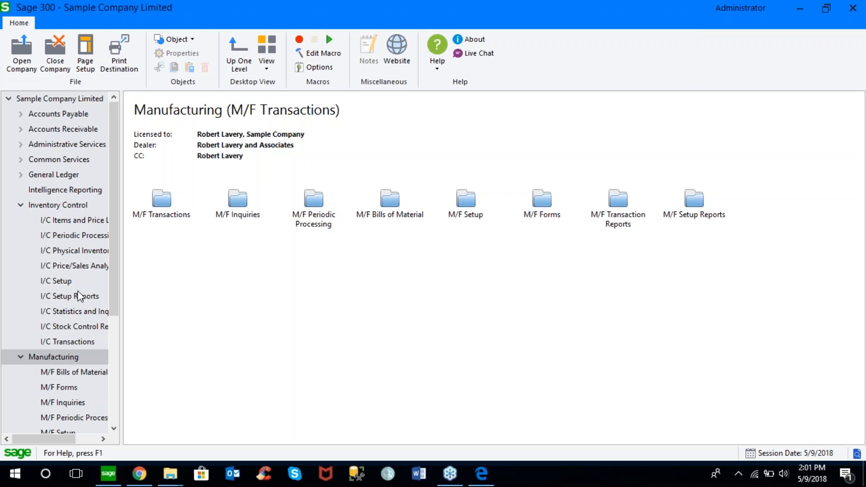
Open the Bills of Material window from the Inventory Control items and price lists.
click(66, 282)
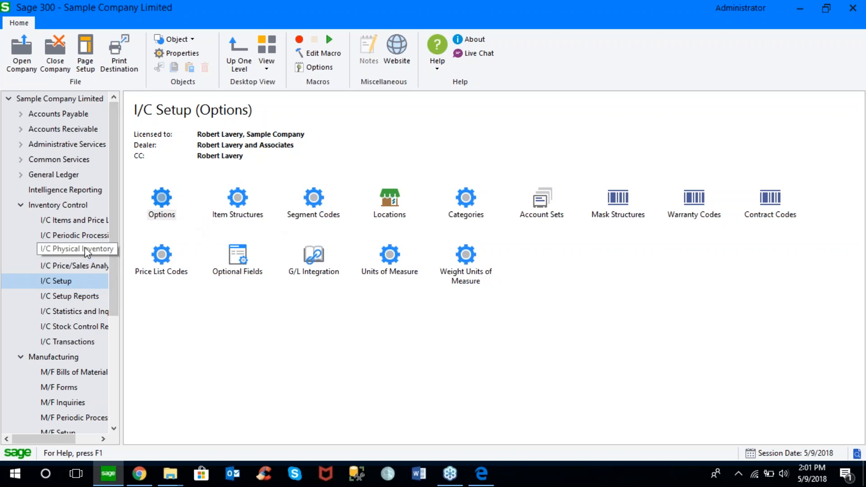
click(95, 221)
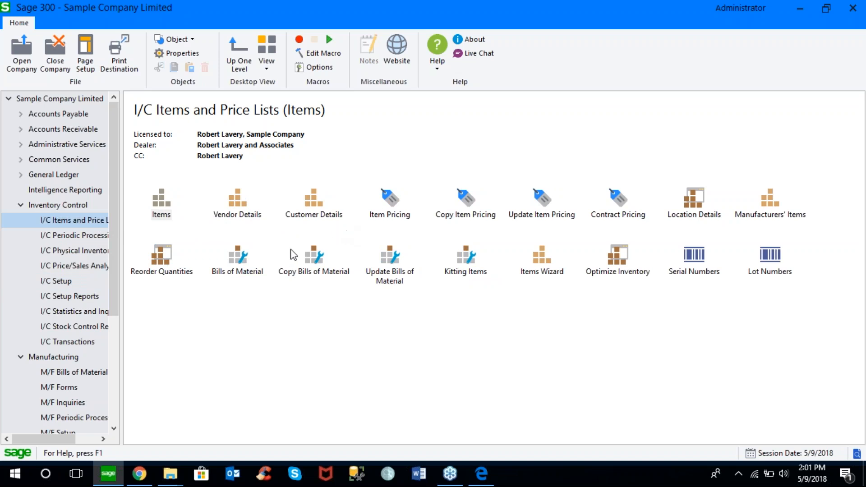
double_click(239, 266)
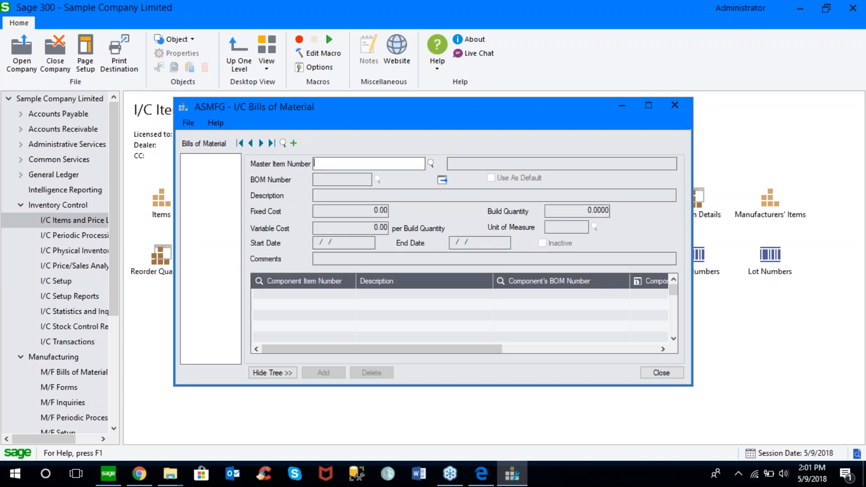
Find master item A2(IMAGE-1500)G in the item finder and load its bill of material.
click(431, 164)
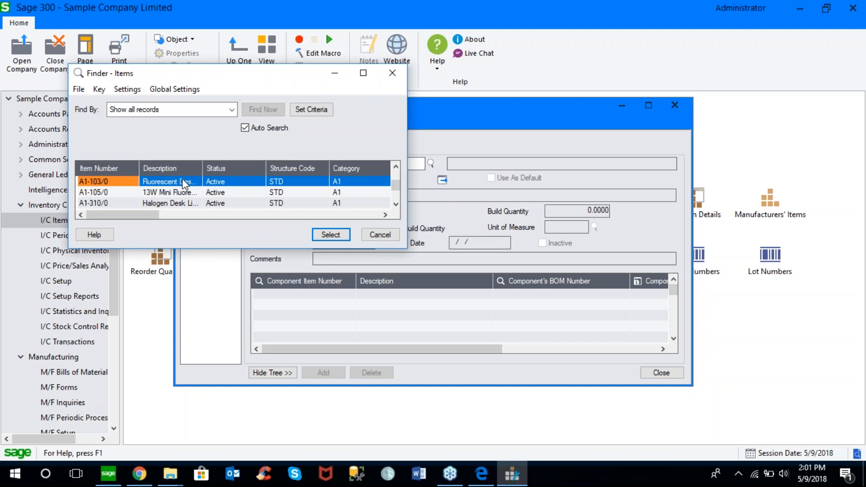
click(396, 205)
click(396, 204)
click(397, 205)
click(397, 205)
click(396, 204)
click(387, 234)
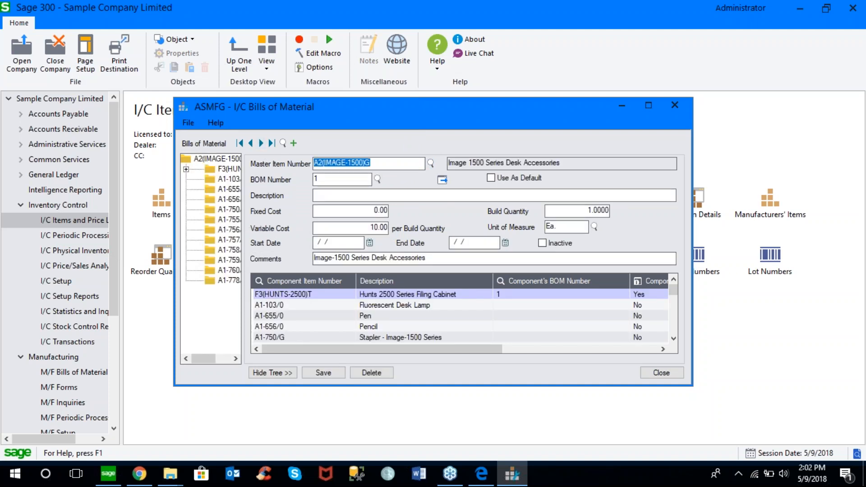
Widen the component tree, review the fixed cost, build quantity, unit of measure and variable cost, and close the bill of material.
drag(242, 232, 278, 219)
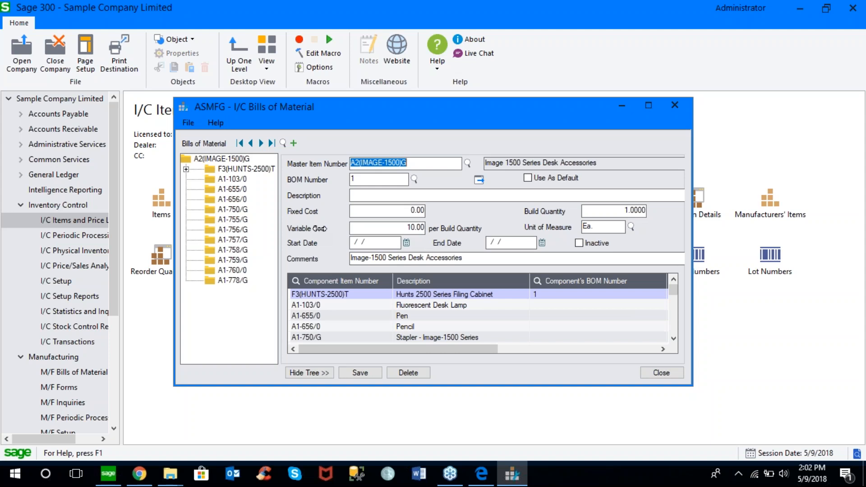
click(388, 211)
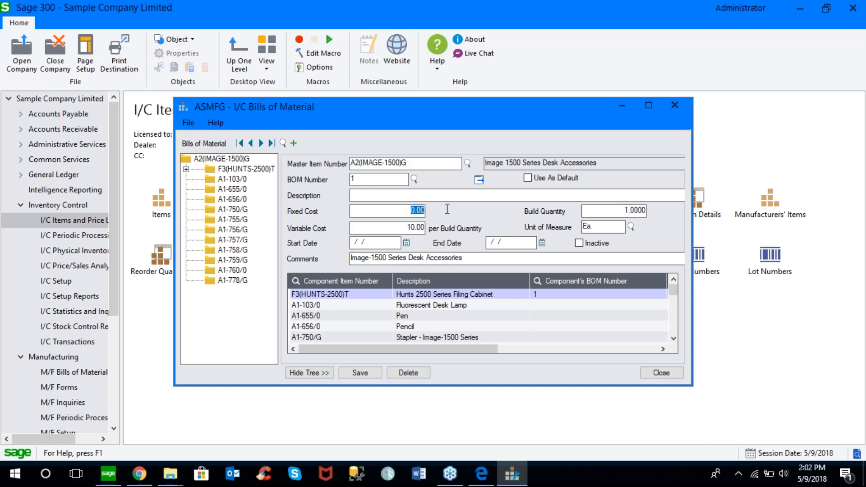
click(604, 212)
click(612, 227)
click(400, 227)
click(664, 379)
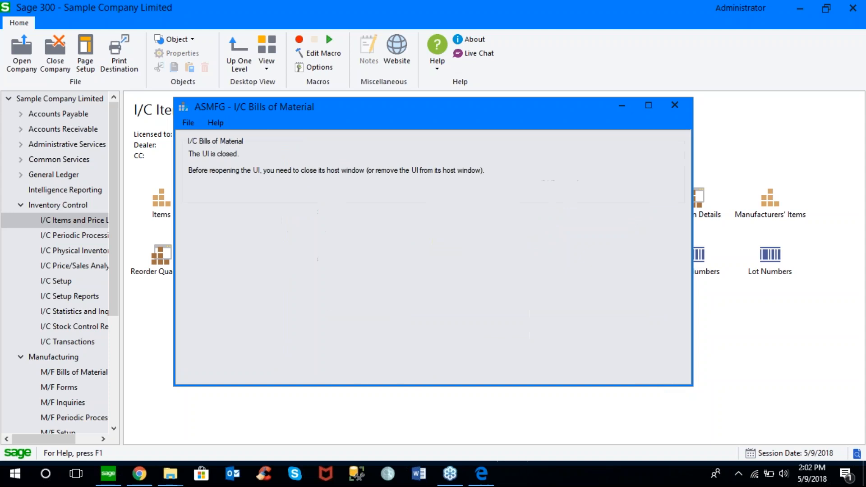
Open the Bills of Material window of the Manufacturing module.
click(20, 206)
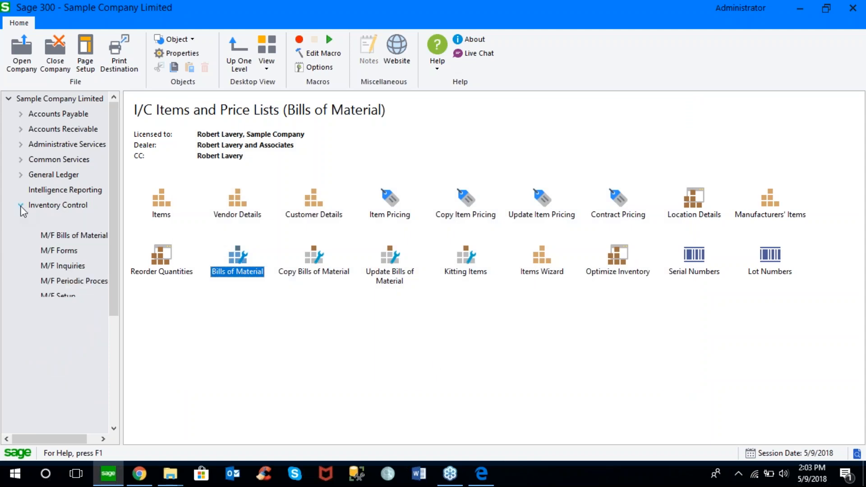
click(90, 235)
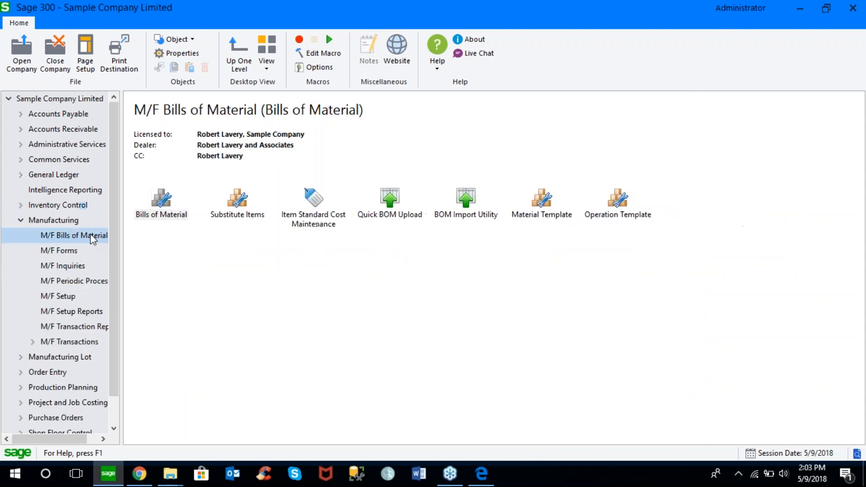
double_click(163, 210)
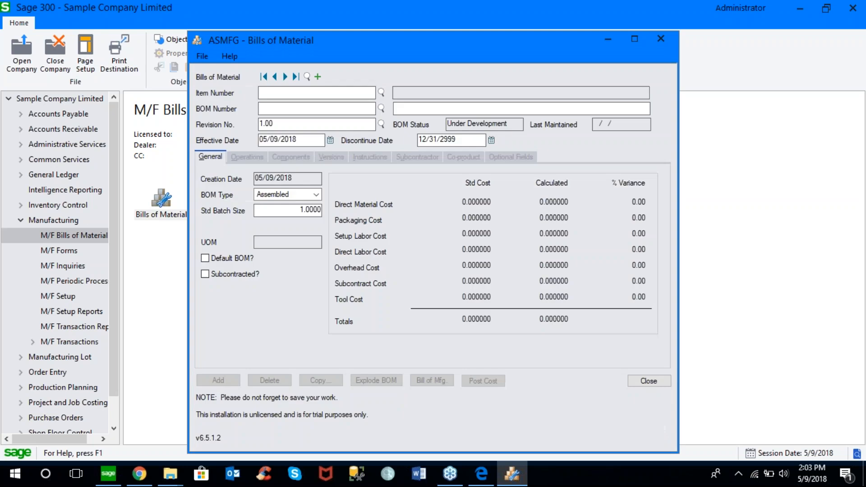
Browse the manufacturing bills of material and load BOM FG003 for item FG-003.
click(285, 76)
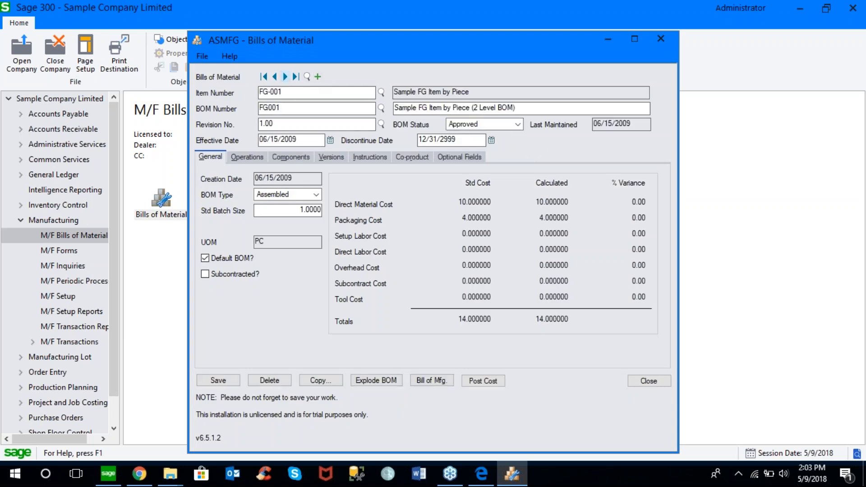
click(285, 77)
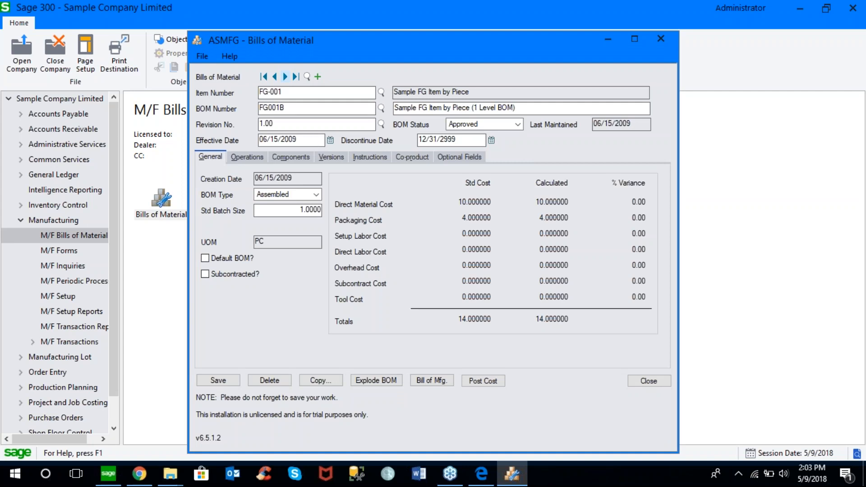
click(307, 77)
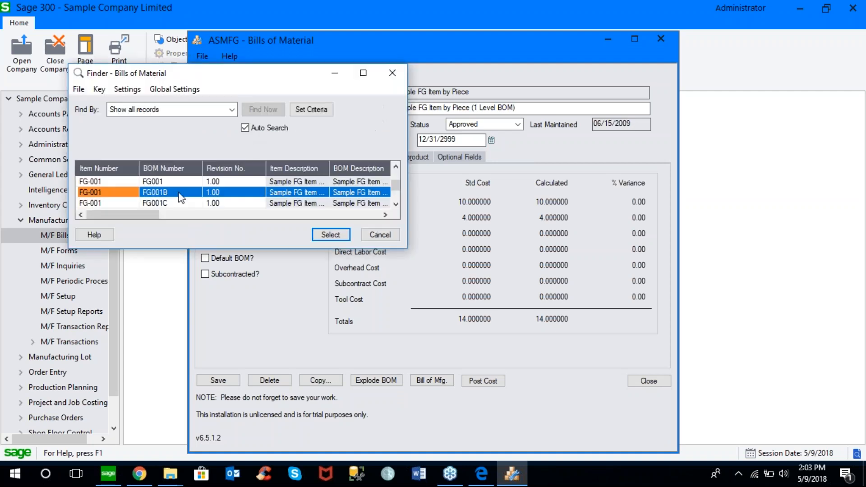
click(396, 203)
click(397, 203)
click(397, 204)
click(340, 235)
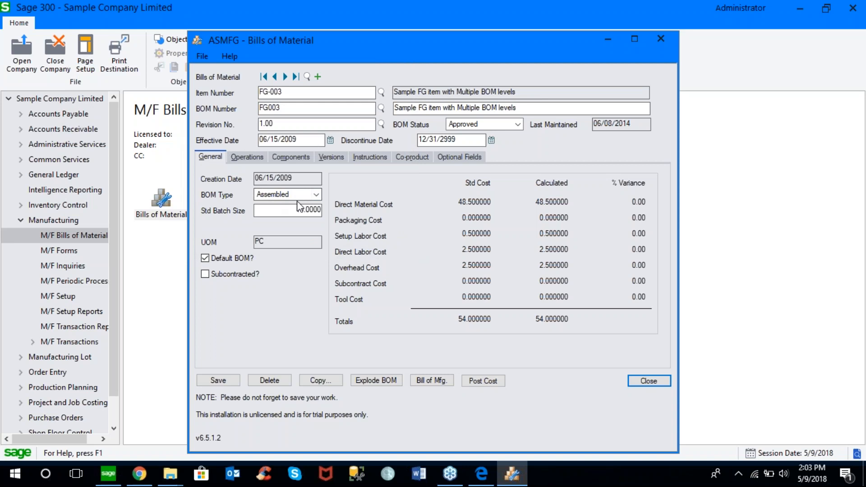
Try the Phantom BOM type on FG003 and set the type back to Assembled.
click(317, 194)
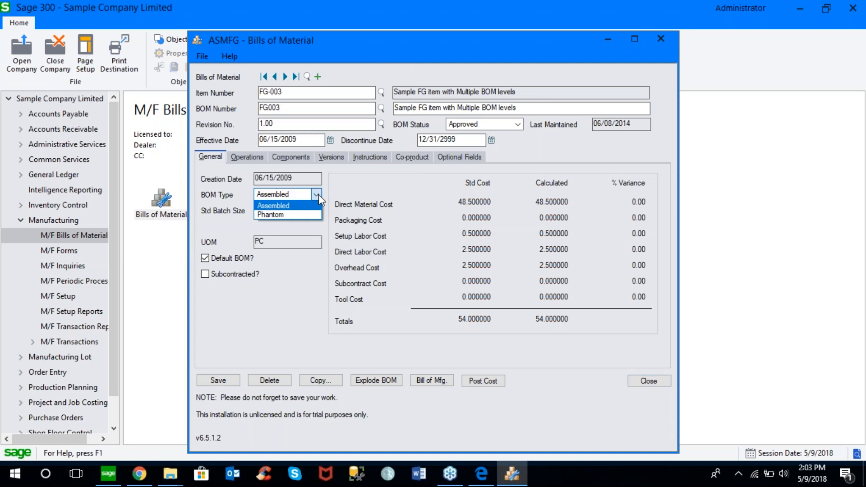
click(298, 215)
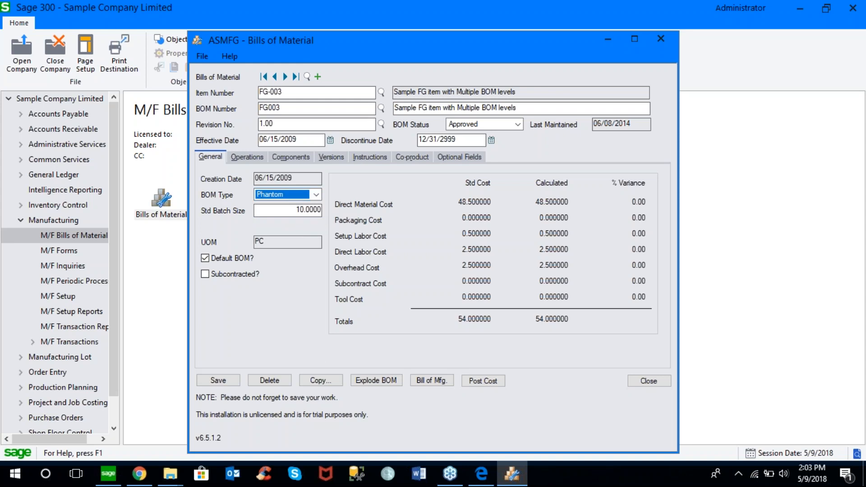
click(316, 194)
click(302, 207)
Show the operations of BOM FG003 in a maximized window with a wider Description column.
click(249, 158)
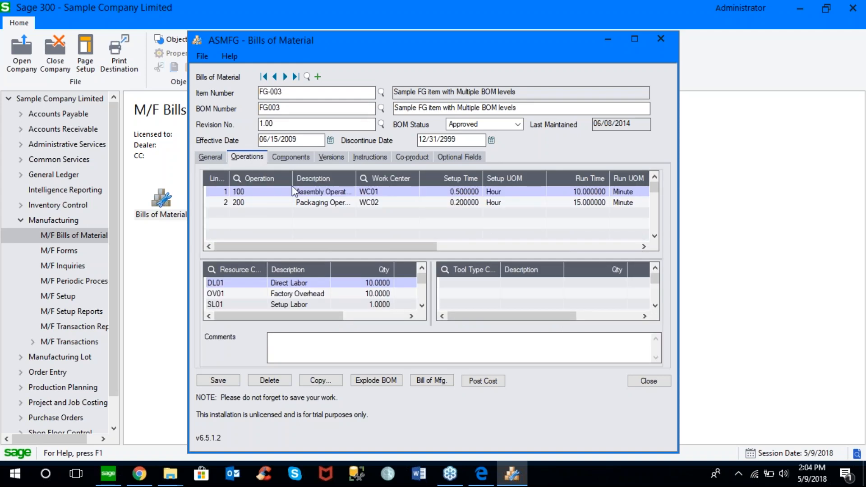
click(634, 39)
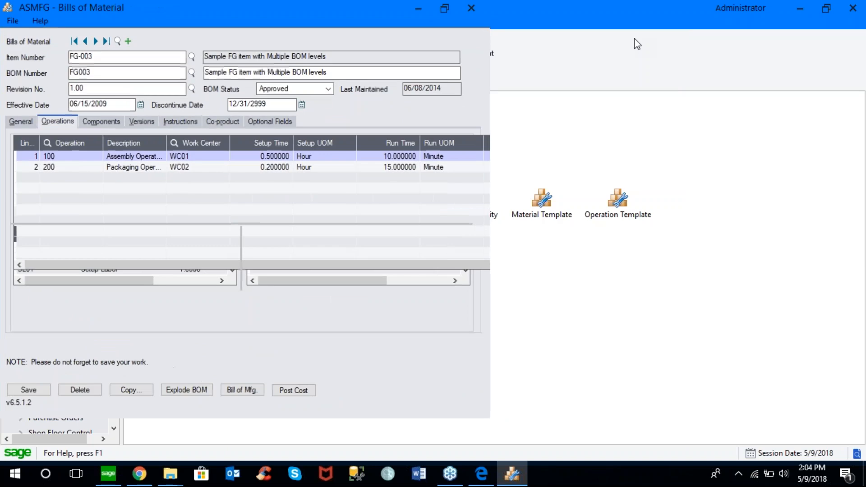
drag(167, 146, 211, 143)
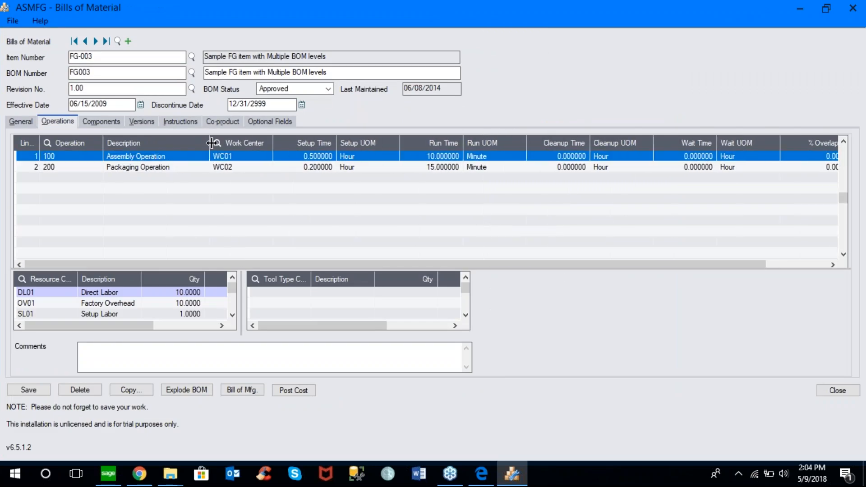
Examine the Assembly and Packaging operations, including work center, setup time, run time, cleanup time and wait time.
click(156, 156)
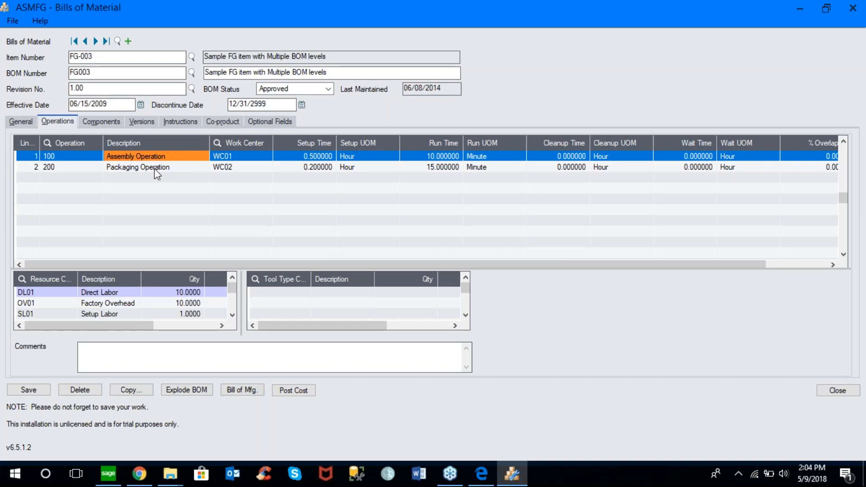
click(158, 169)
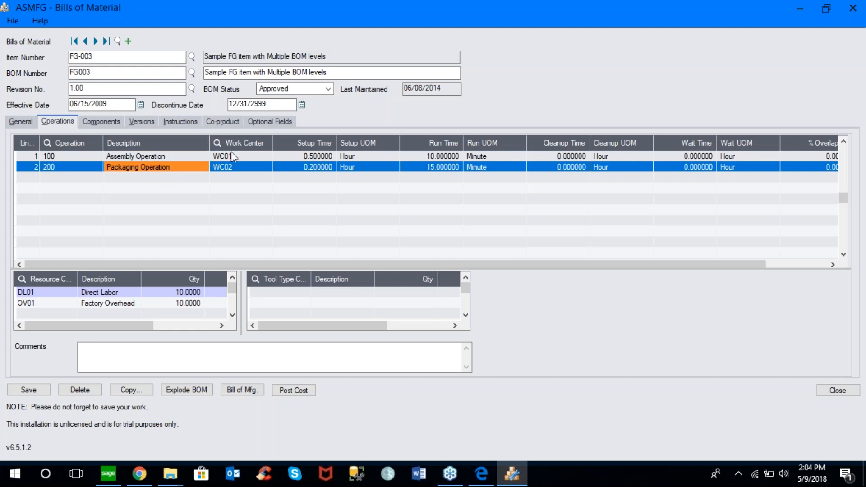
click(248, 156)
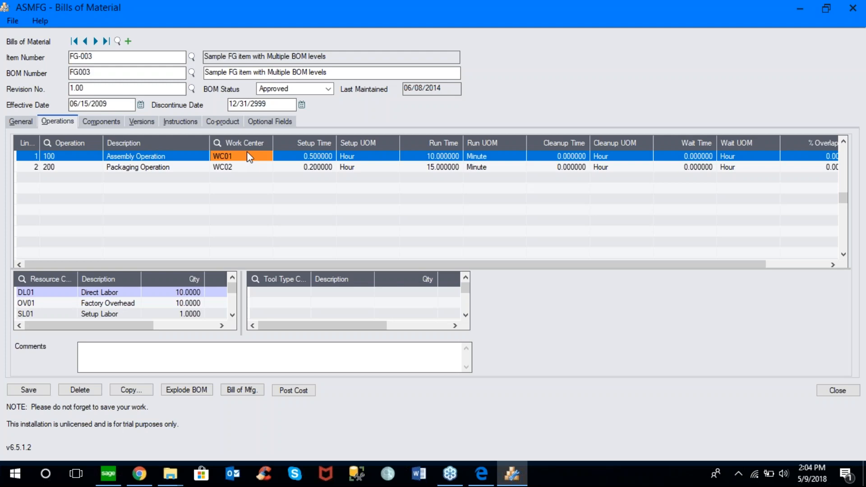
click(319, 157)
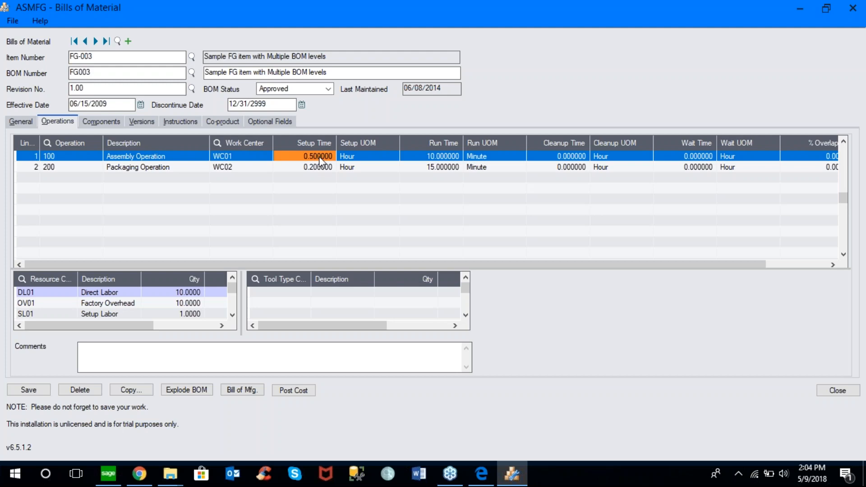
click(431, 159)
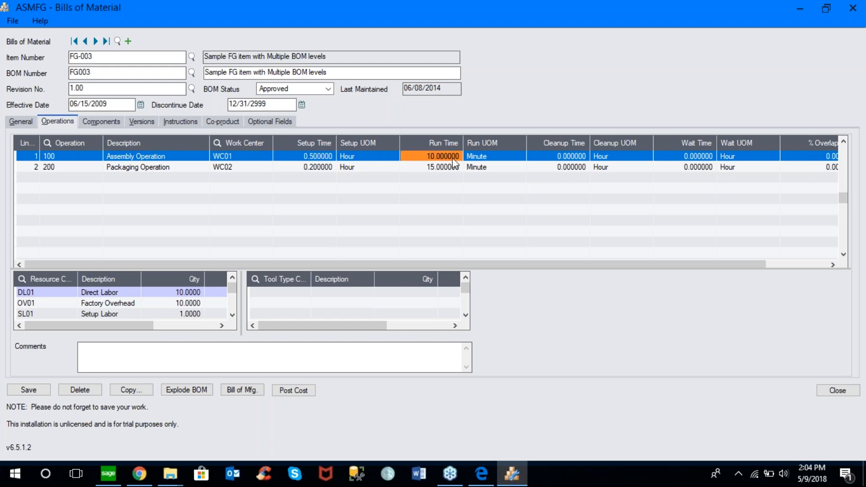
click(551, 158)
drag(487, 265, 599, 245)
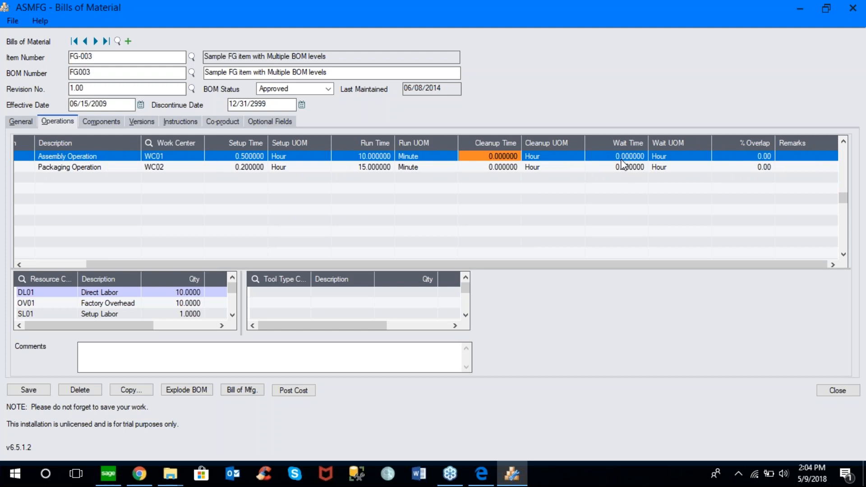
click(622, 158)
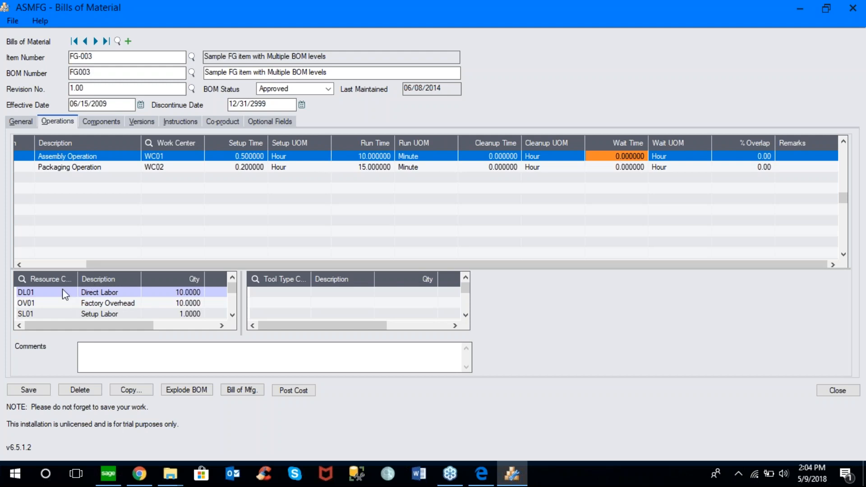
Examine the assembly operation's labor and overhead resources with their unit and total costs, and the tool type list.
click(109, 292)
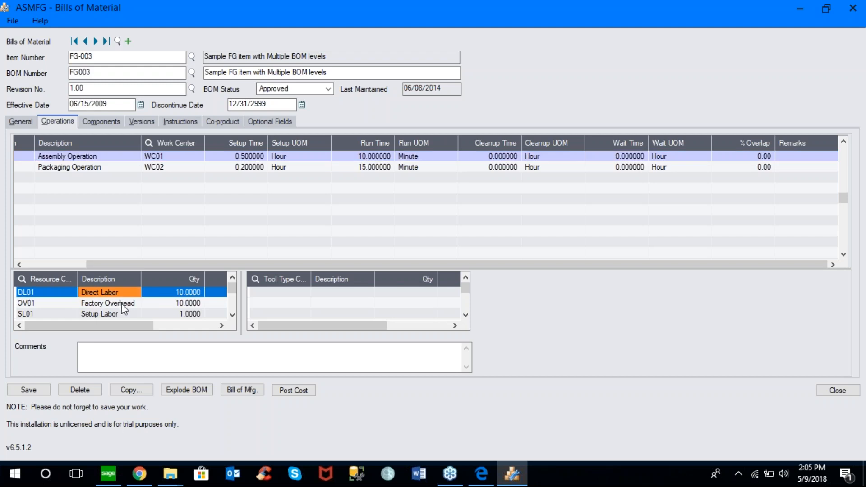
click(121, 303)
click(120, 314)
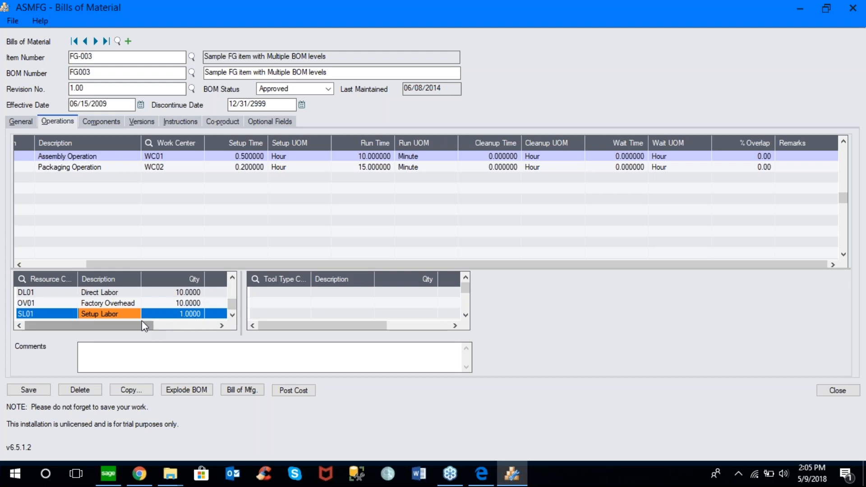
drag(142, 324, 189, 332)
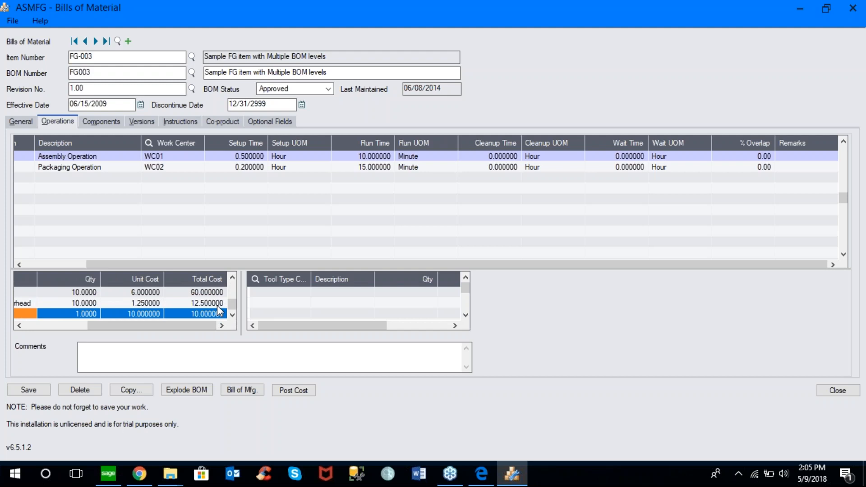
drag(188, 326, 82, 329)
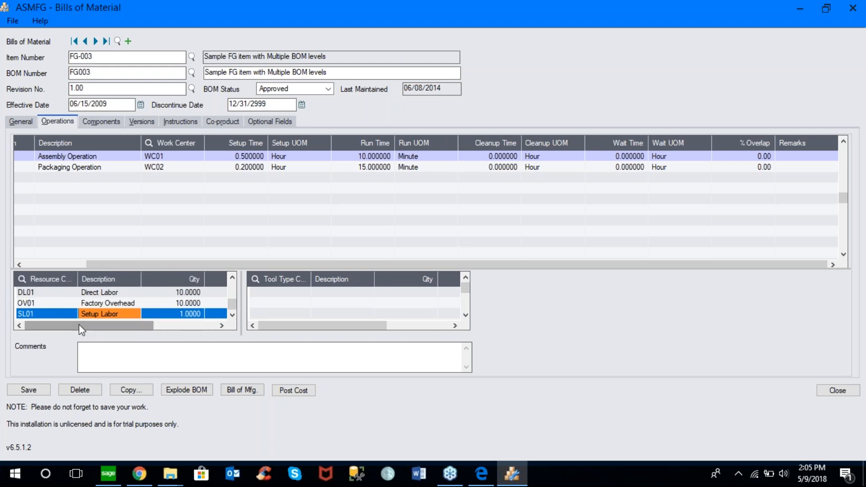
click(291, 293)
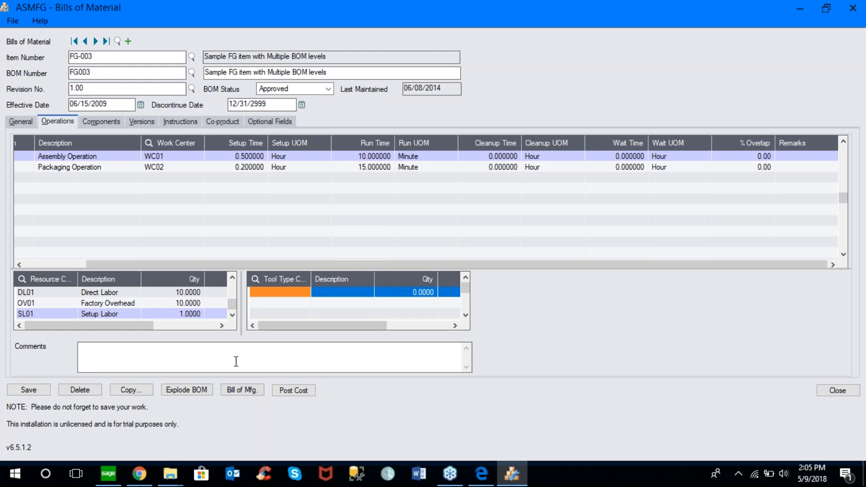
Explode BOM FG003 in a maximized window and examine its levels through SF-004 and SF-005, collapse the subassemblies and close the view.
click(167, 389)
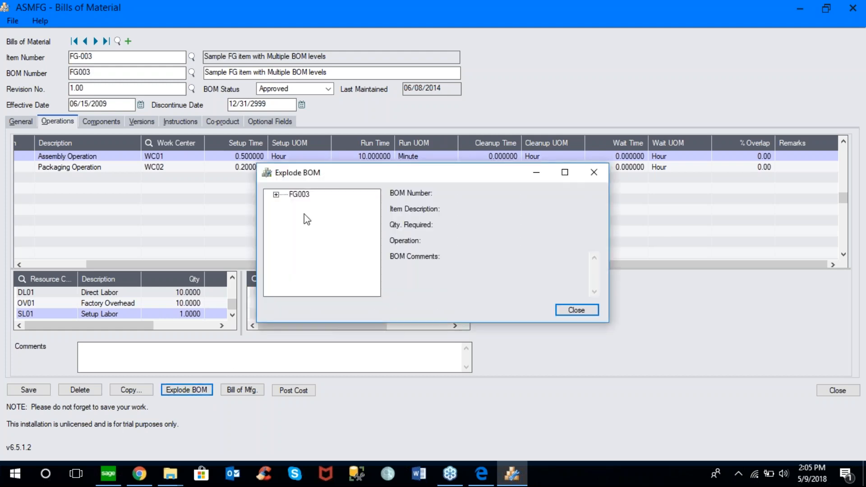
click(275, 194)
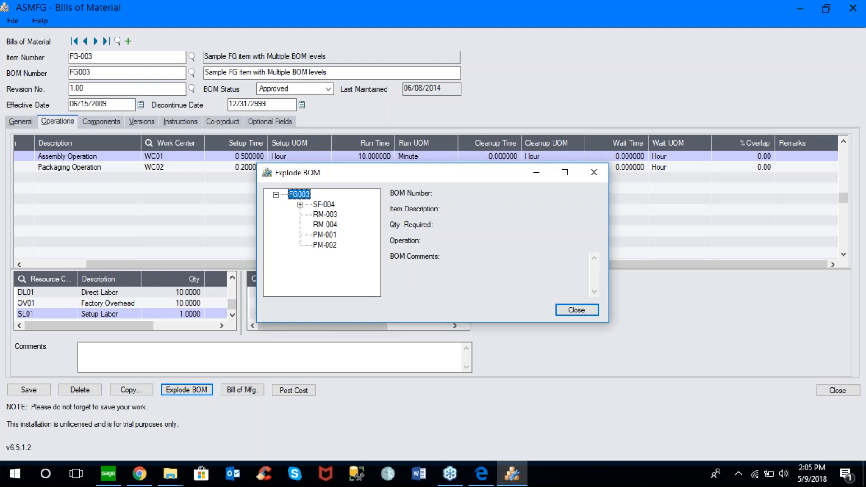
click(300, 204)
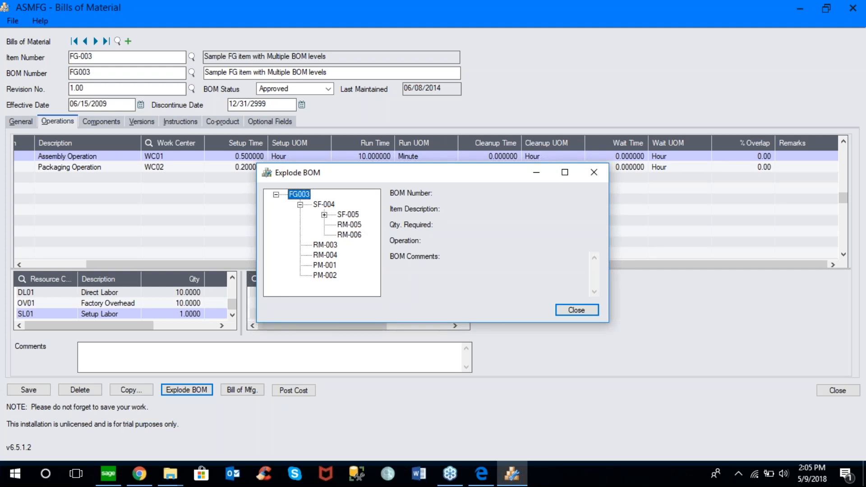
click(323, 215)
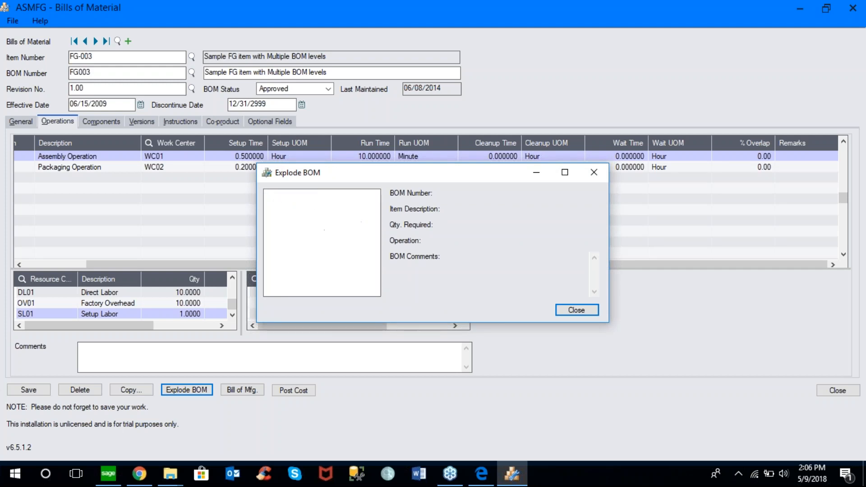
click(565, 173)
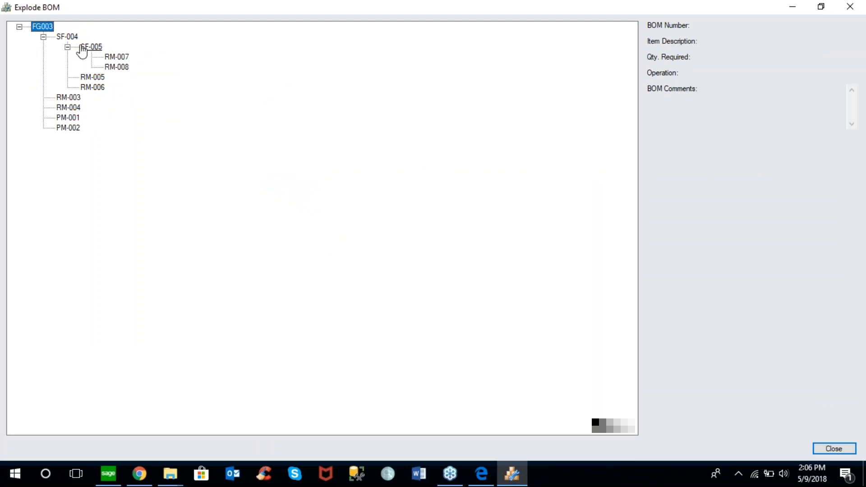
click(68, 47)
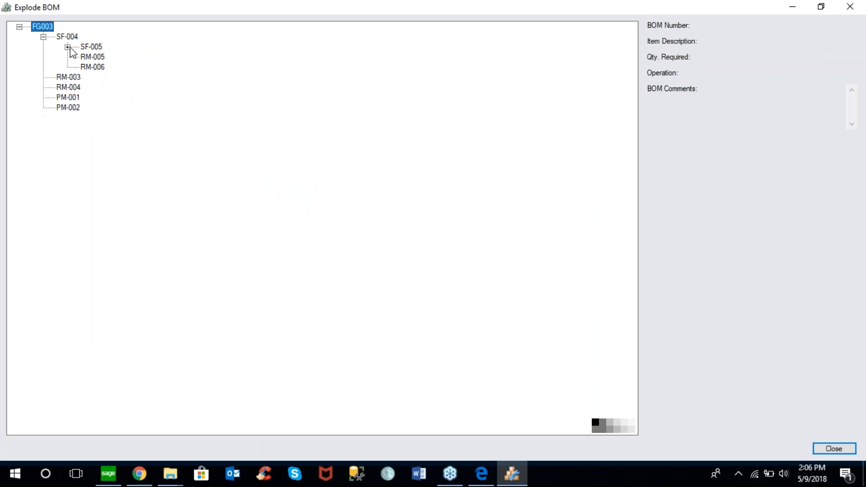
click(44, 37)
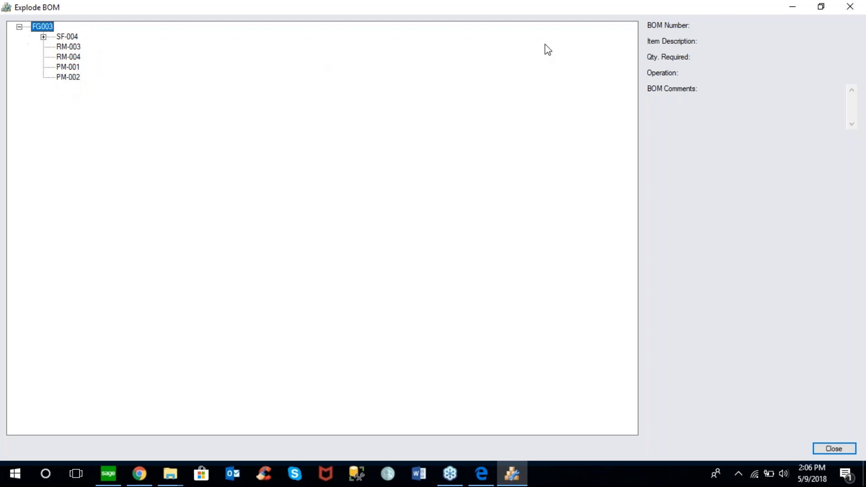
click(851, 12)
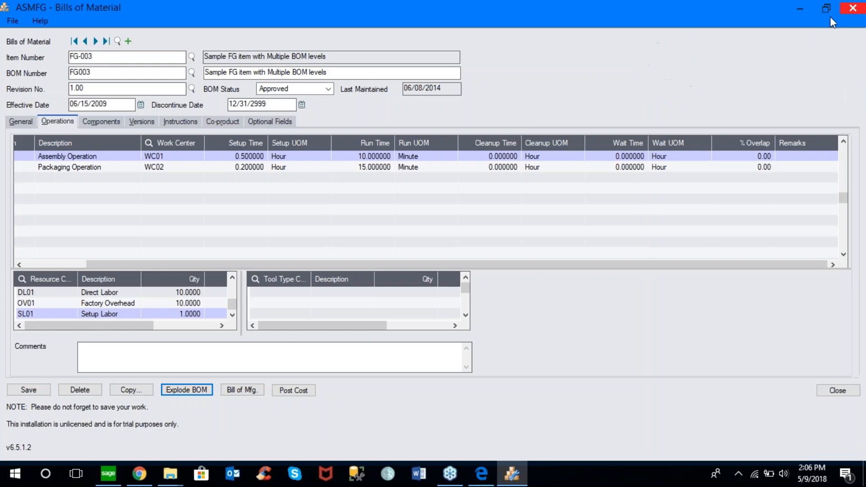
Examine the bill of manufacturing for FG003 with the components under the Assembly and Packaging operations, collapse the tree and close it.
click(242, 390)
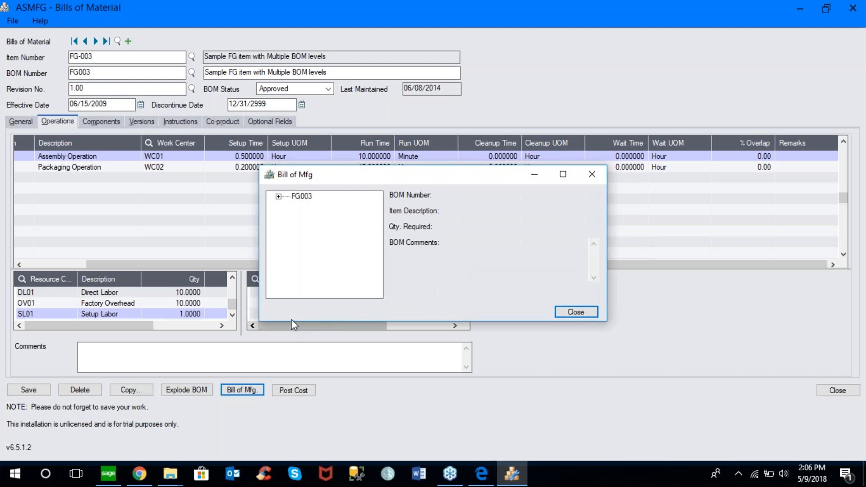
click(279, 197)
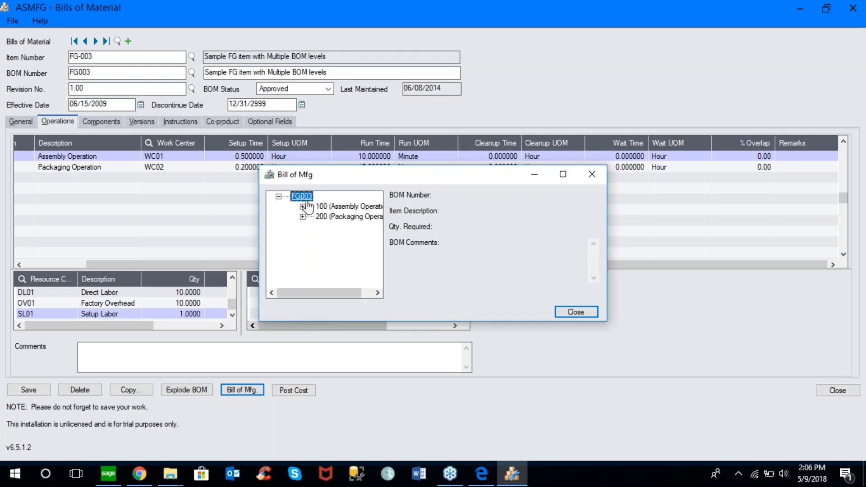
click(563, 174)
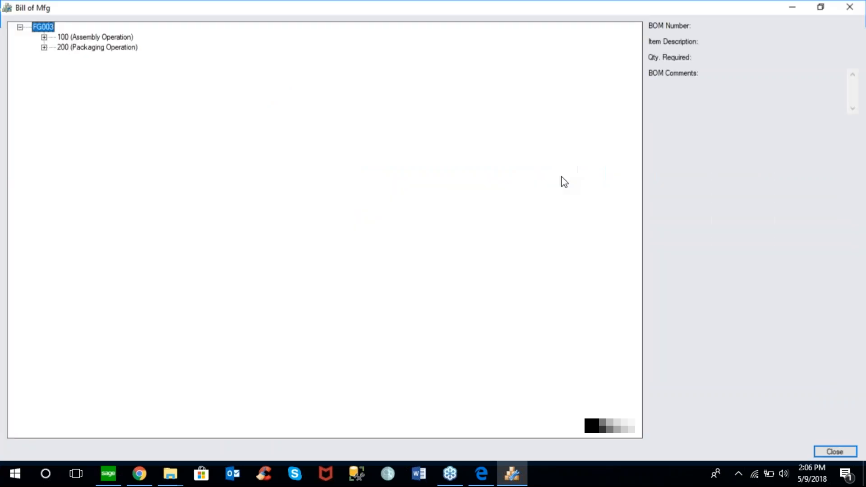
click(43, 37)
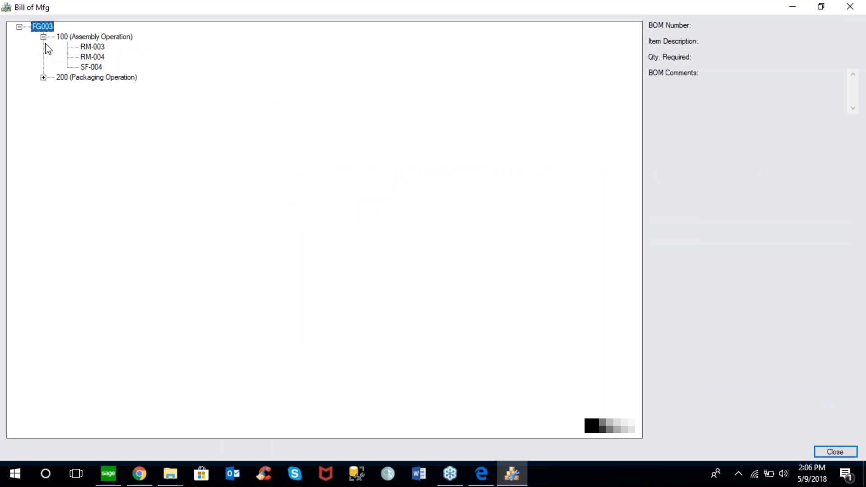
click(43, 77)
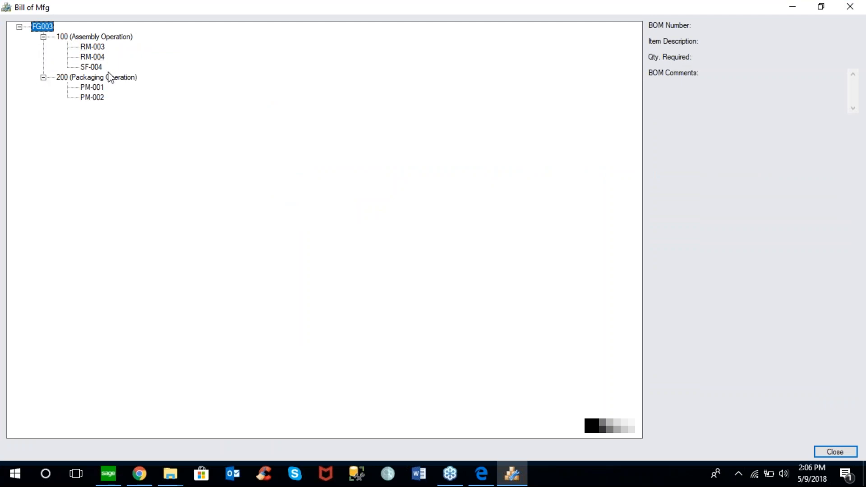
click(43, 78)
click(44, 37)
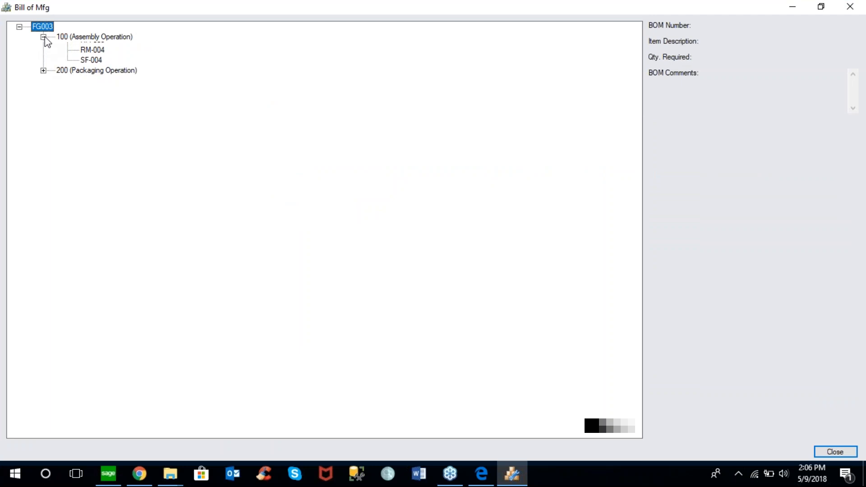
click(20, 27)
click(848, 9)
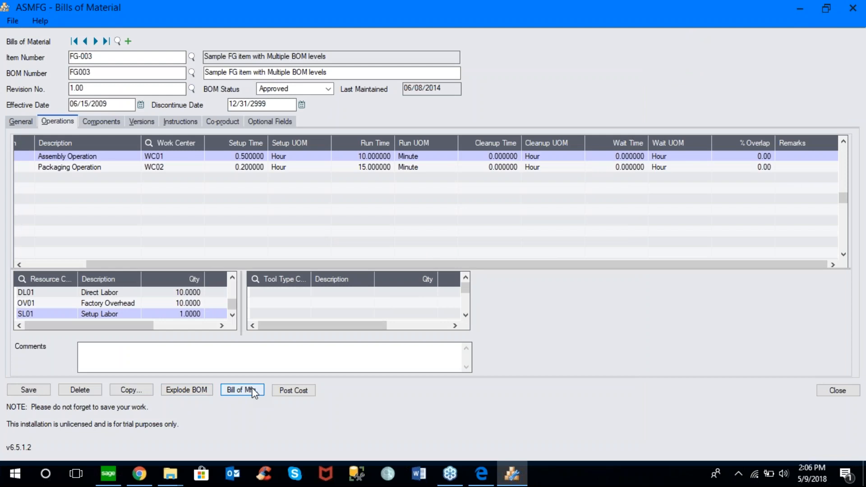
Show the components of BOM FG003 and check the available Basis options for component SF-004.
click(618, 265)
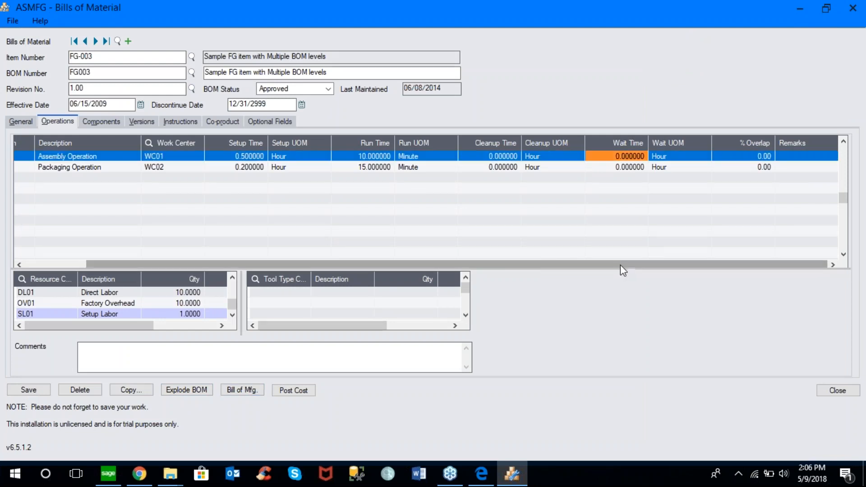
click(104, 124)
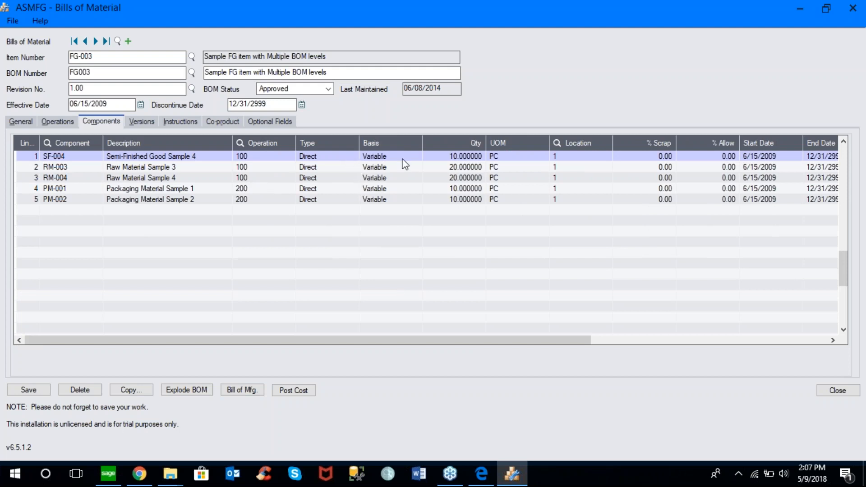
click(416, 159)
click(416, 159)
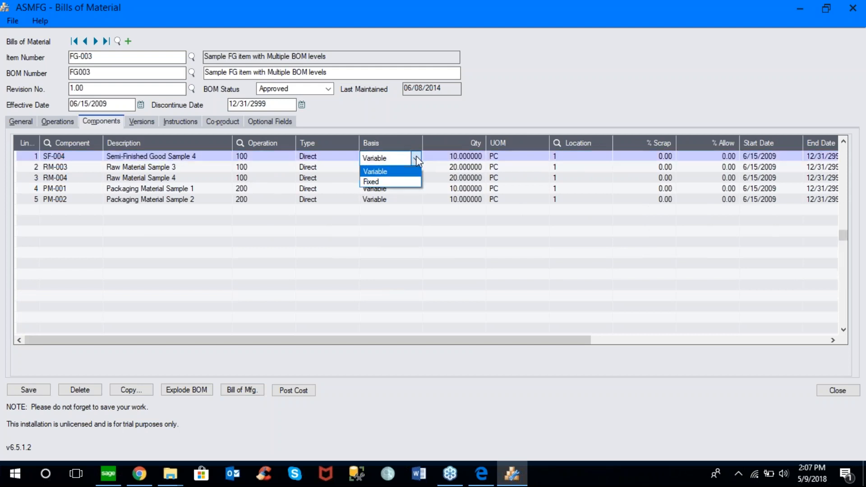
click(416, 160)
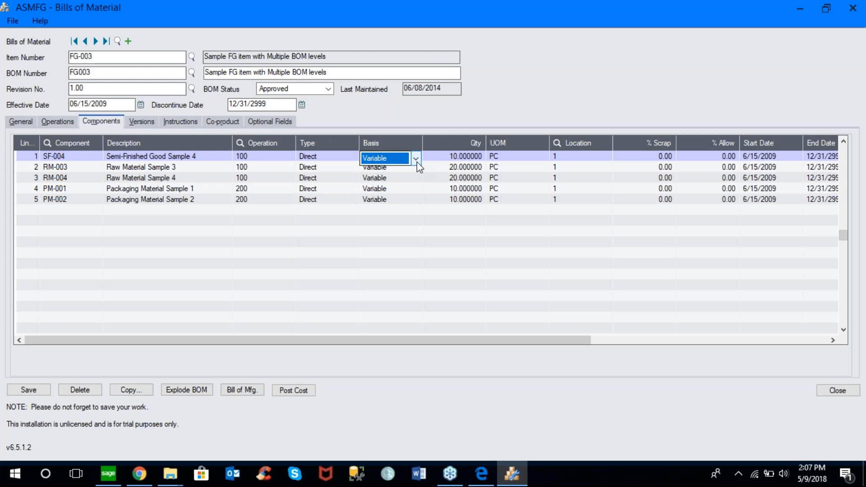
Examine the components' scrap and allowance percentages, quantities, effective dates, and unit, extended and scrap costs.
drag(318, 339, 470, 327)
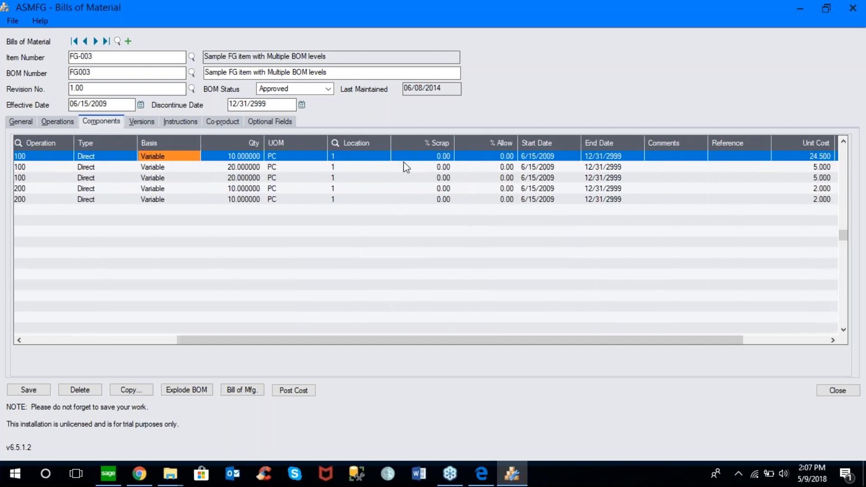
click(426, 156)
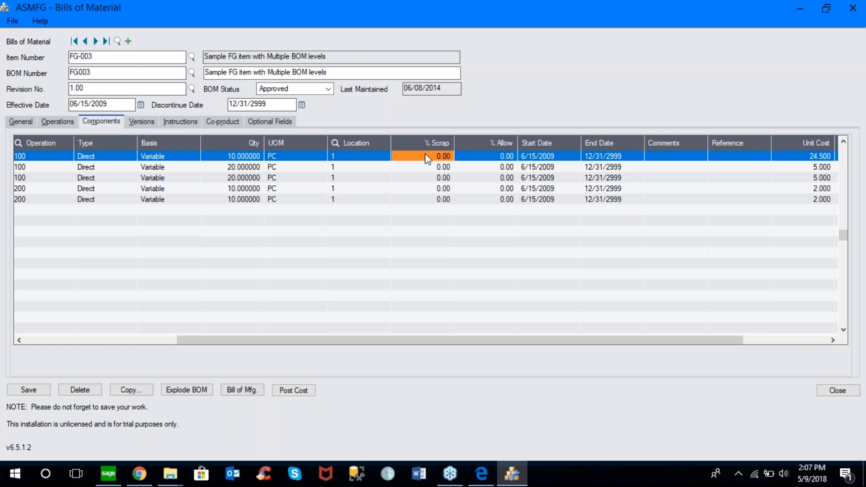
click(425, 189)
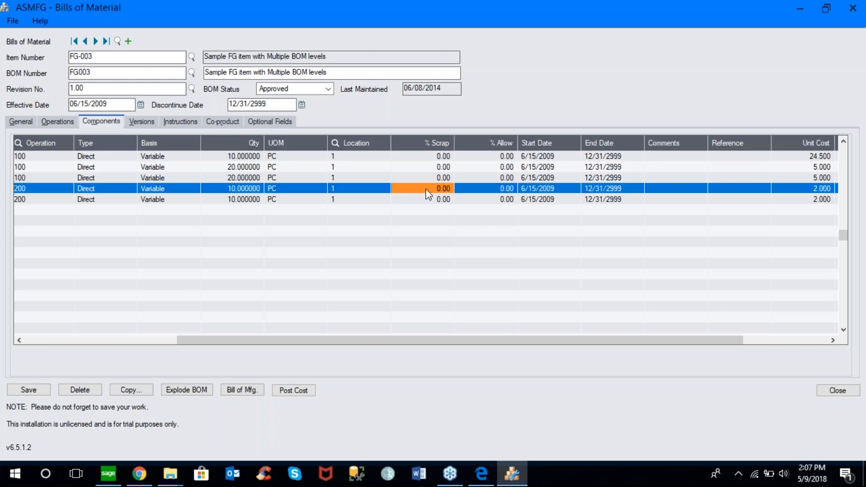
click(251, 187)
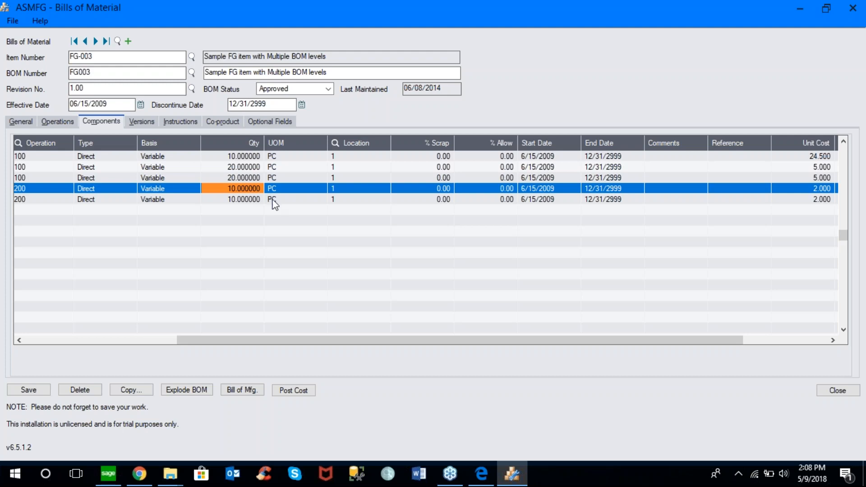
drag(370, 337, 511, 338)
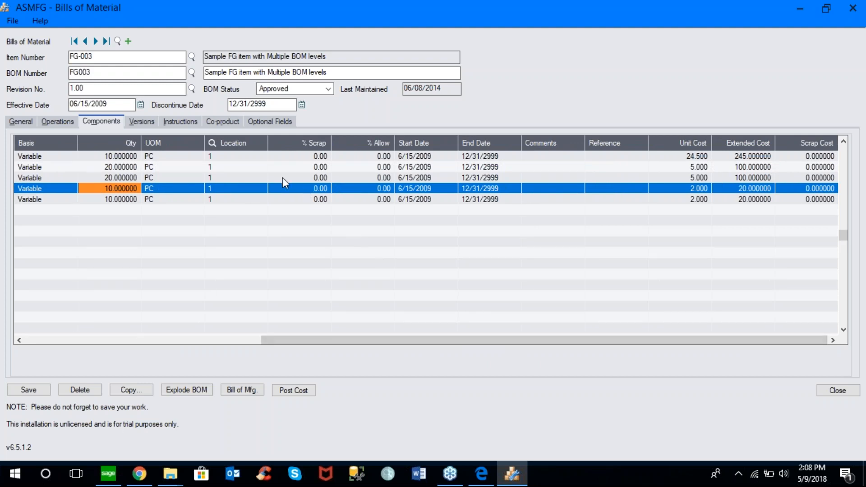
Review the co-product line of BOM FG003, along with its optional fields and instructions.
click(231, 123)
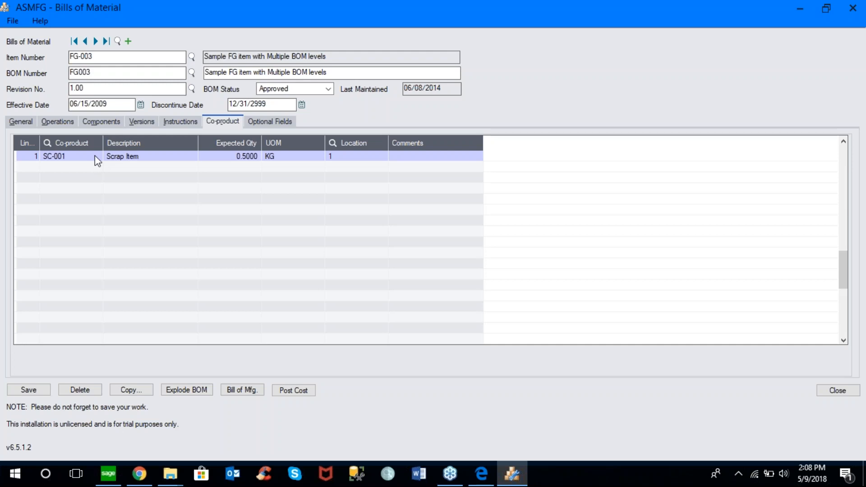
click(130, 157)
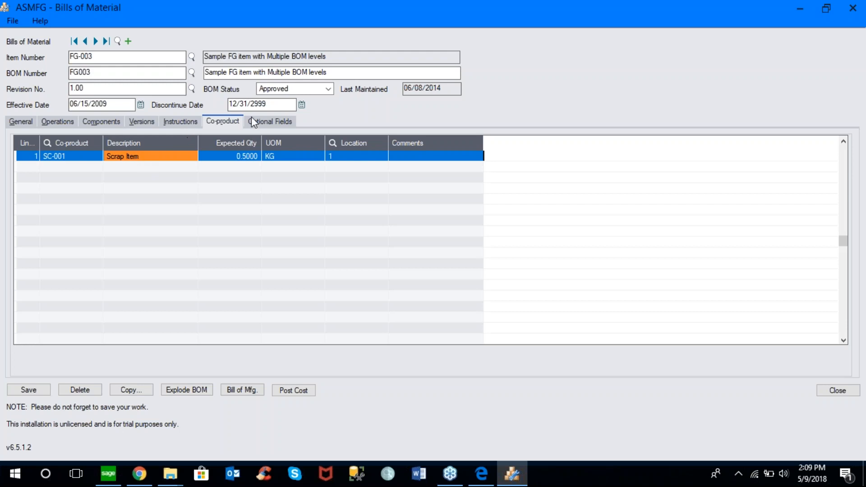
click(265, 123)
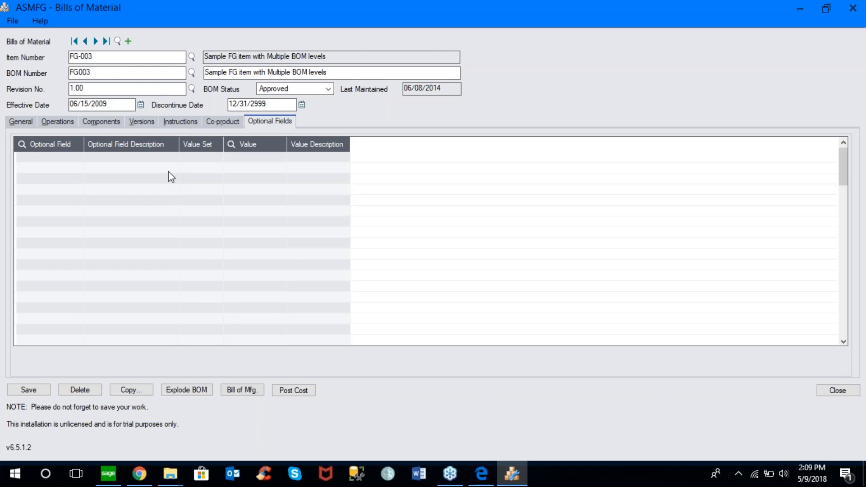
click(180, 121)
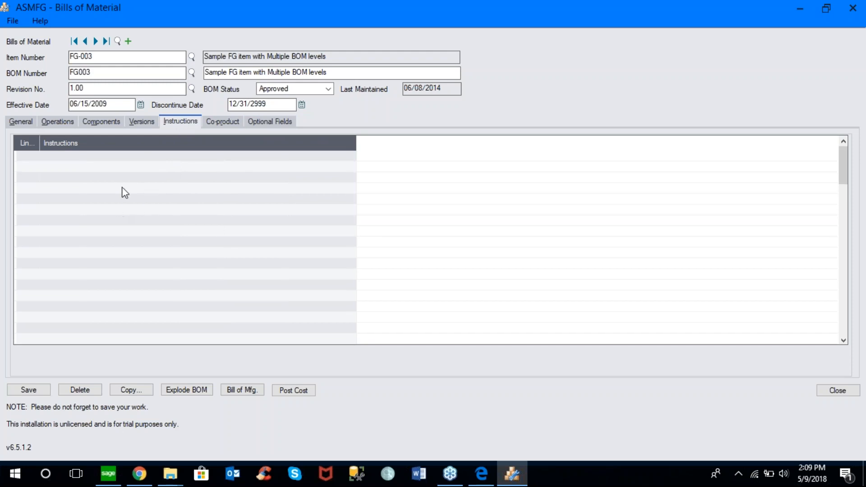
Review the version details of BOM FG003, including the ECO fields, and check how a source document is browsed for without attaching one.
click(148, 124)
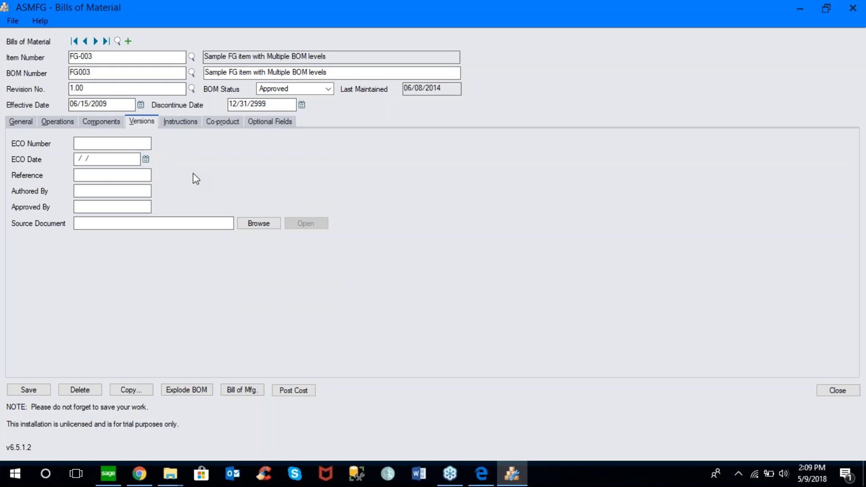
click(126, 144)
click(259, 226)
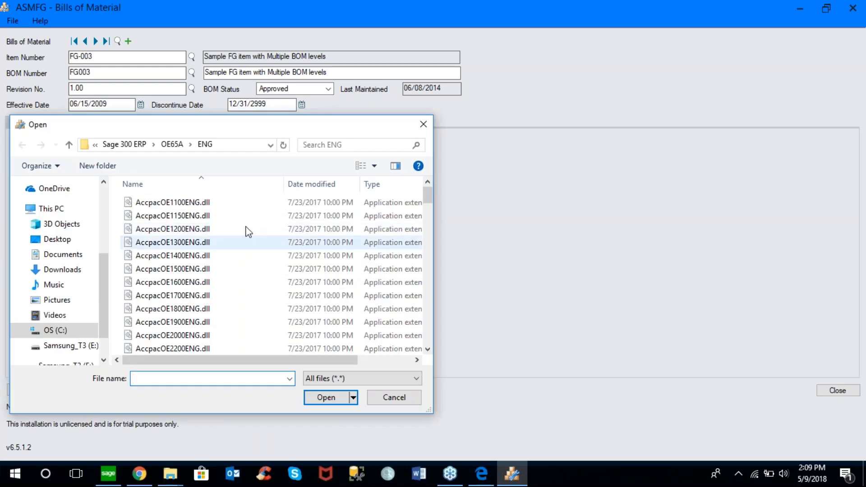
click(394, 399)
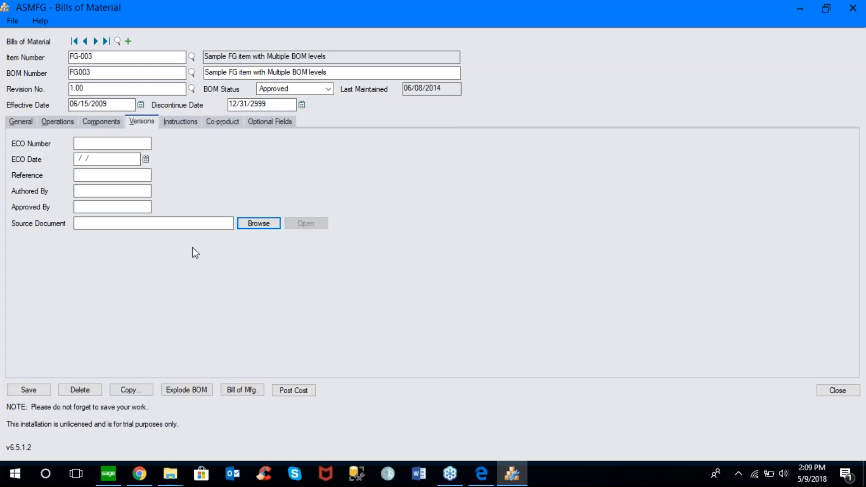
Review the standard and calculated cost breakdown of BOM FG003 and close the bill of material.
click(28, 121)
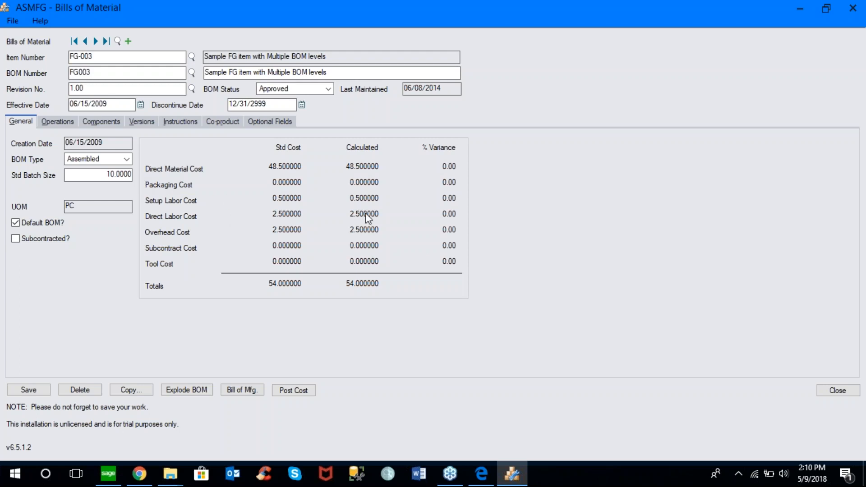
click(831, 390)
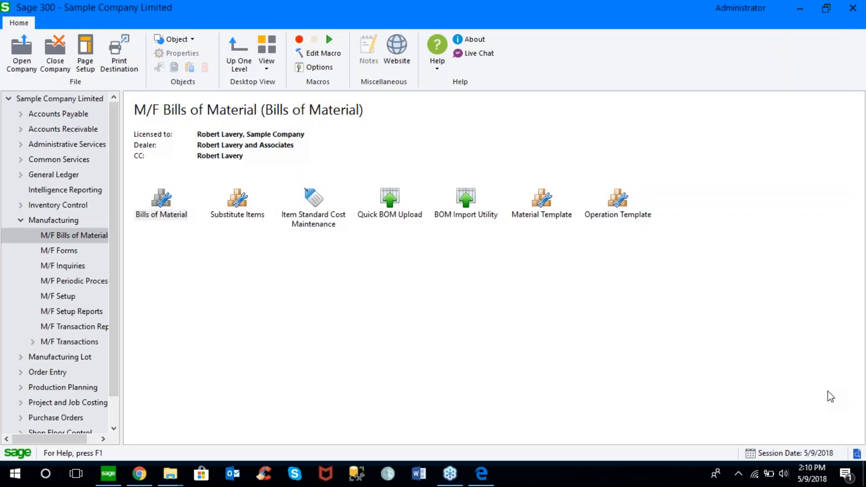
Open the substitute item maintenance and bring up the record for item A1-103/0.
double_click(243, 205)
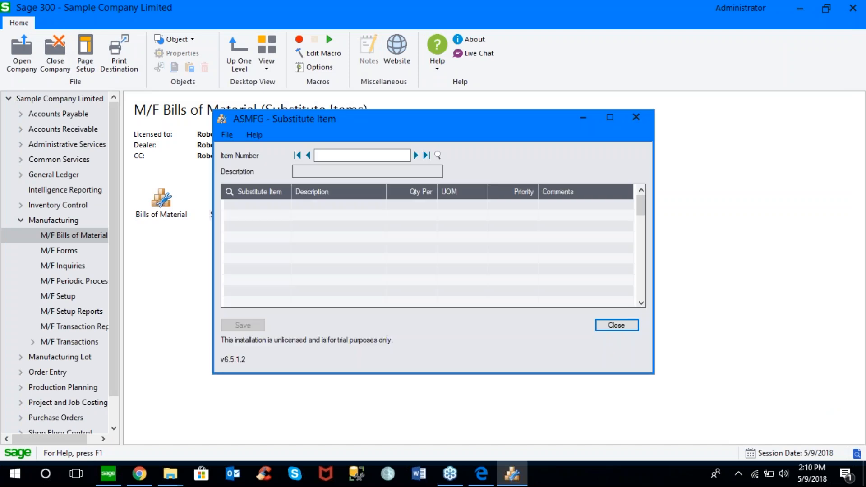
click(416, 156)
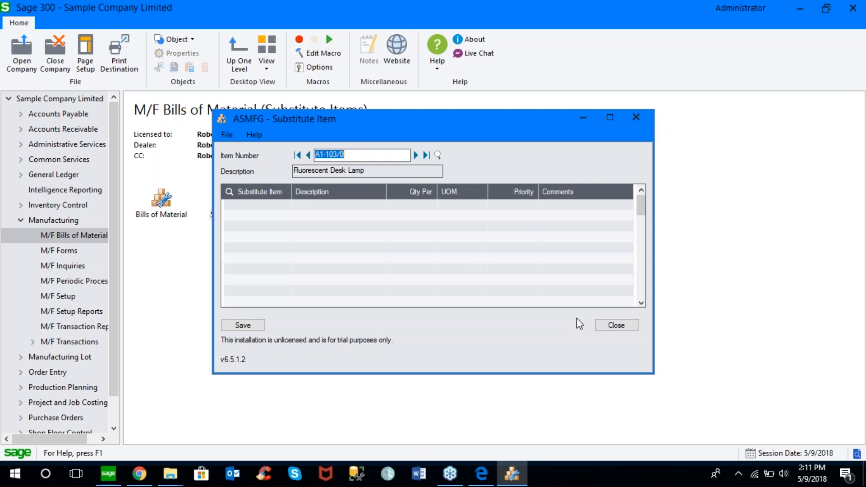
Close the substitute item record, then bring up item A1-103/0 in Item Standard Cost Maintenance, review its costs and close it.
click(609, 324)
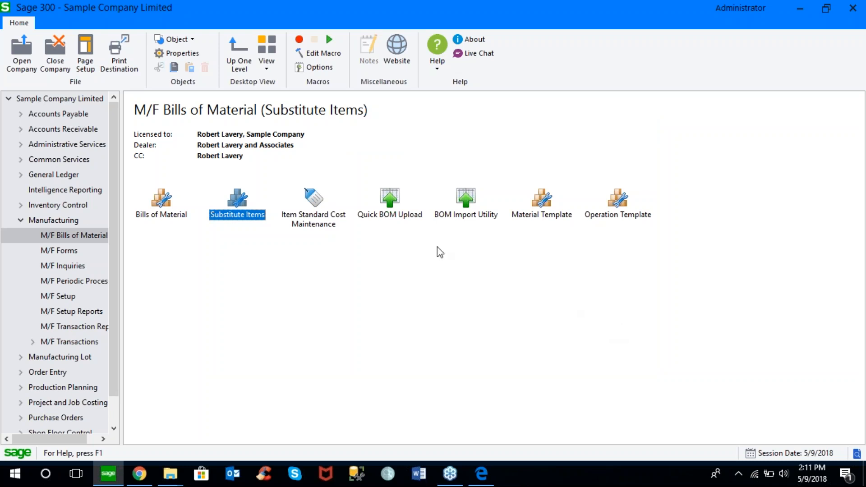
click(315, 201)
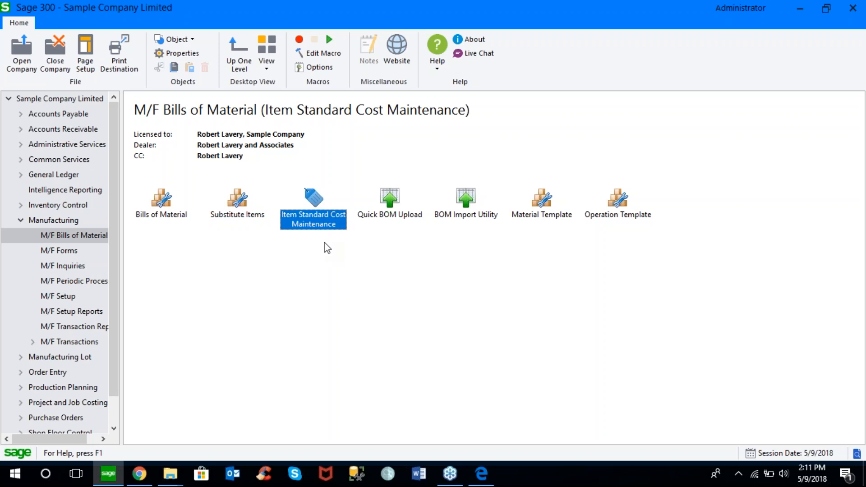
double_click(313, 209)
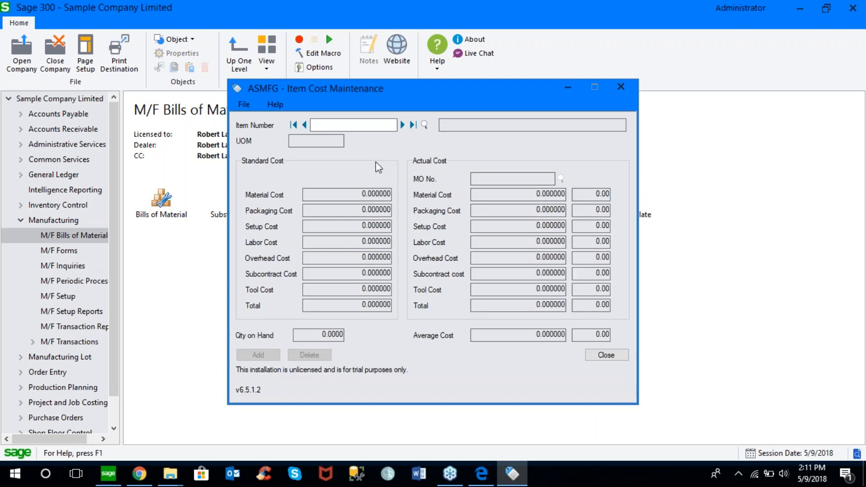
click(401, 126)
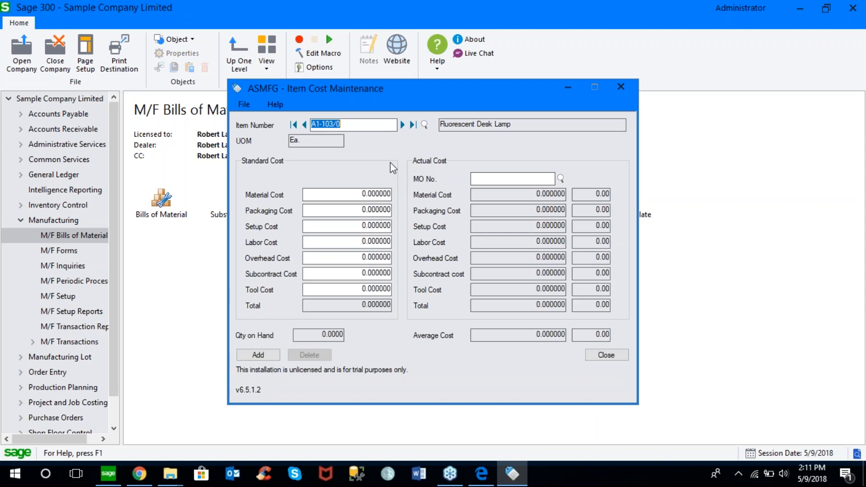
click(618, 354)
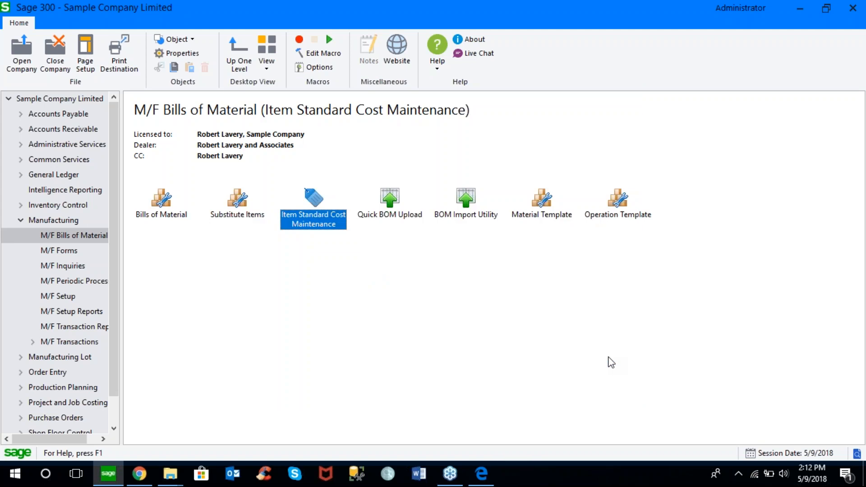
Open the BOM Import Utility, review the available import steps and options without importing anything, and close it.
click(390, 199)
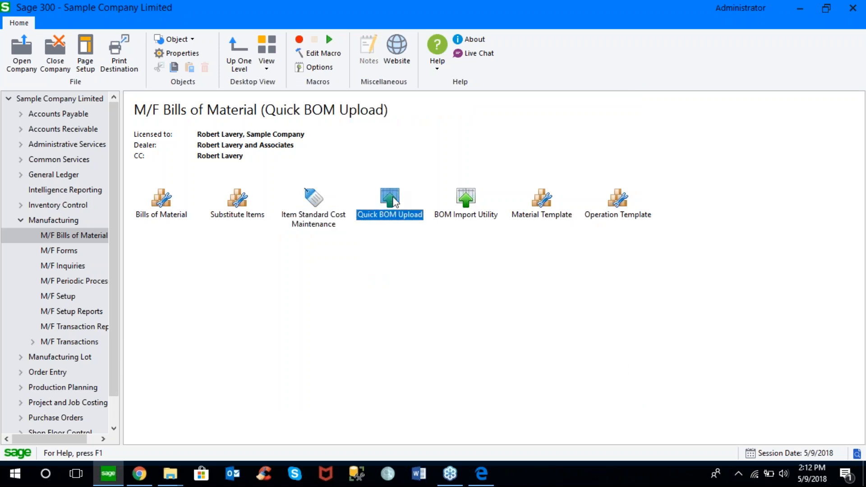
click(471, 201)
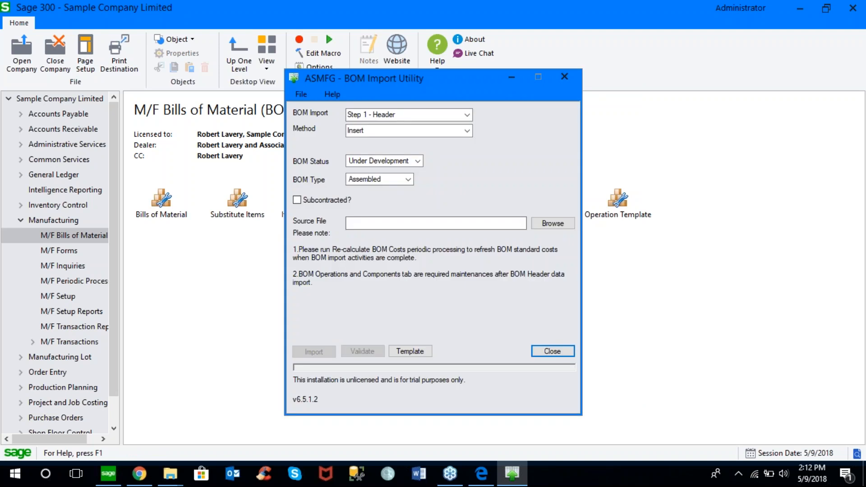
click(468, 115)
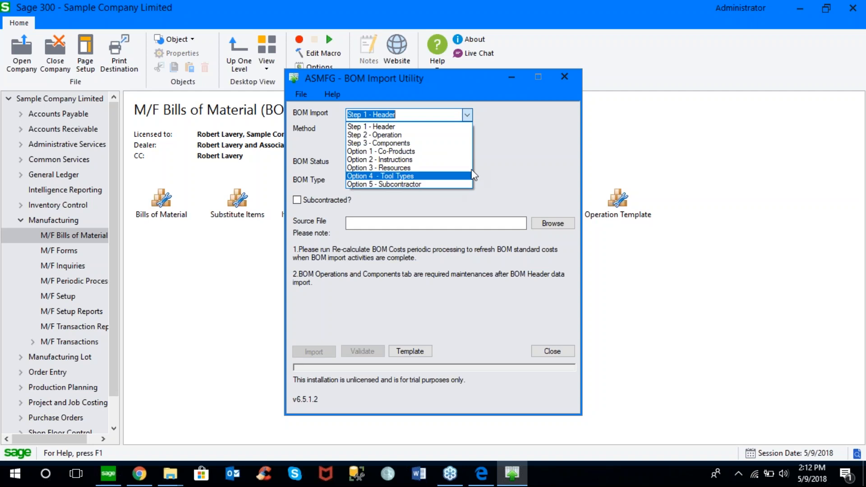
click(550, 351)
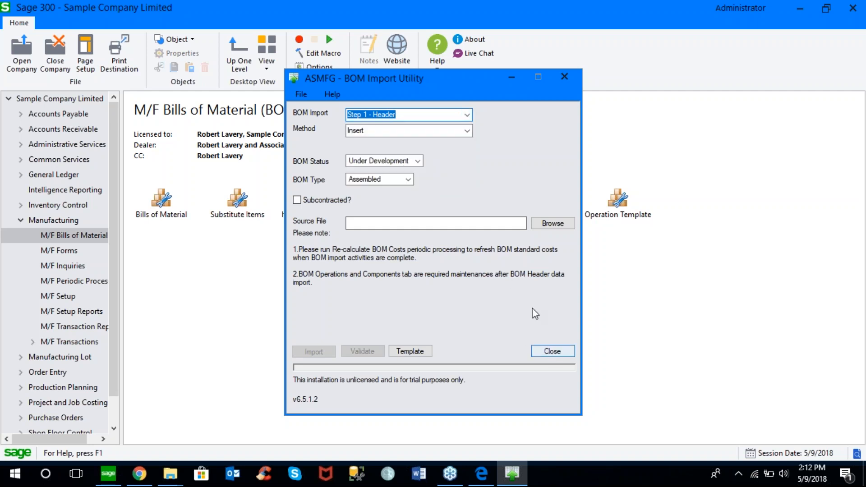
click(551, 352)
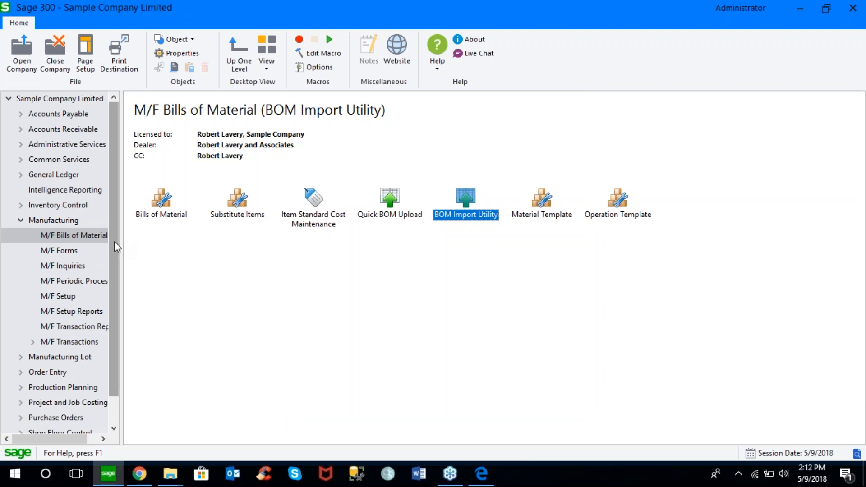
Look over the Manufacturing forms, including the MO Form and the material issuance, return and scrap slips.
click(72, 250)
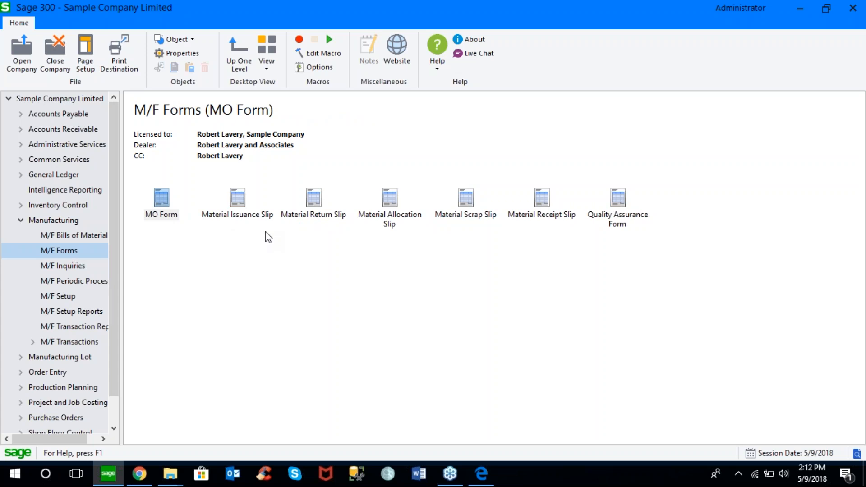
click(255, 215)
click(307, 205)
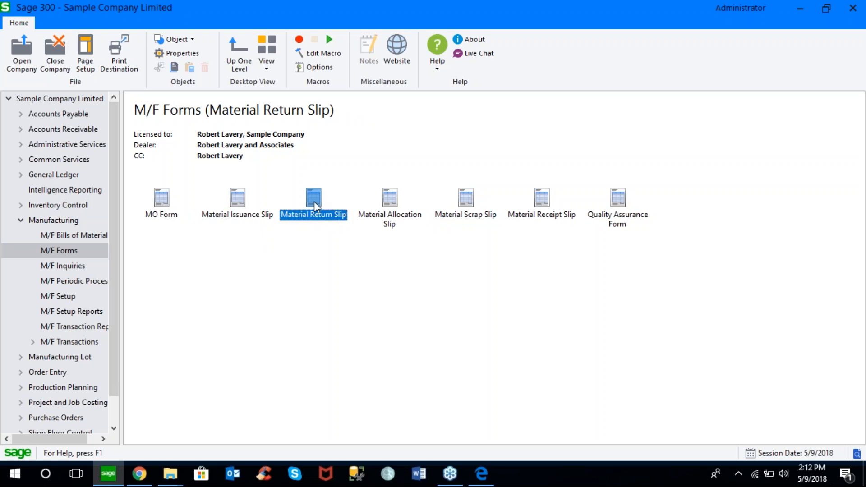
click(471, 200)
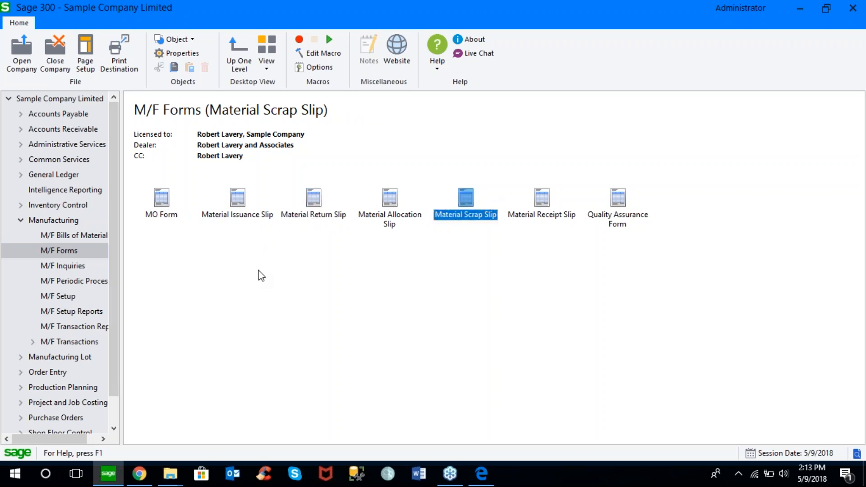
click(163, 201)
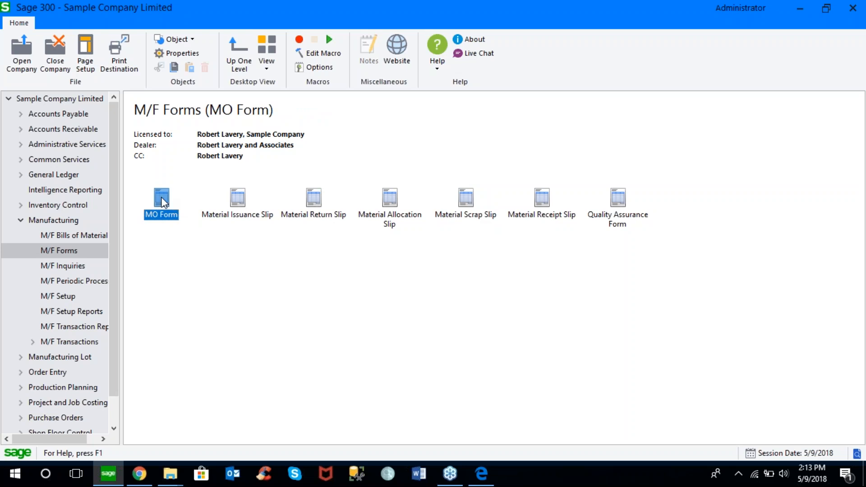
Run a BOM Inquiry for item FG-003 with all BOM levels shown.
click(69, 267)
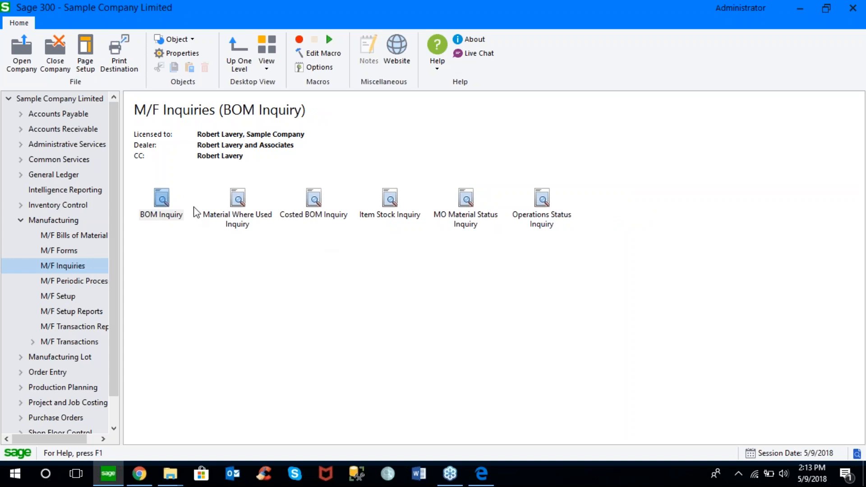
click(167, 202)
double_click(168, 202)
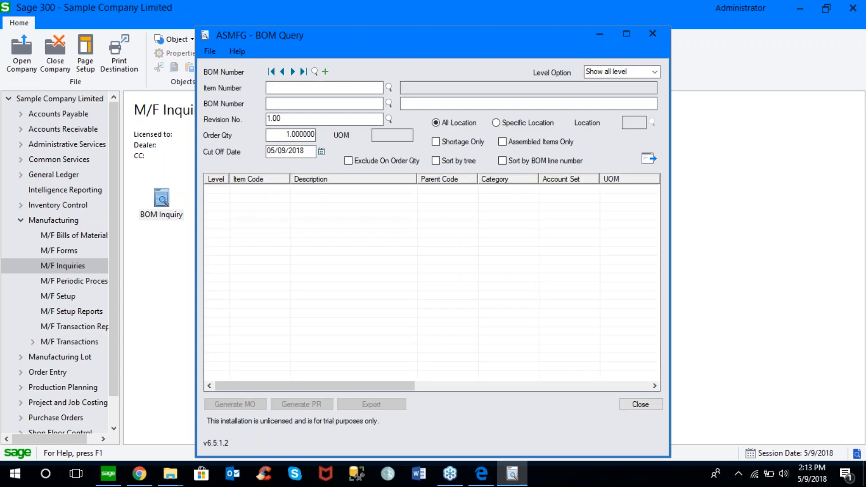
text(FG-003)
key(Tab)
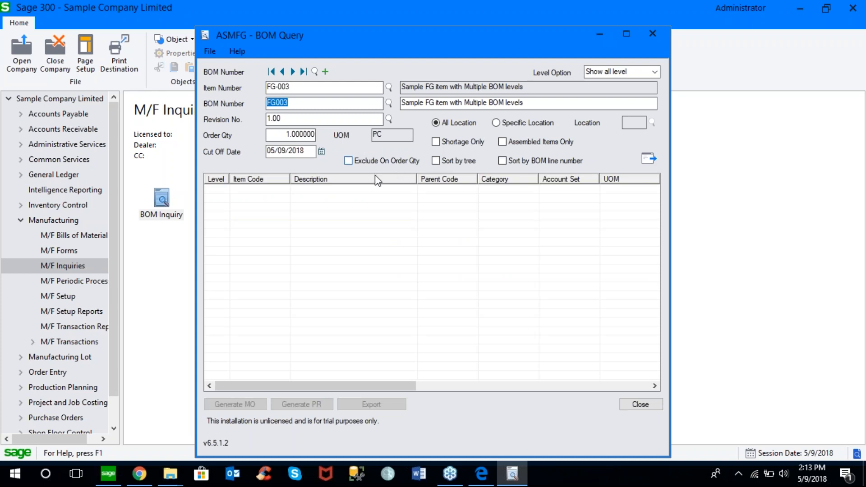
click(645, 158)
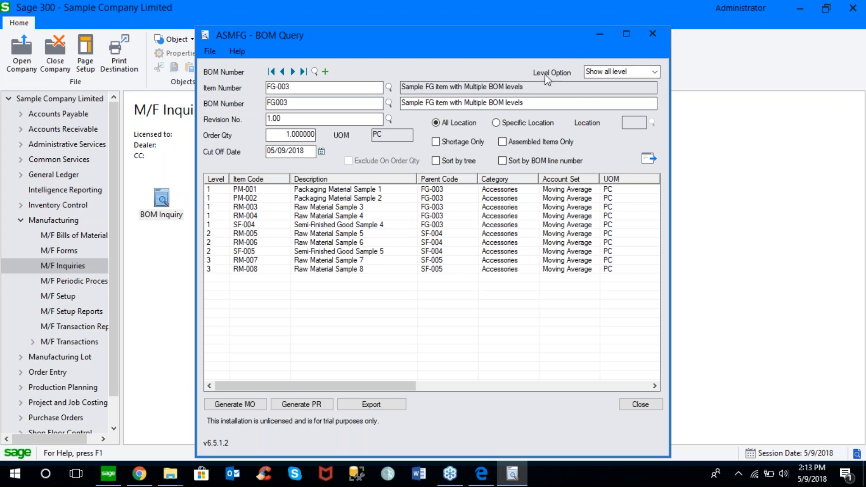
Review the required, stock, on-order, allocated and needed quantities of the FG-003 components in the inquiry results.
drag(352, 387, 543, 387)
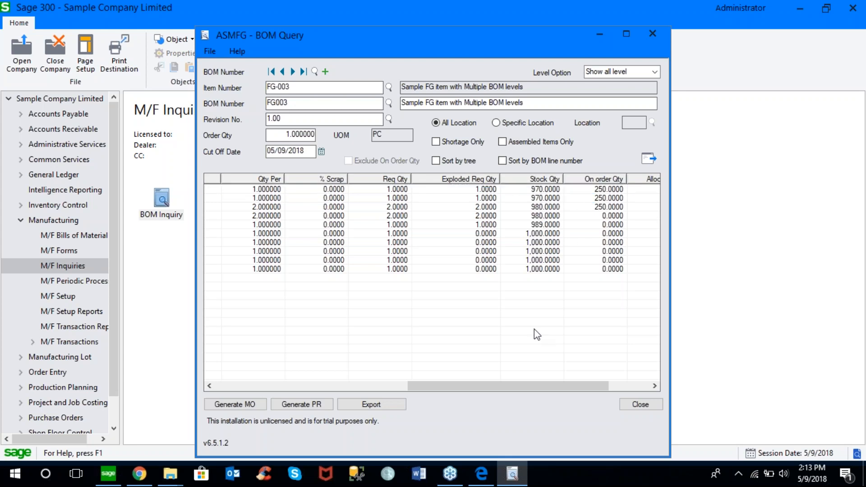
drag(526, 387, 551, 389)
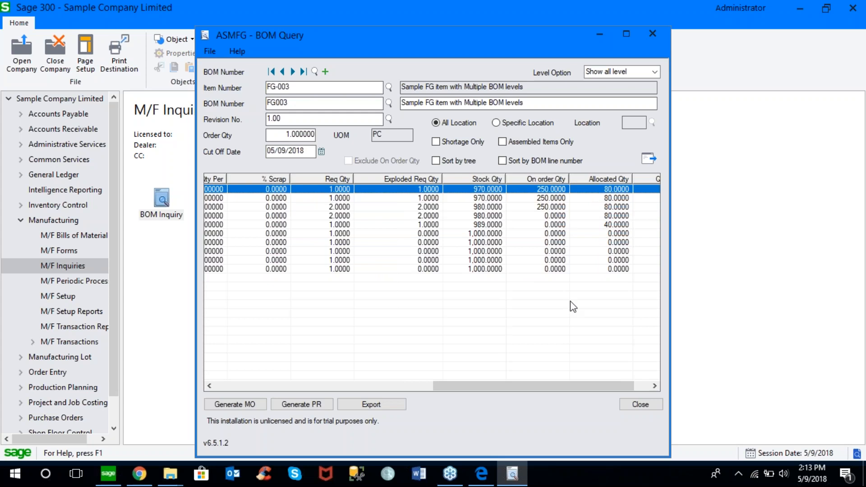
drag(545, 382, 575, 388)
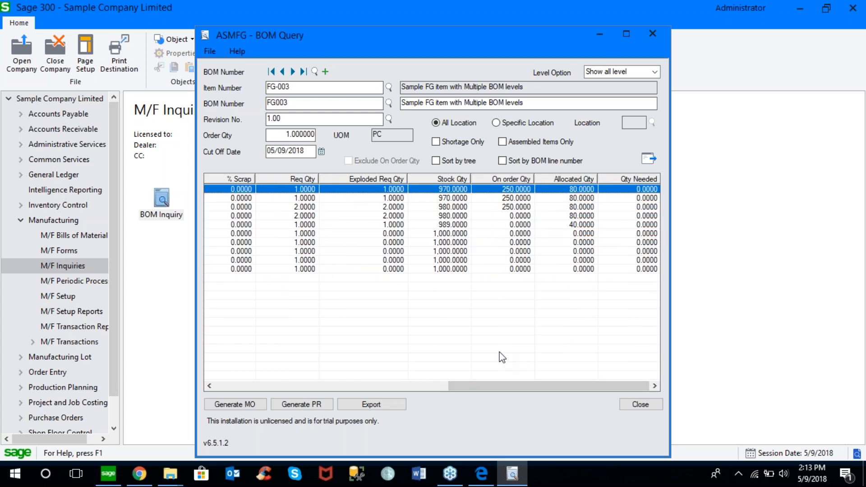
drag(467, 383, 222, 377)
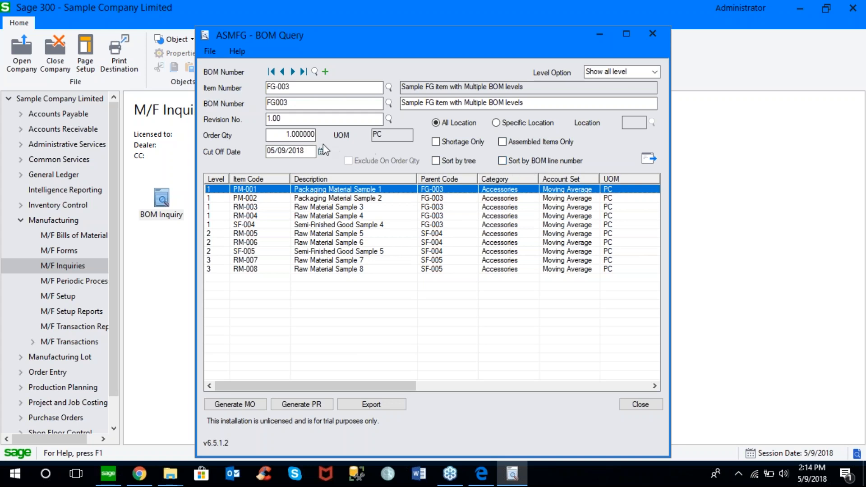
Set the order quantity of the BOM inquiry to 100 and rerun it.
drag(290, 135, 280, 136)
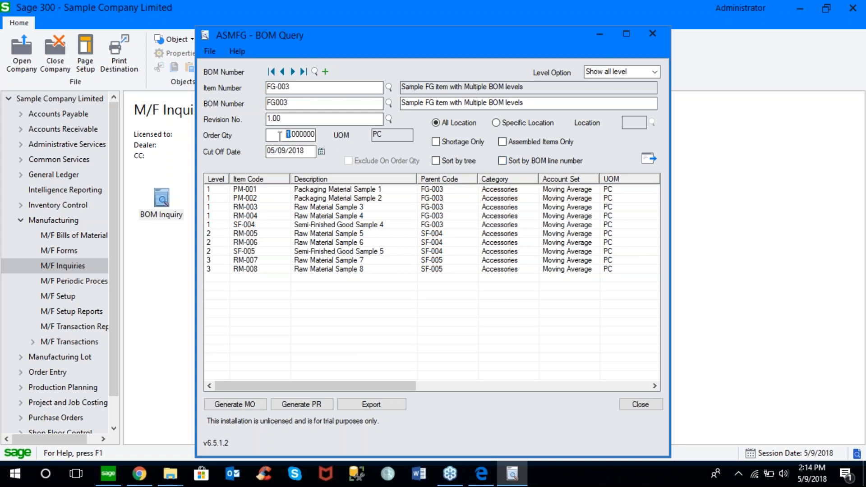
text(100)
key(Tab)
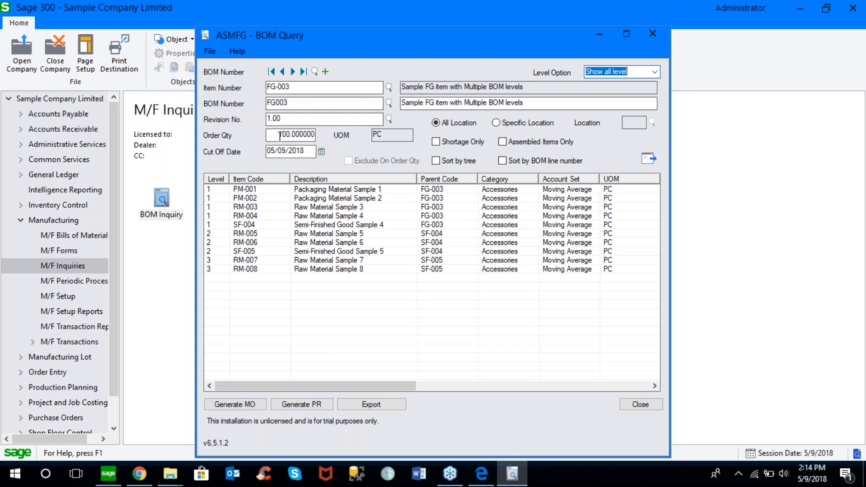
click(648, 159)
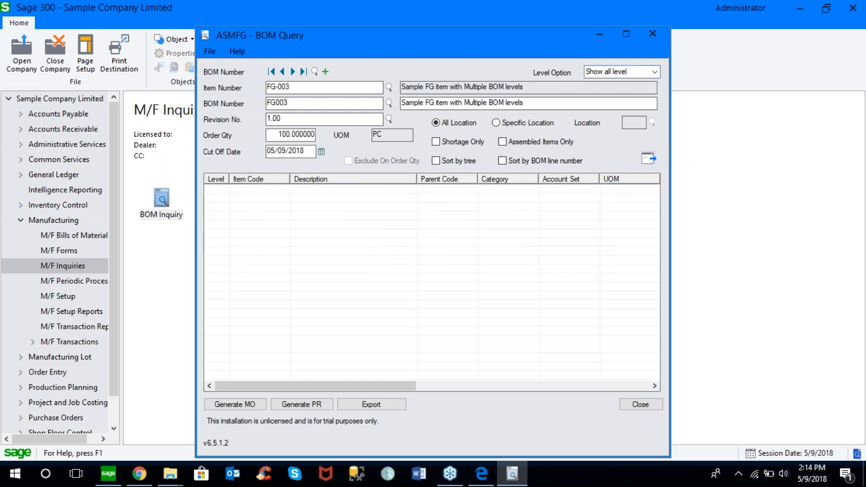
Examine the component quantities for the order of 100, including the quantity needed, and close the BOM inquiry.
drag(395, 384, 616, 374)
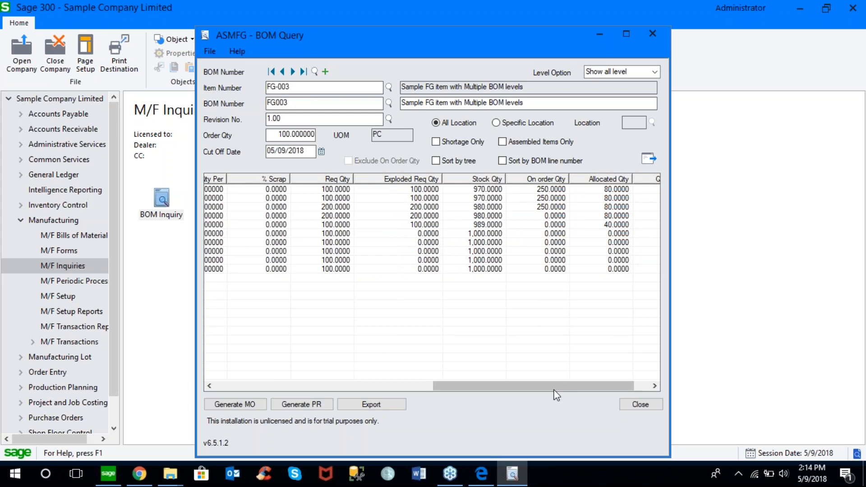
drag(557, 390, 596, 390)
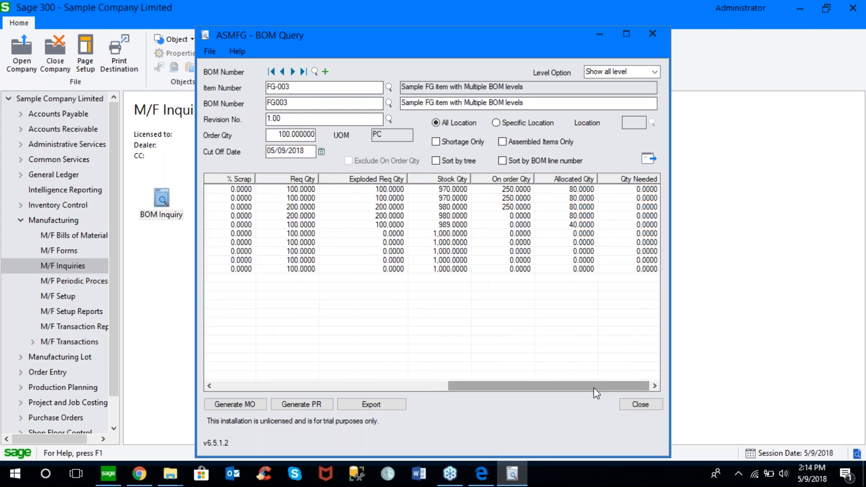
drag(594, 388, 284, 371)
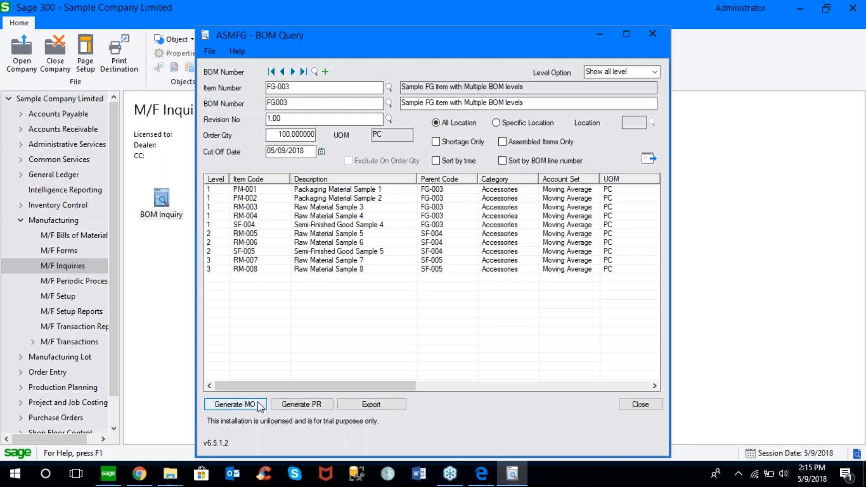
click(637, 404)
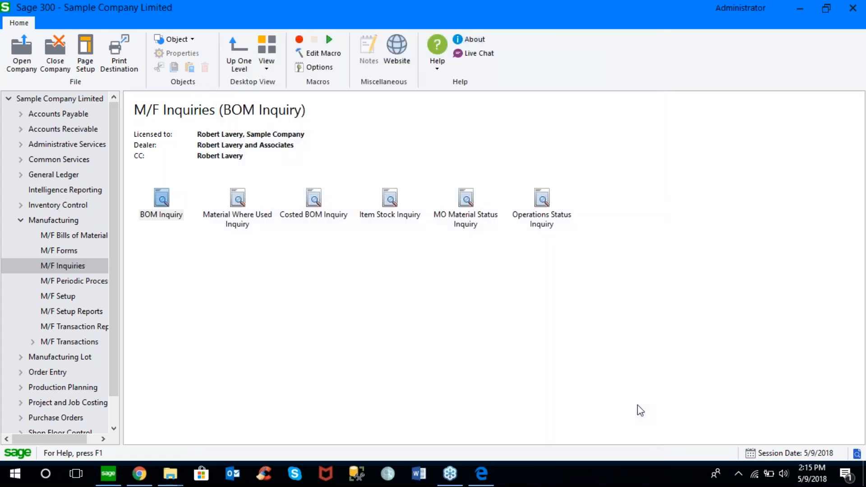
Open Item Planning in the Production Planning setup and bring up the record for item RM-003 in network N1.
drag(120, 265, 107, 330)
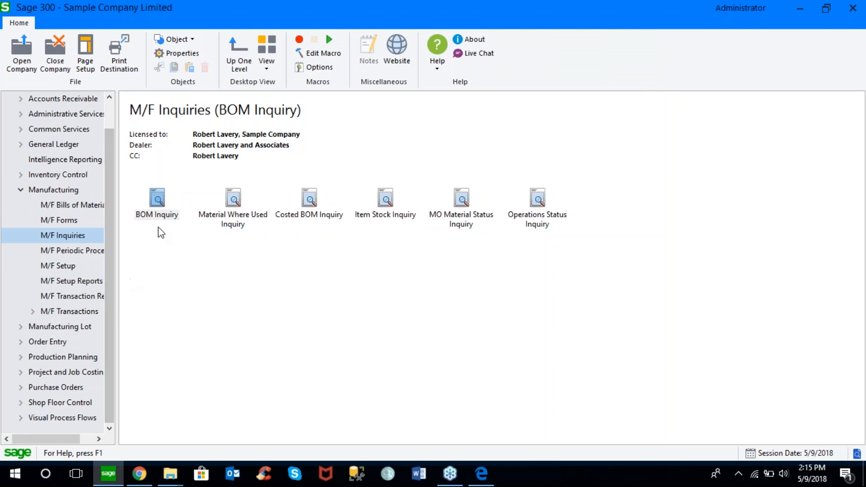
click(69, 358)
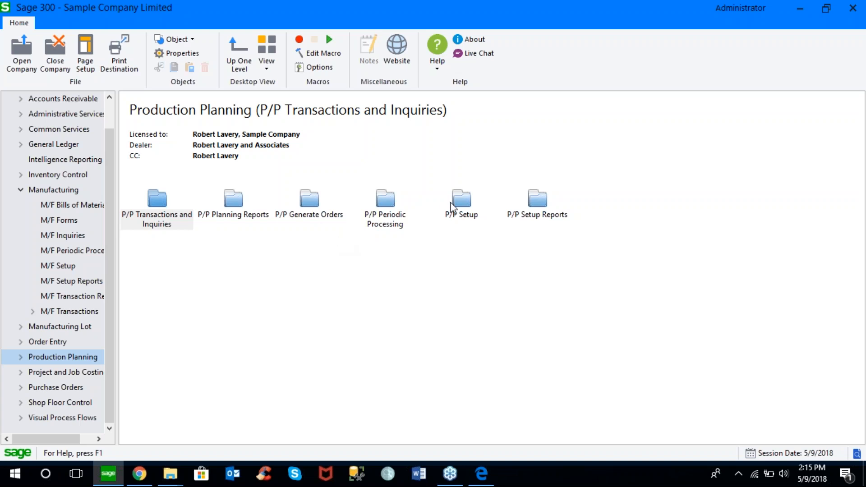
double_click(461, 198)
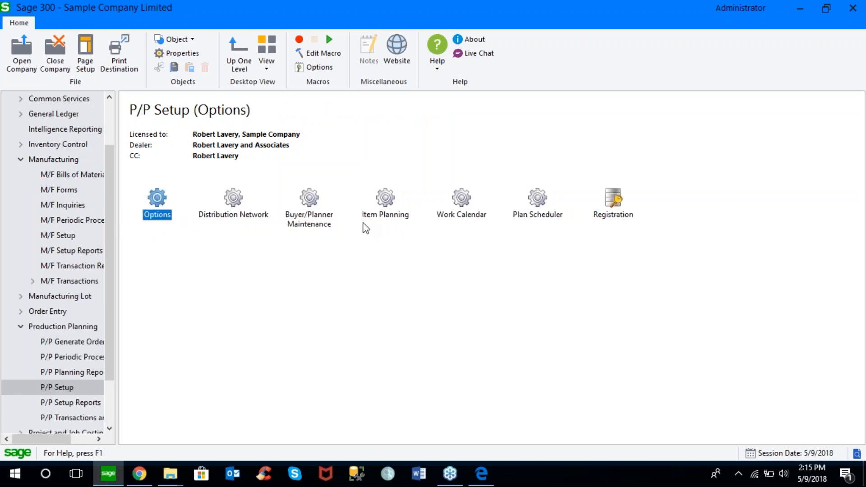
double_click(385, 201)
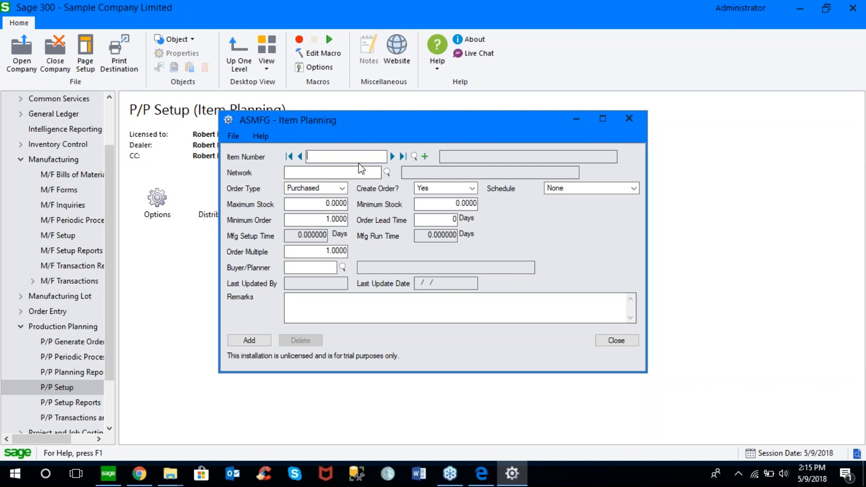
text(RM-003)
key(Tab)
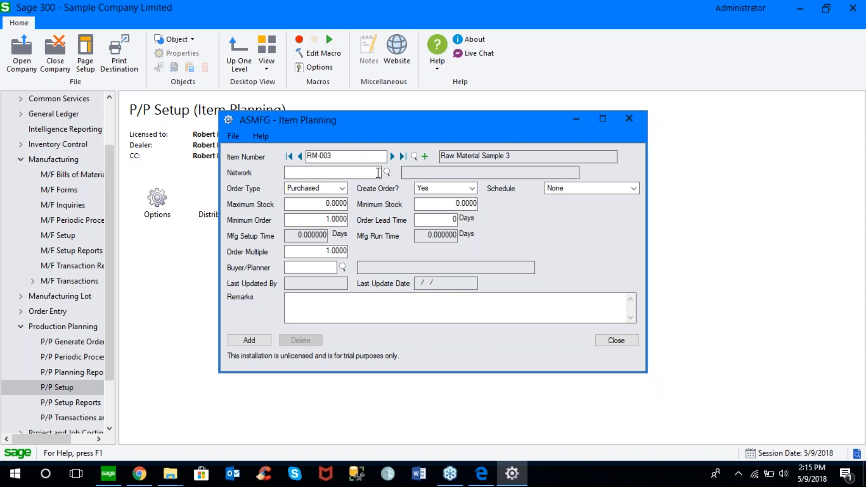
text(N1)
key(Tab)
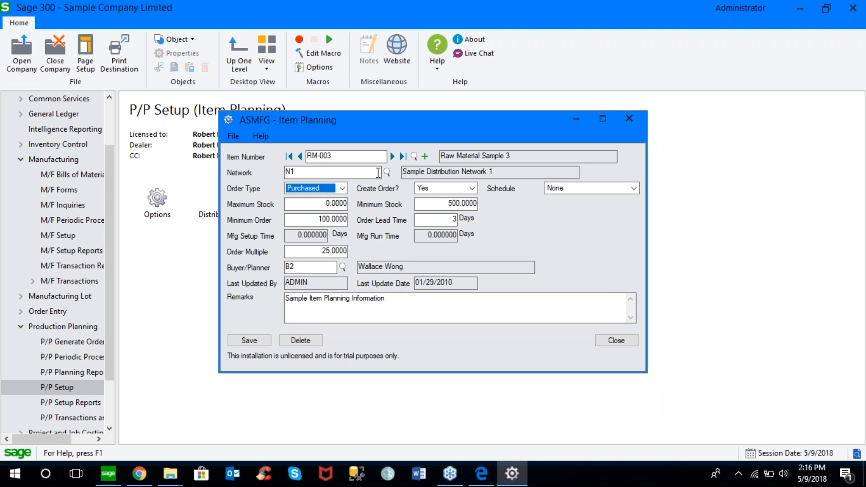
Review RM-003's order type options, maximum stock, order lead time and order multiple in Item Planning, and close the record.
drag(330, 154, 296, 154)
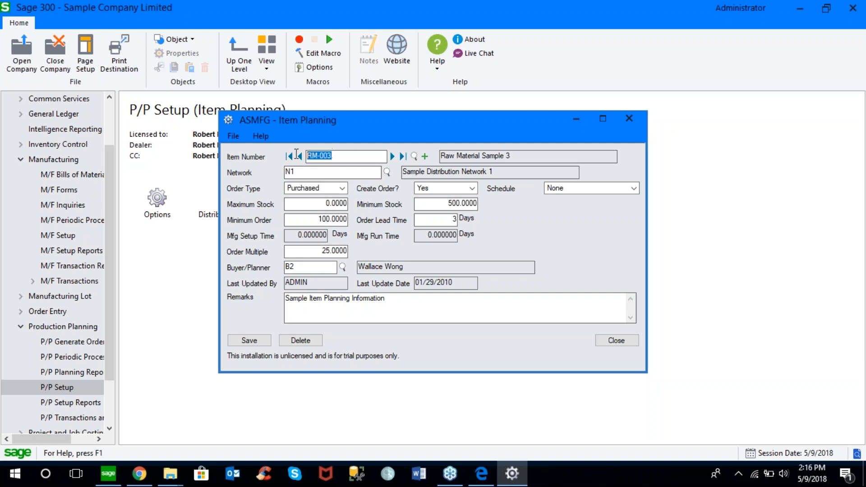
click(342, 188)
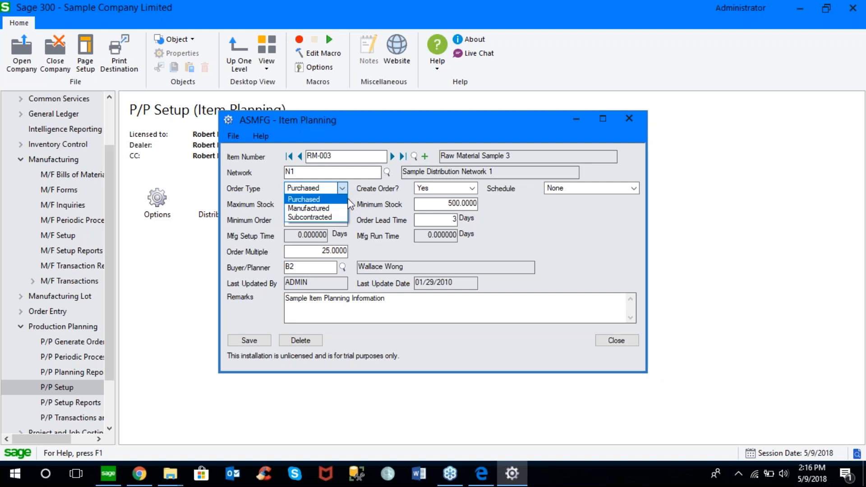
click(345, 200)
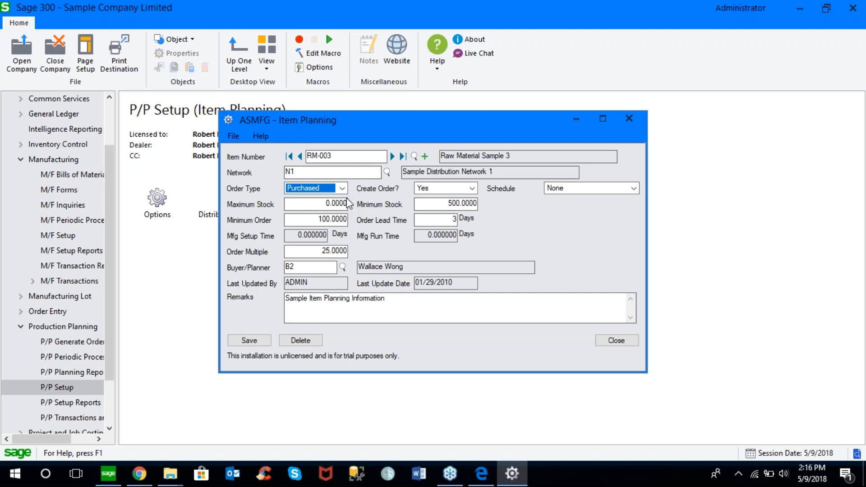
drag(315, 207, 366, 201)
key(Tab)
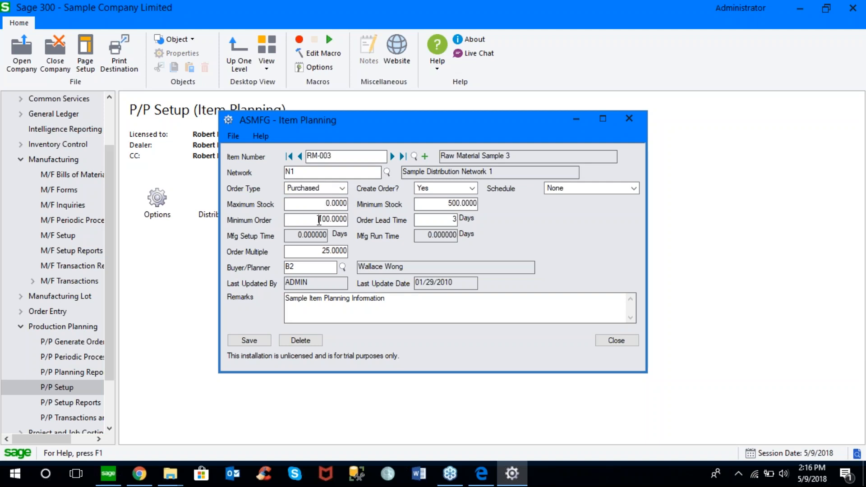
drag(448, 219, 479, 218)
drag(311, 251, 368, 251)
key(Tab)
click(619, 342)
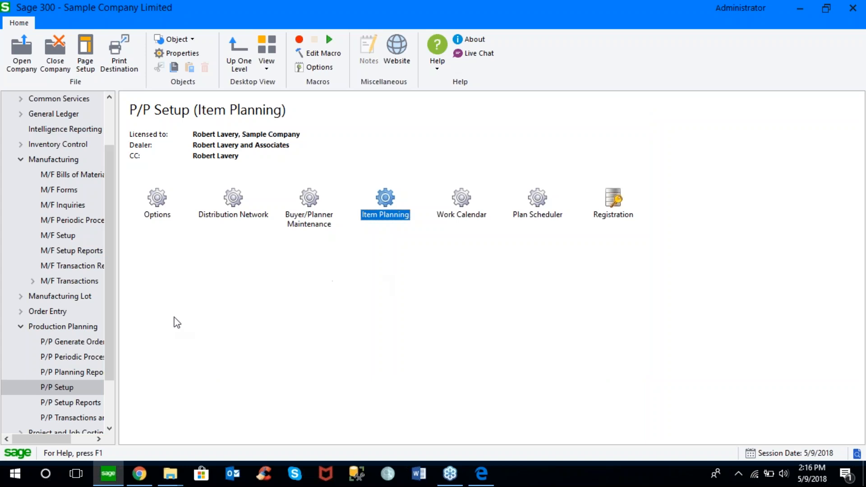
Perform a Net Run for network N1 on the Actual Run plan record in Planning Run, and close it.
click(78, 419)
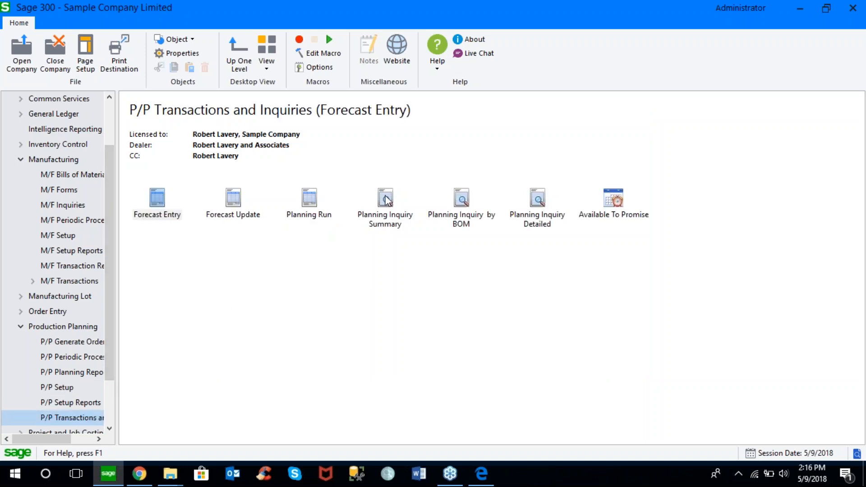
double_click(309, 197)
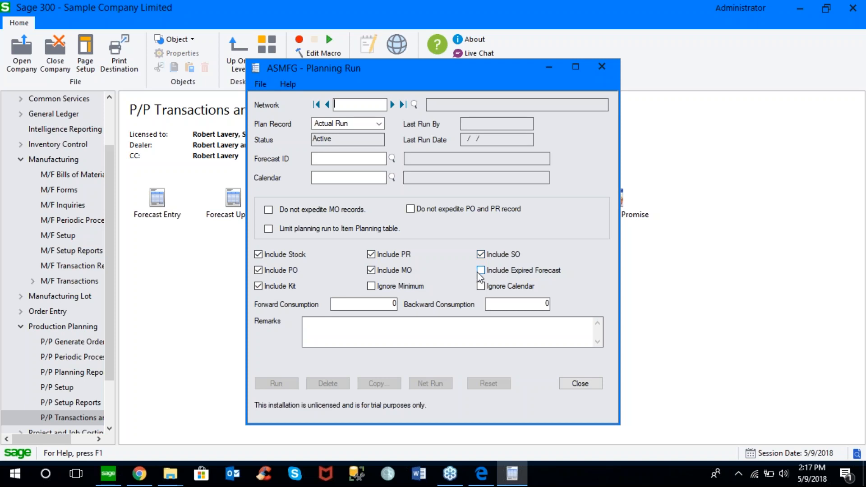
click(396, 105)
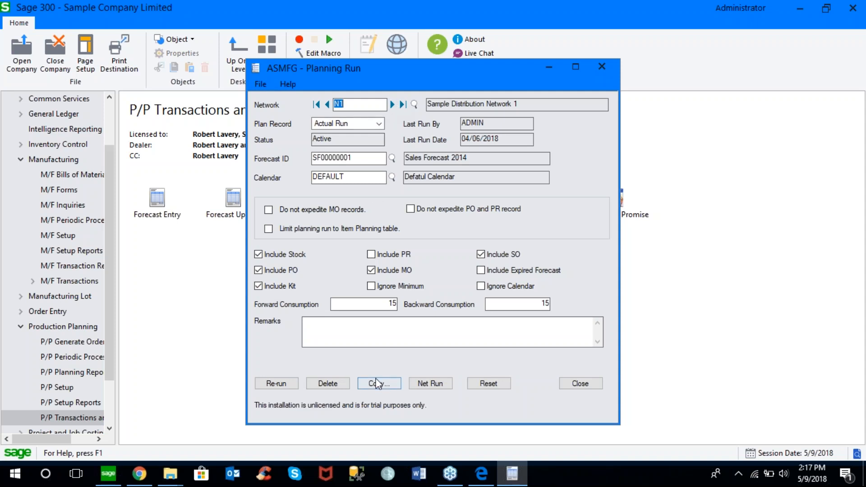
click(430, 383)
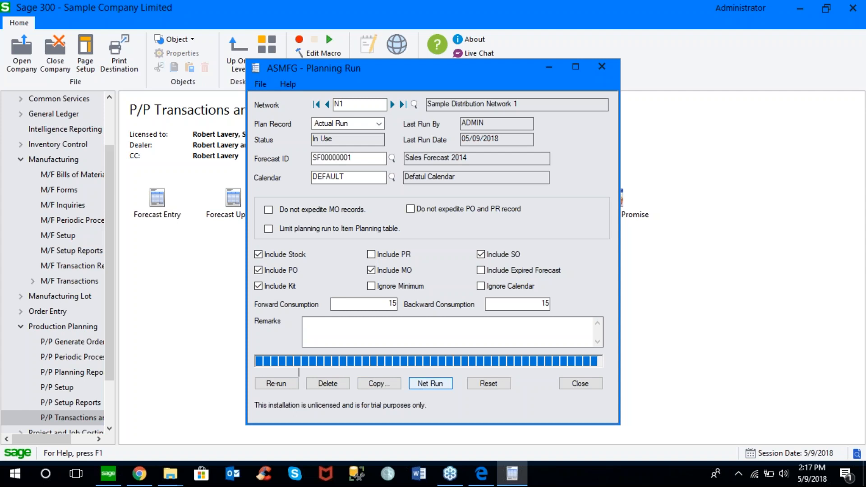
click(450, 281)
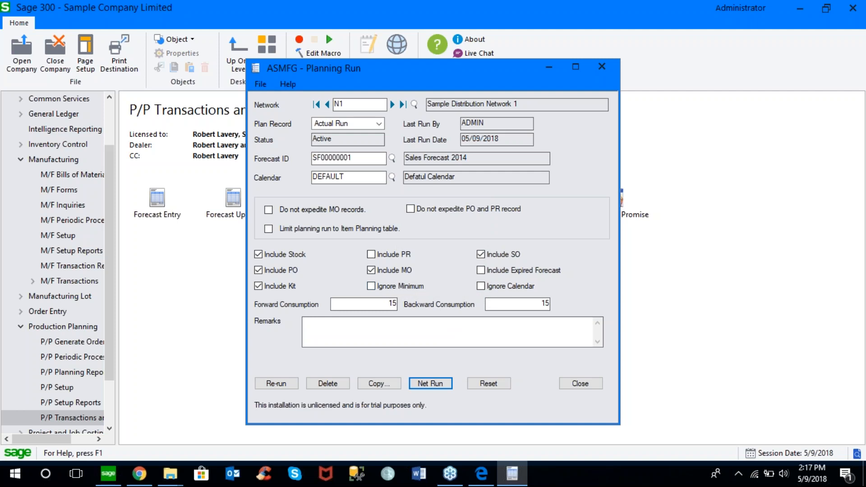
click(580, 383)
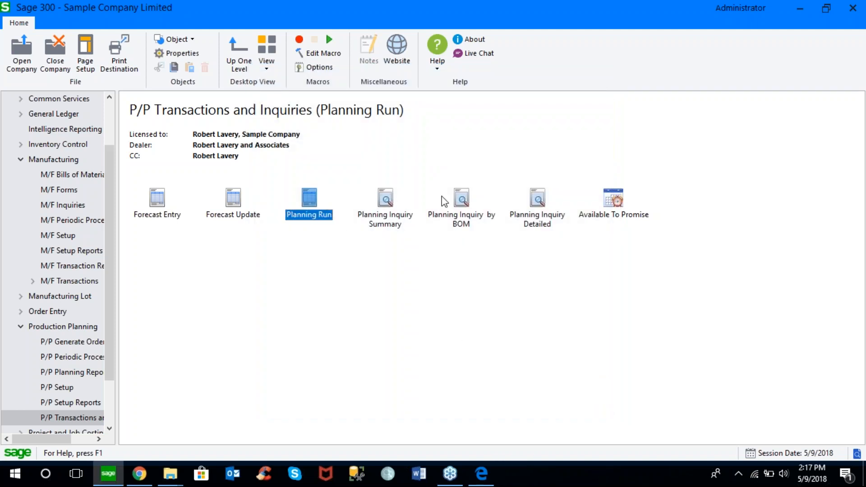
Run the Planning Inquiry Summary for network N1 and items RM-001 to RM-009, and maximize its window.
double_click(385, 200)
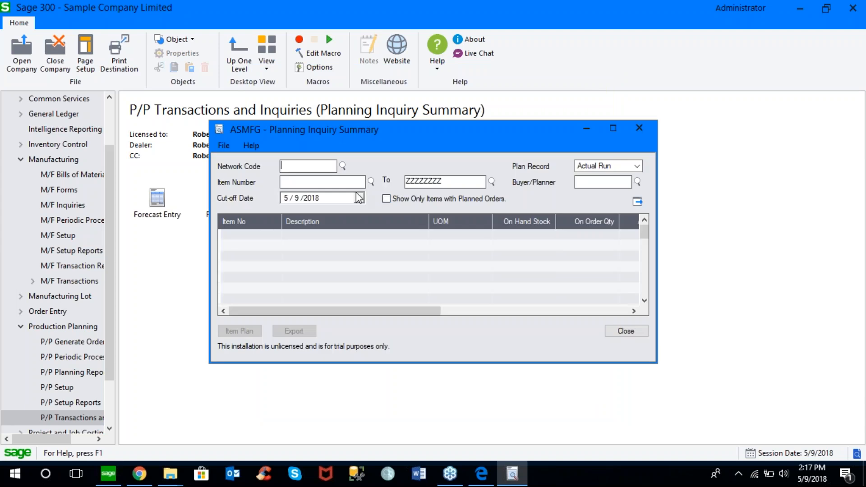
text(N1)
key(Tab)
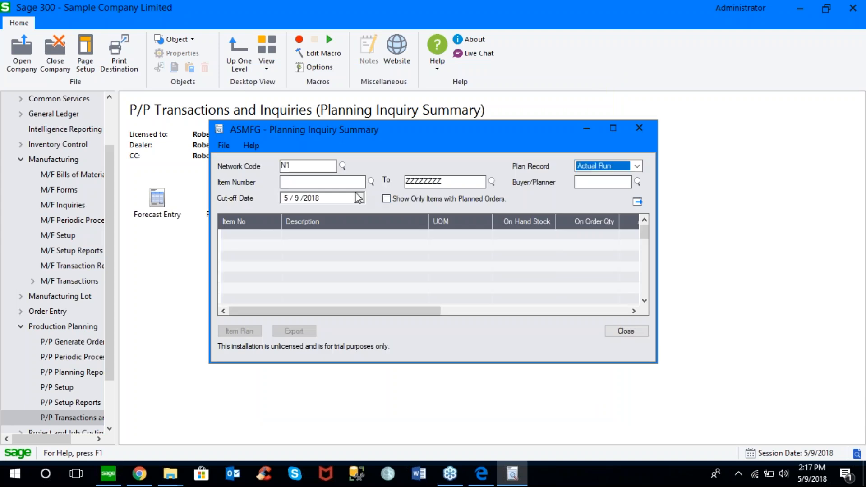
click(321, 181)
text(RM-00)
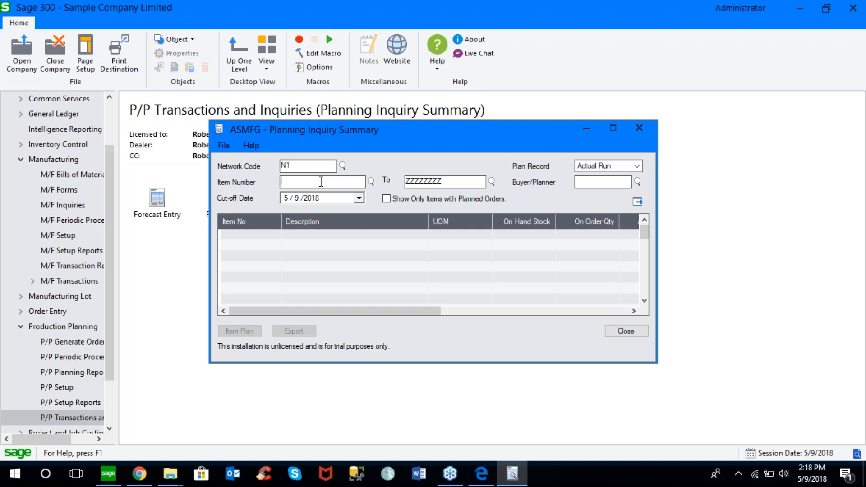
text(1)
key(Tab)
text(RM-009)
key(Tab)
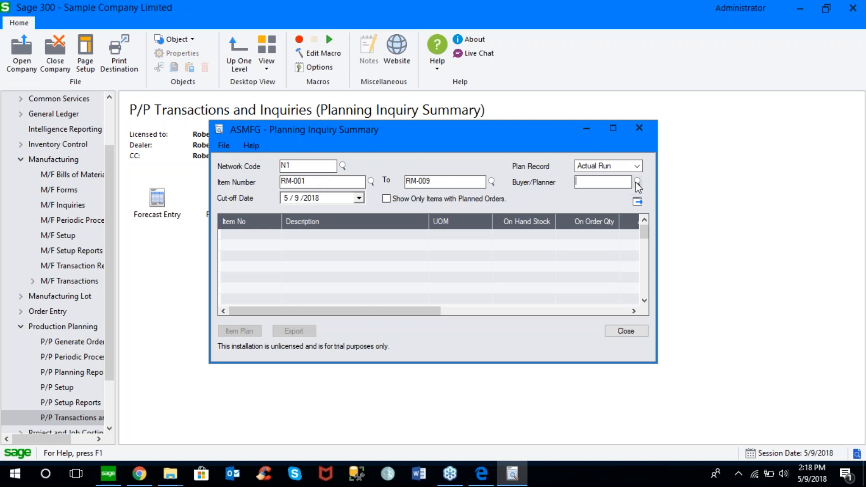
click(637, 202)
click(613, 129)
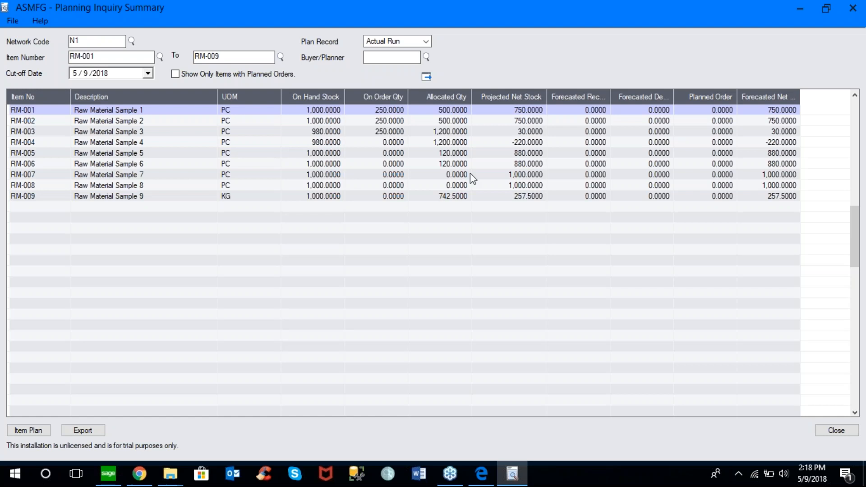
Open the detailed item plan for RM-004 from the summary and maximize the Planning Inquiry Detailed window.
click(526, 138)
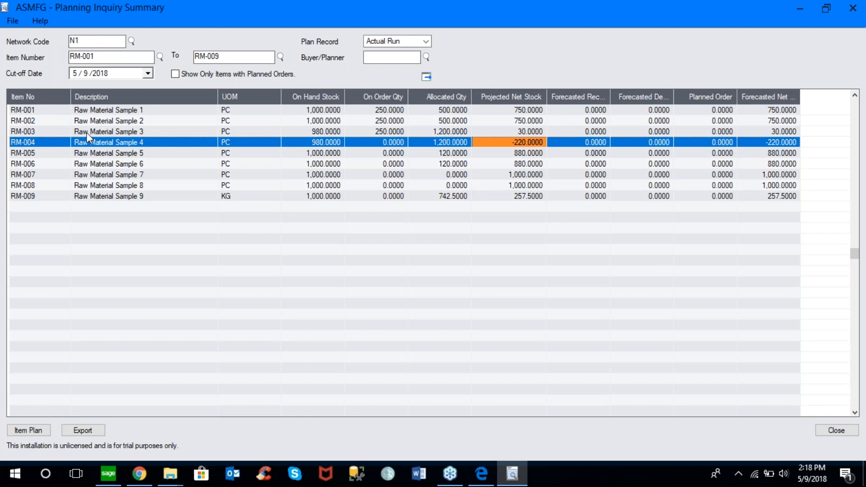
click(64, 144)
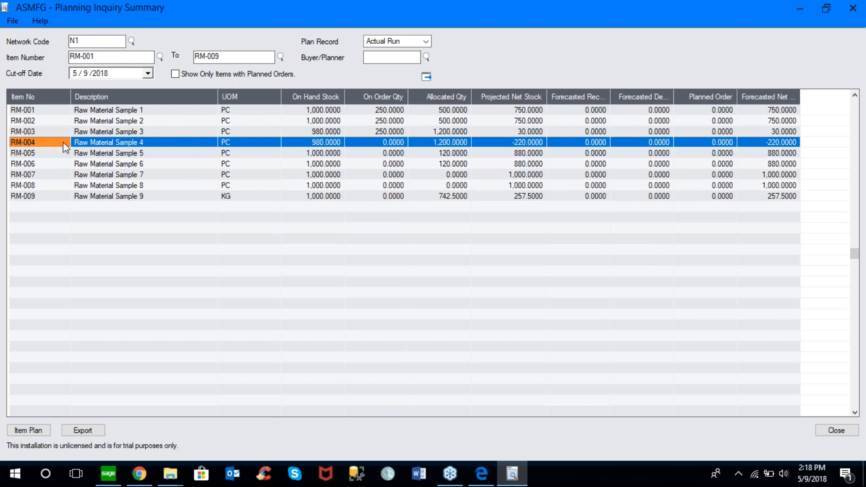
click(36, 432)
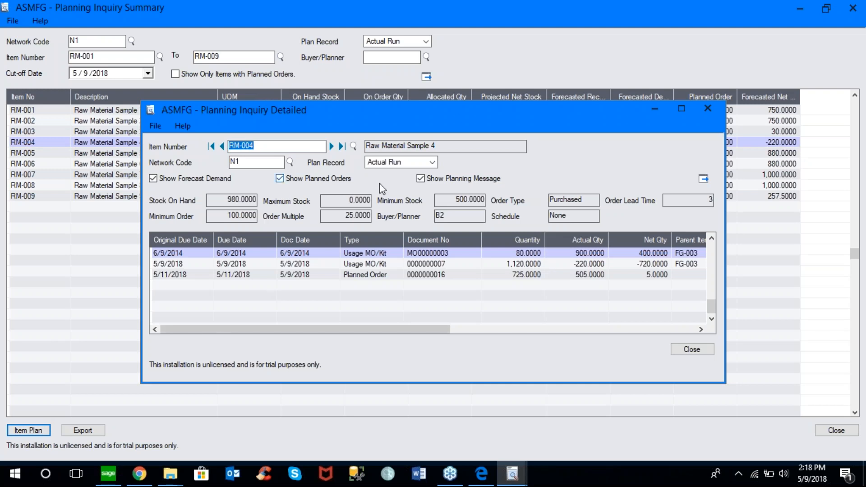
drag(416, 115, 352, 77)
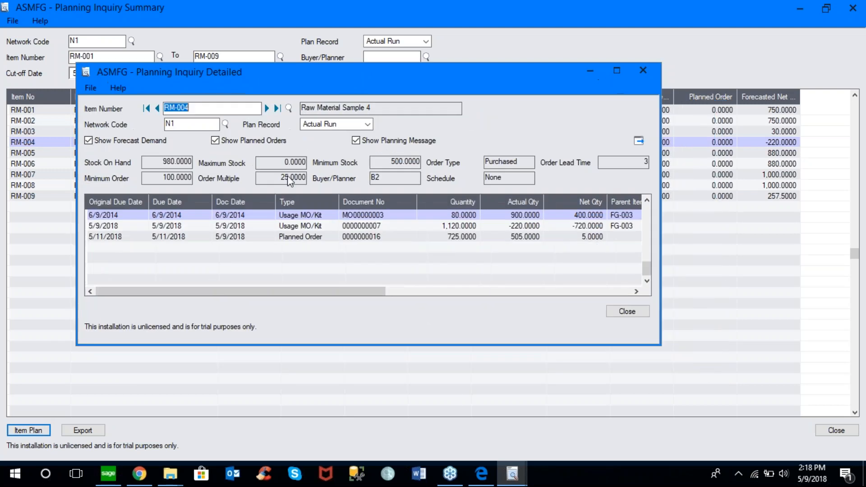
click(617, 71)
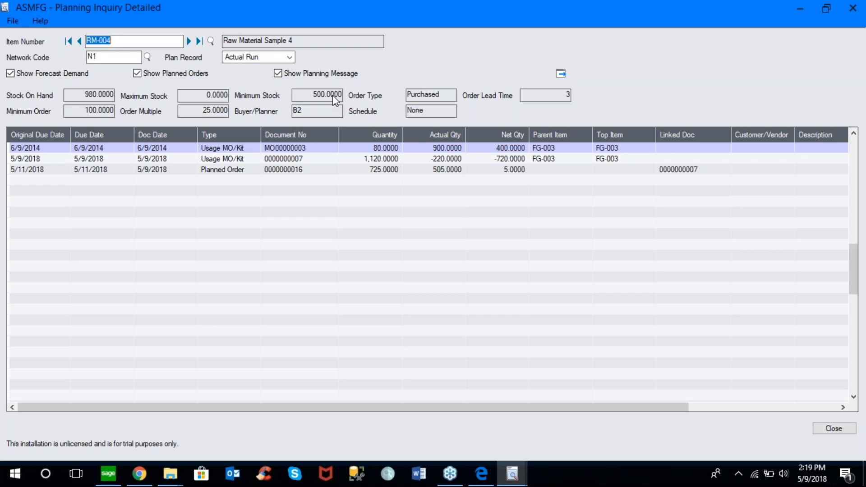
Examine the quantity, actual quantity and net quantity of RM-004's two Usage MO/Kit lines.
click(247, 151)
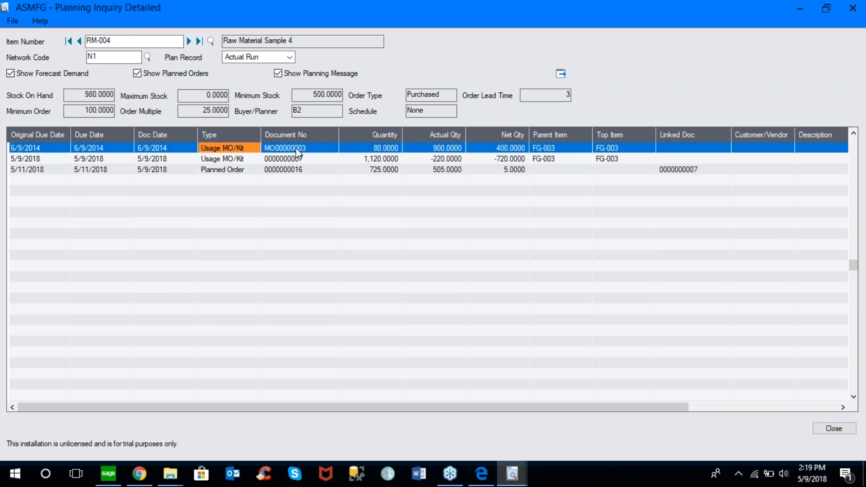
click(242, 160)
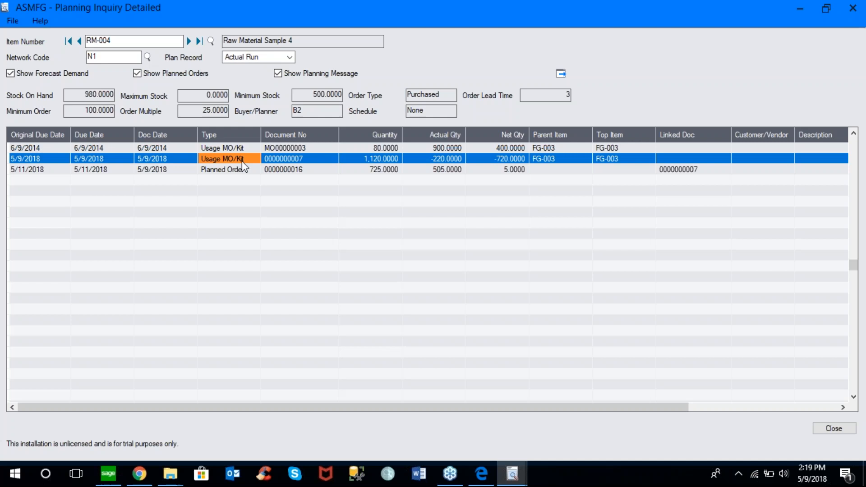
click(247, 149)
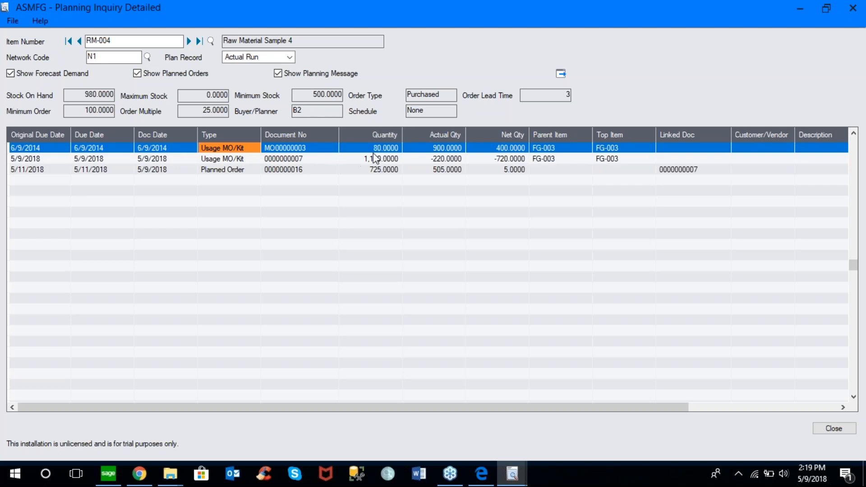
click(399, 149)
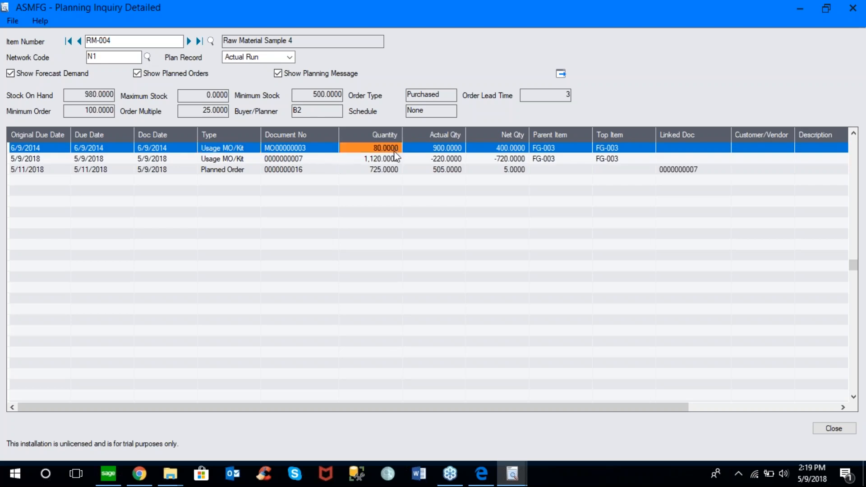
click(391, 160)
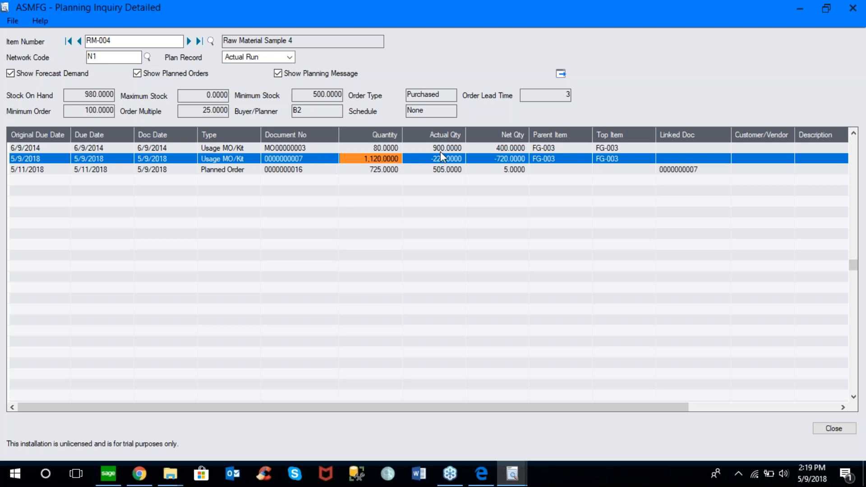
click(502, 150)
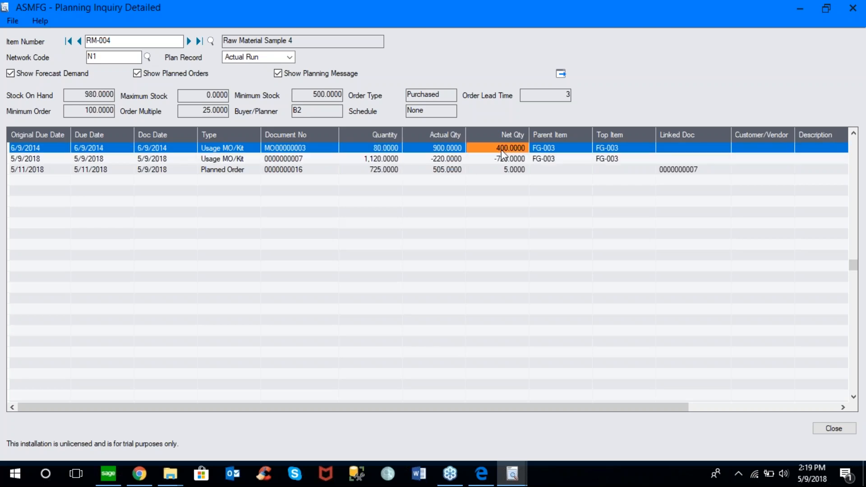
click(451, 148)
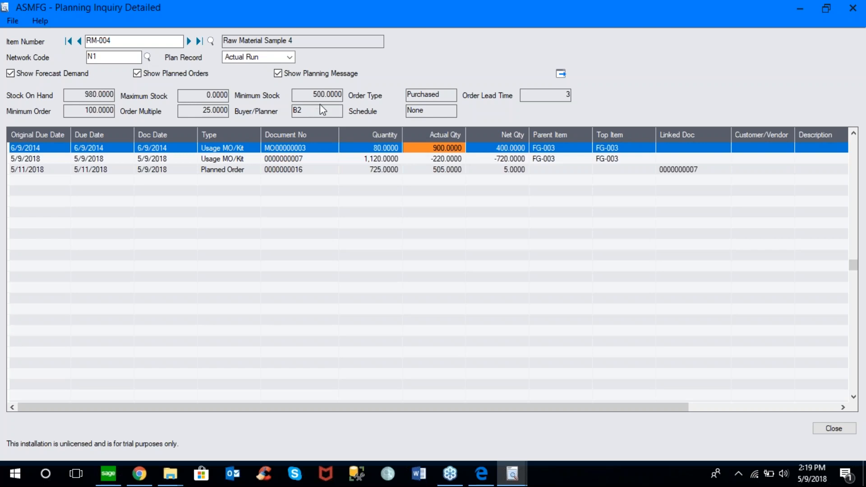
click(486, 152)
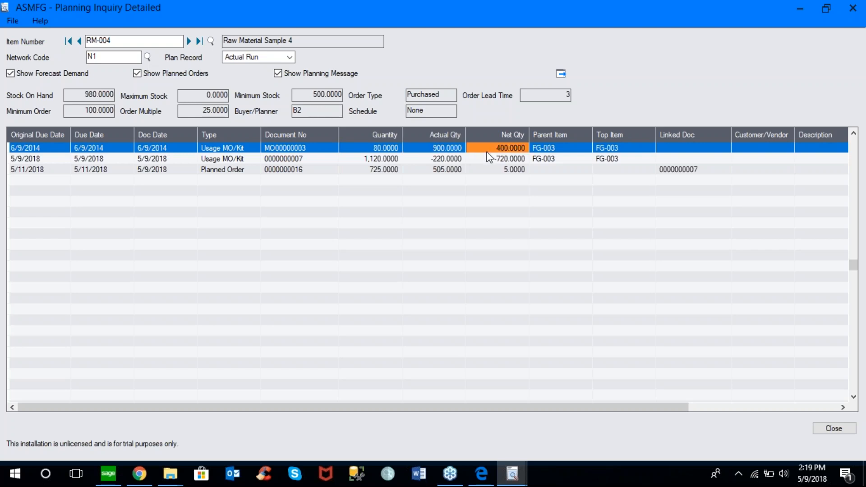
click(391, 158)
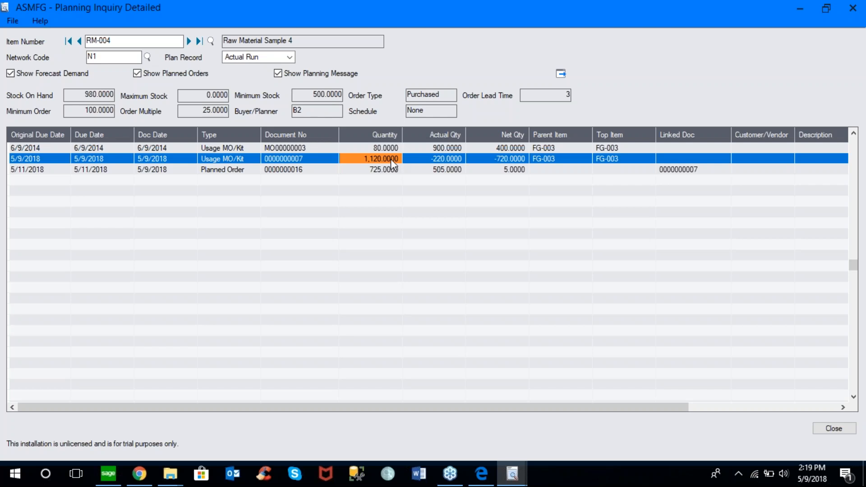
click(510, 158)
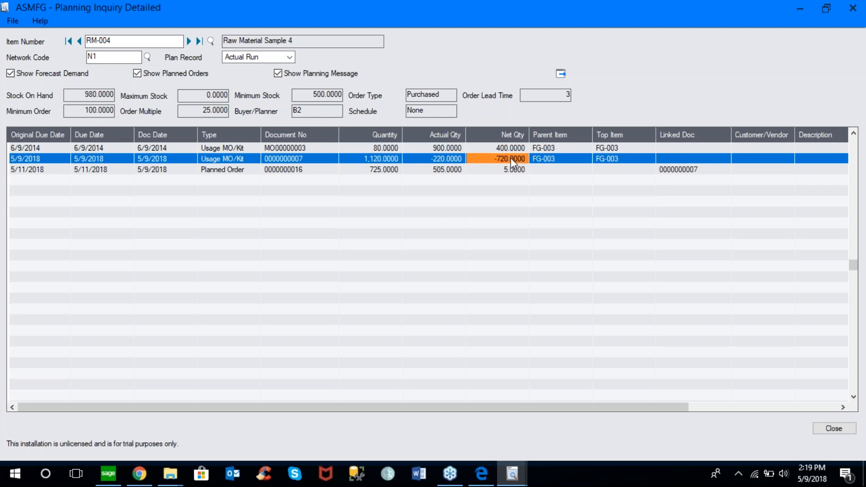
Examine the quantity and actual quantity of RM-004's Planned Order line.
click(244, 170)
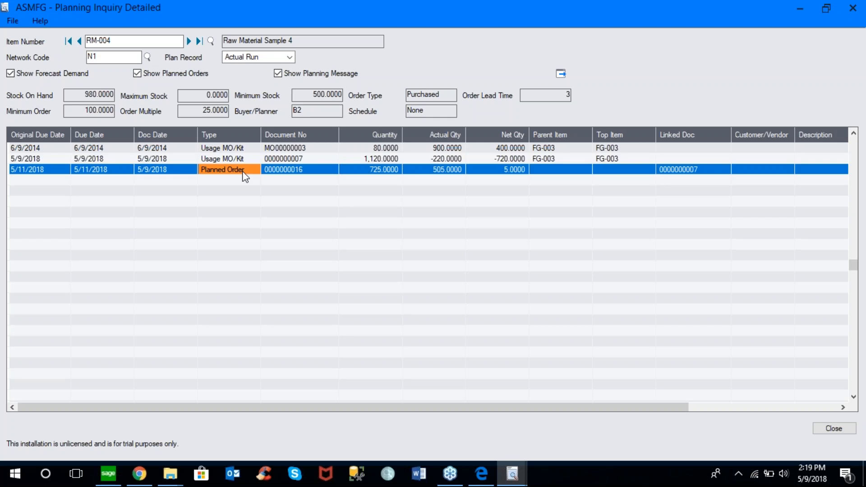
click(440, 174)
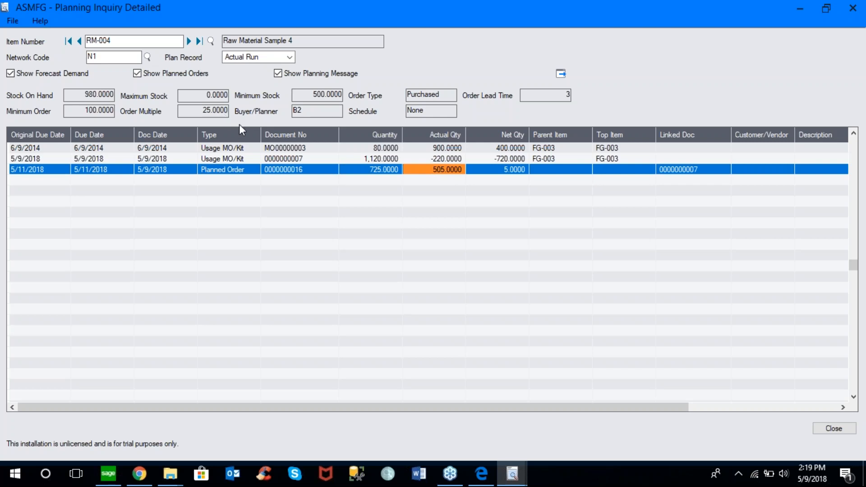
click(378, 174)
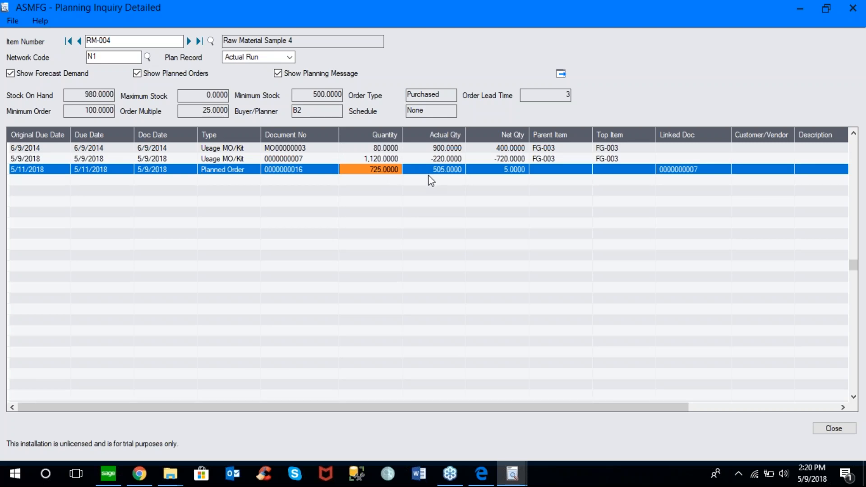
click(447, 174)
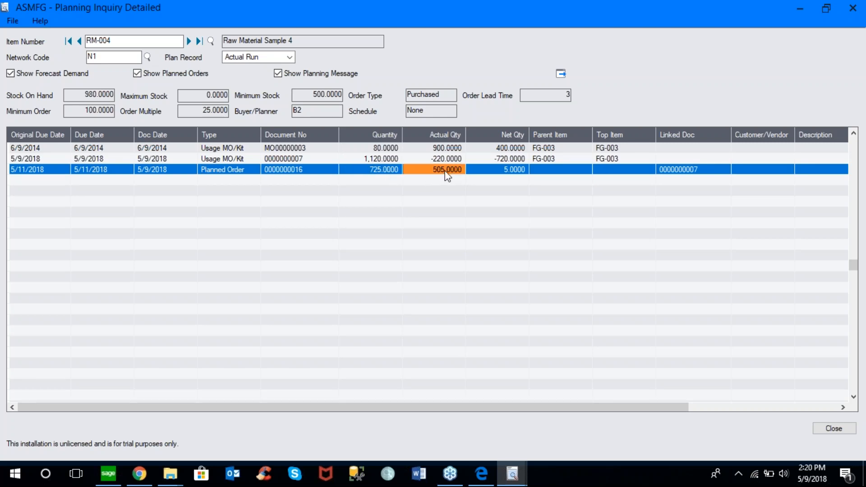
Examine the net quantity of RM-004's Planned Order line, and close the detailed and summary planning inquiries.
click(491, 172)
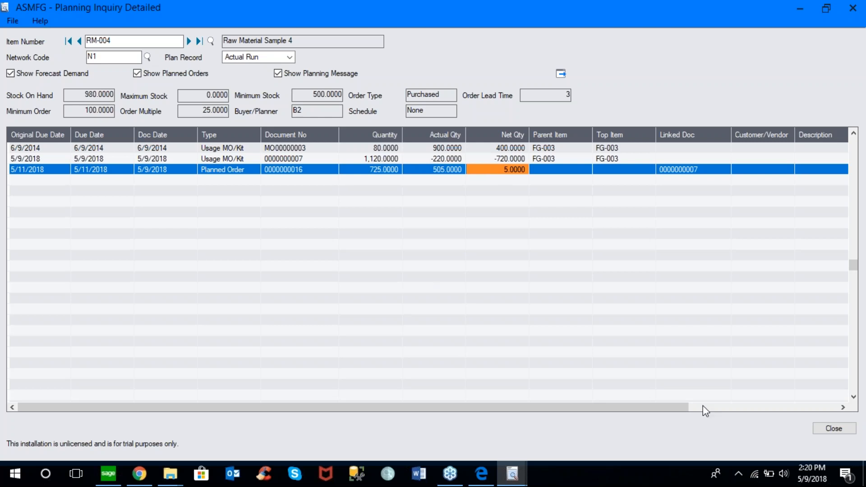
click(830, 429)
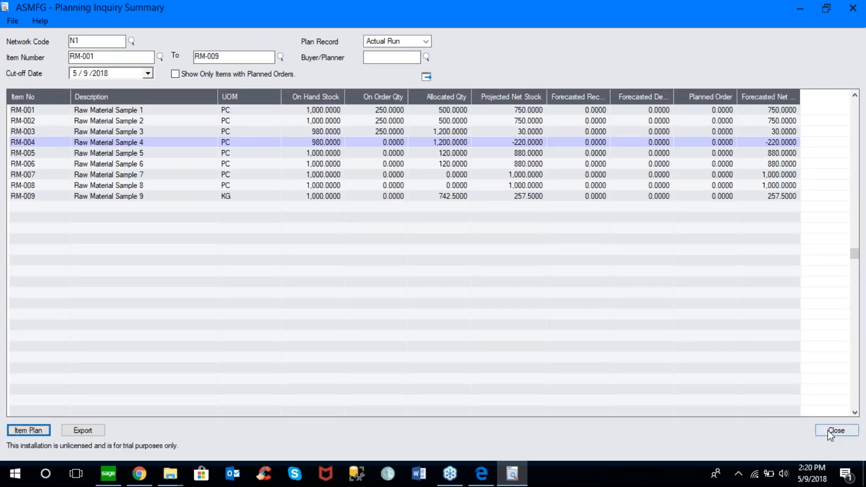
click(828, 430)
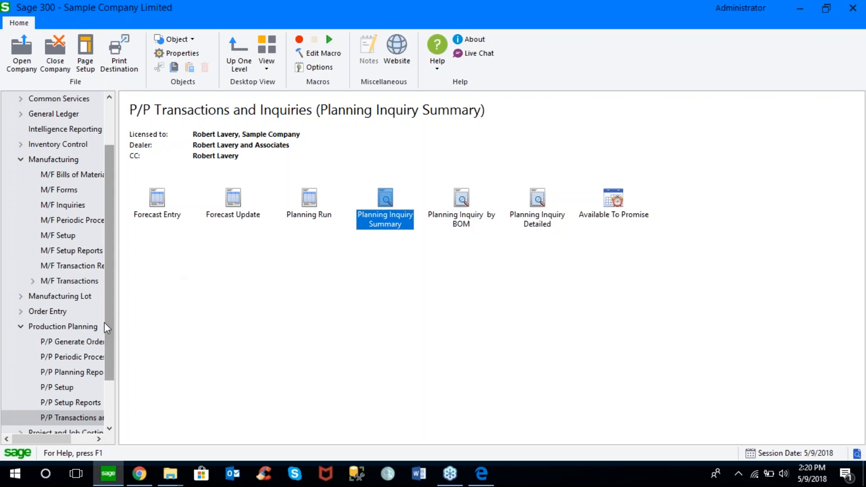
Open Generate PR and load the planned orders for network N1, items RM-001 to RM-009 and location 1.
click(87, 341)
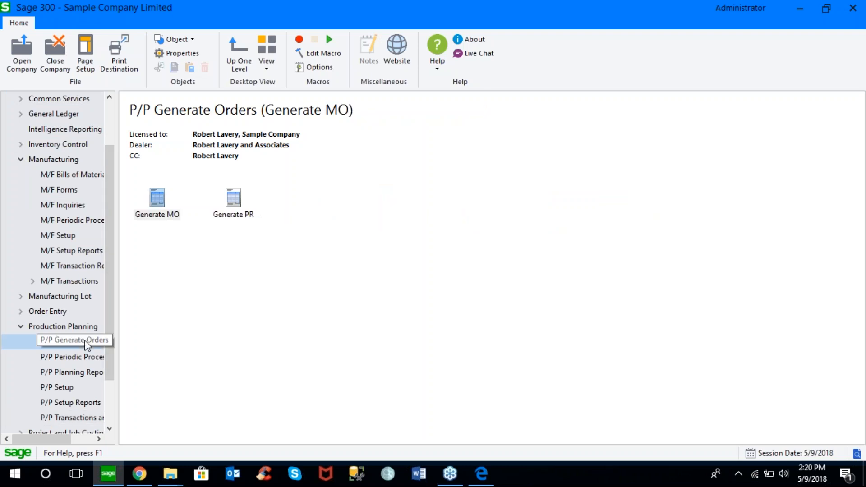
double_click(233, 198)
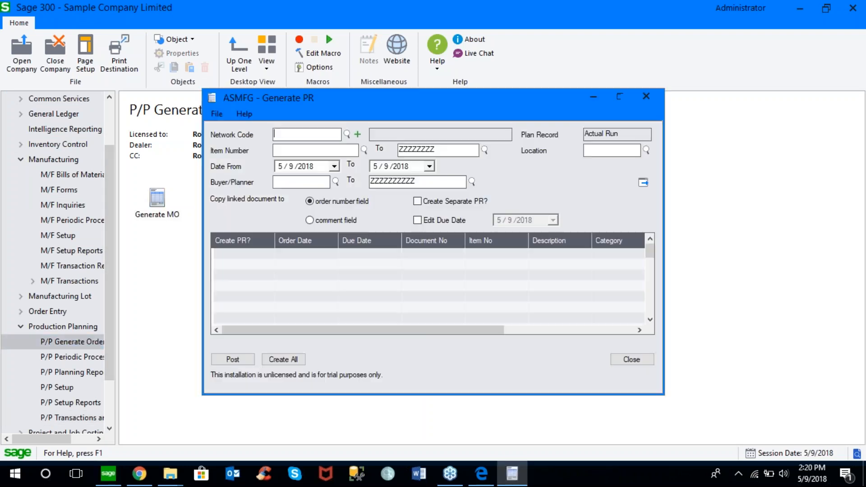
text(N1)
key(Tab)
text(RM-001)
key(Tab)
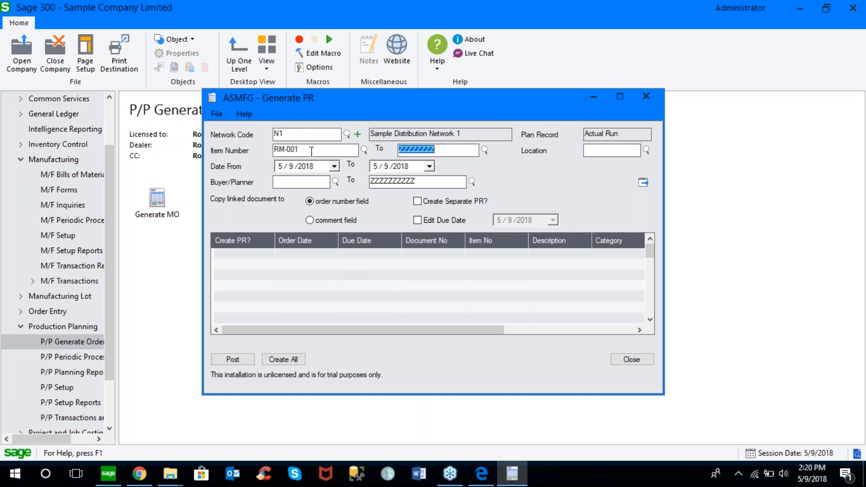
text(RM-009)
text(1)
key(Tab)
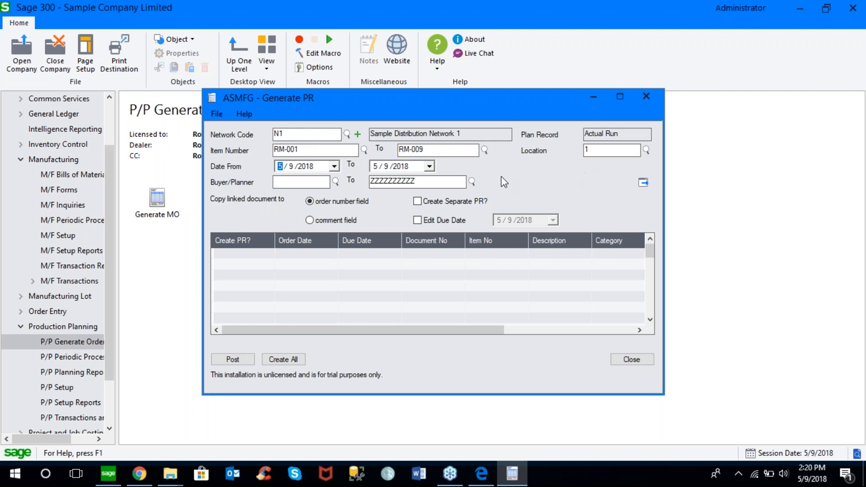
click(643, 184)
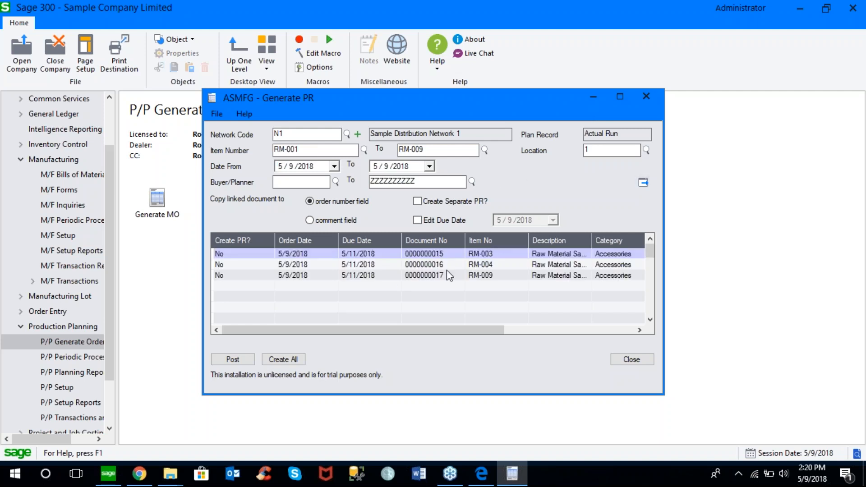
Set Create PR to Yes for the RM-004 planned order, post it, and dismiss the posting message.
click(494, 266)
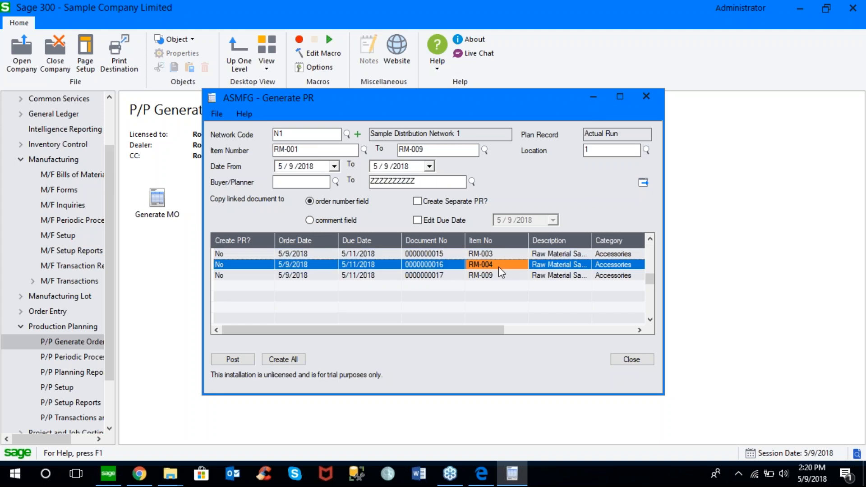
double_click(255, 266)
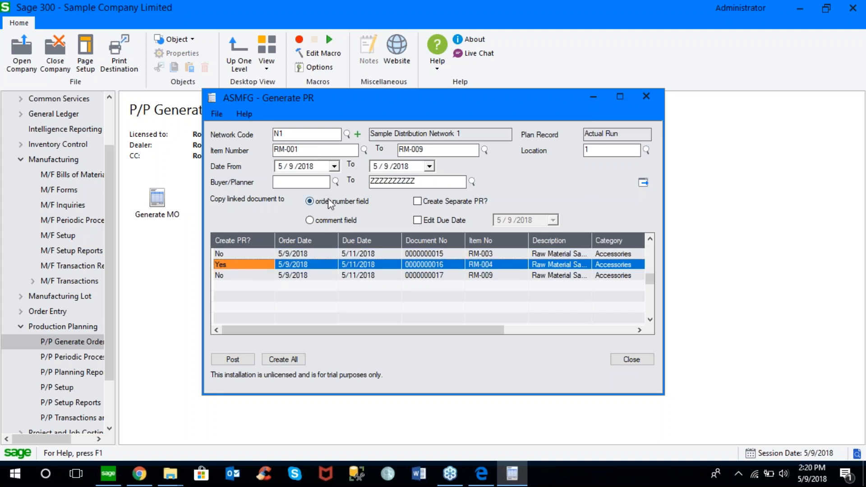
click(251, 361)
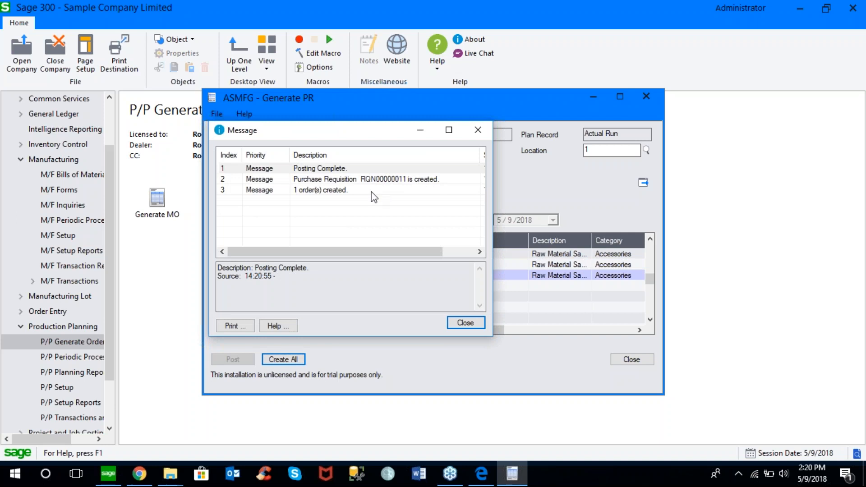
click(464, 323)
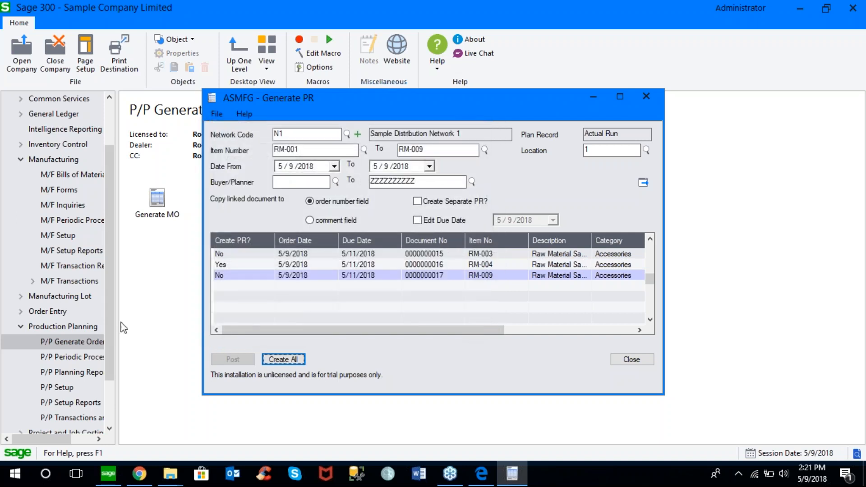
Open Purchase Orders' Requisition Entry, check the RM-004 line of the last requisition, and close the form.
drag(109, 323, 112, 368)
click(18, 388)
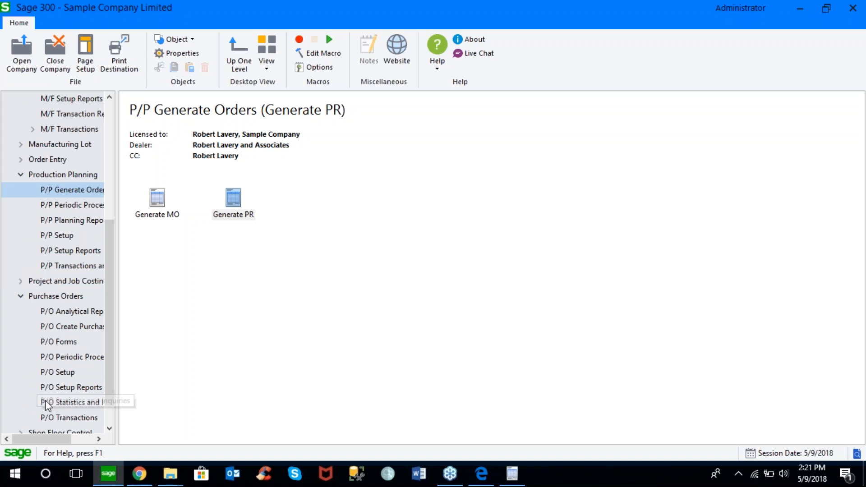
click(67, 417)
double_click(172, 211)
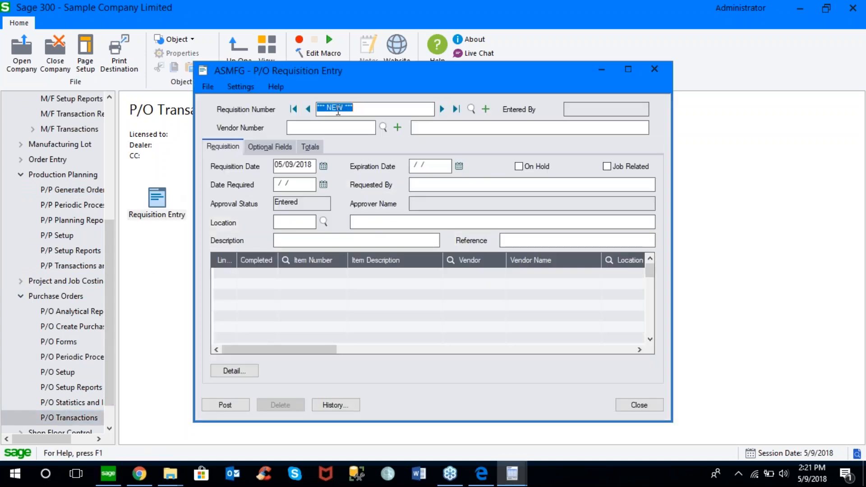
click(457, 109)
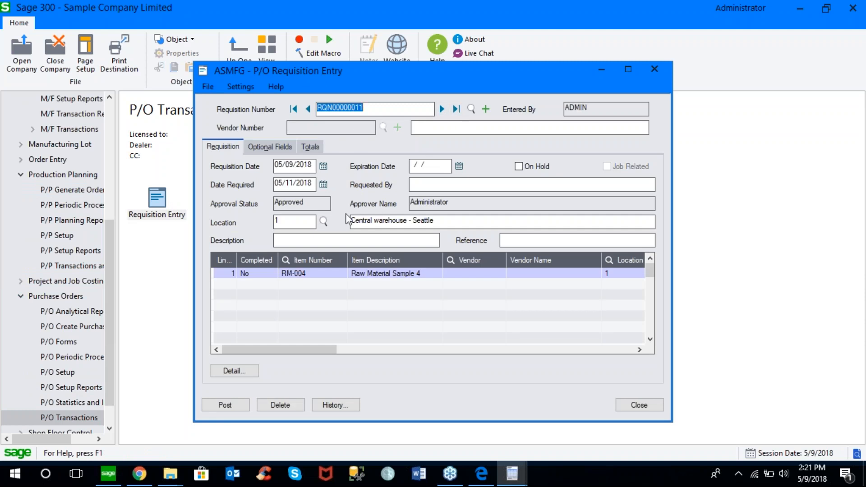
click(369, 275)
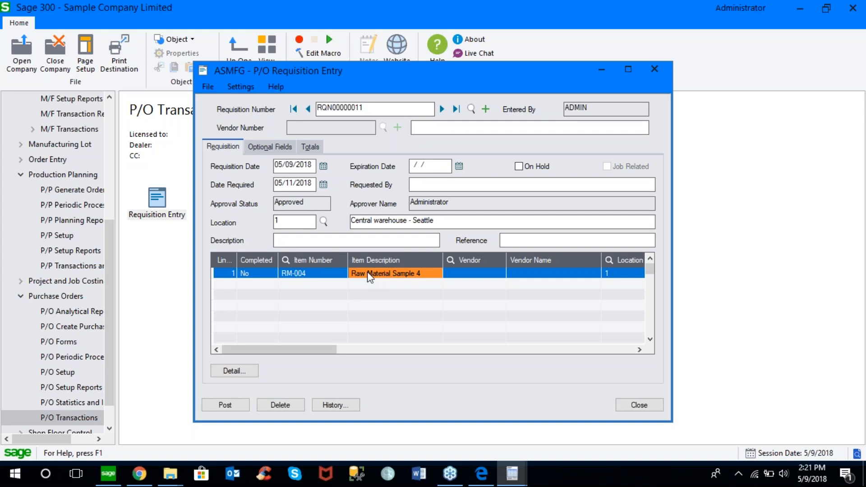
click(639, 406)
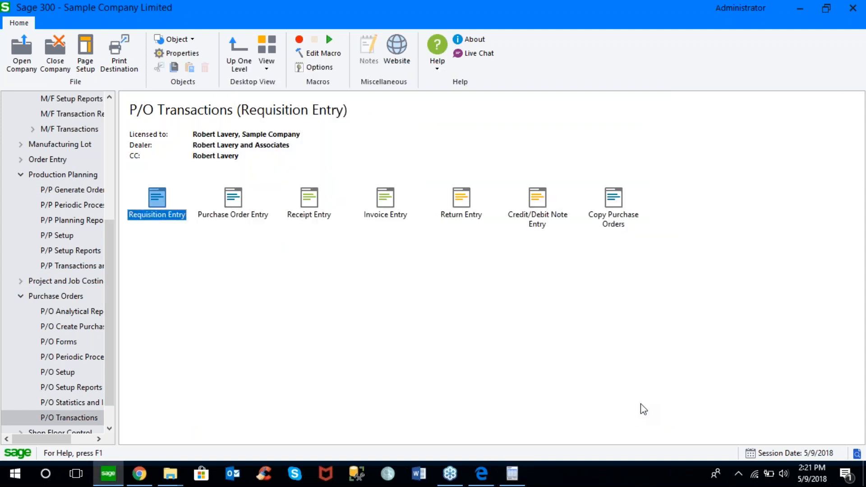
Collapse the Purchase Orders module and open Planning Inquiry Summary from Production Planning's transactions and inquiries.
click(21, 296)
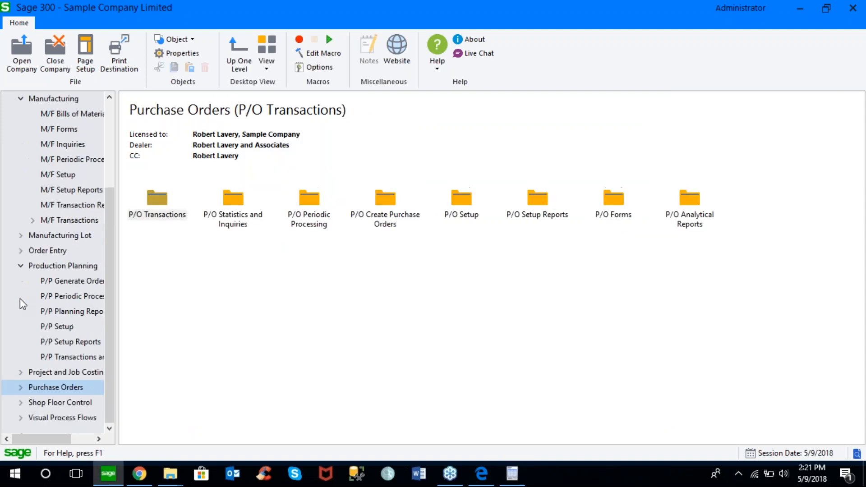
drag(110, 260, 110, 253)
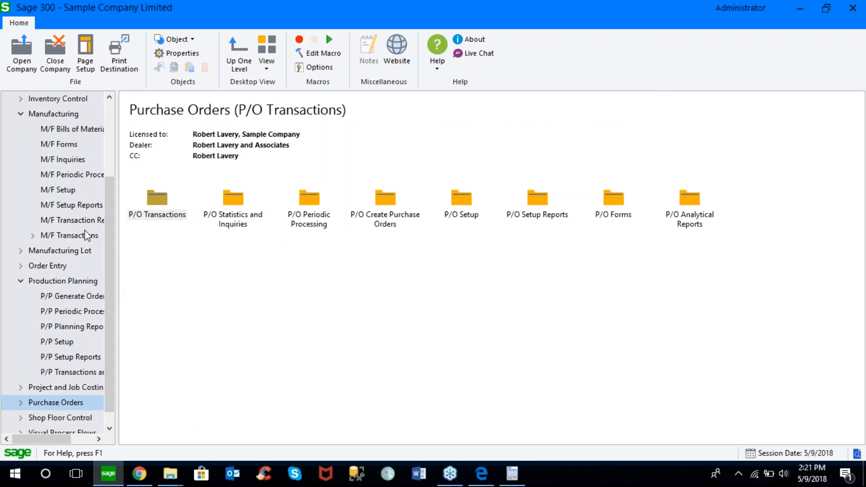
click(21, 281)
scroll(105, 256, up, 1)
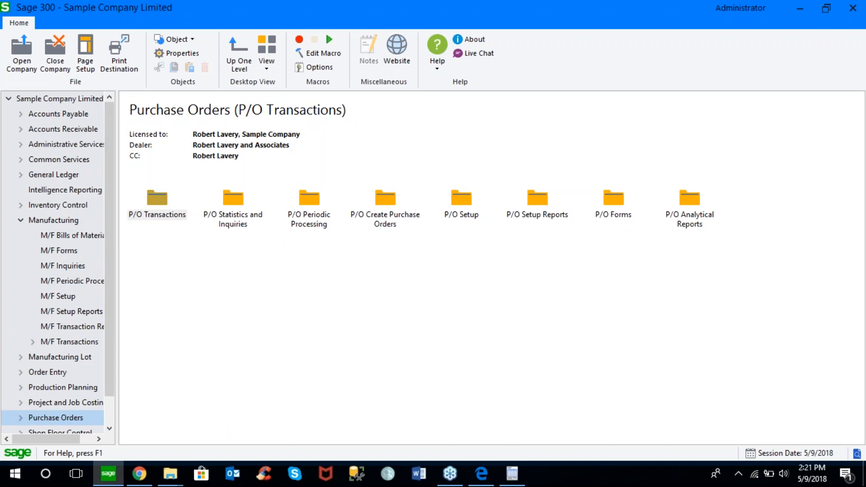
scroll(110, 350, down, 1)
click(20, 357)
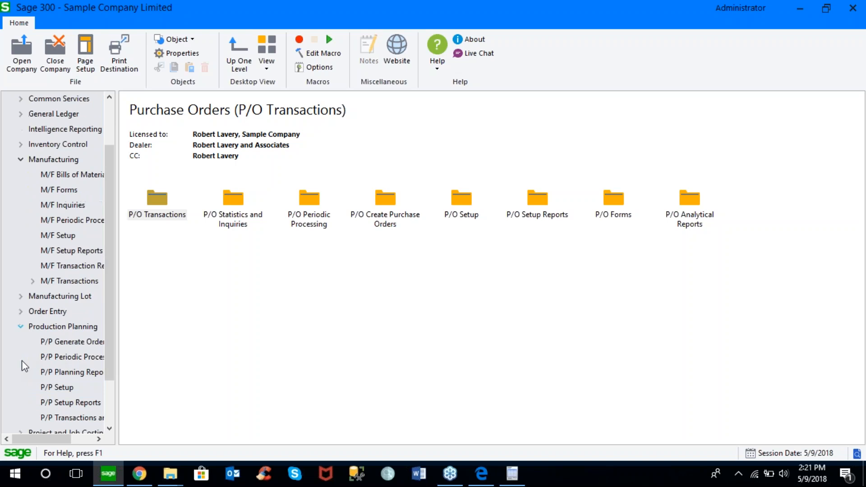
click(81, 420)
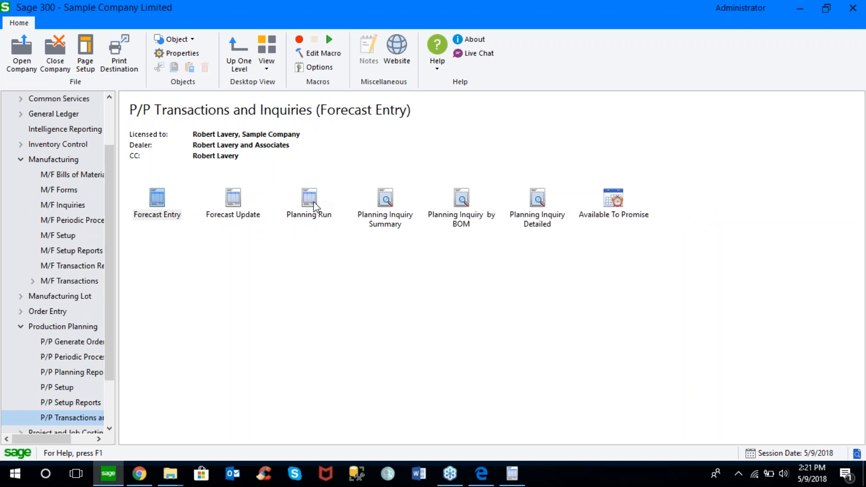
click(386, 202)
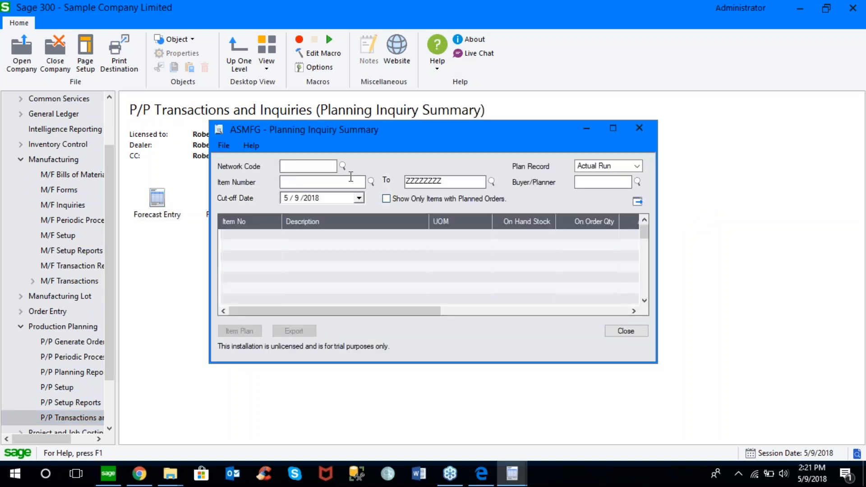
Run the Planning Inquiry Summary for network N1 and items FG-001 to FG-009, and maximize its window.
text(N1)
key(Tab)
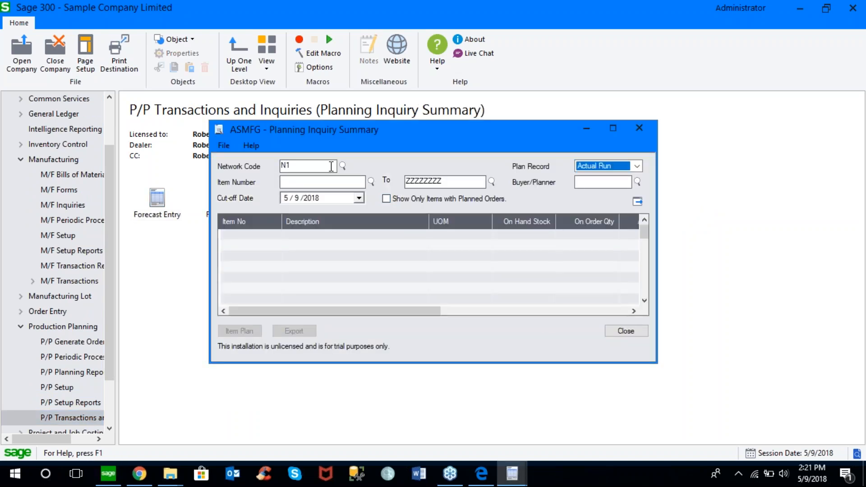
key(Tab)
text(FG)
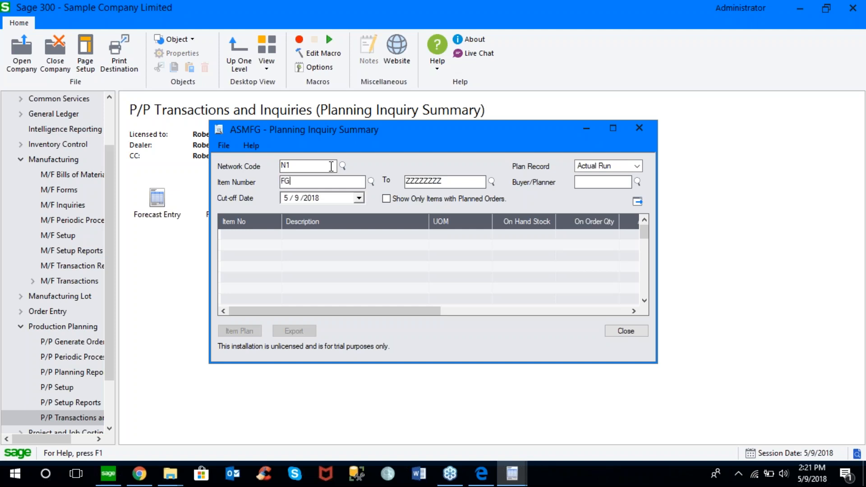
text(-001)
key(Tab)
text(FG-009)
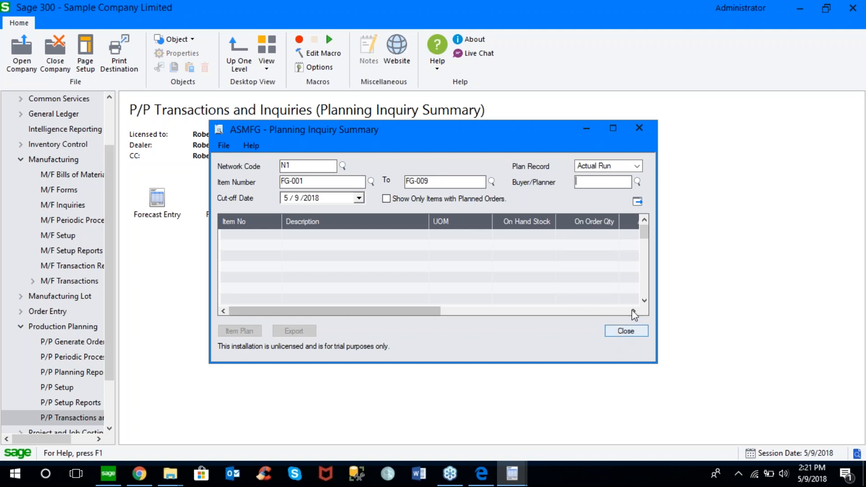
click(637, 201)
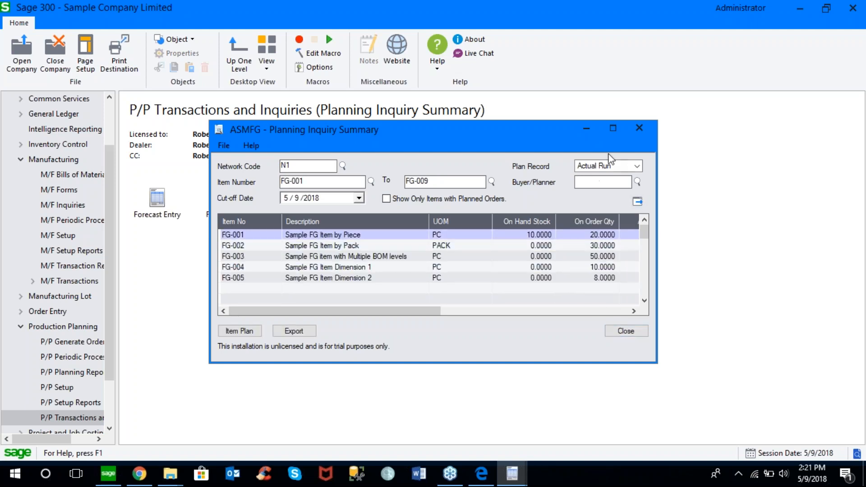
click(613, 127)
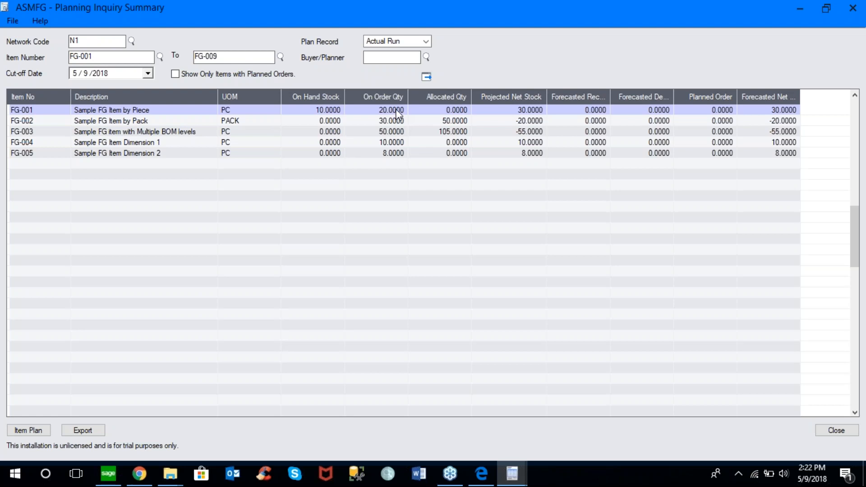
Check FG-001's on-hand stock and FG-003's projected net stock, and open FG-003's detailed item plan in a maximized window.
click(316, 111)
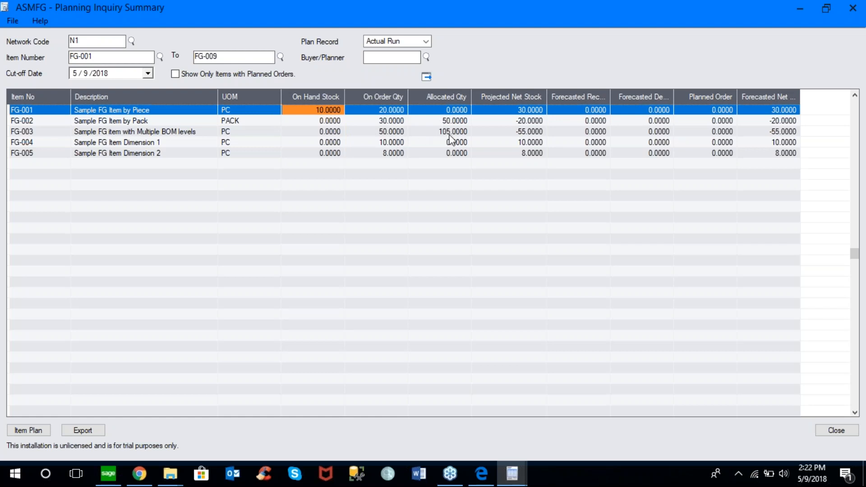
click(521, 134)
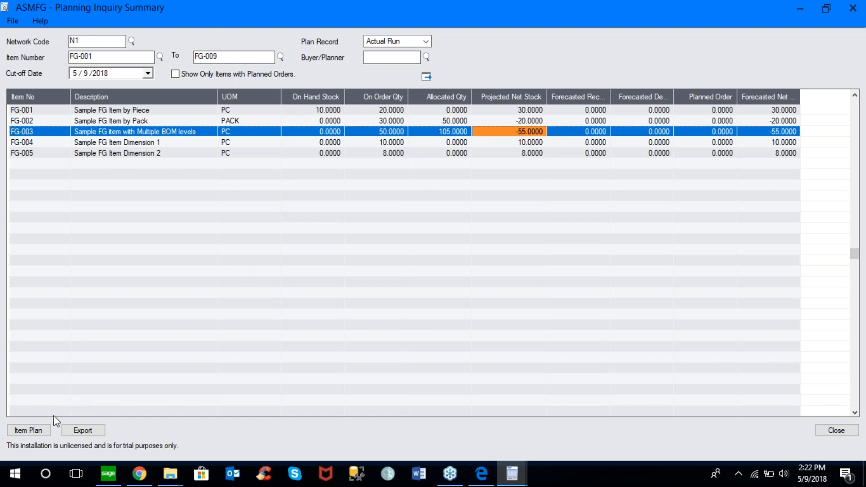
click(28, 431)
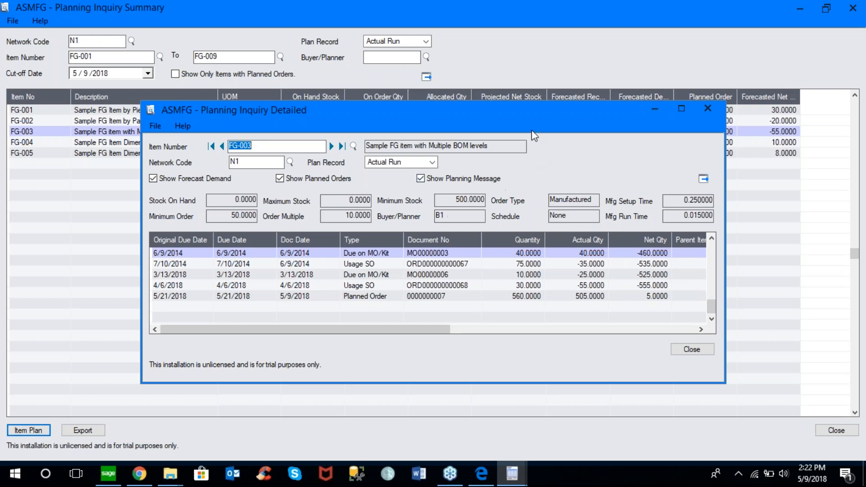
drag(546, 117, 490, 105)
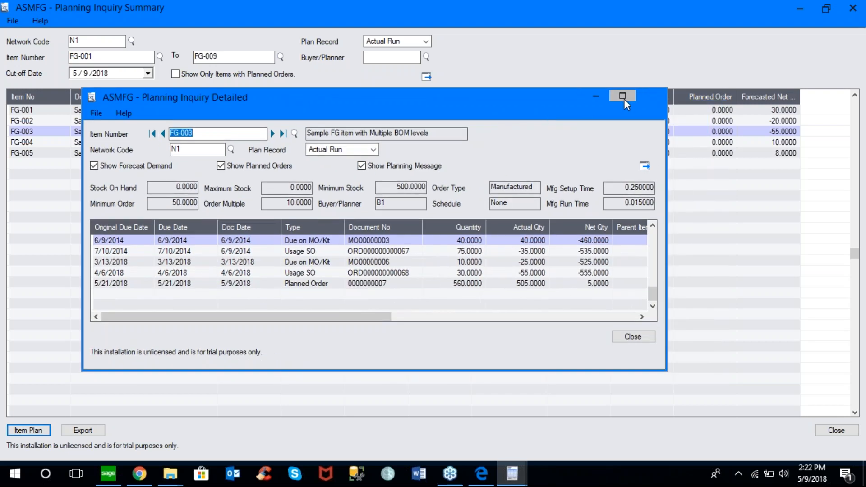
click(624, 99)
Examine the document numbers and quantities of the manufacturing order and sales order lines in FG-003's detailed plan.
click(277, 149)
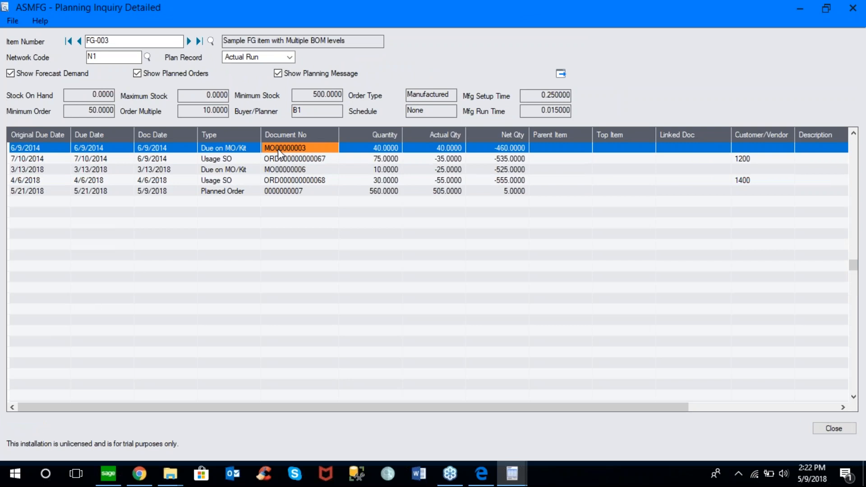
click(286, 169)
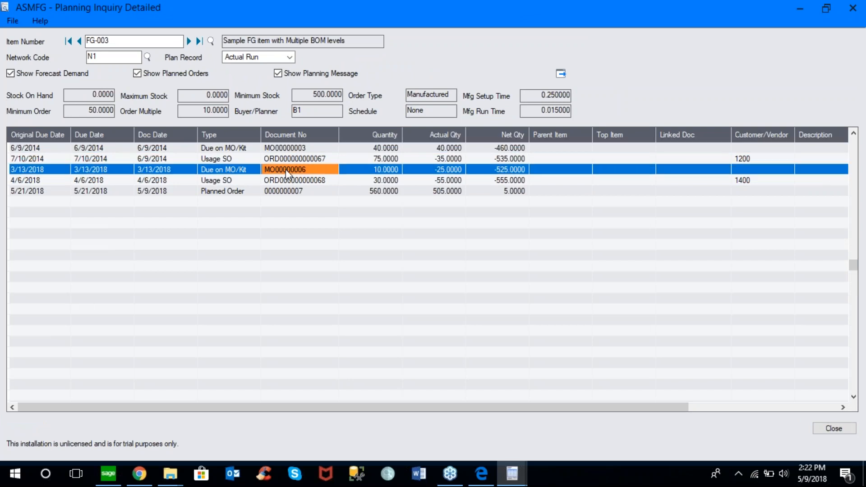
click(367, 147)
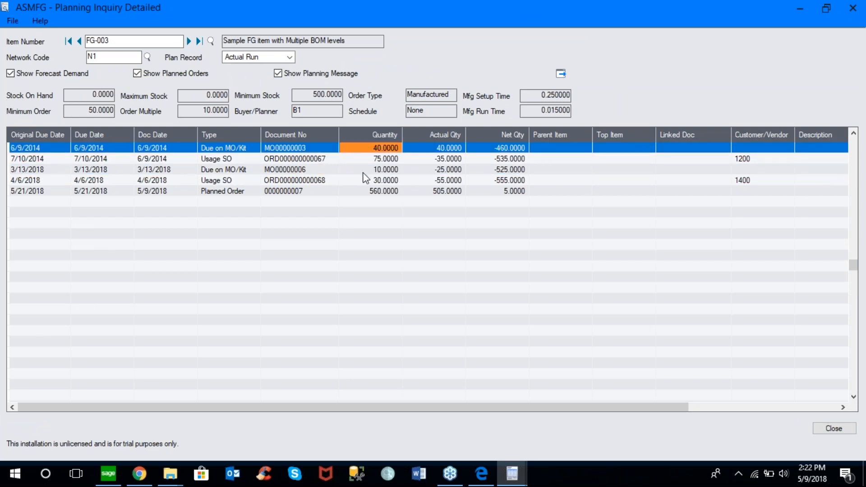
click(364, 170)
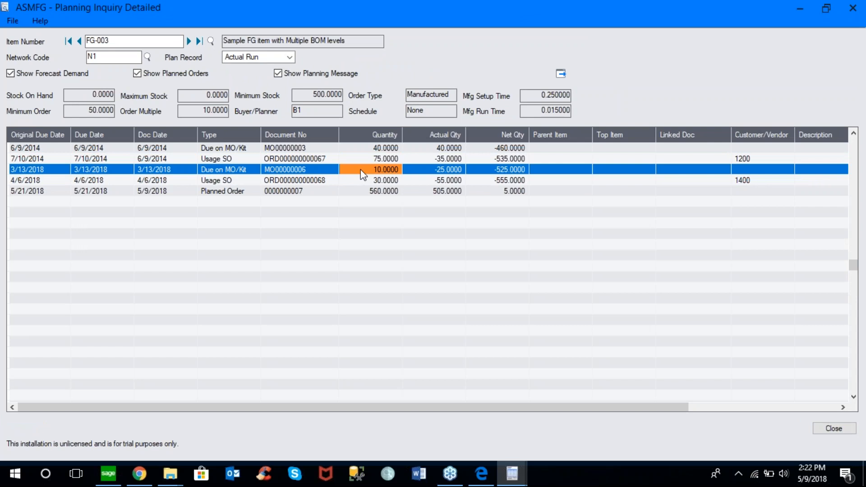
click(288, 158)
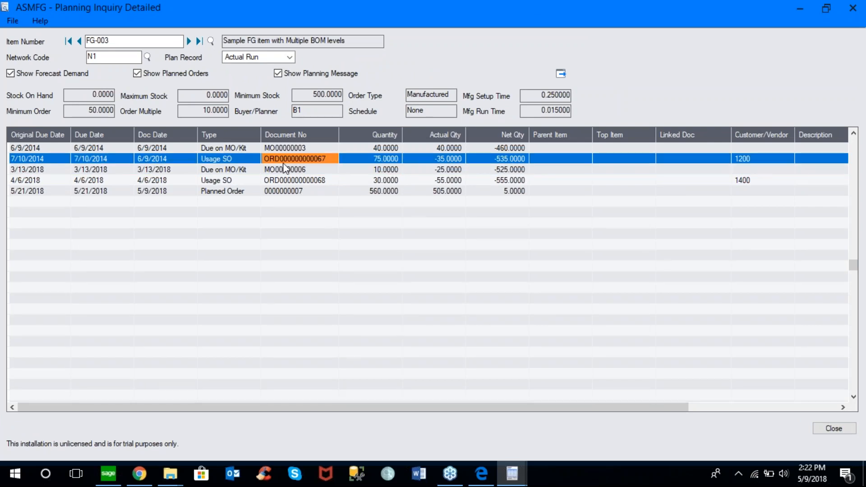
click(367, 160)
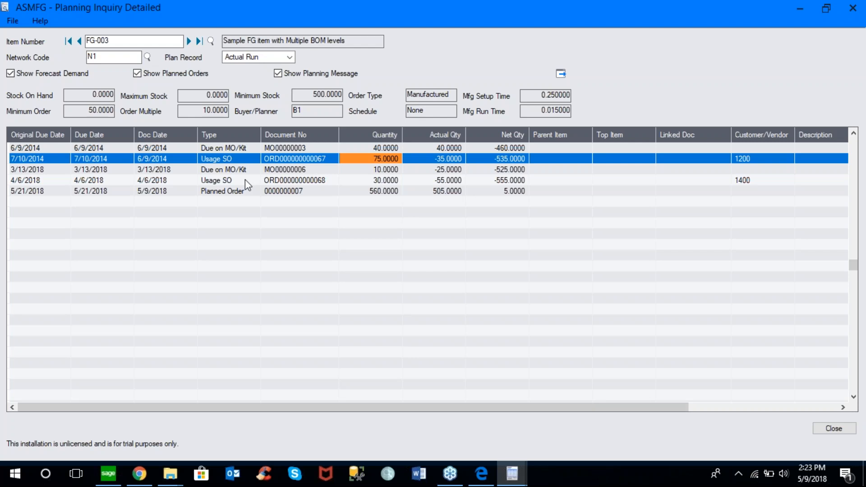
click(279, 181)
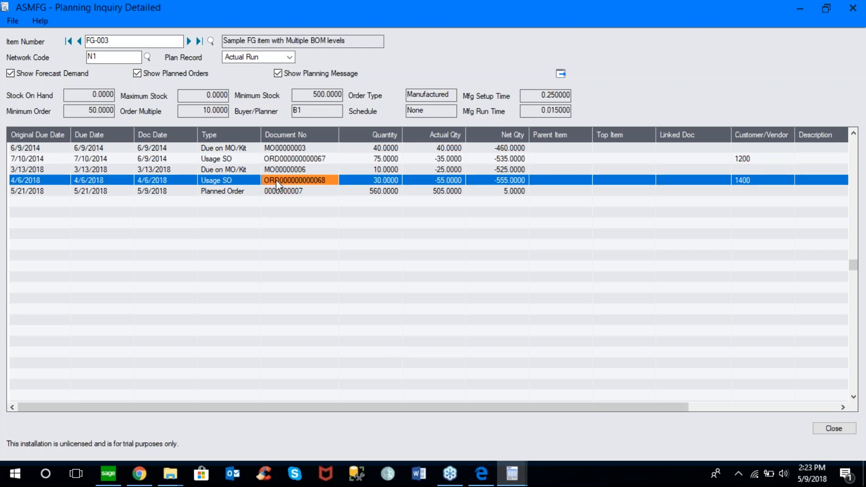
click(369, 181)
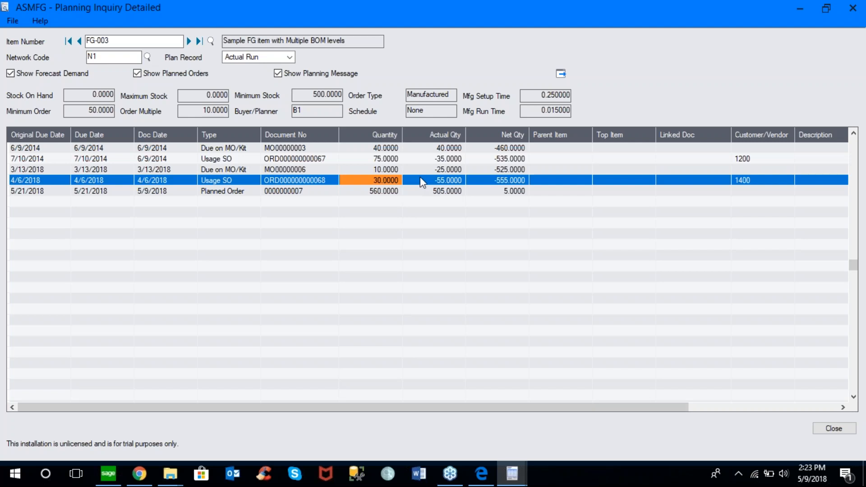
Examine FG-003's planned order line, including its quantity, actual and net quantities, action, message and confirmation columns.
click(242, 193)
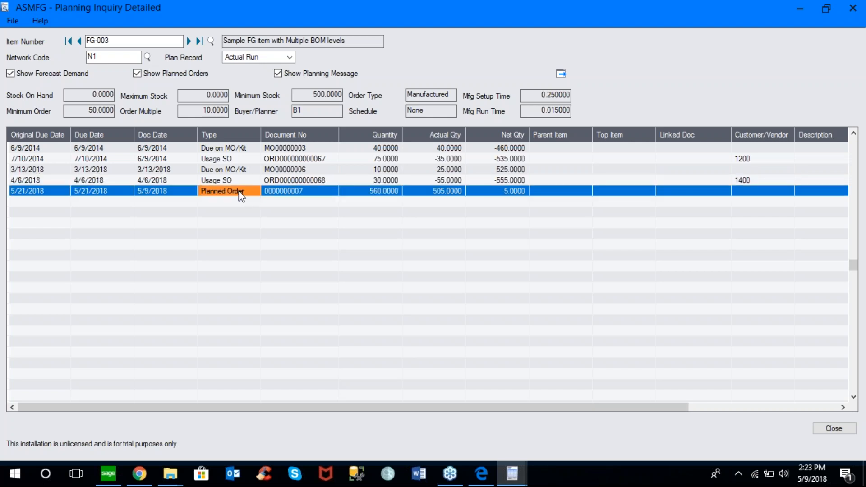
click(369, 191)
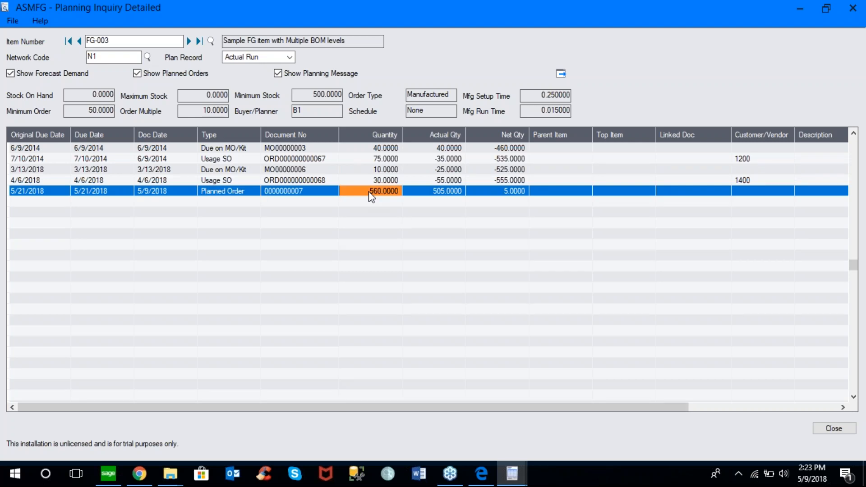
click(445, 194)
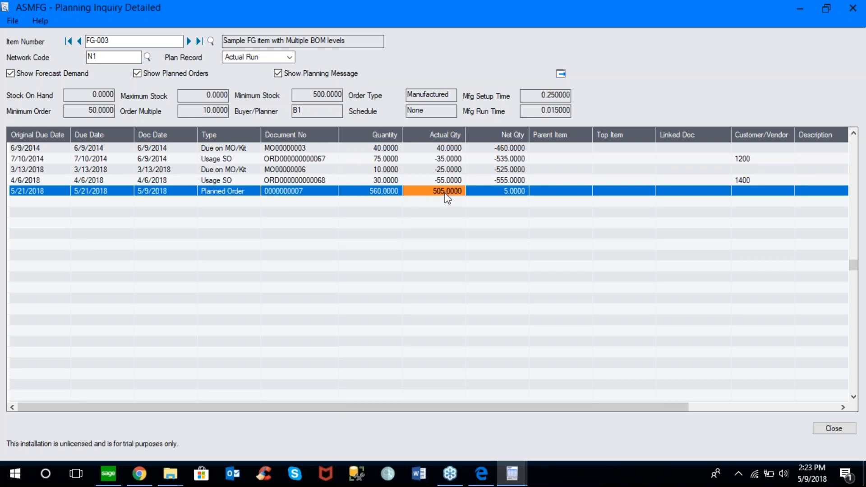
click(497, 193)
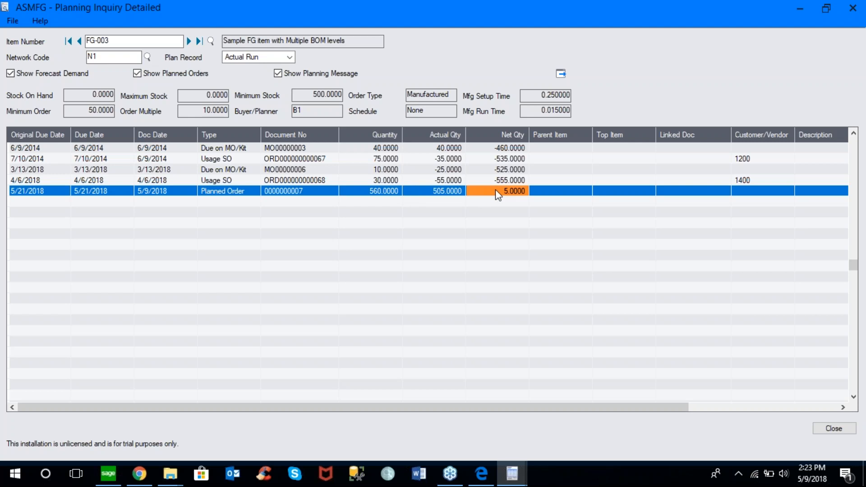
drag(682, 408, 831, 407)
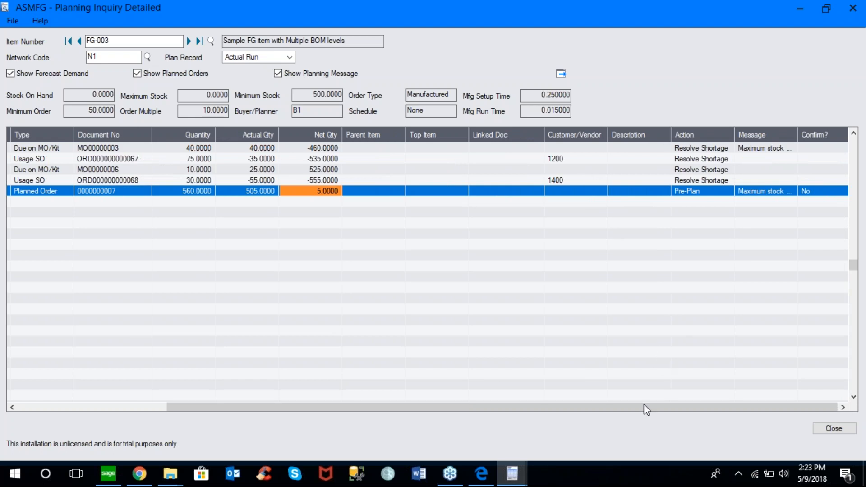
drag(646, 409, 620, 409)
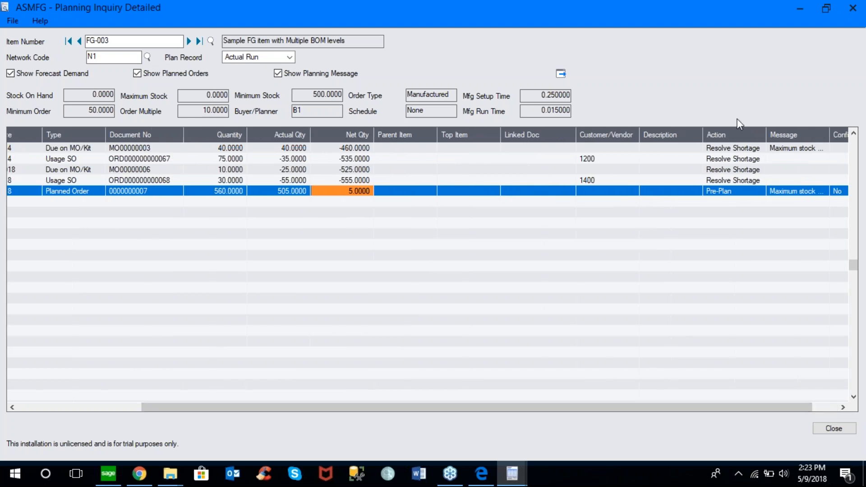
click(715, 193)
drag(609, 408, 688, 407)
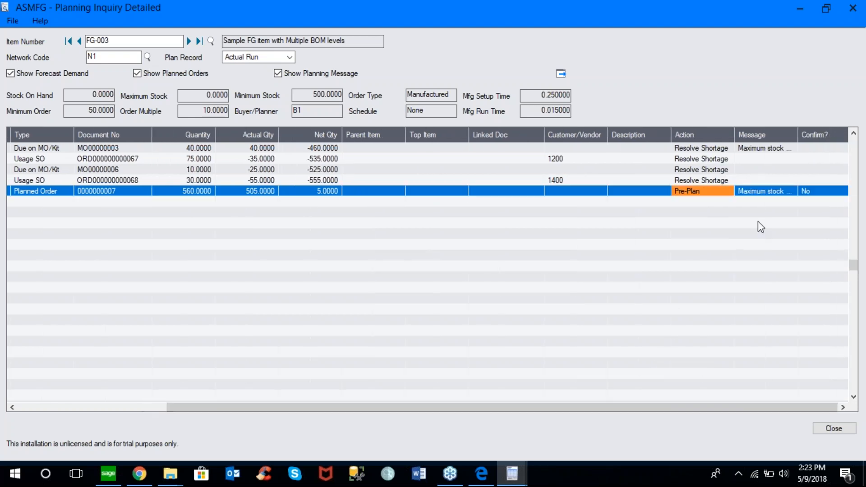
Close the detailed and summary planning inquiries and open Generate MO from Production Planning's order generation.
click(833, 429)
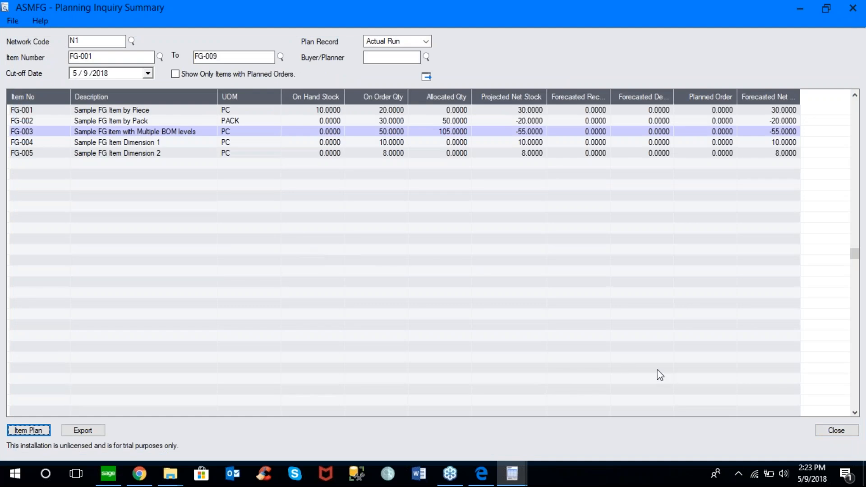
click(826, 432)
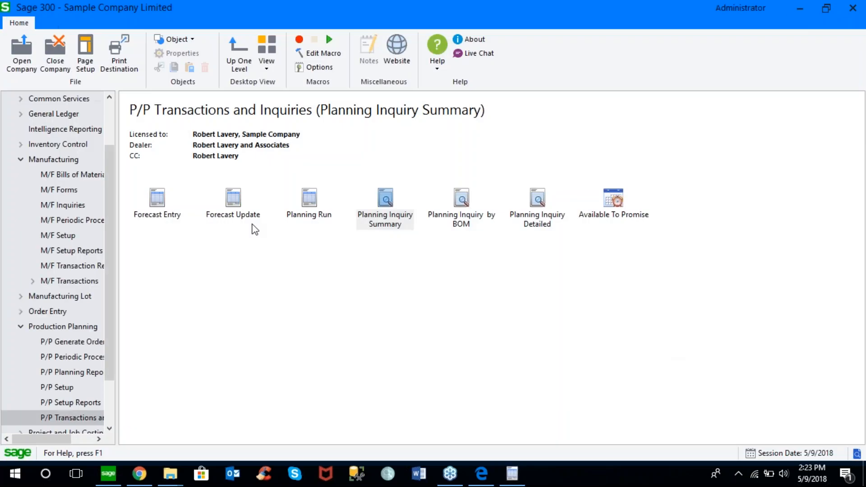
click(89, 341)
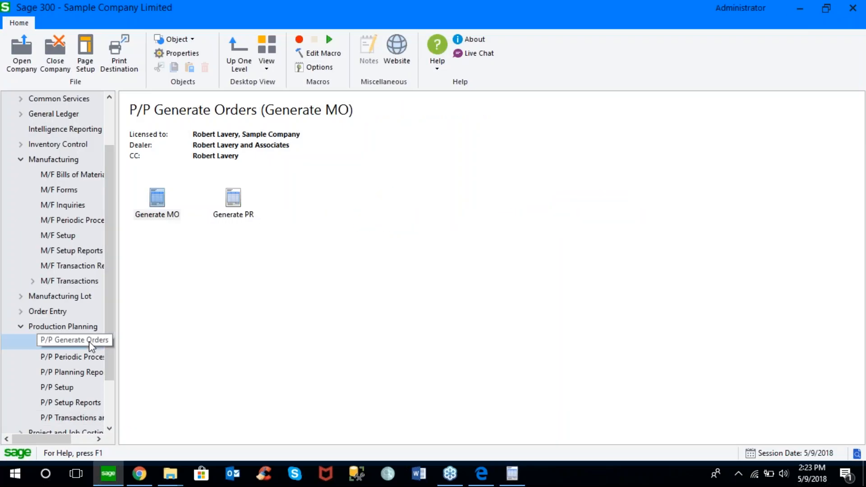
double_click(162, 209)
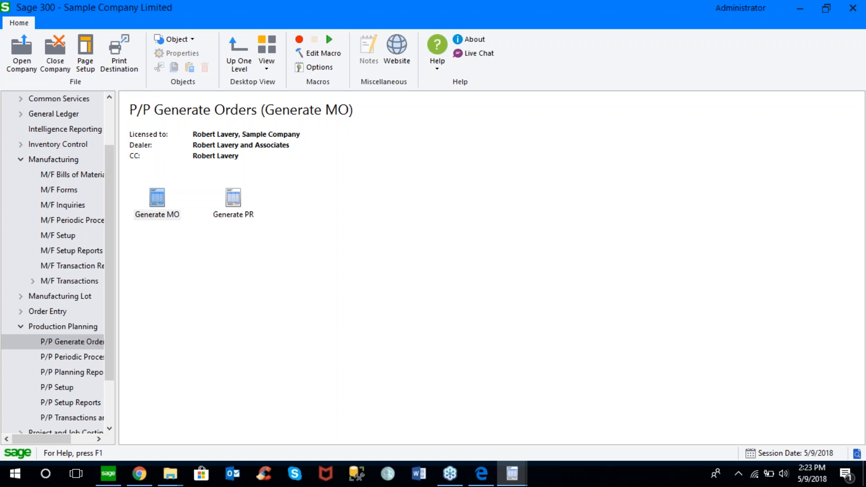
Load the planned orders for network N1 and items FG-001 to FG-009, with production area PA01.
text(N1)
key(Tab)
text(FG-001)
key(Tab)
text(FG-009)
key(Tab)
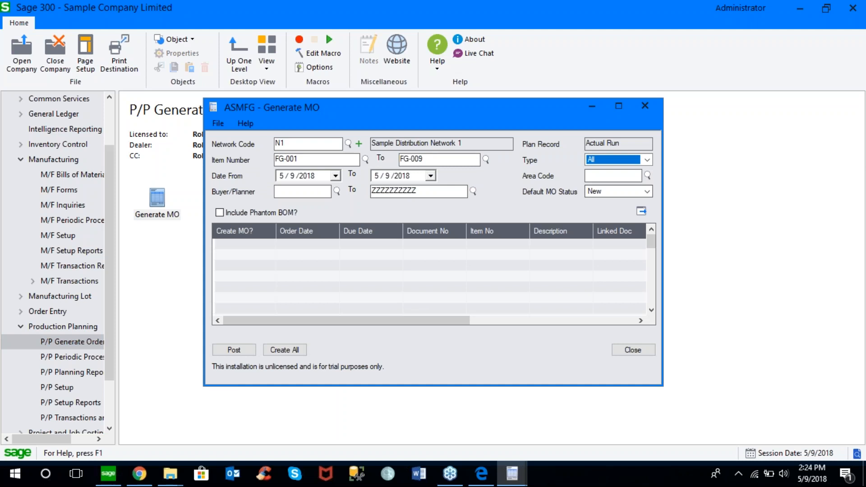
click(647, 175)
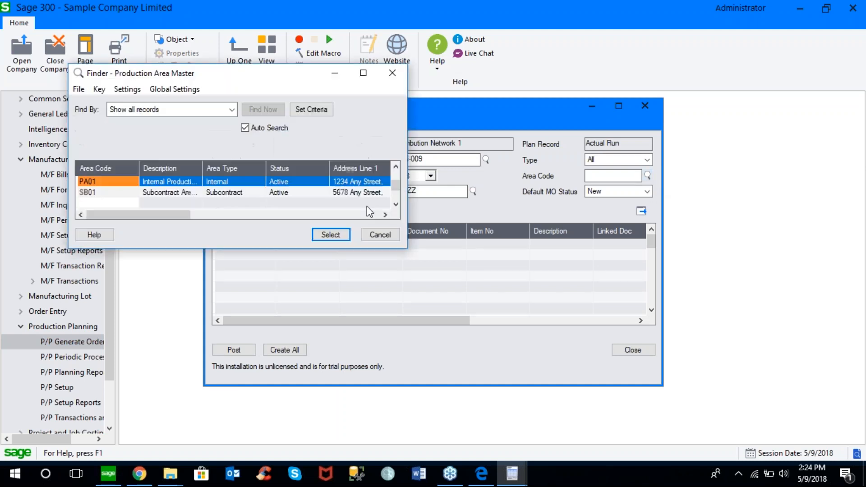
double_click(199, 183)
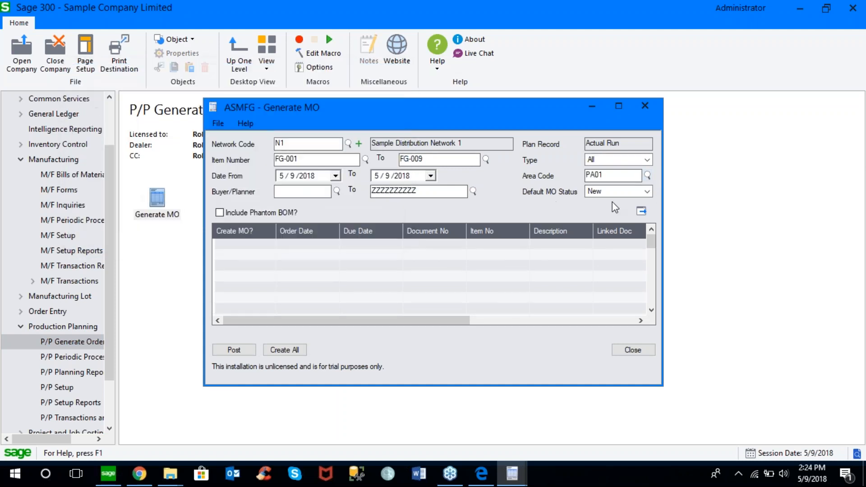
click(641, 210)
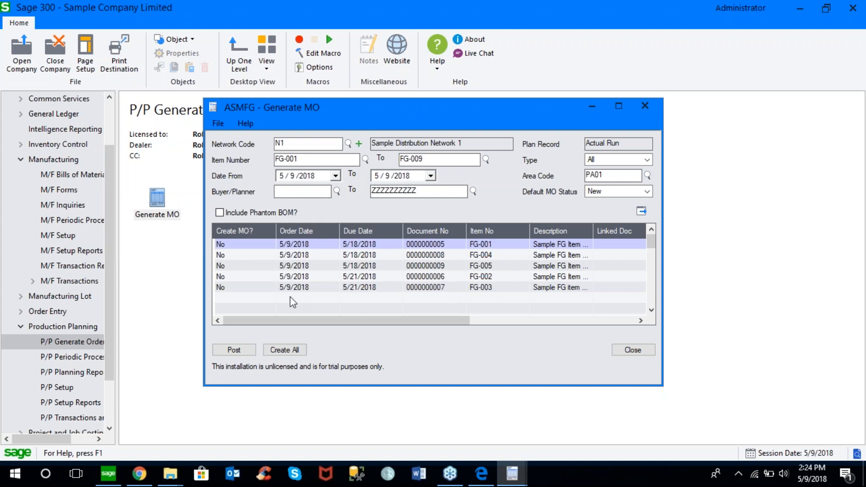
Toggle FG-003's Create MO flag on and back off, and set the FG-001 planned order's quantity to 50.
double_click(247, 288)
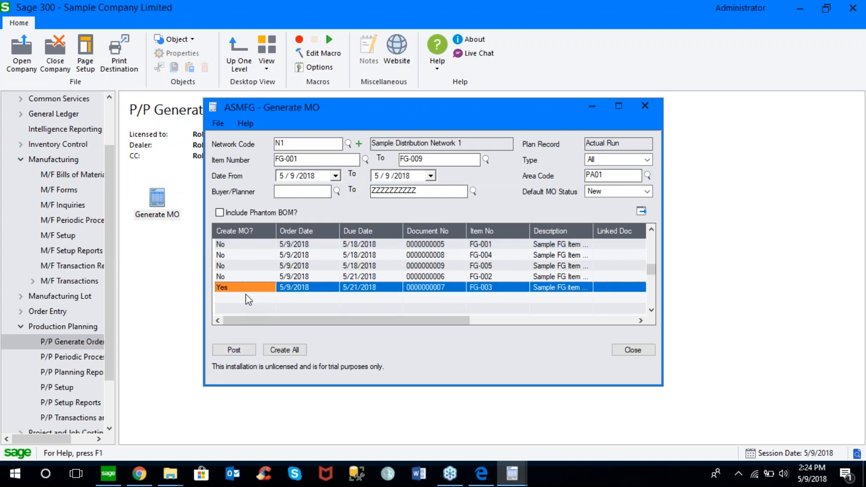
double_click(238, 292)
drag(326, 320, 478, 329)
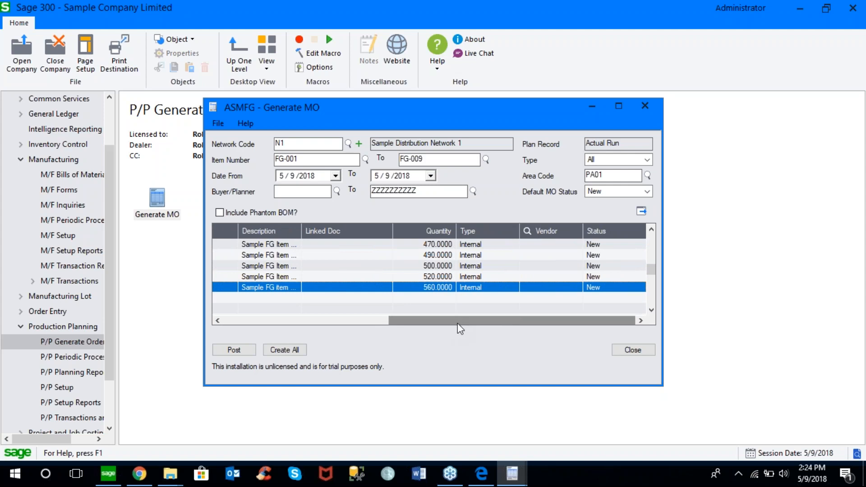
click(431, 244)
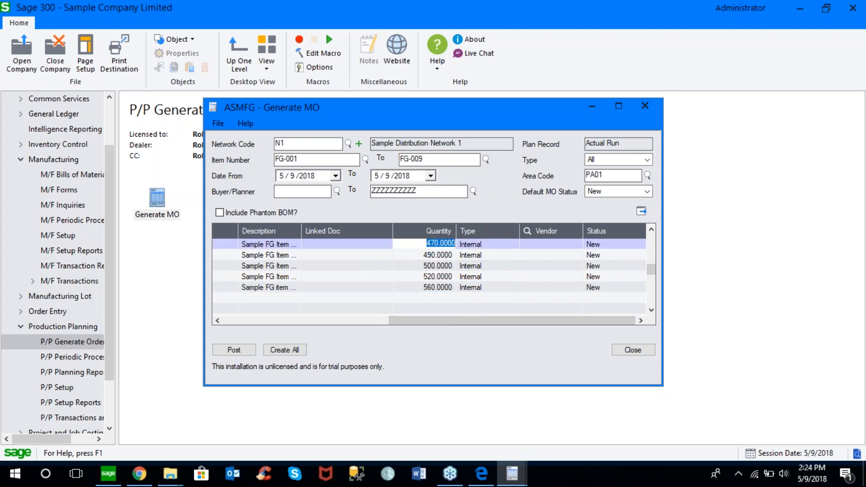
text(50)
key(Tab)
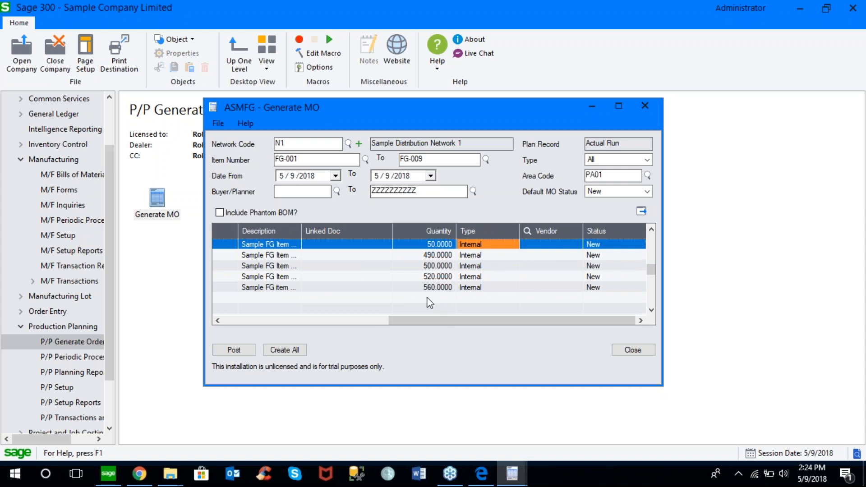
Set Create MO to Yes for FG-001, post the manufacturing order, and close the message and the Generate MO form.
drag(416, 323, 235, 318)
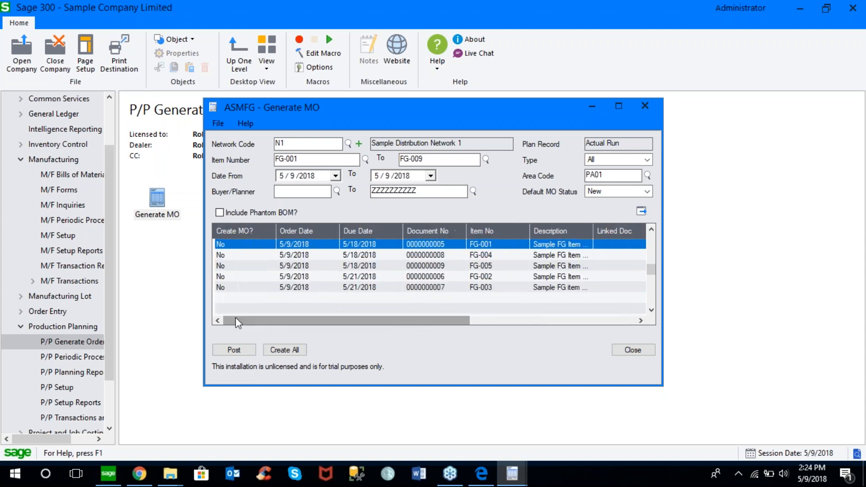
double_click(251, 248)
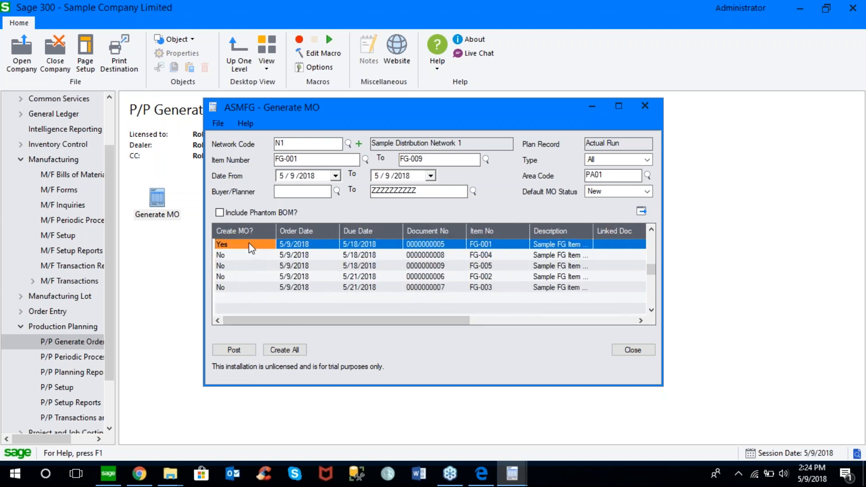
click(229, 349)
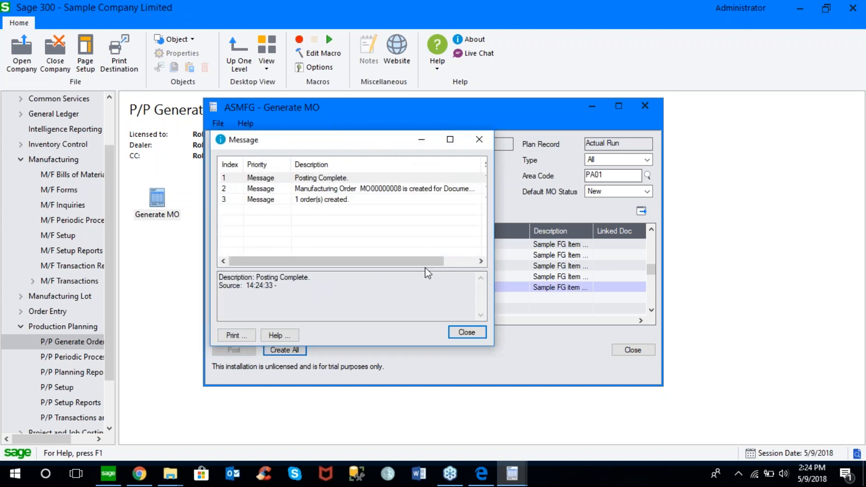
click(467, 332)
click(630, 351)
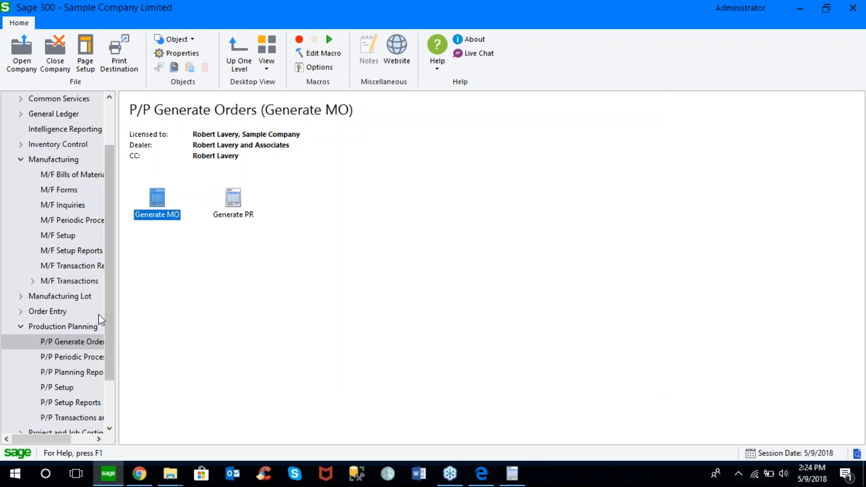
Look through Manufacturing's transactions, viewing the Manufacturing Order Entries folder and locating Material Issuances, Assembly Receipts and Material Returns.
click(72, 281)
double_click(161, 222)
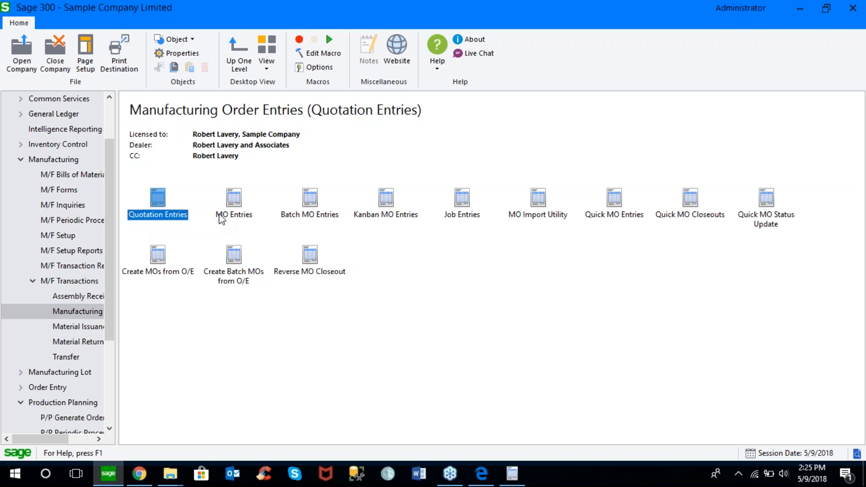
click(82, 282)
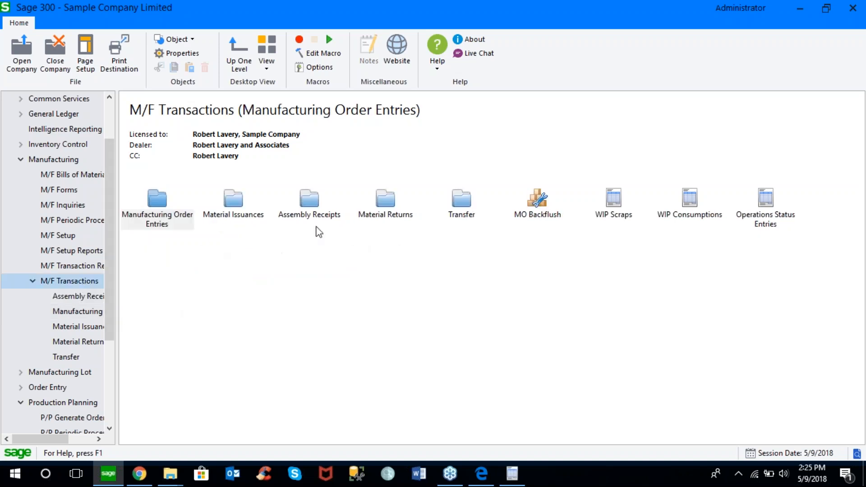
click(237, 205)
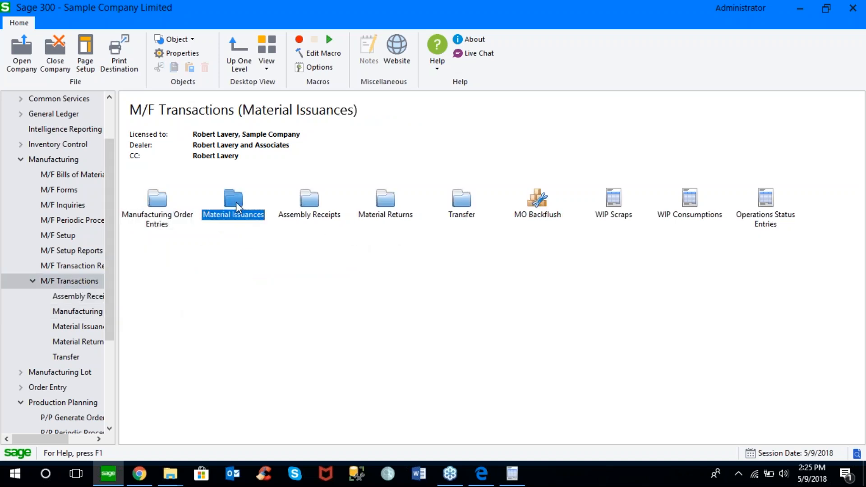
click(315, 201)
click(387, 202)
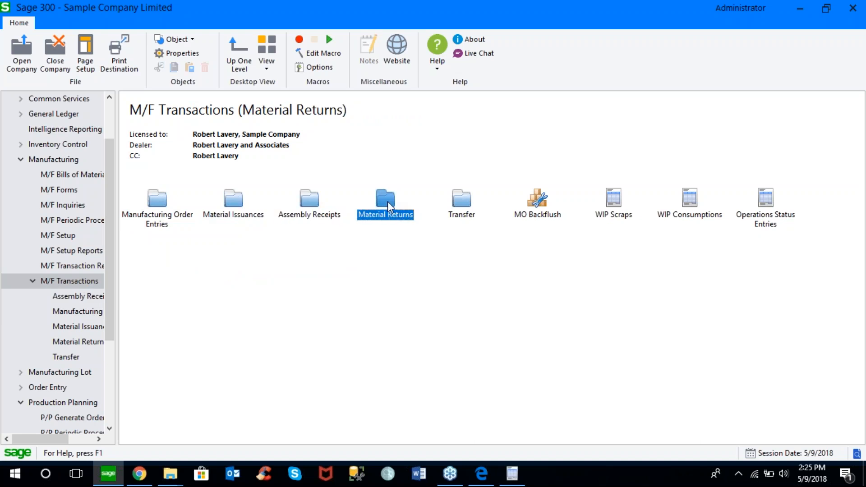
Look over the M/F Transactions, including MO Backflush, and the Manufacturing Order Entries options for Kanban MOs and creating MOs or batch MOs from O/E.
click(544, 207)
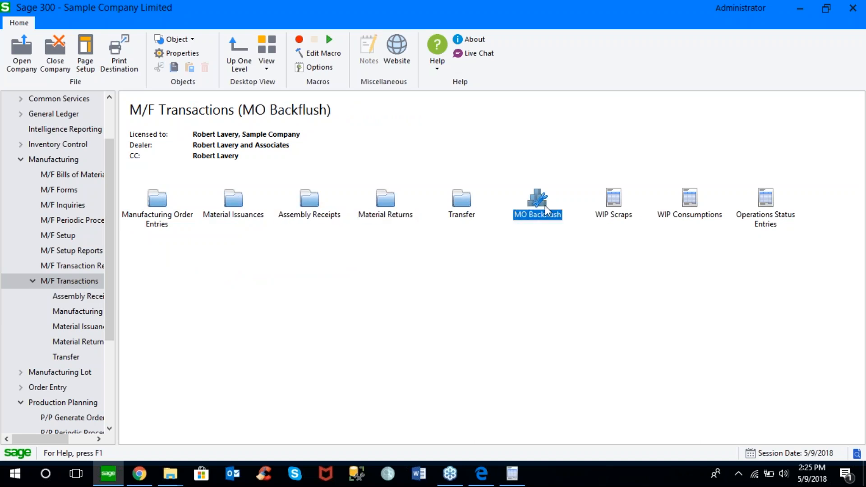
click(230, 199)
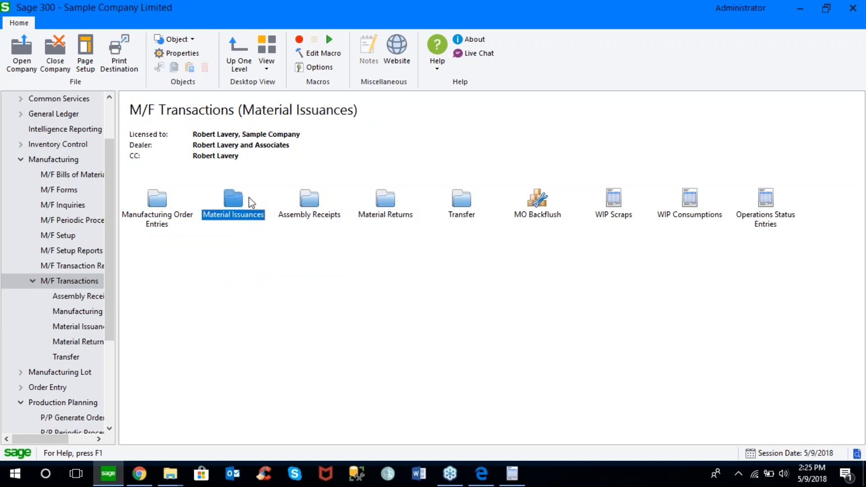
click(304, 202)
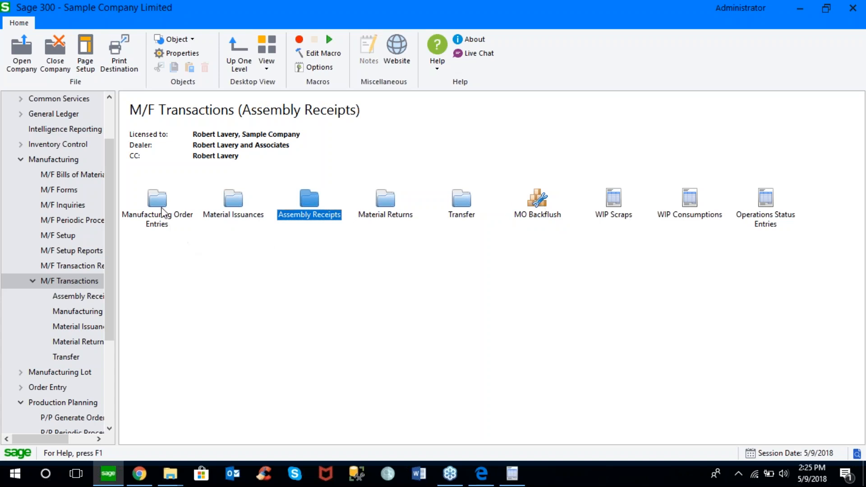
double_click(161, 207)
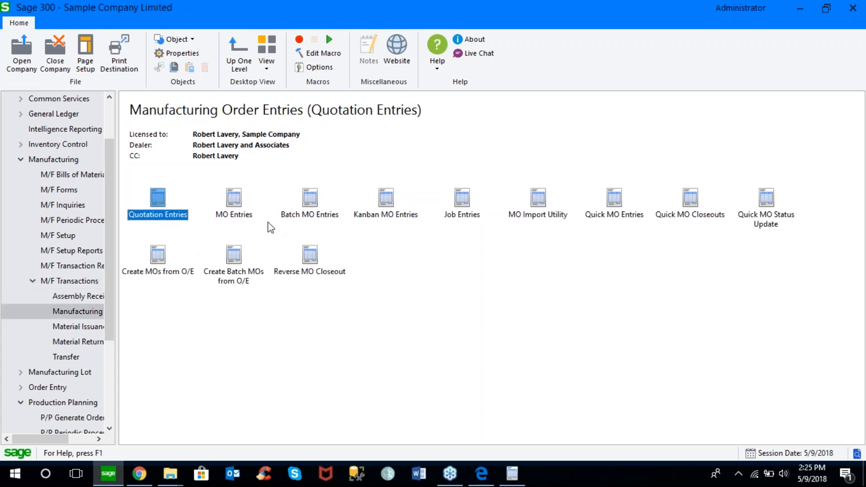
click(386, 198)
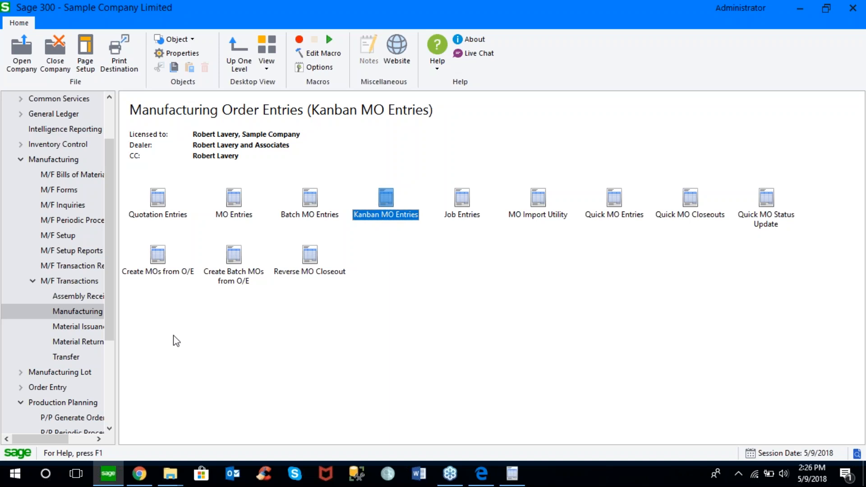
click(160, 258)
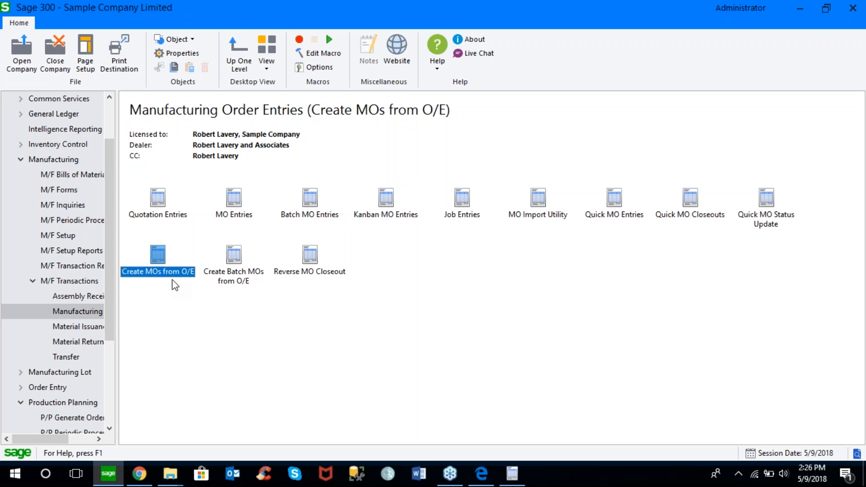
click(241, 256)
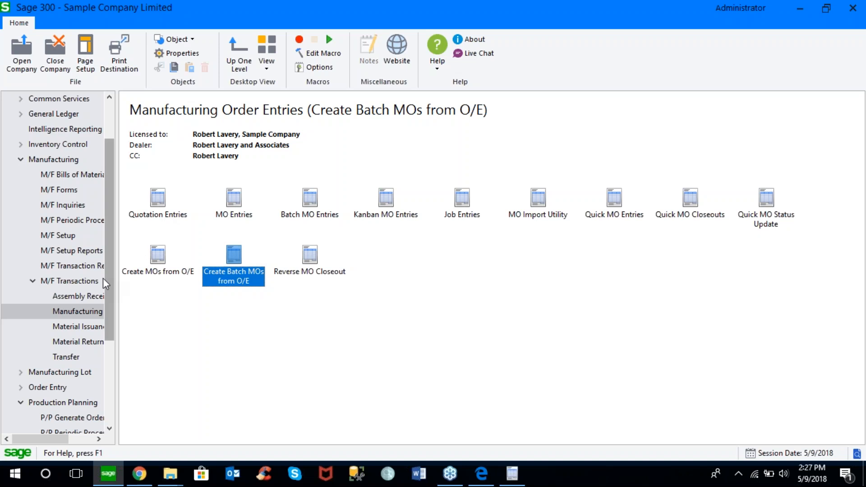
Open MO Entries from Manufacturing Order Entries and load the last manufacturing order, for item FG-001.
click(83, 282)
double_click(165, 202)
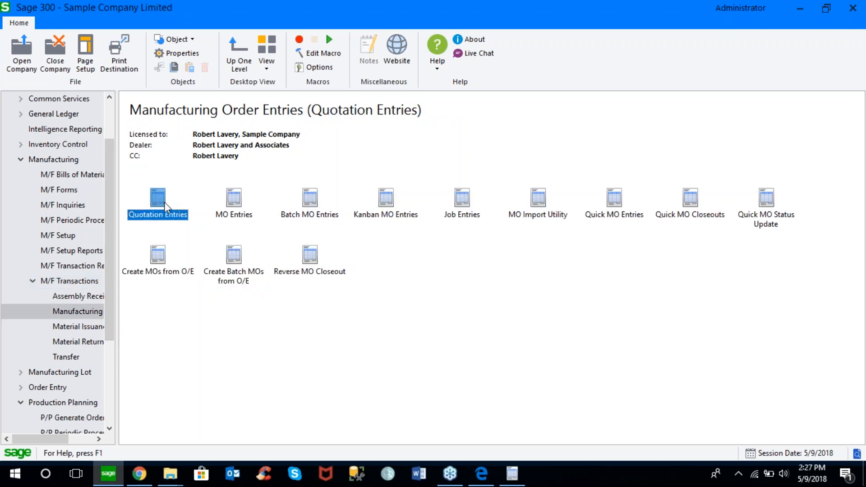
click(235, 198)
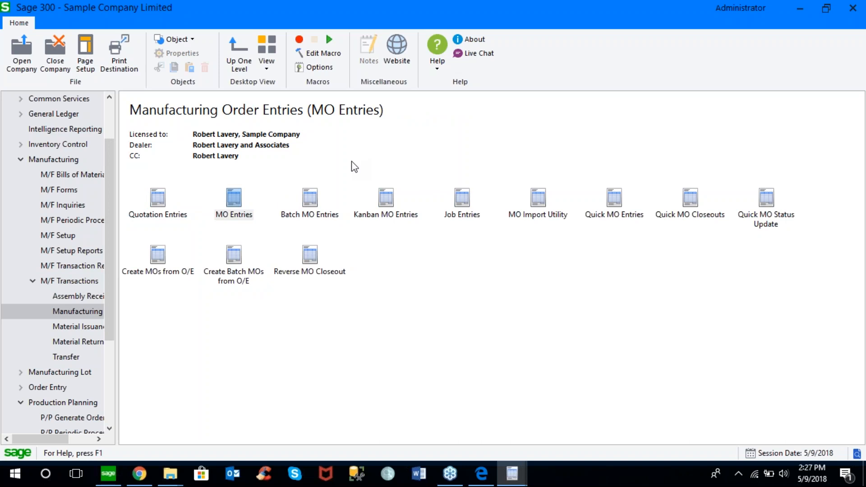
mouse_move(511, 473)
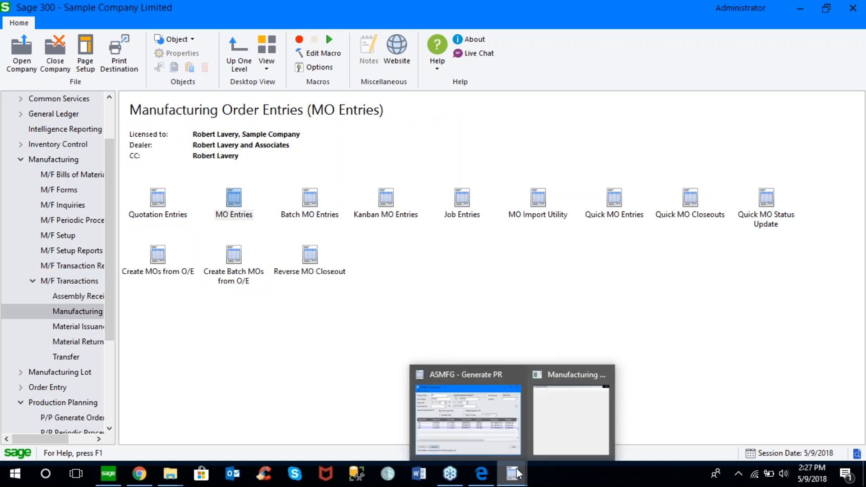
mouse_move(534, 438)
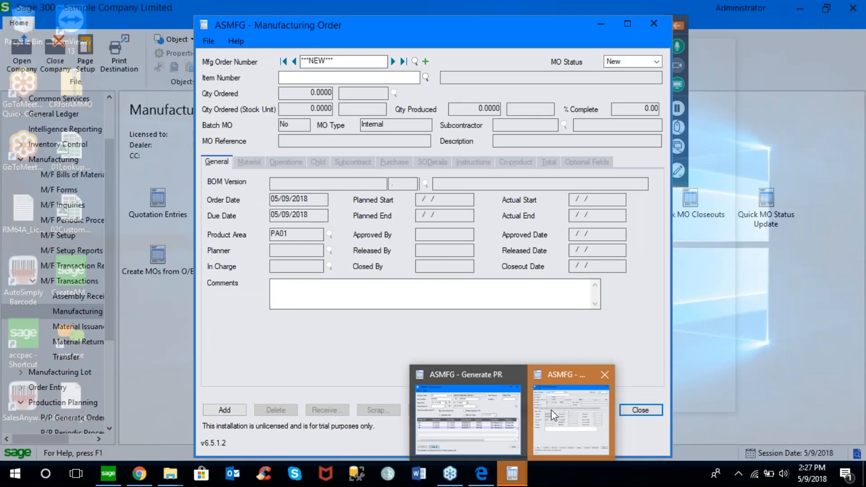
click(551, 410)
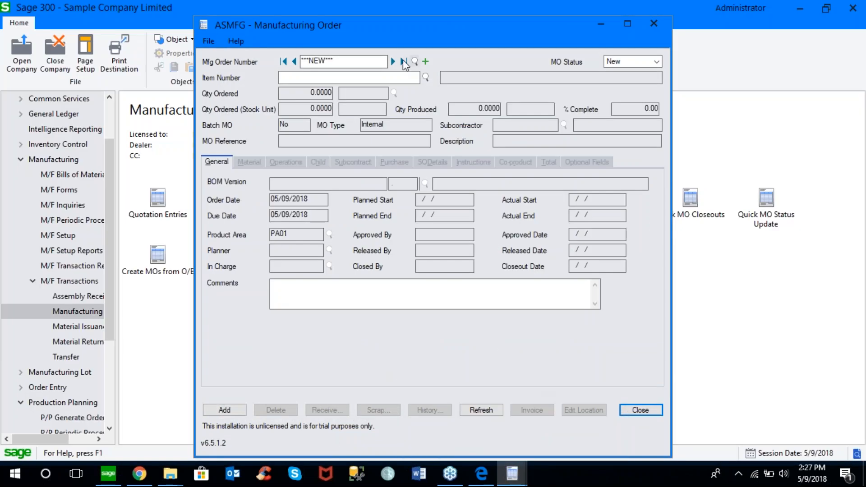
click(404, 61)
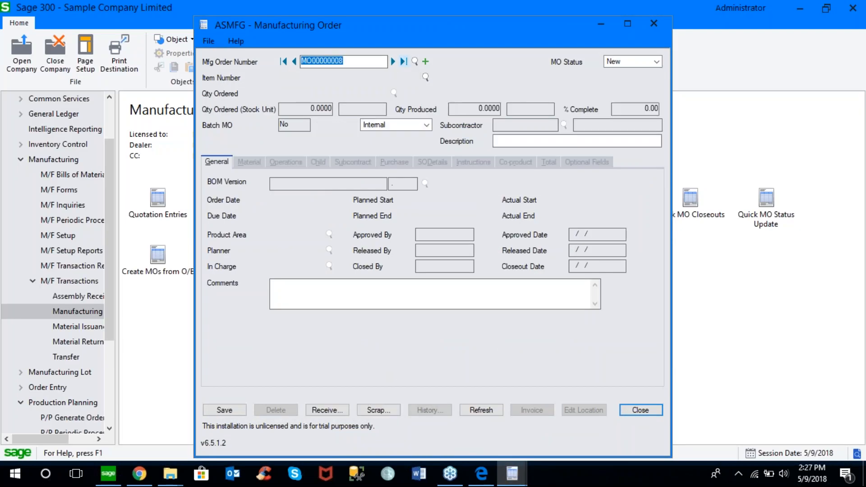
drag(554, 30, 479, 16)
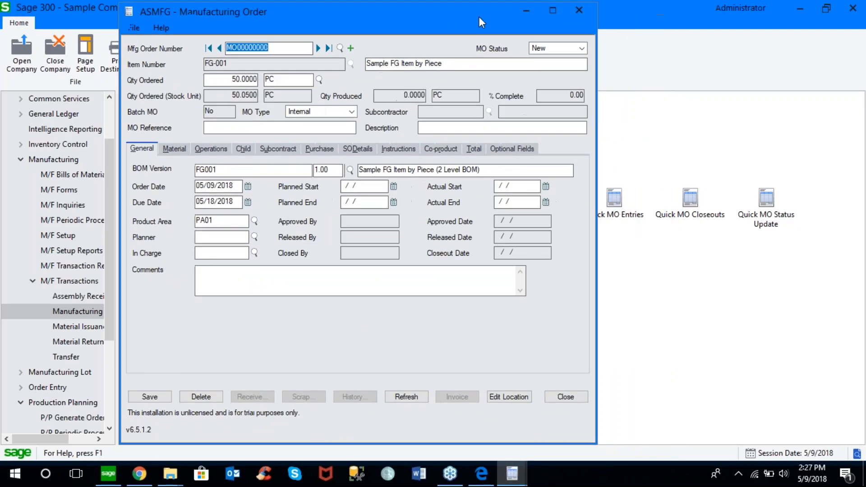
Review the FG-001 manufacturing order's ordered quantity and its material components, including required, issued and scrapped quantities, WIP and required dates.
click(227, 79)
drag(227, 79, 257, 80)
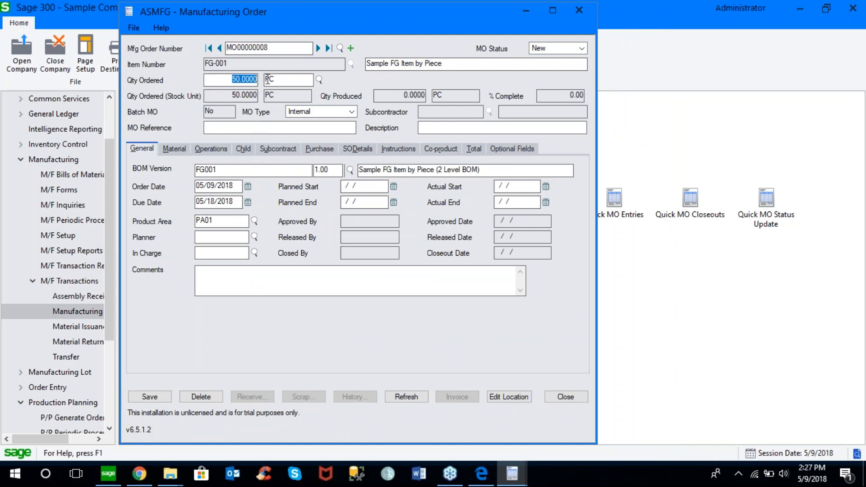
click(182, 150)
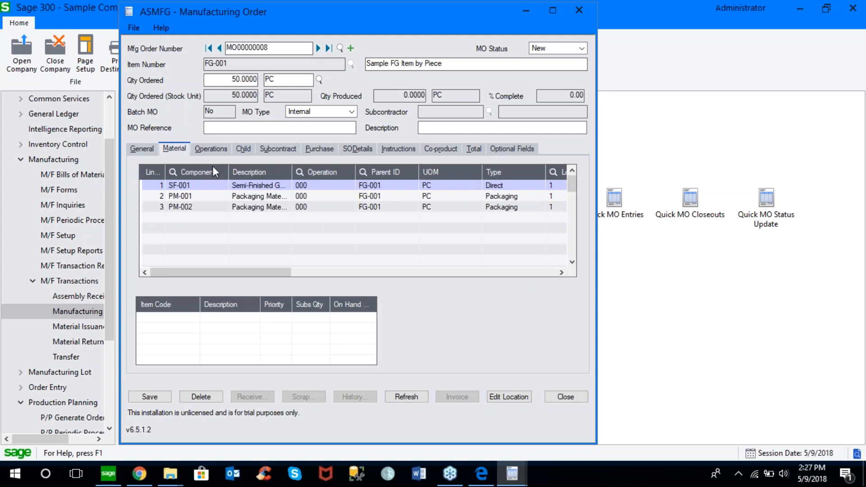
drag(244, 270, 369, 276)
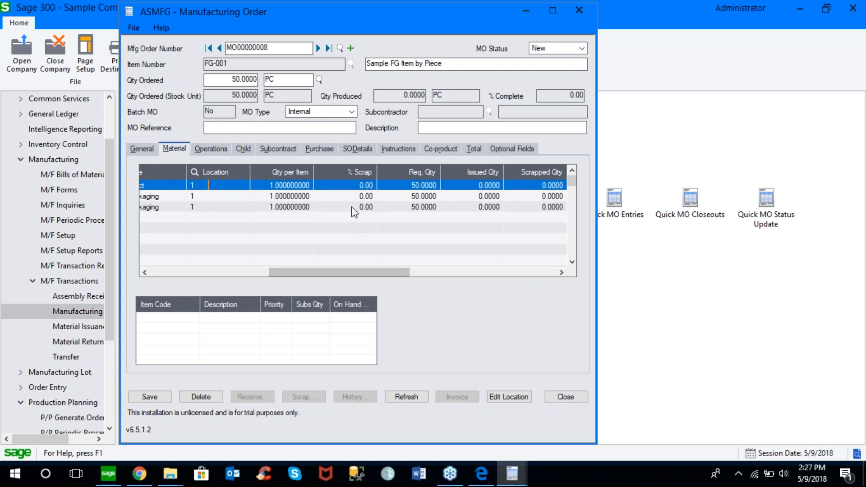
drag(323, 271, 383, 270)
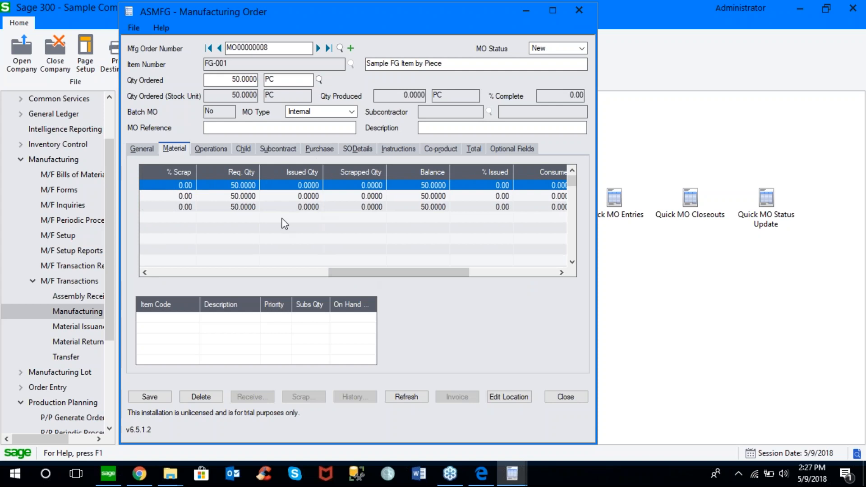
drag(359, 272, 430, 273)
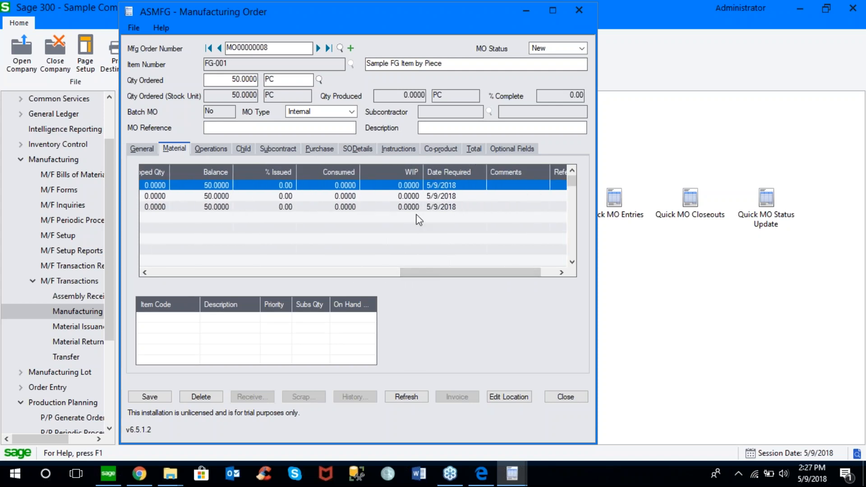
drag(467, 272, 149, 270)
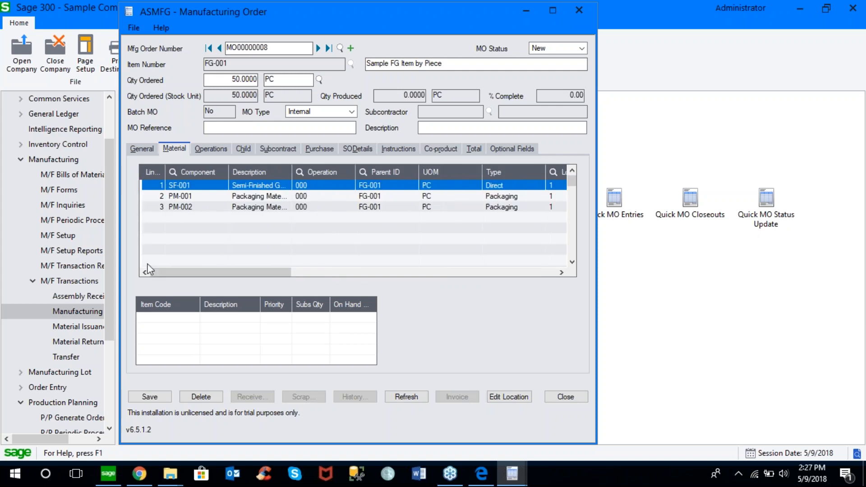
Review the order's operations, subcontract, sales order, purchase, instructions, co-product, total cost and optional field details, and return to its general details.
click(215, 151)
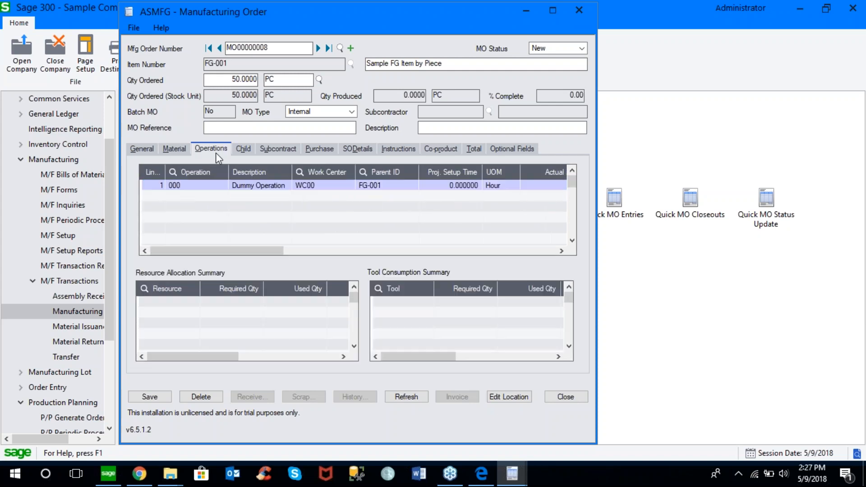
click(270, 150)
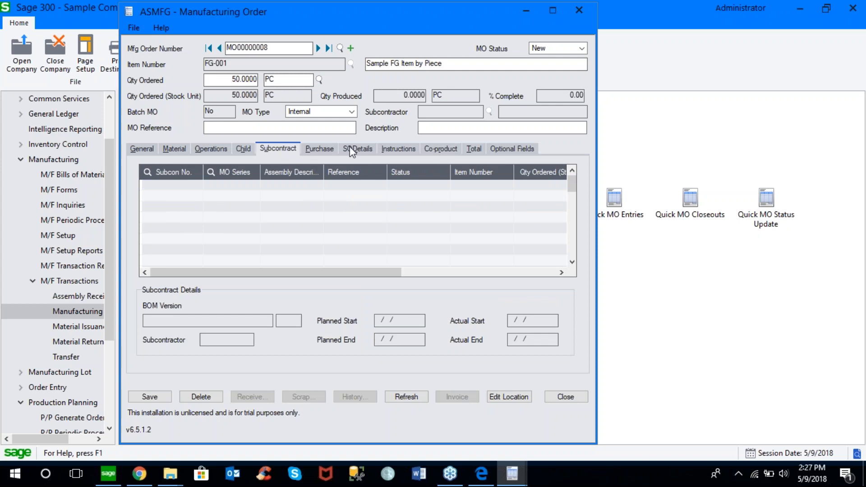
click(352, 151)
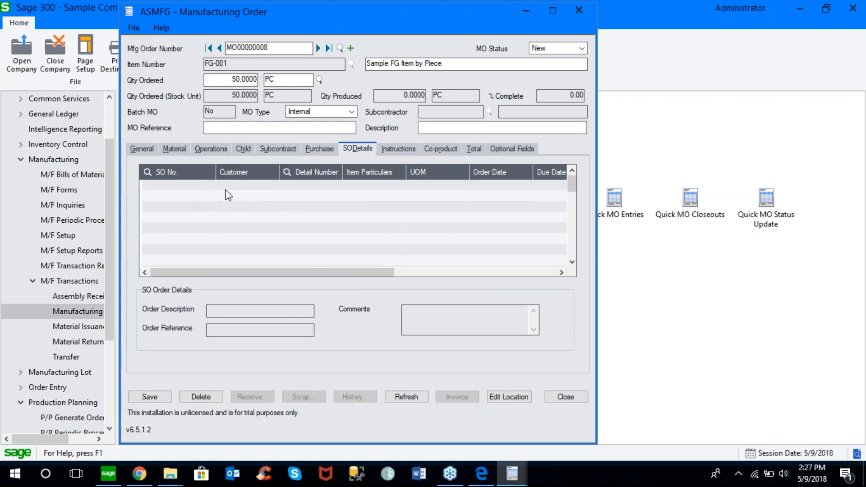
click(322, 154)
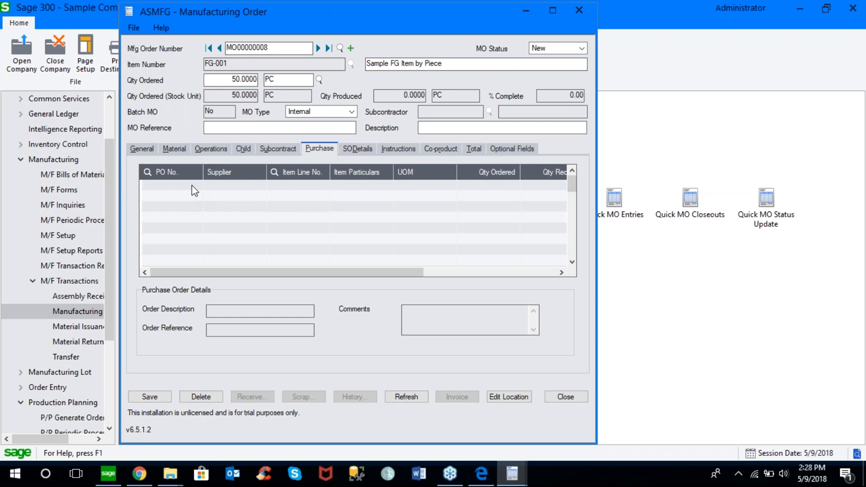
click(397, 152)
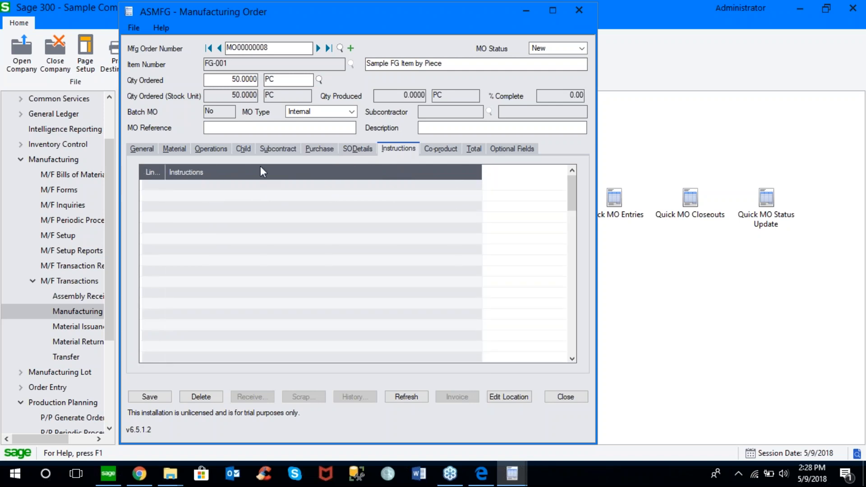
click(432, 149)
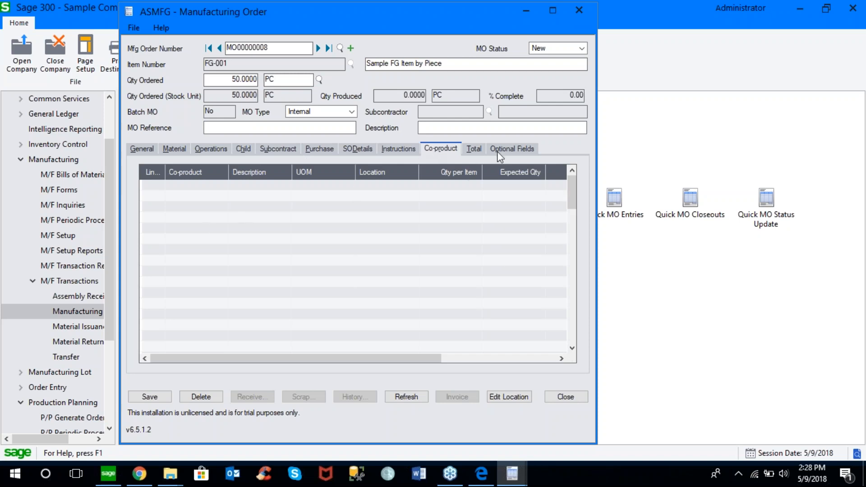
click(475, 149)
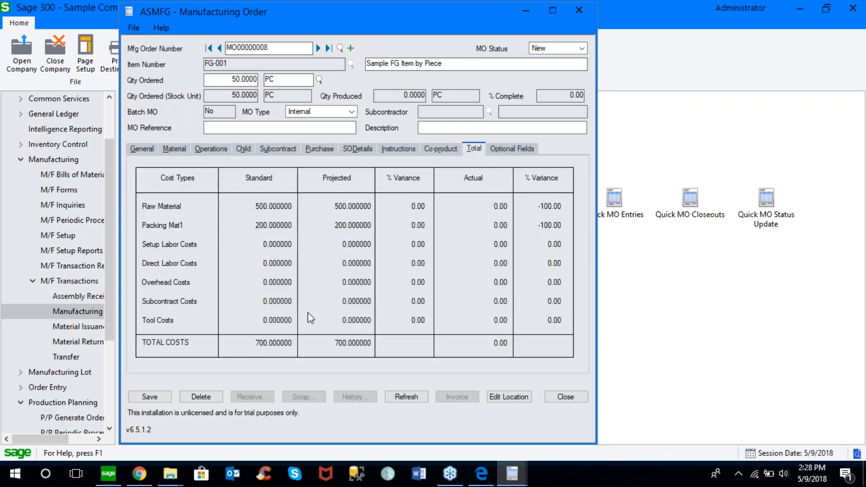
click(498, 148)
click(143, 149)
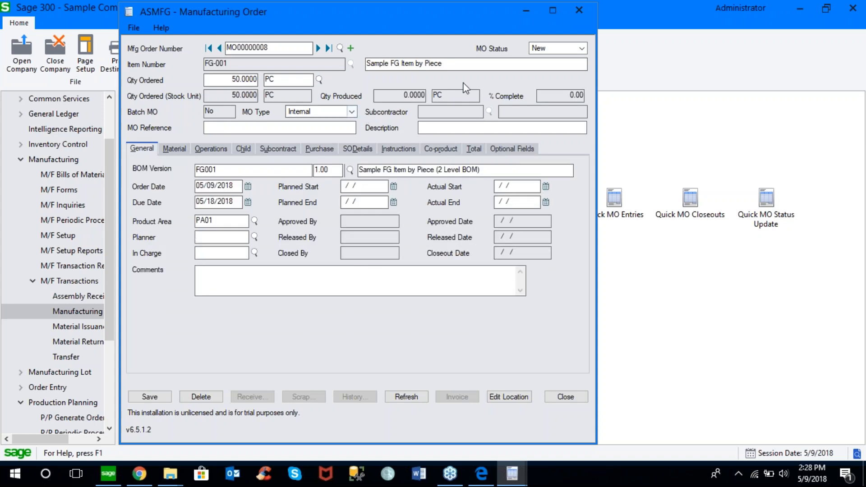
Change the FG-001 order's MO Status to Approved and on to Released, save it without printing, and close the Manufacturing Order form.
click(582, 49)
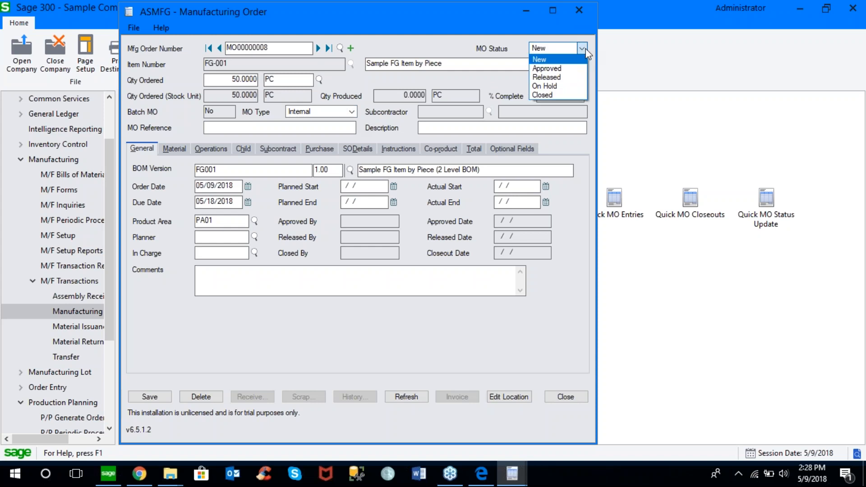
click(556, 69)
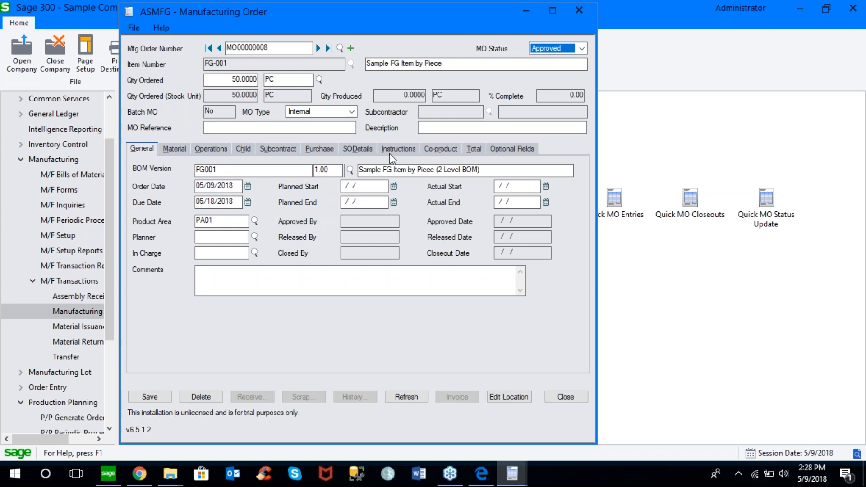
click(583, 50)
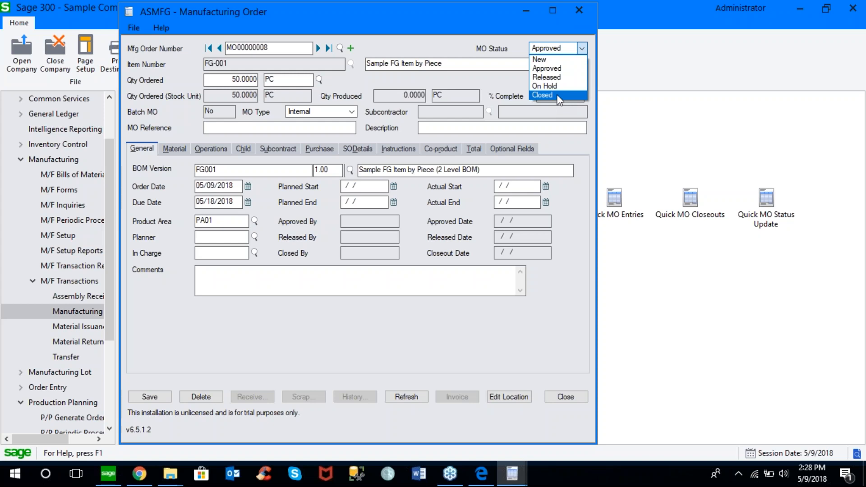
click(565, 78)
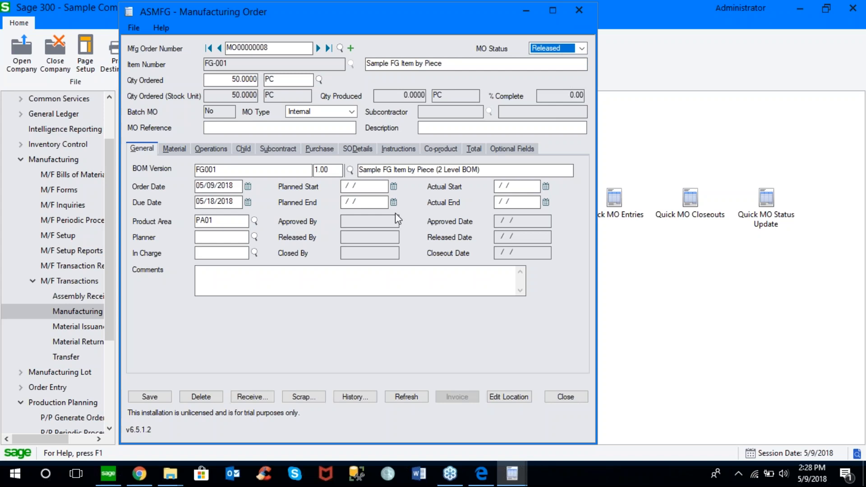
click(149, 397)
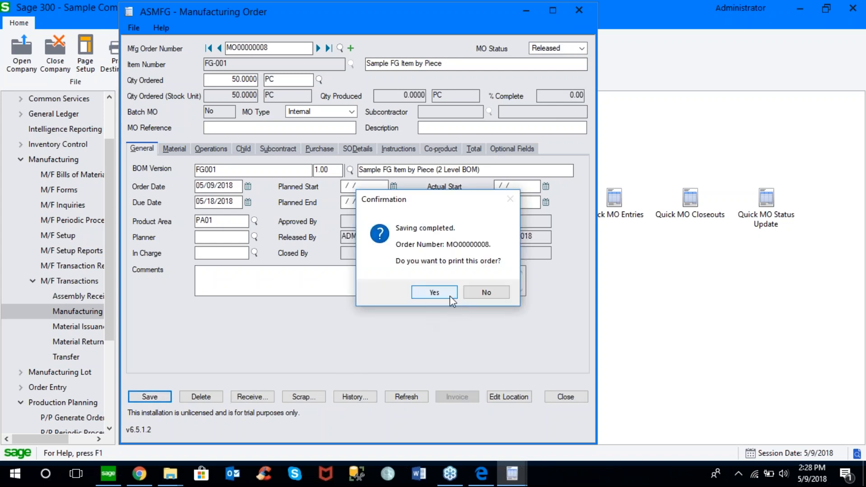
click(478, 296)
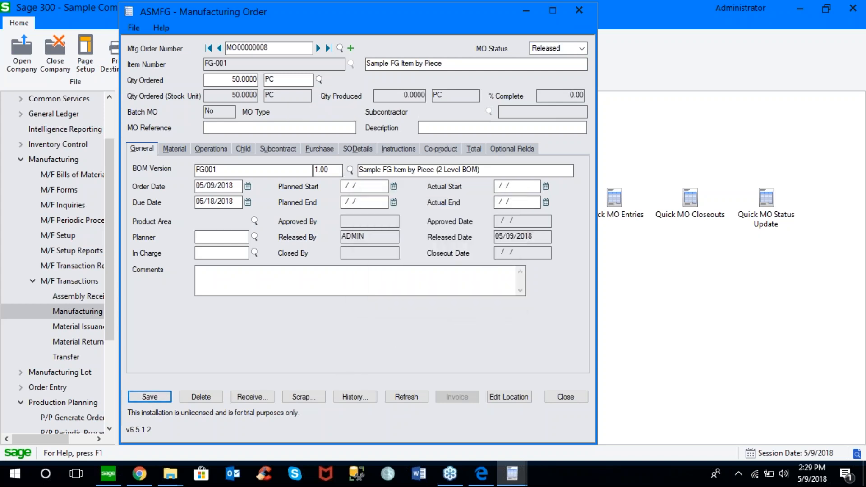
click(566, 397)
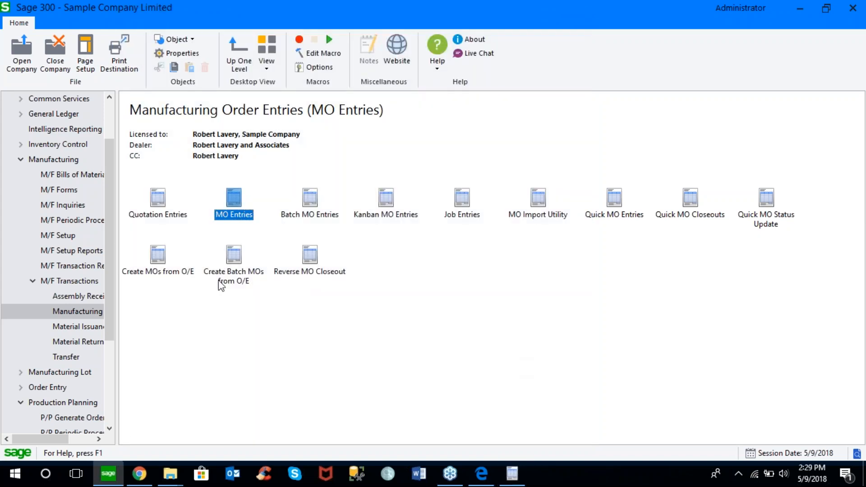
Open Issuances from Material Issuances and set both the From and To Order Number to the last manufacturing order in the finder.
click(101, 326)
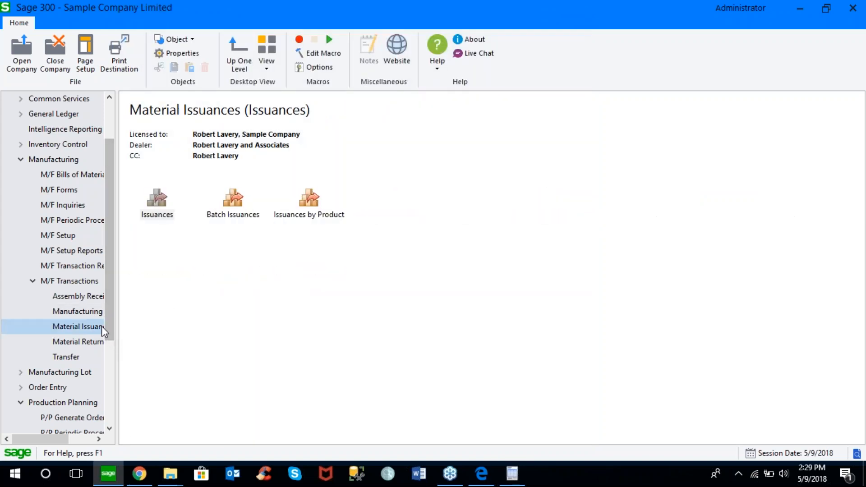
double_click(164, 212)
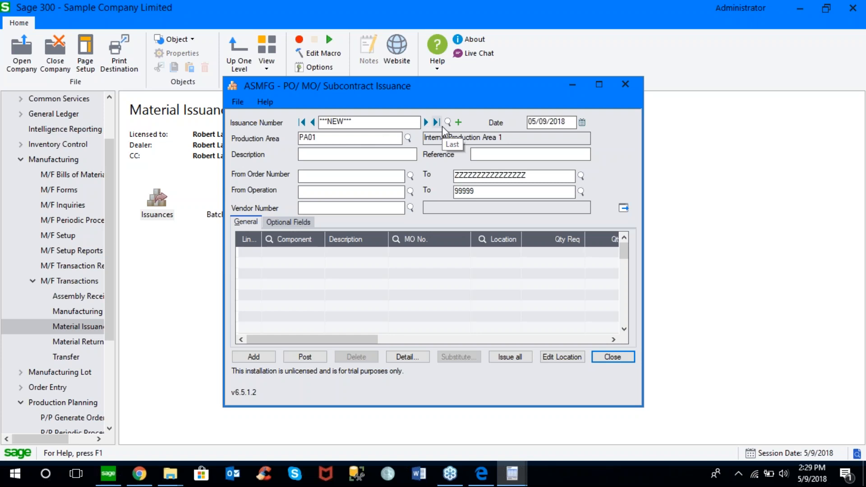
click(410, 176)
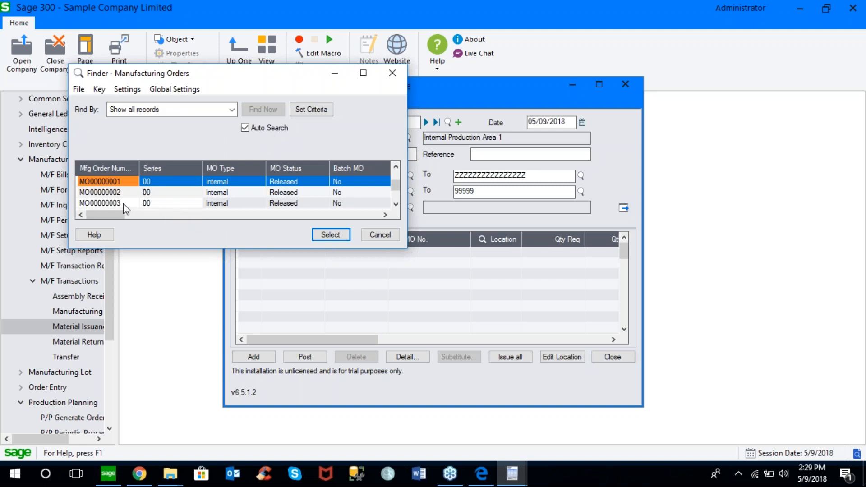
scroll(394, 190, down, 5)
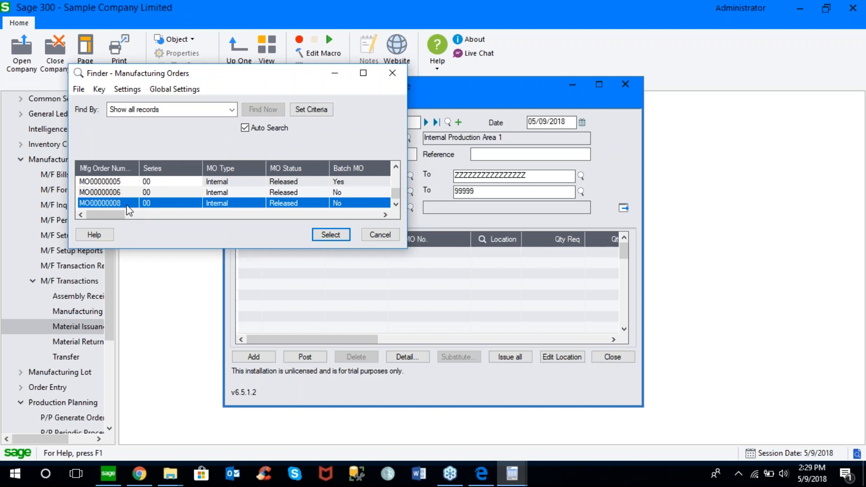
double_click(127, 205)
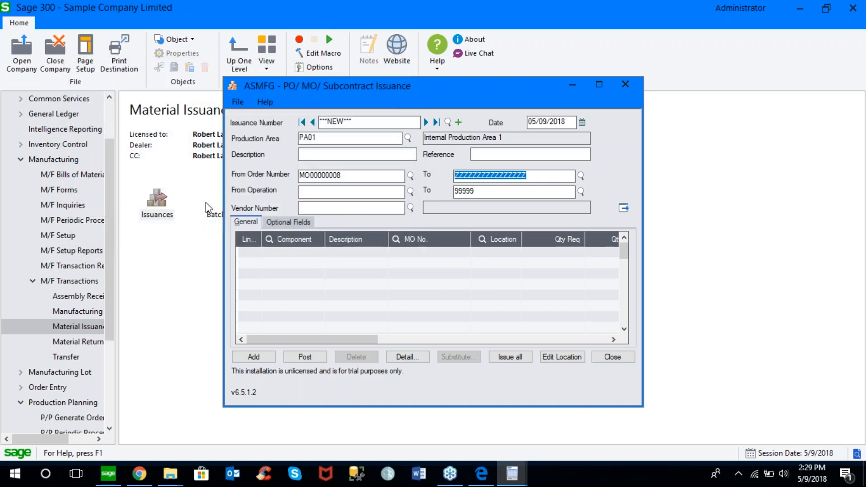
double_click(349, 176)
key(ctrl+c)
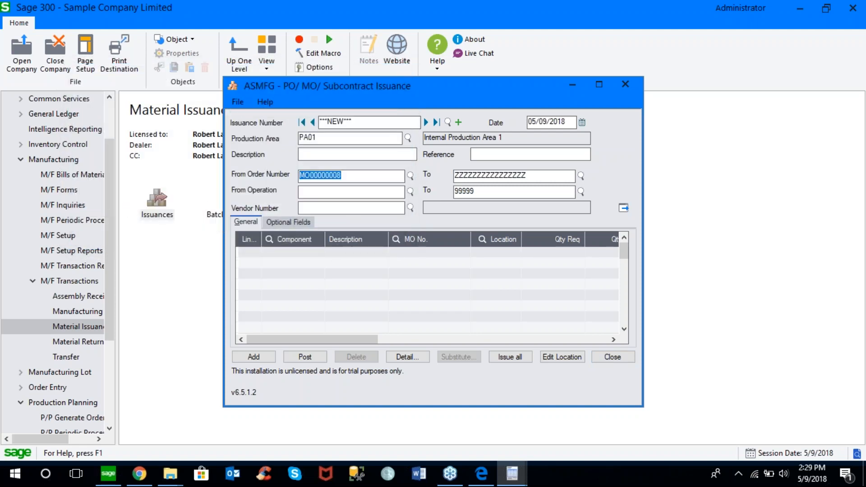
key(Tab)
key(ctrl+v)
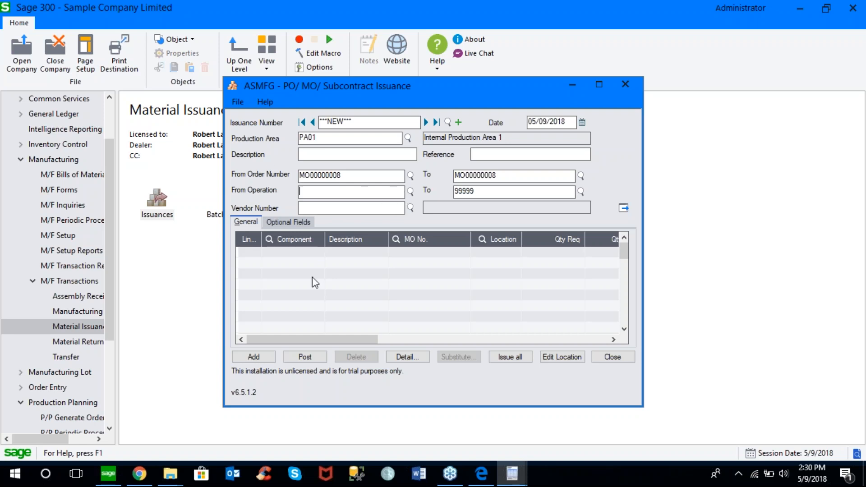
Try to add the issuance with only the manufacturing order range specified.
click(261, 356)
click(472, 223)
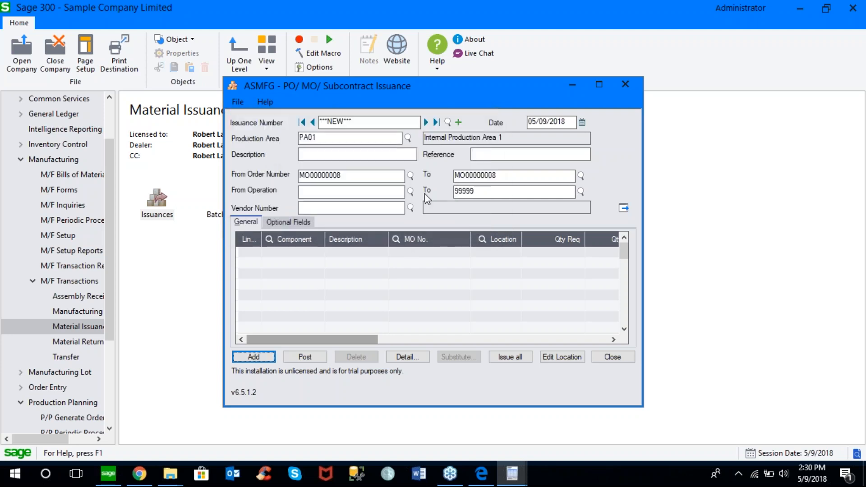
double_click(382, 175)
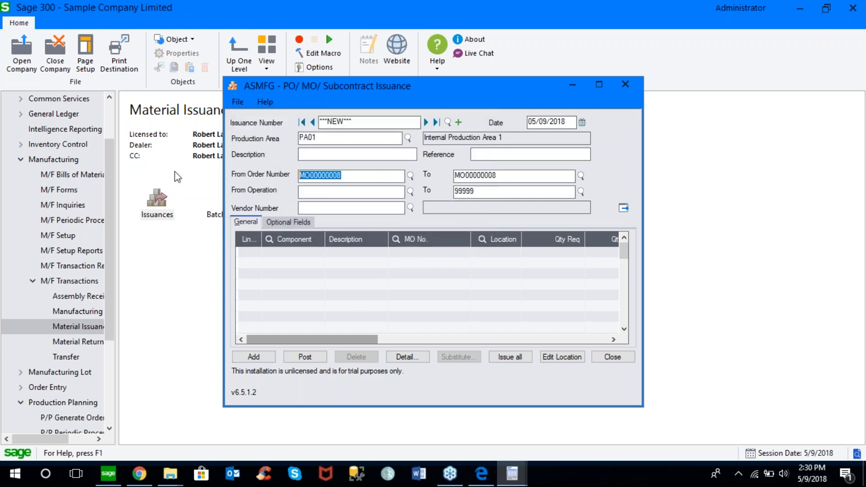
Set the operation range from 000 to 000 and load the order's component lines into the issuance.
click(410, 192)
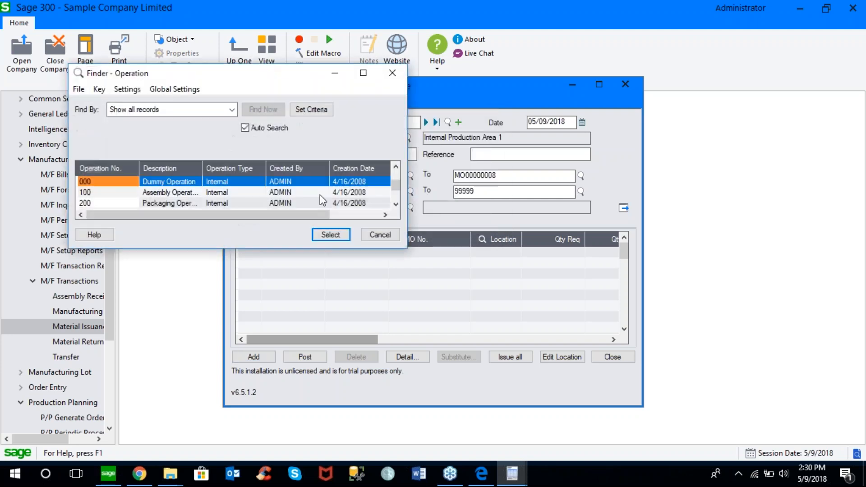
double_click(127, 182)
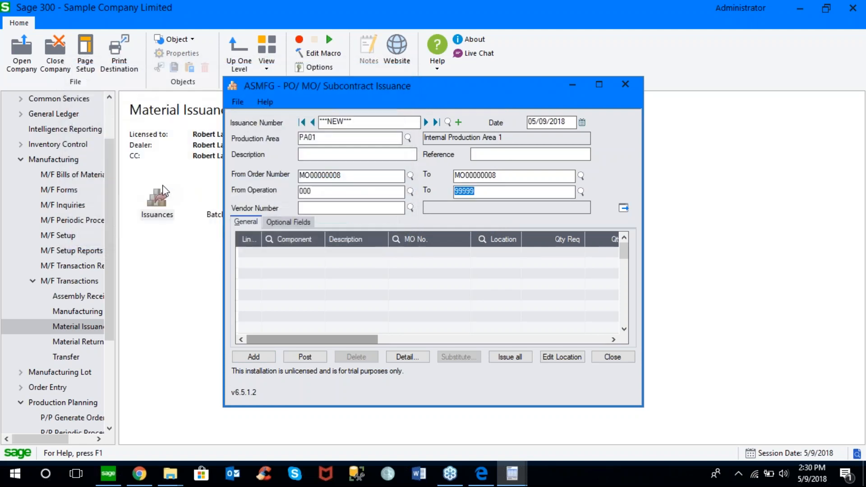
click(581, 192)
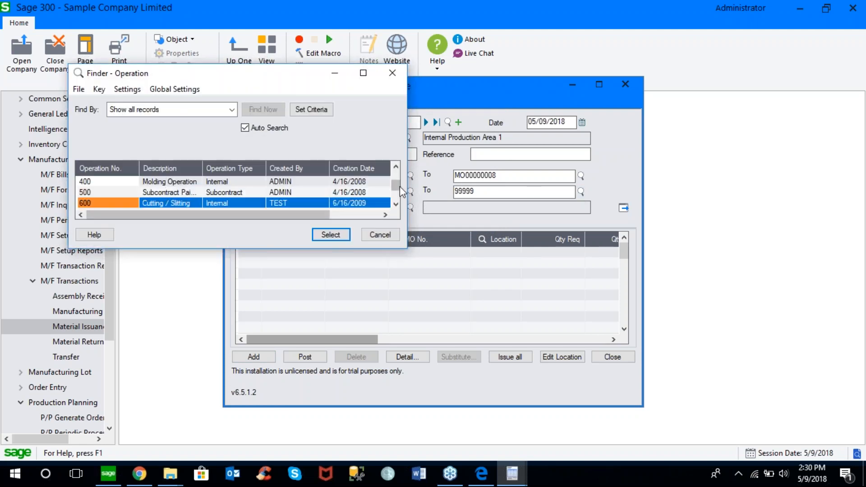
drag(397, 185, 397, 170)
double_click(131, 182)
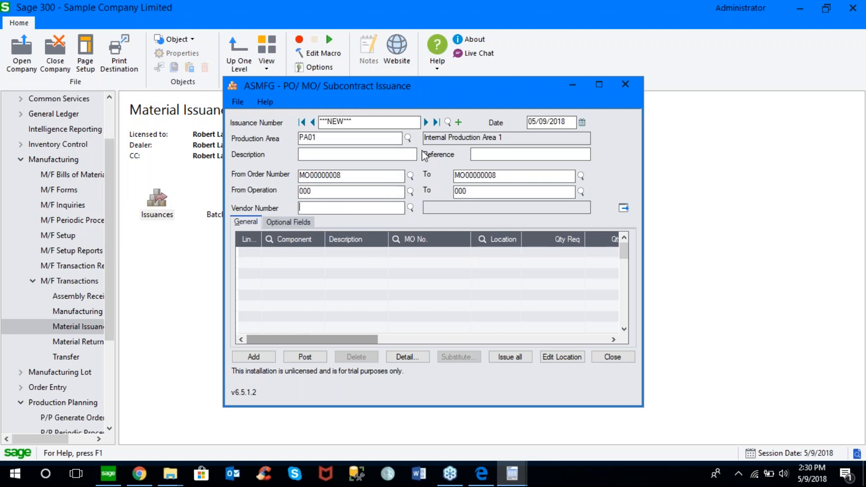
click(623, 208)
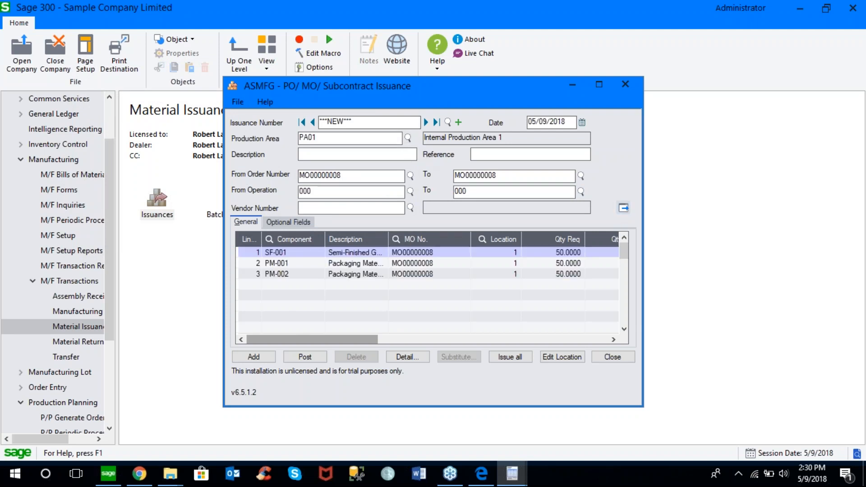
Go through the SF-001, PM-001 and PM-002 lines and try to add the issuance without issue quantities.
click(318, 252)
click(301, 264)
click(302, 271)
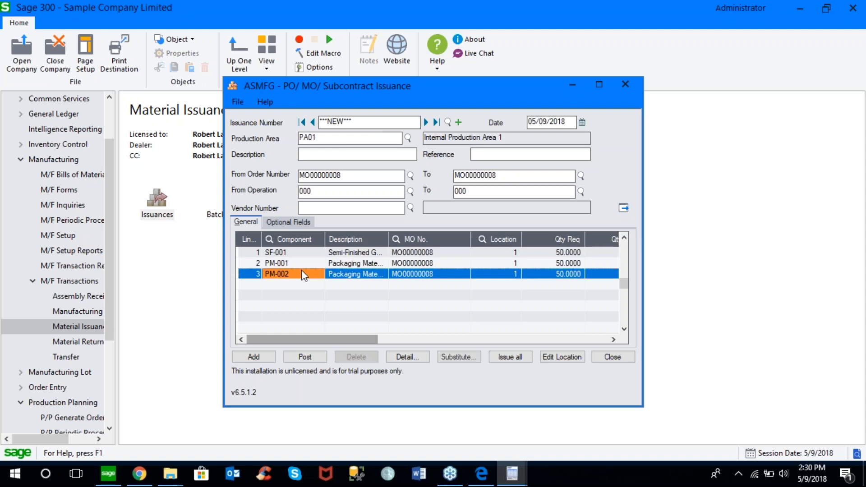
click(268, 358)
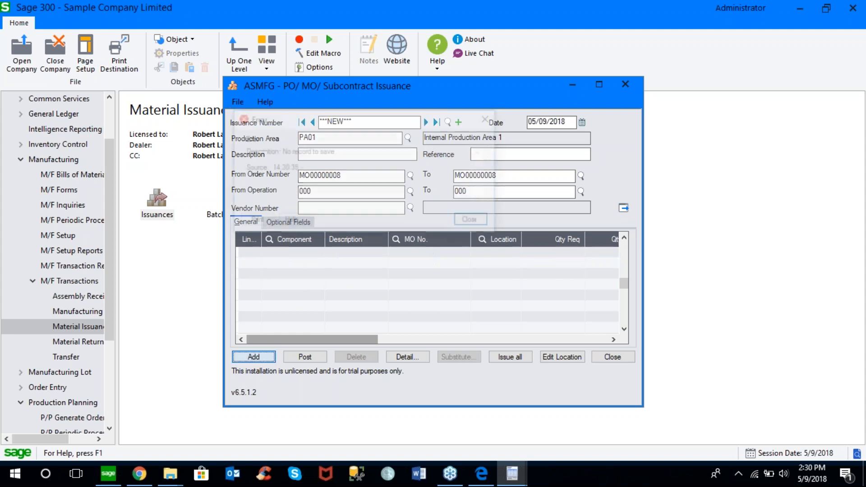
click(474, 222)
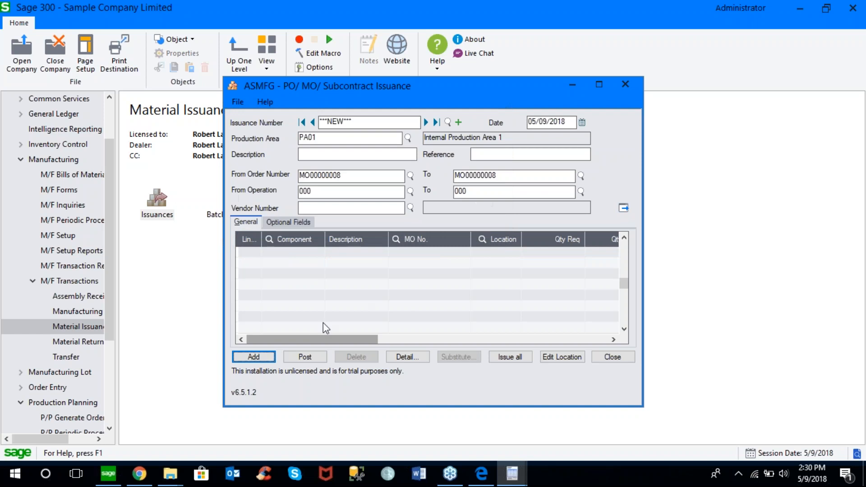
Load the component lines again and try to post the issuance without issue quantities.
click(625, 209)
click(325, 357)
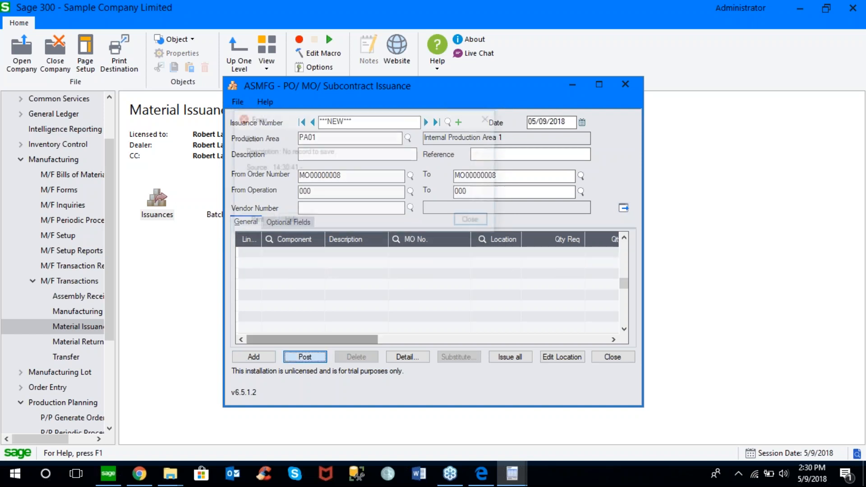
click(478, 223)
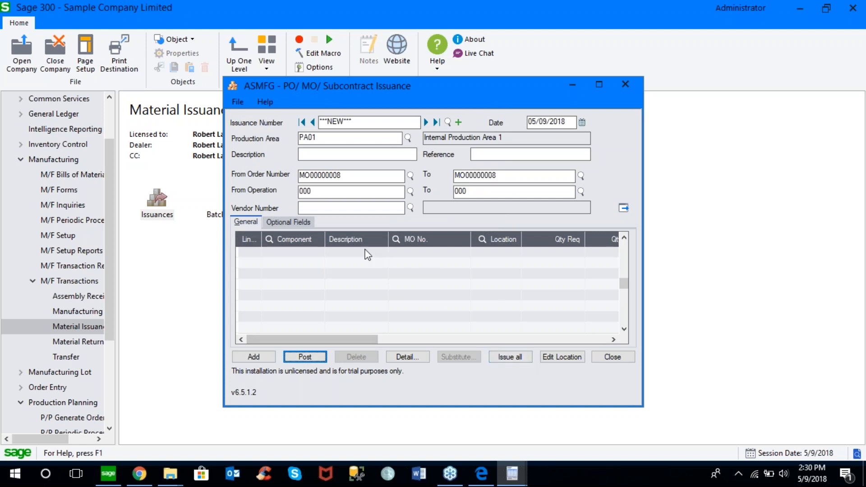
Reload the component lines and fill in their full issue quantities of 50 with Issue all.
click(623, 208)
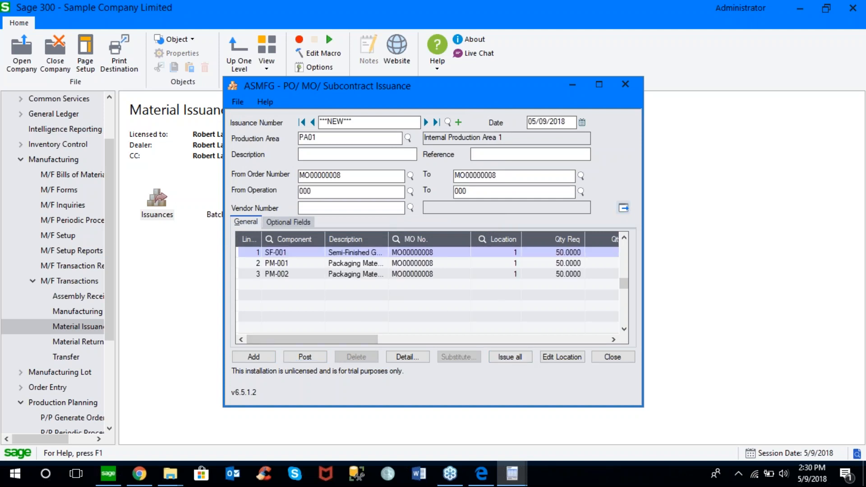
drag(360, 338, 425, 339)
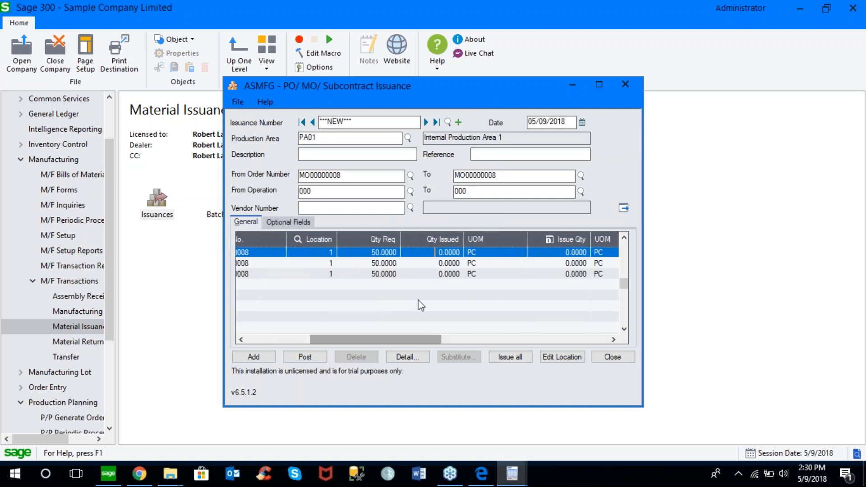
click(505, 357)
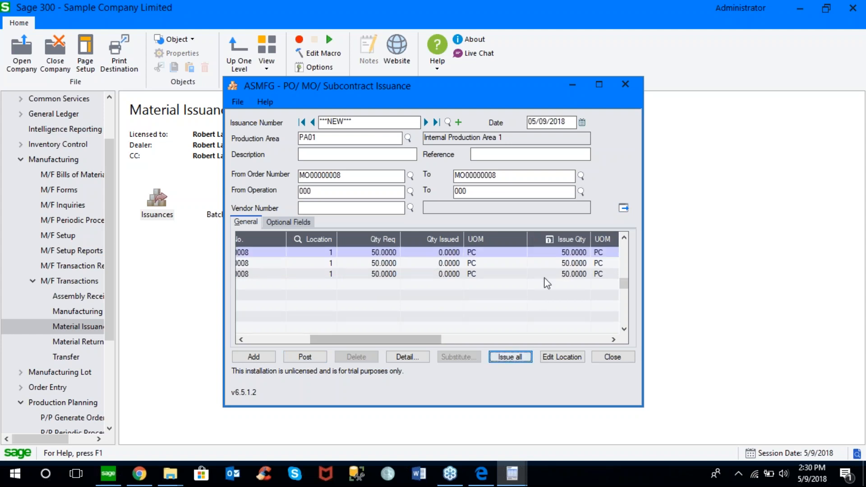
Set the Issue Qty to 40 for each of the SF-001, PM-001 and PM-002 component lines.
click(572, 252)
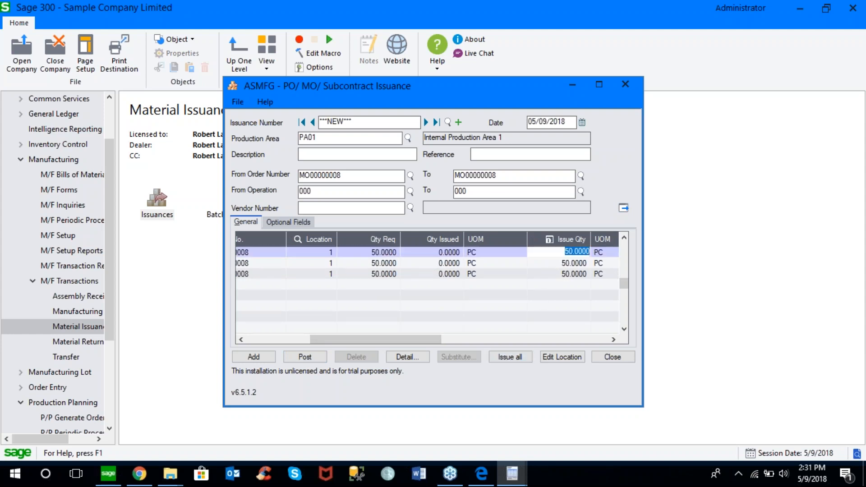
text(40)
key(Tab)
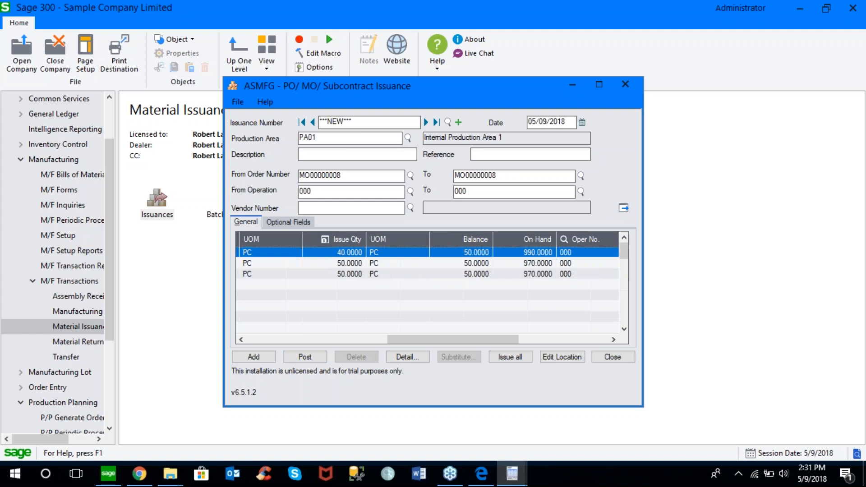
click(345, 264)
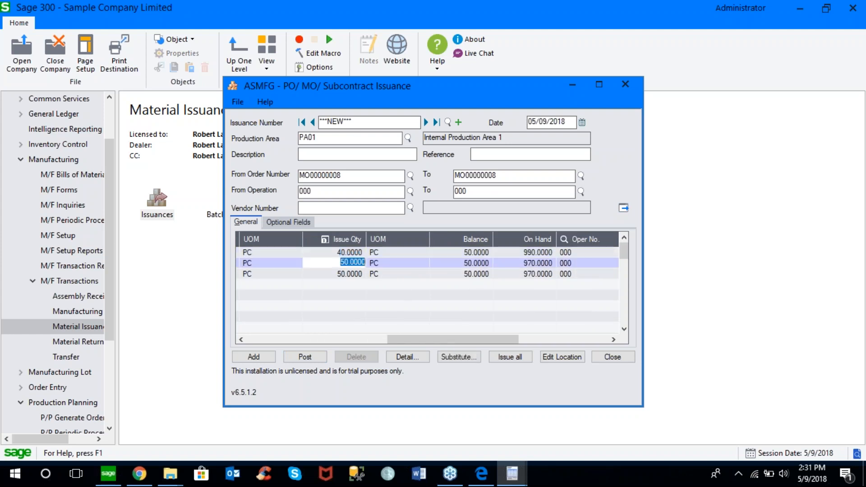
text(40)
key(Tab)
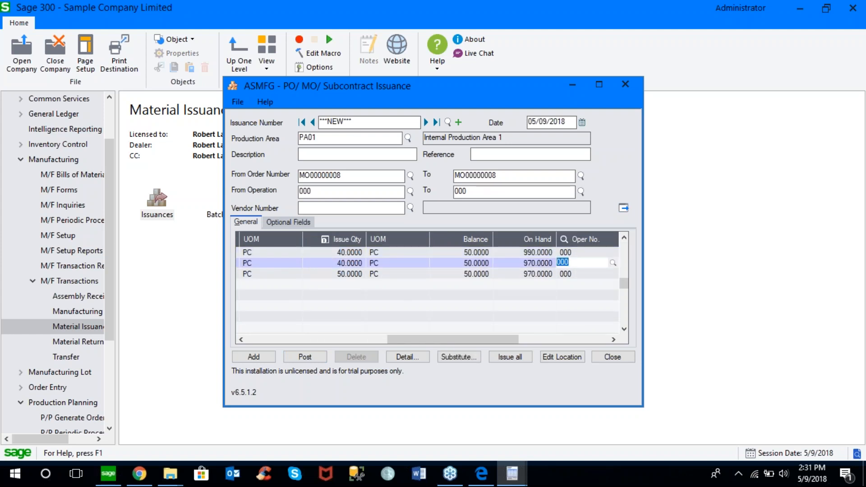
click(345, 274)
text(40)
key(Tab)
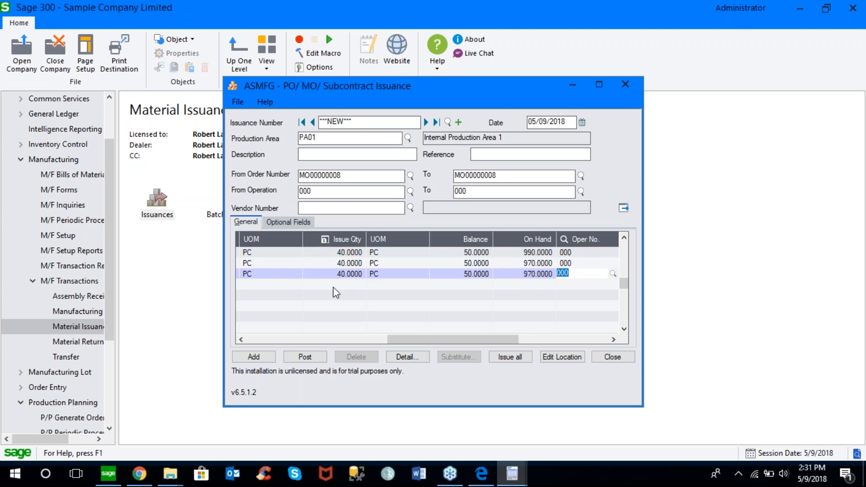
Post the material issuance for production area PA01 without printing the transaction, and close the issuance window.
click(305, 356)
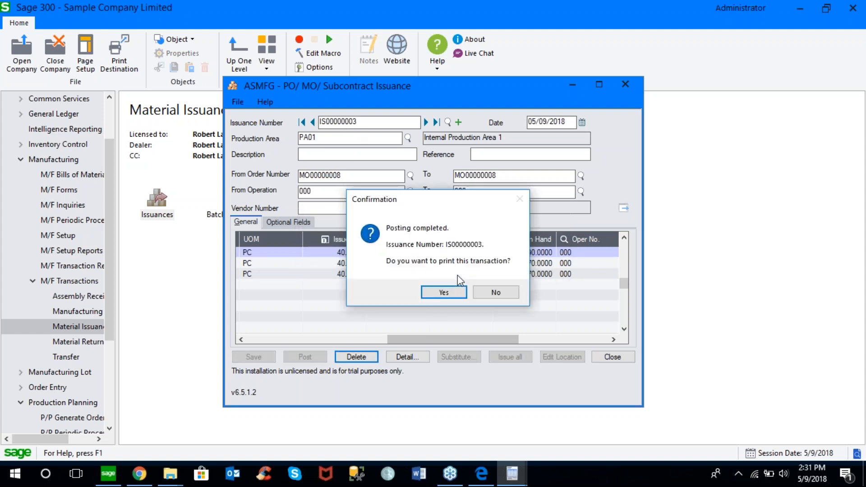
click(495, 293)
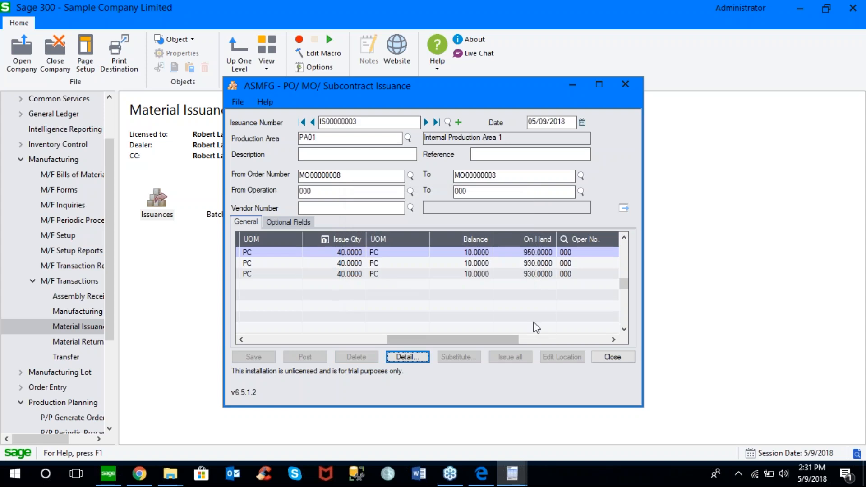
click(613, 357)
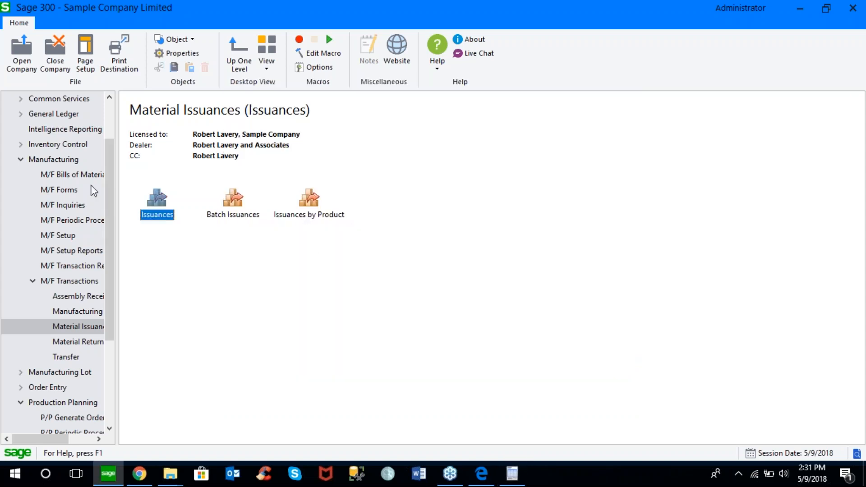
Look up shipment IS-IS00000003 in the Inventory Control shipments.
click(22, 146)
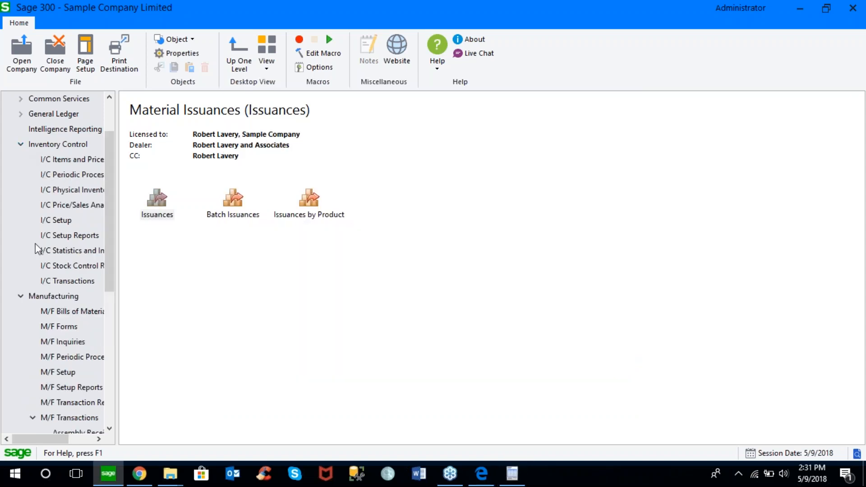
click(68, 282)
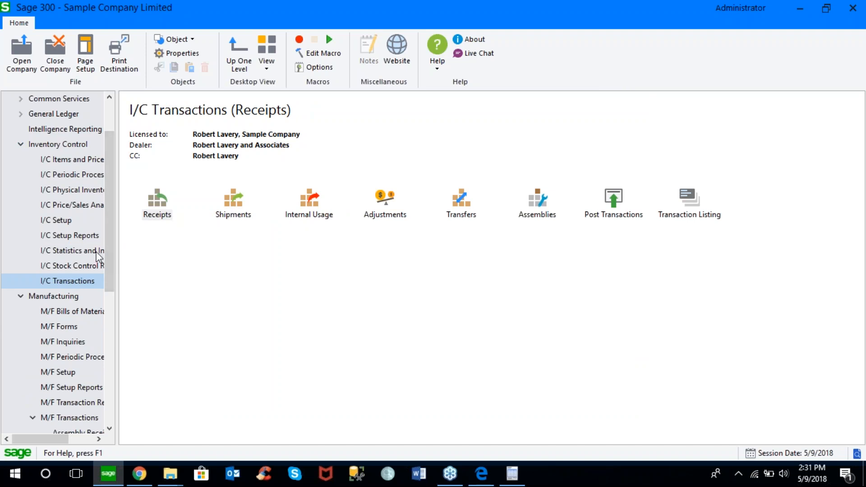
double_click(237, 213)
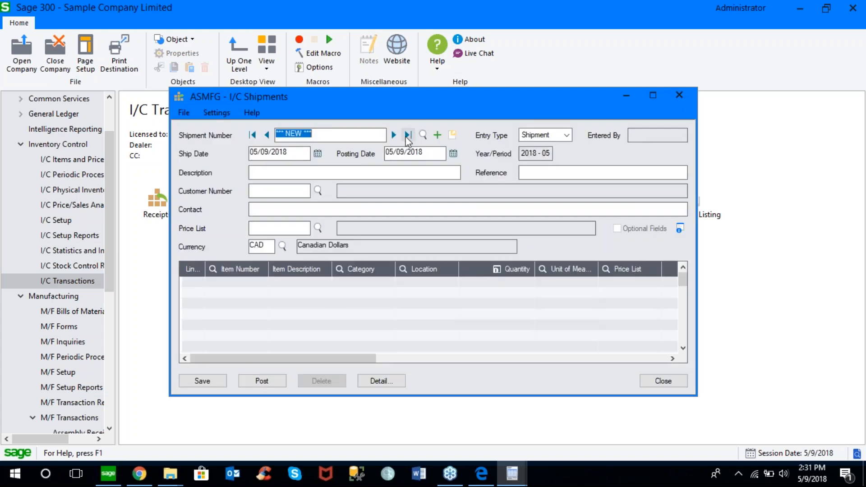
click(407, 135)
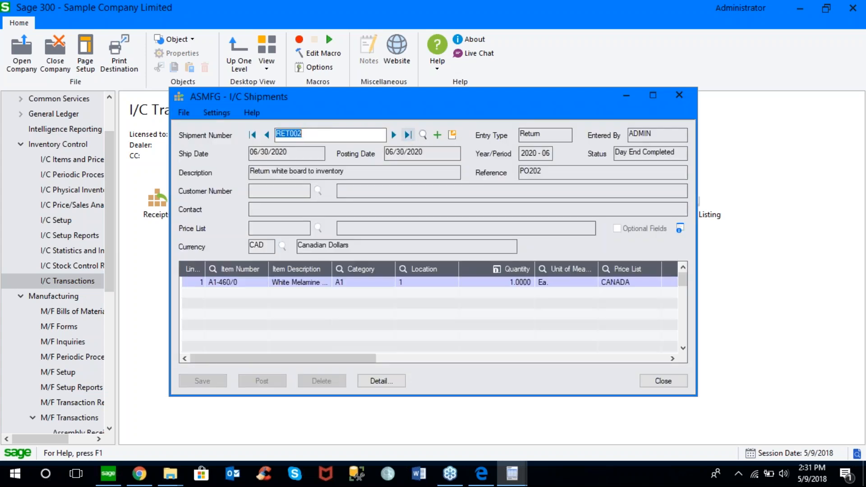
click(423, 134)
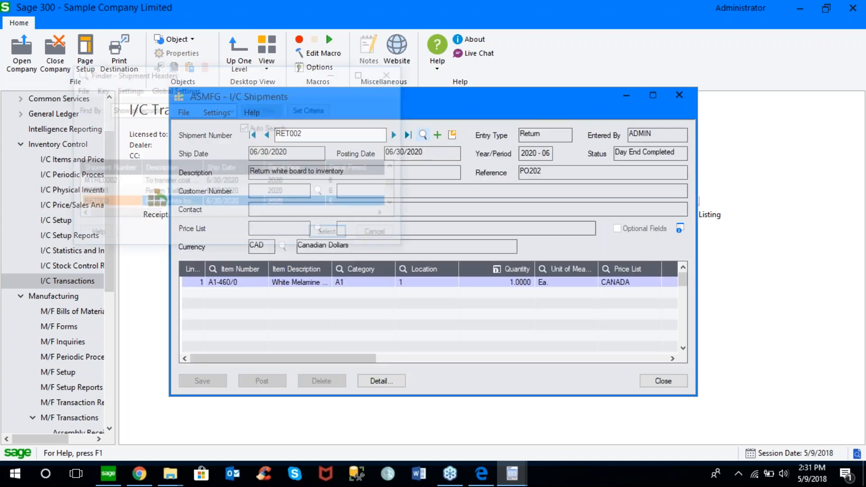
scroll(397, 185, up, 1)
click(125, 202)
double_click(125, 201)
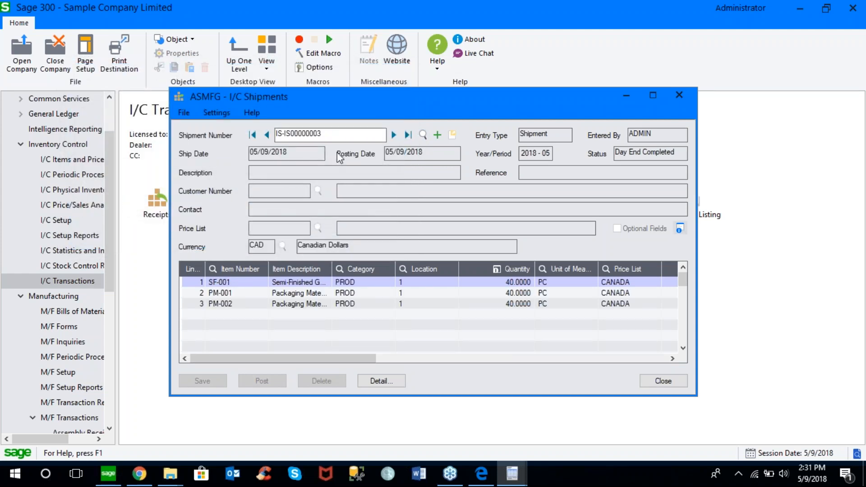
View the shipment details of line item SF-001, including its comments, and close the shipment windows.
click(297, 283)
click(382, 381)
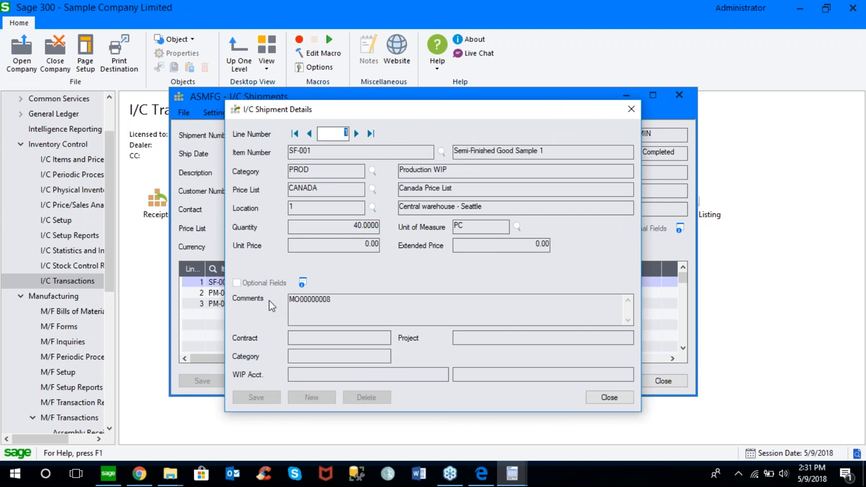
click(608, 397)
click(662, 382)
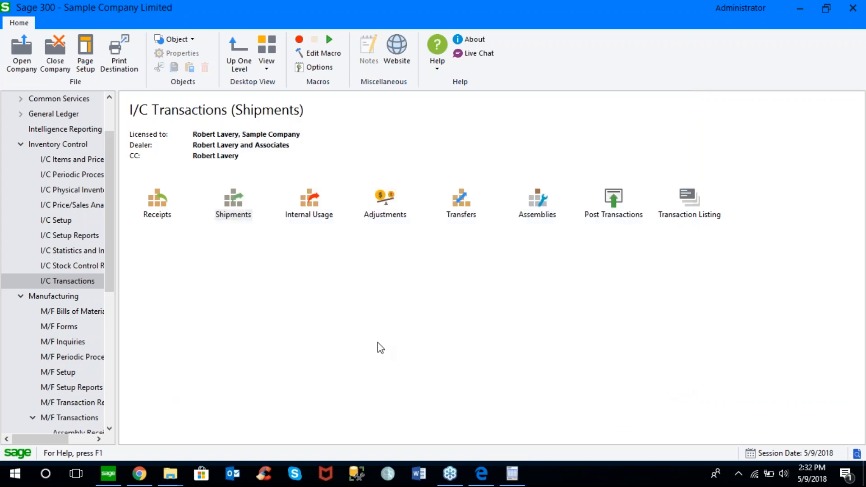
Collapse the Inventory Control and M/F Transactions branches of the navigation tree and display the Manufacturing Lot module.
click(22, 144)
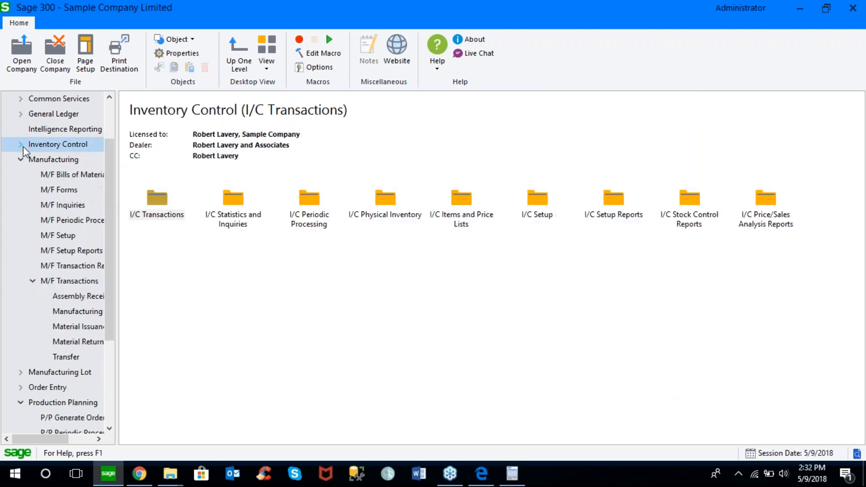
click(34, 279)
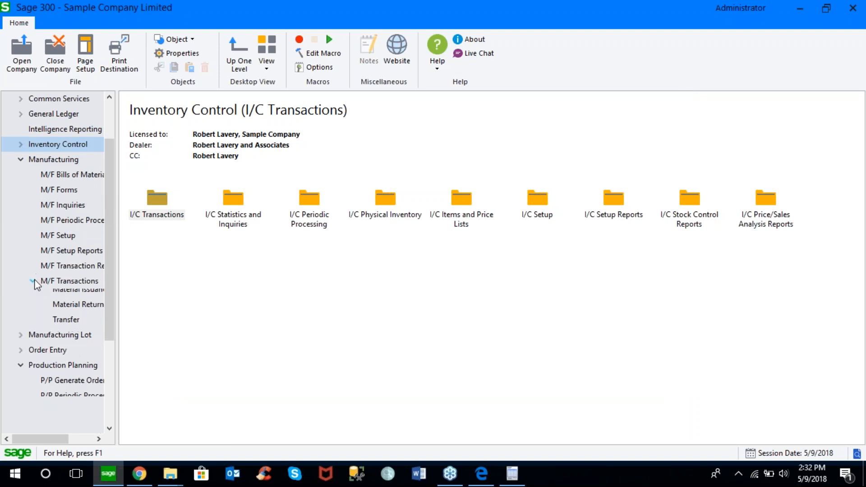
click(23, 163)
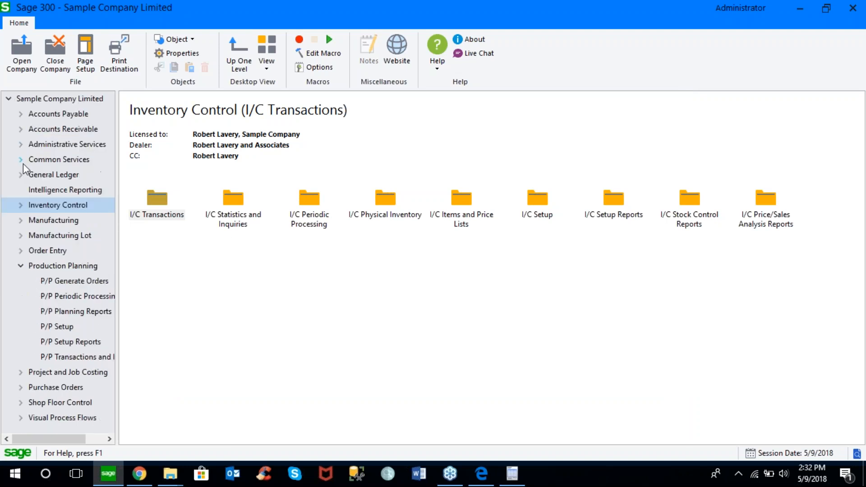
click(21, 220)
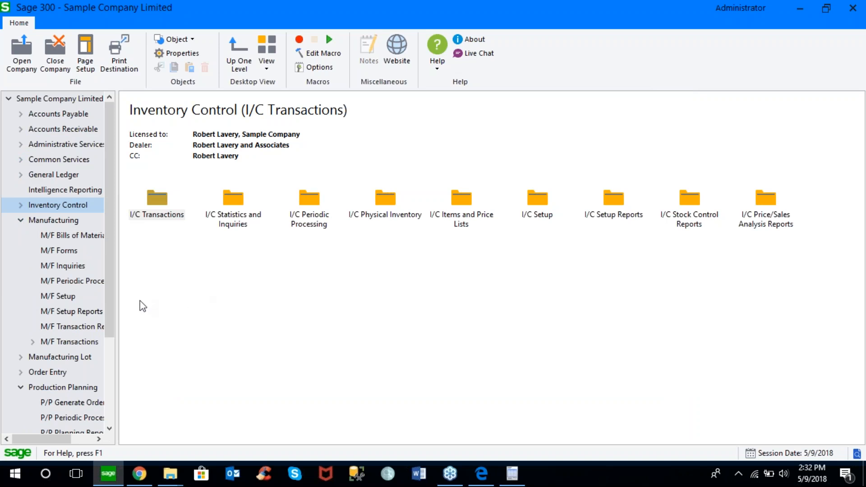
click(53, 357)
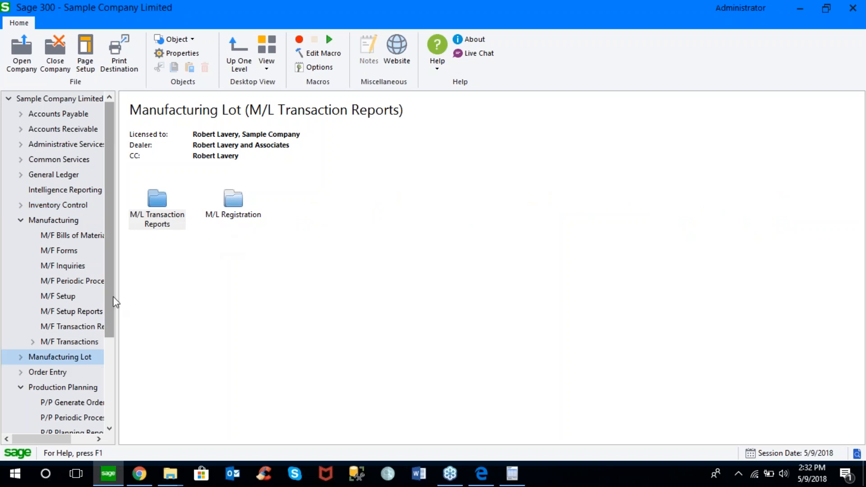
Collapse Production Planning and open Shop Entry from the Shop Floor Control transactions.
scroll(108, 324, down, 2)
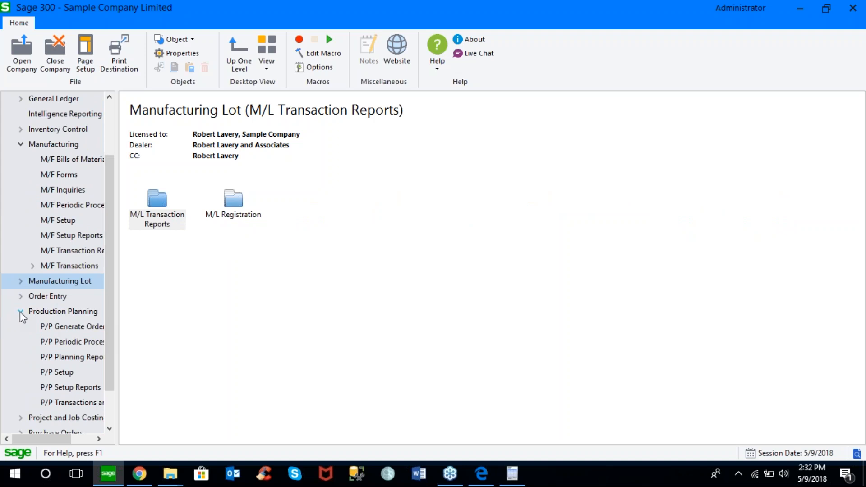
click(20, 312)
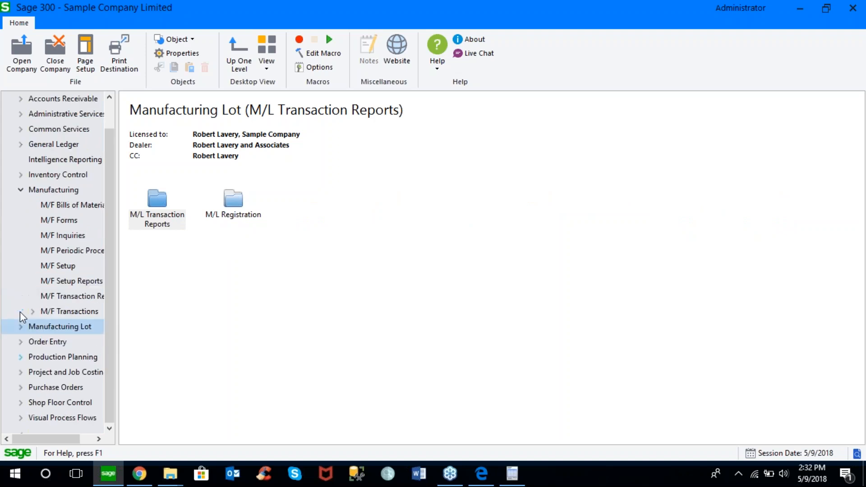
click(21, 402)
click(68, 327)
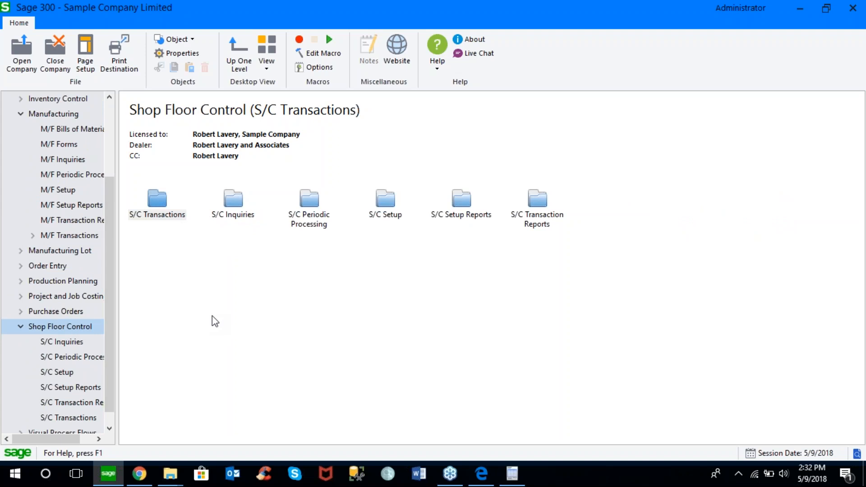
double_click(161, 201)
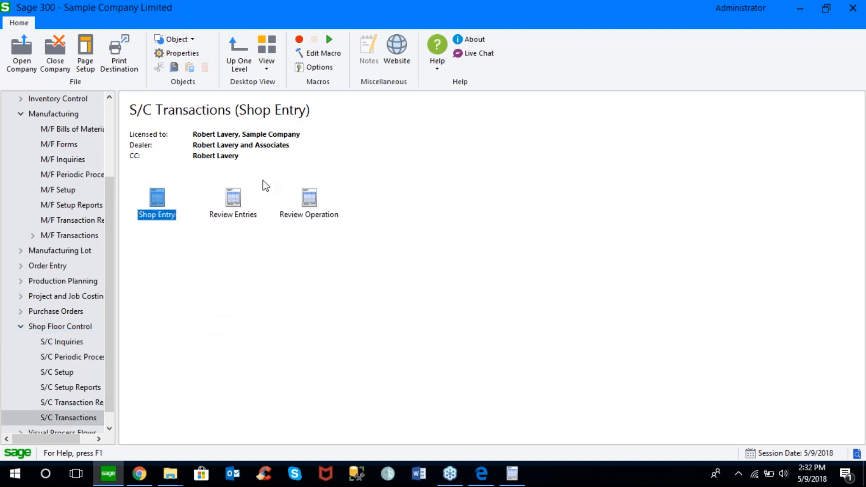
double_click(158, 201)
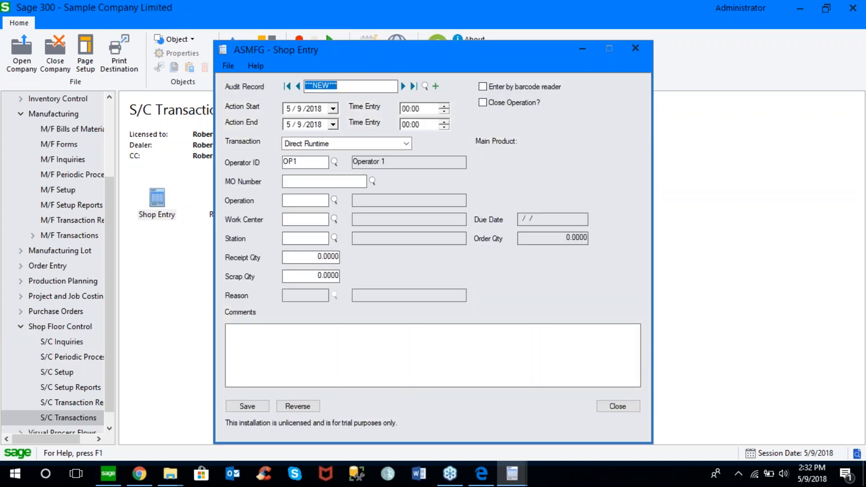
Review an existing shop entry audit record, including its station, and close the Shop Entry window.
click(408, 86)
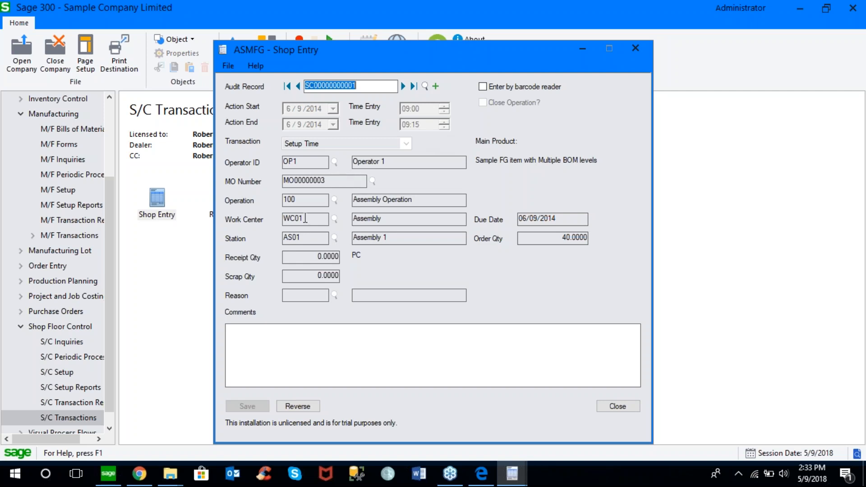
click(306, 238)
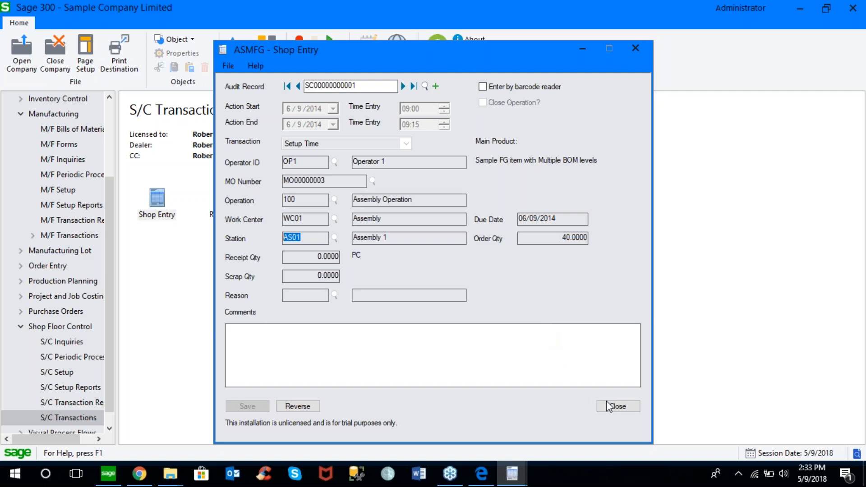
click(618, 405)
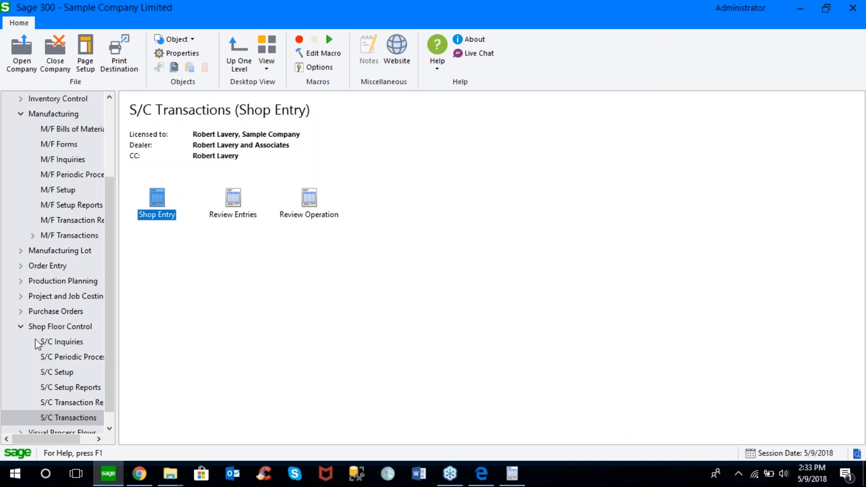
Collapse the Shop Floor Control and Manufacturing modules in the navigation tree.
click(20, 327)
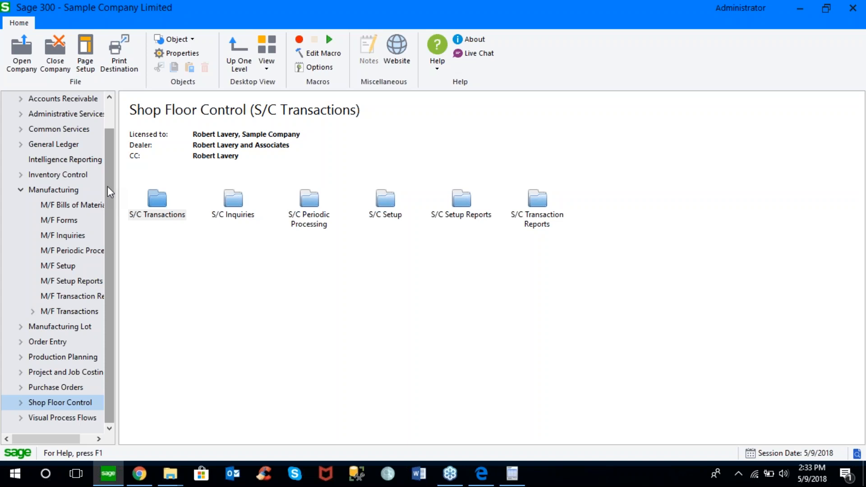
scroll(109, 194, up, 1)
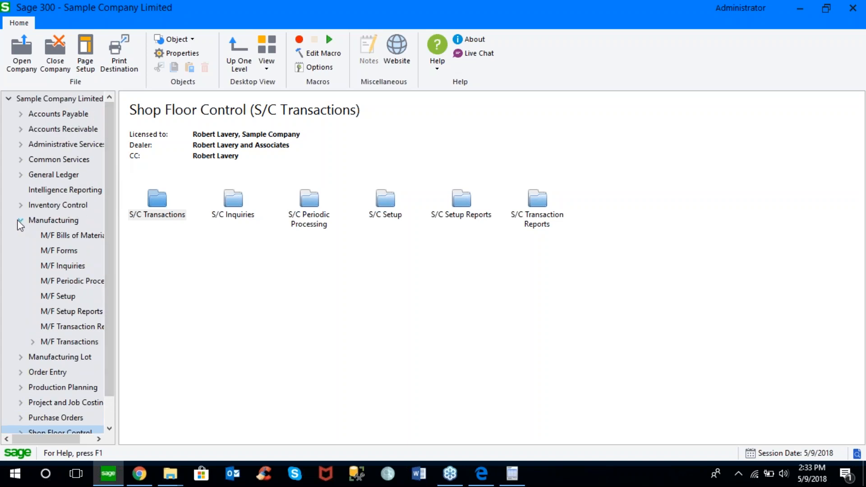
click(18, 221)
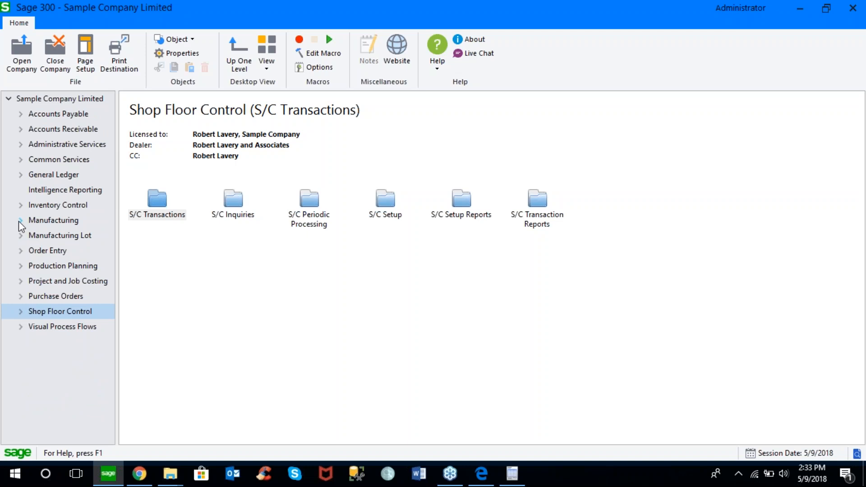
Try to open another company, and close the Generate PR window that is still open.
click(26, 63)
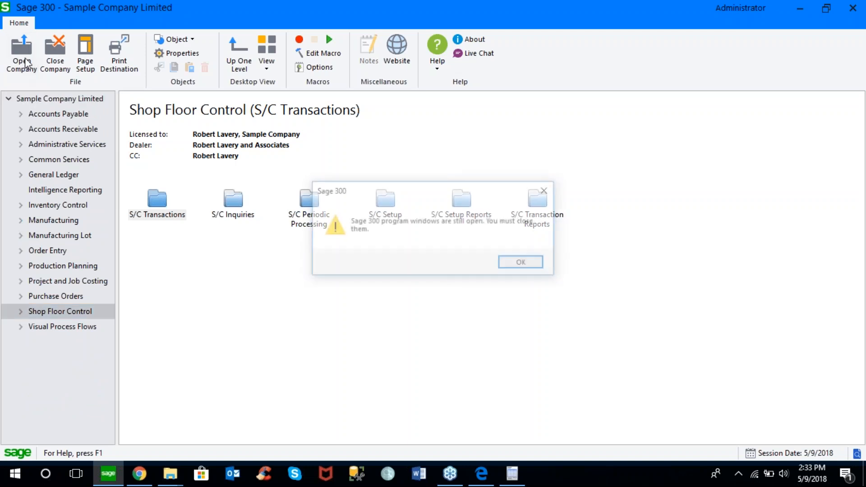
click(520, 262)
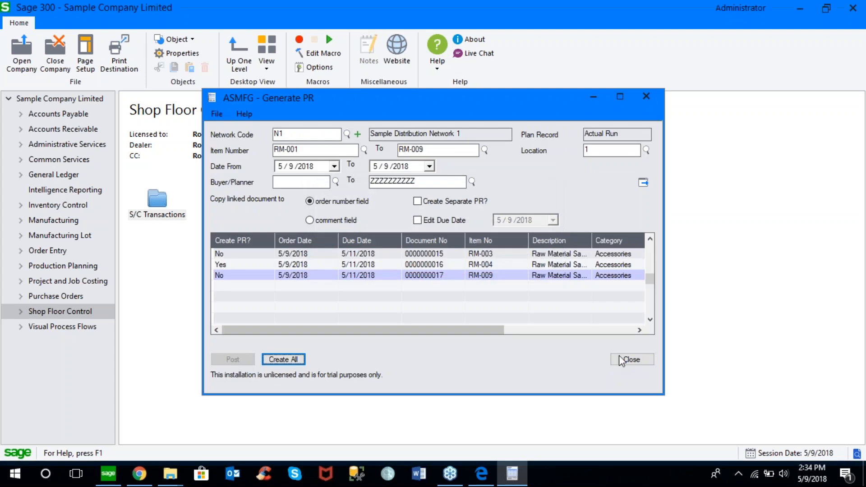
click(631, 359)
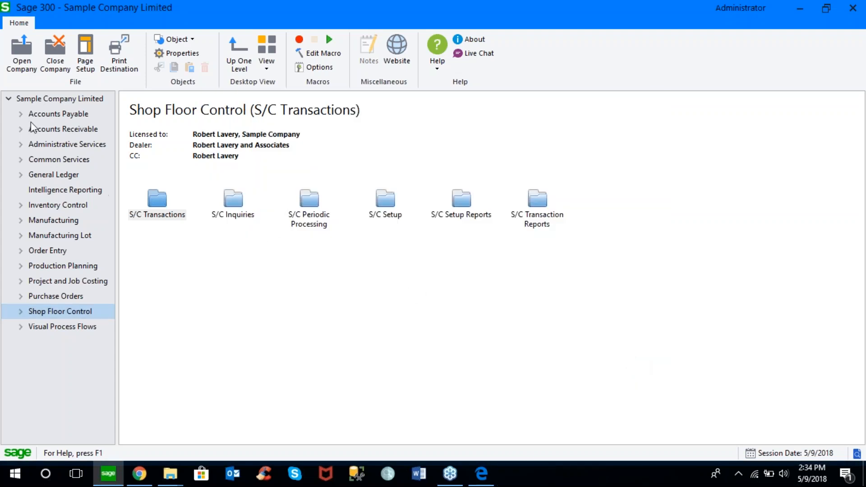
Open Sample Company Inc. with the 5/9/2018 session date and dismiss the license warnings.
click(25, 68)
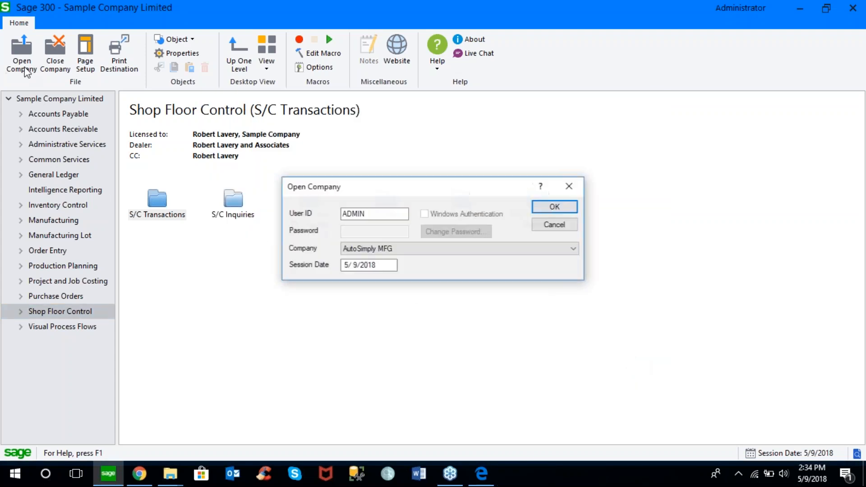
click(574, 249)
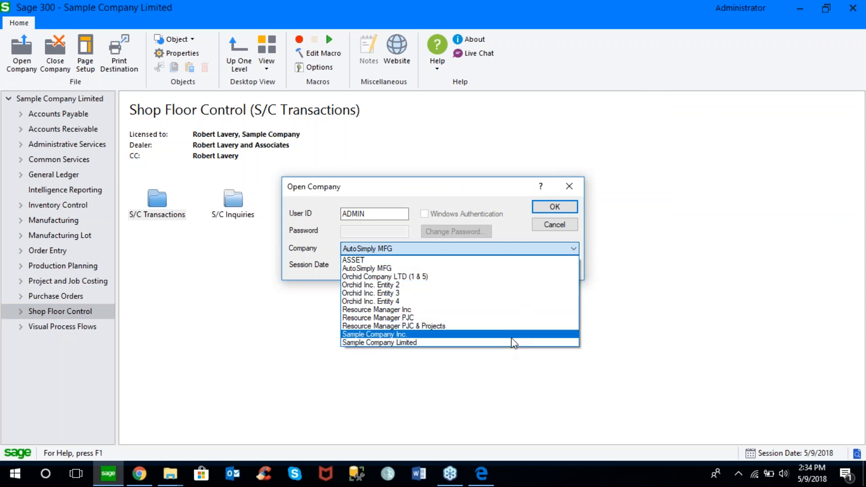
click(512, 336)
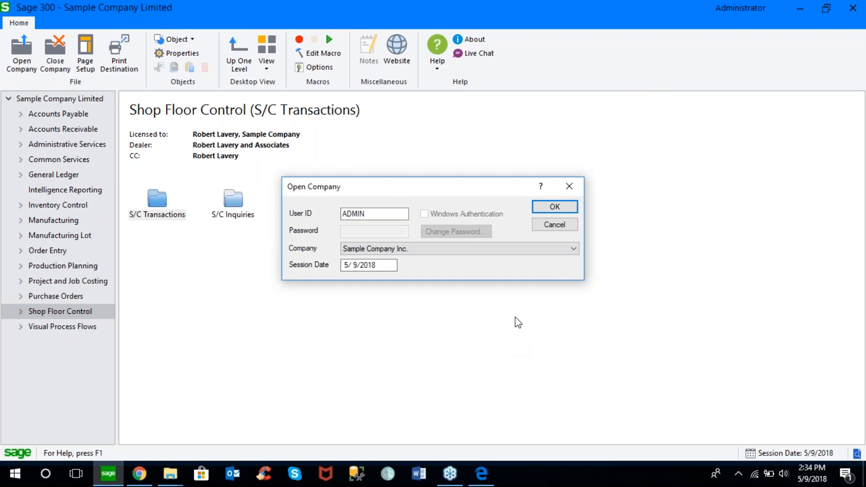
click(548, 198)
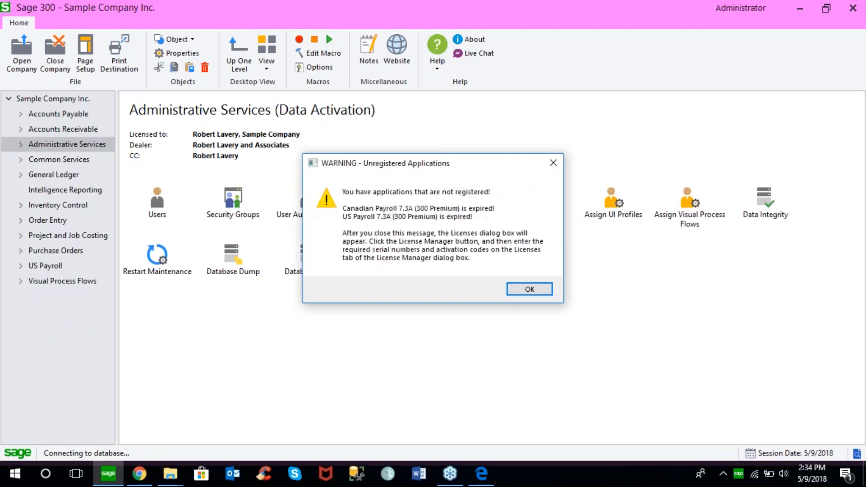
click(530, 290)
click(556, 297)
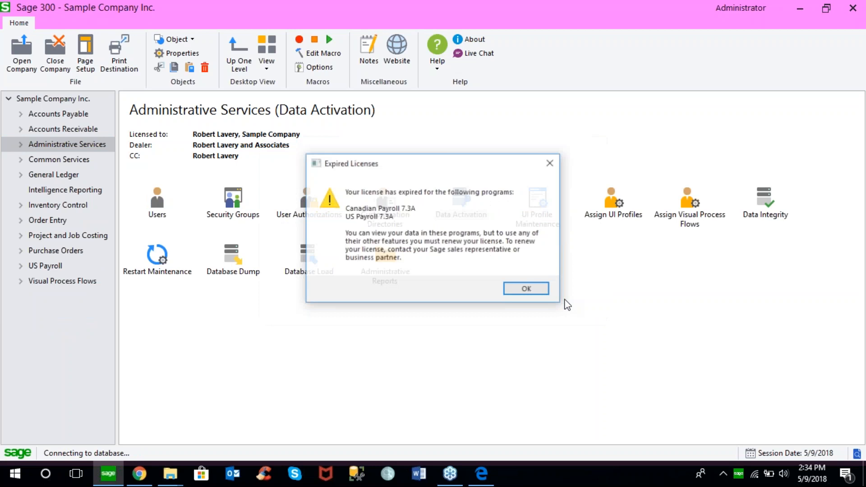
key(Return)
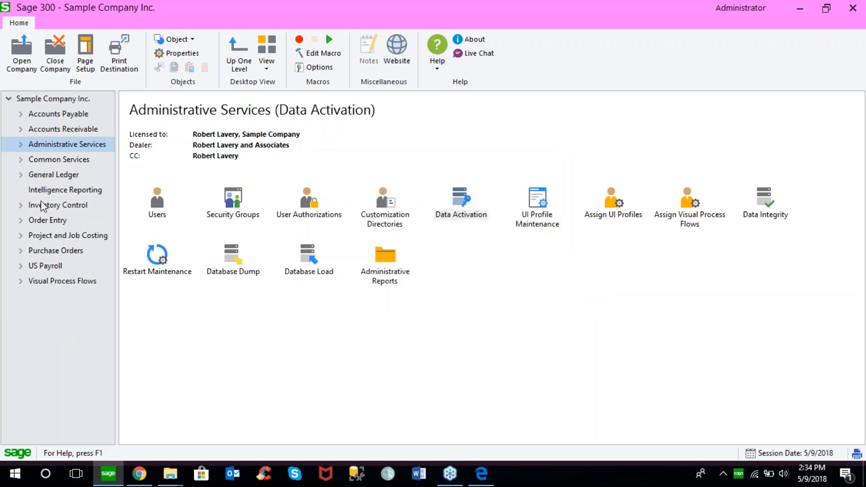
Switch to Sample Company Limited with the 5/9/2018 session date and dismiss the startup messages.
click(24, 59)
click(572, 249)
click(537, 342)
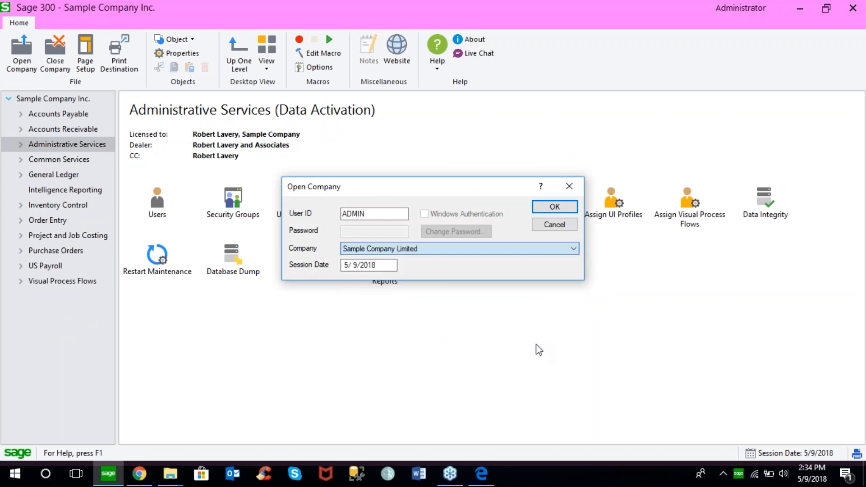
click(556, 209)
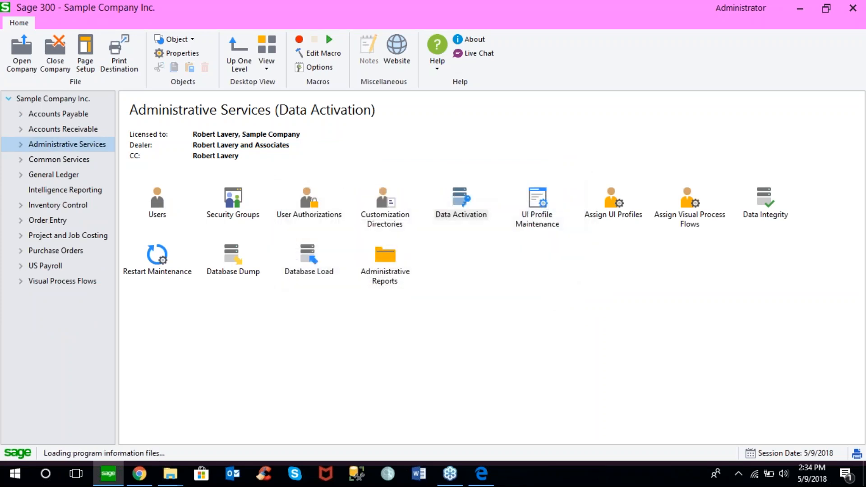
key(Return)
key(Return)
key(Return)
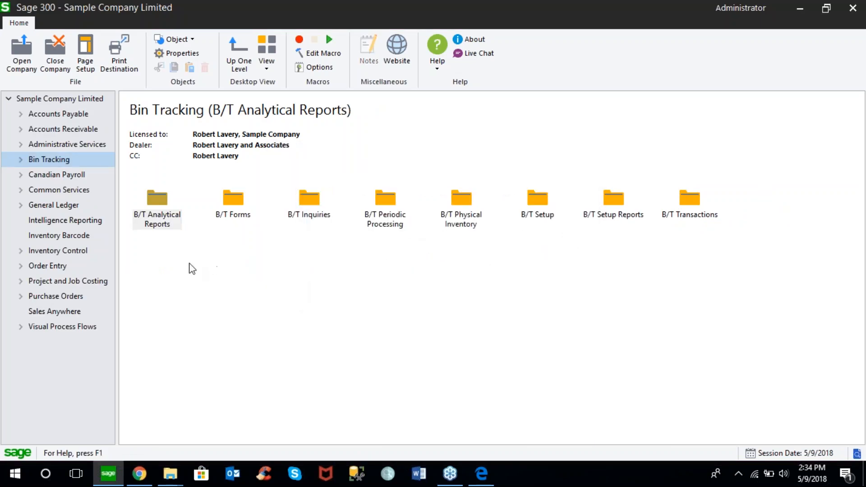
Open the Inventory Barcode module's Options, review the General, GS1 and HIBC settings, and close the window.
click(82, 235)
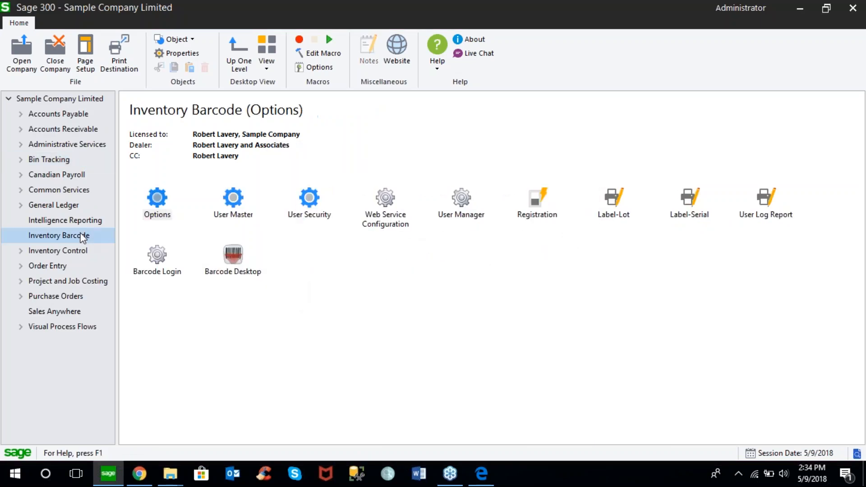
double_click(158, 199)
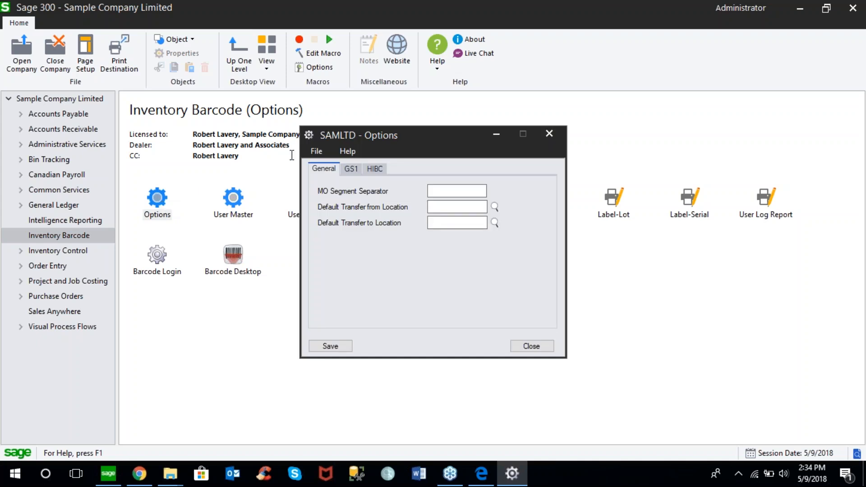
click(351, 169)
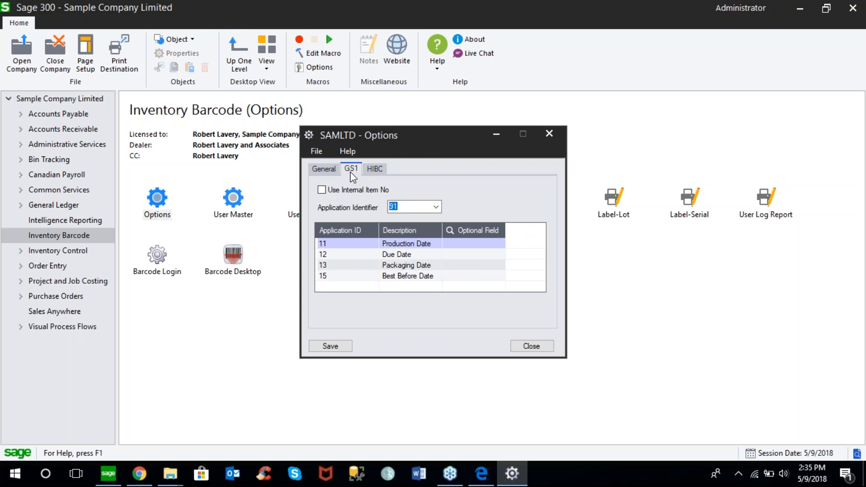
click(378, 171)
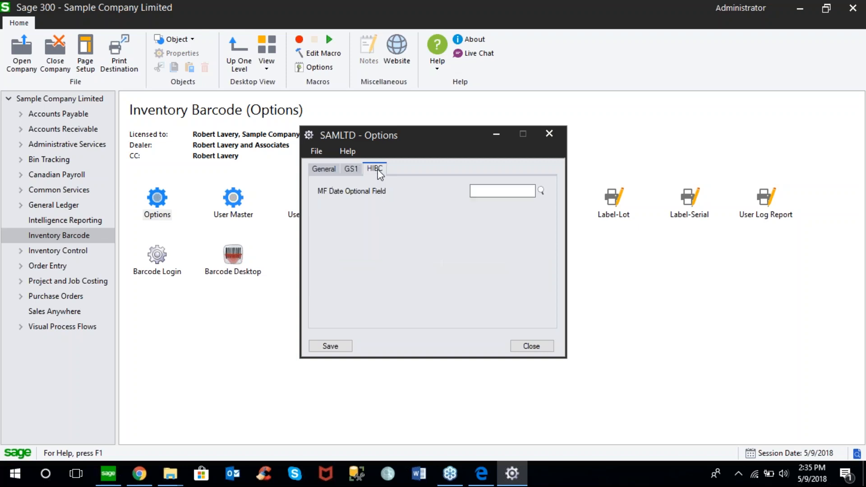
click(525, 346)
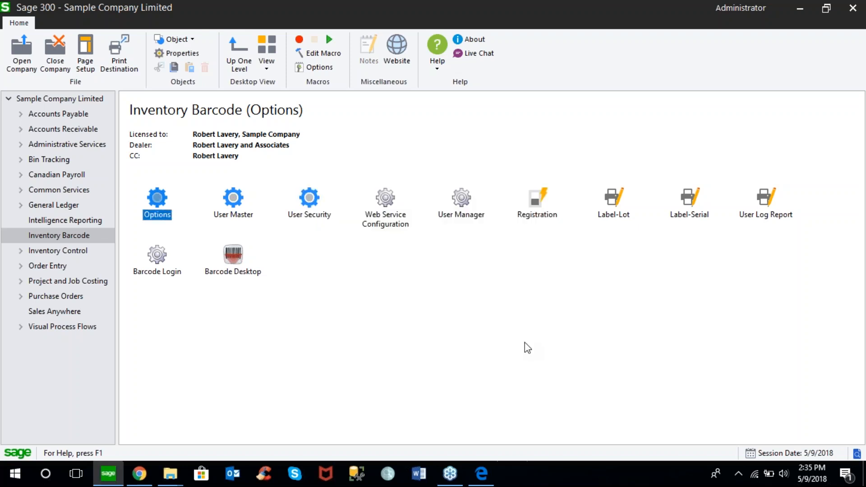
Preview the Label-Lot barcode report for the full range of items and lots, and close the preview and the Label-Lot window.
click(616, 203)
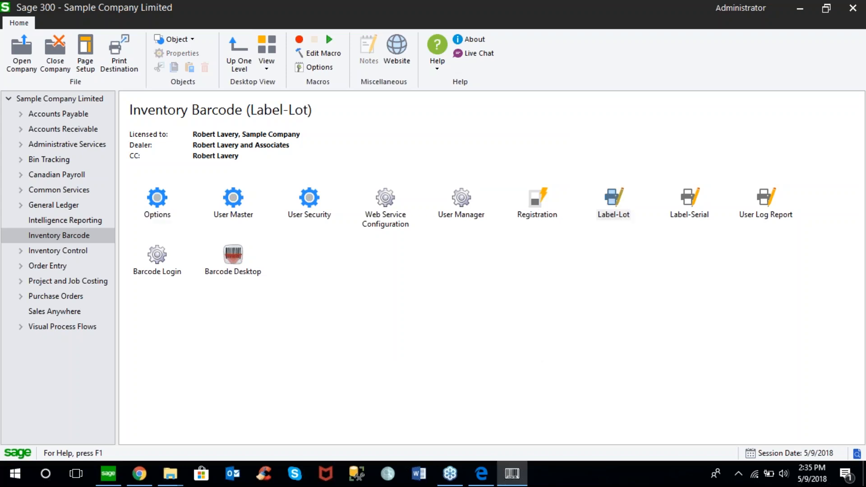
click(308, 285)
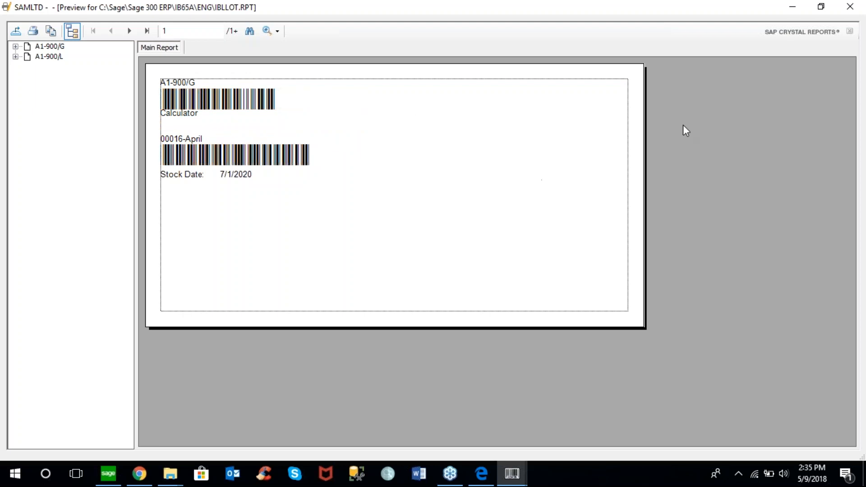
click(851, 7)
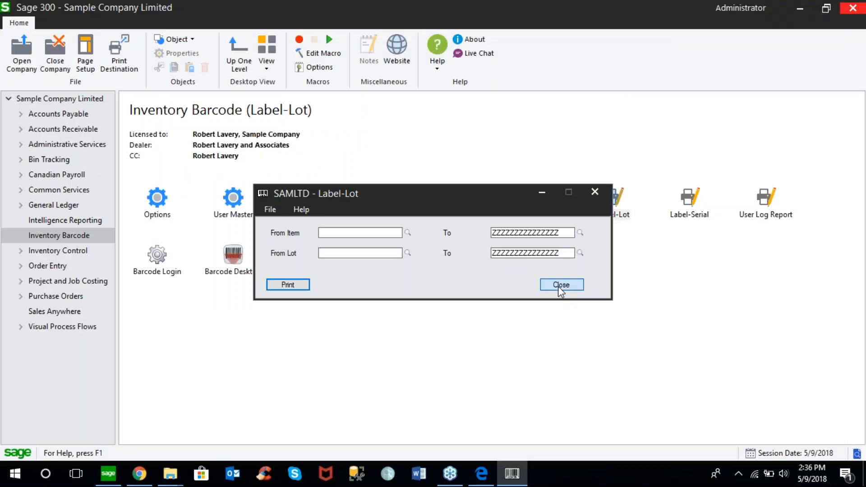
click(560, 285)
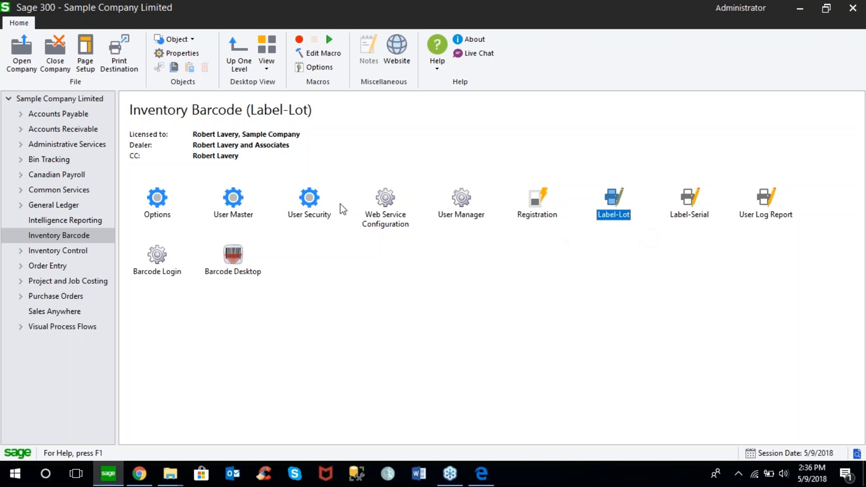
View the first existing user record in the Inventory Barcode User Master and close the window.
double_click(234, 201)
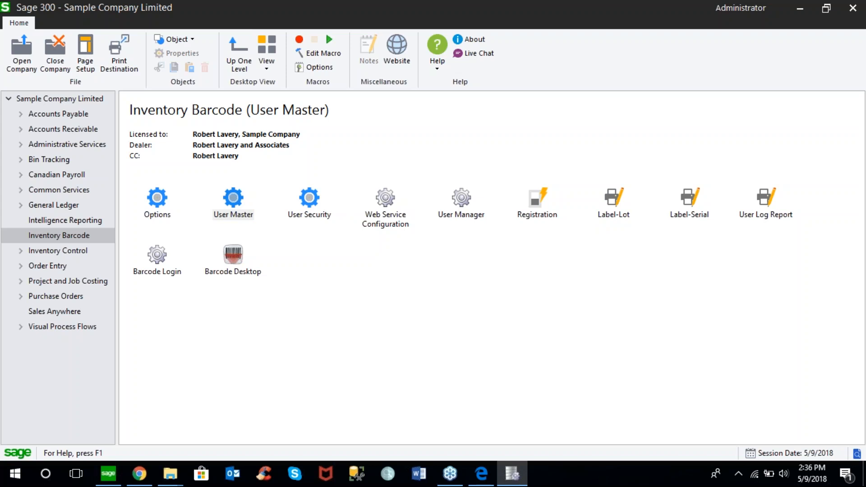
click(402, 218)
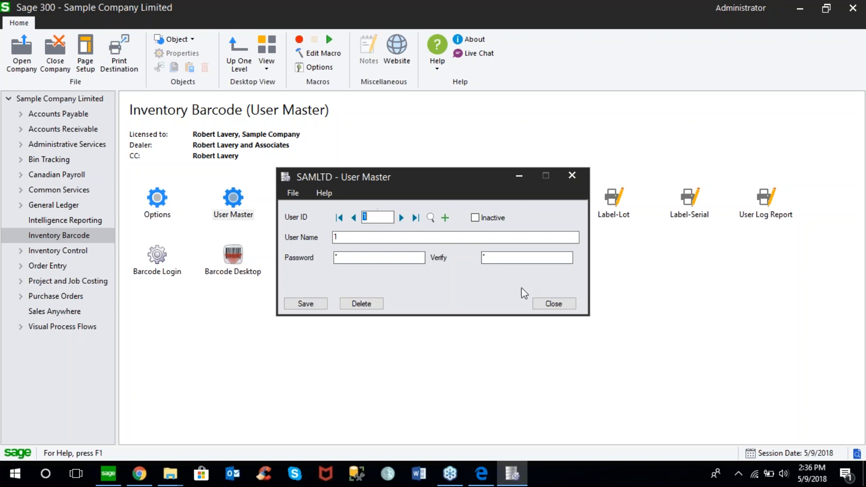
click(561, 309)
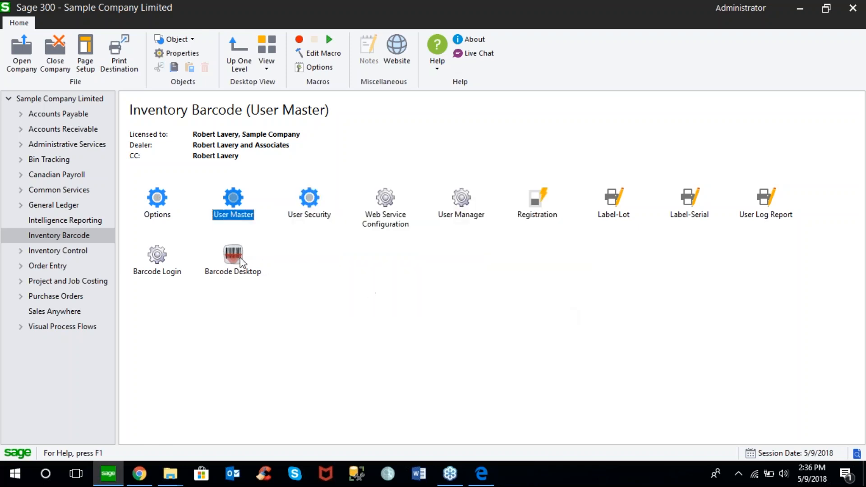
Minimize the open windows to reach the desktop and launch AutoSimply Barcode.
click(798, 9)
click(798, 9)
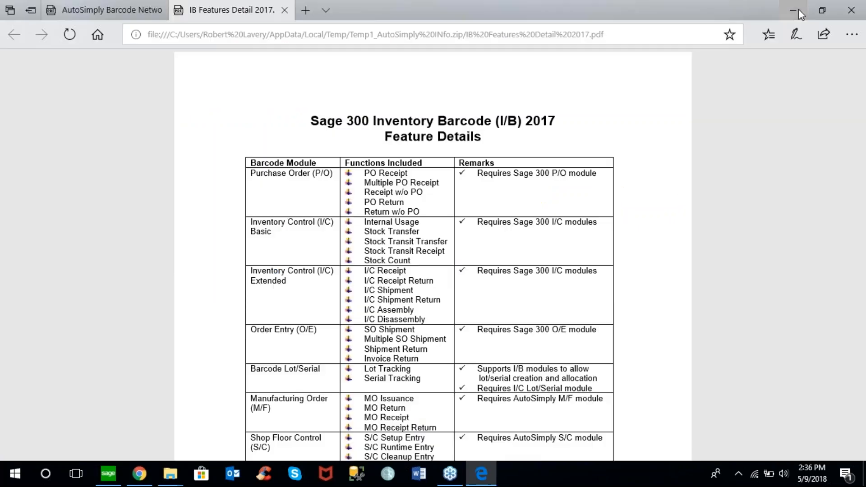
click(798, 9)
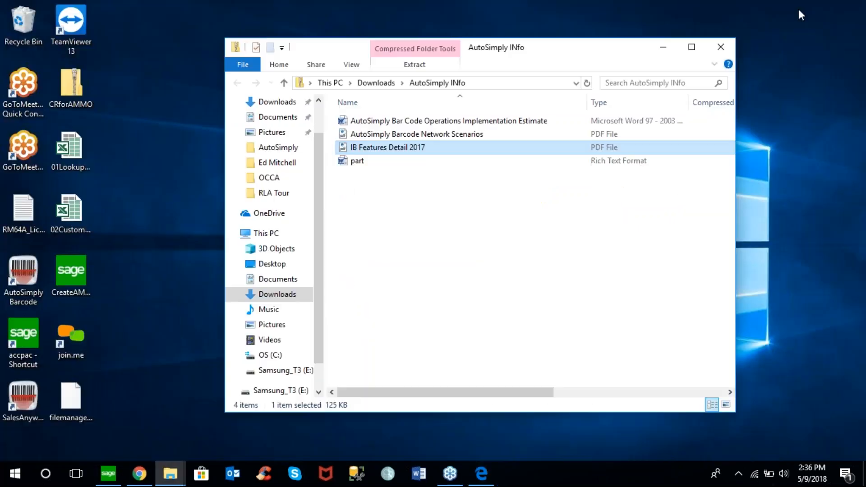
click(20, 277)
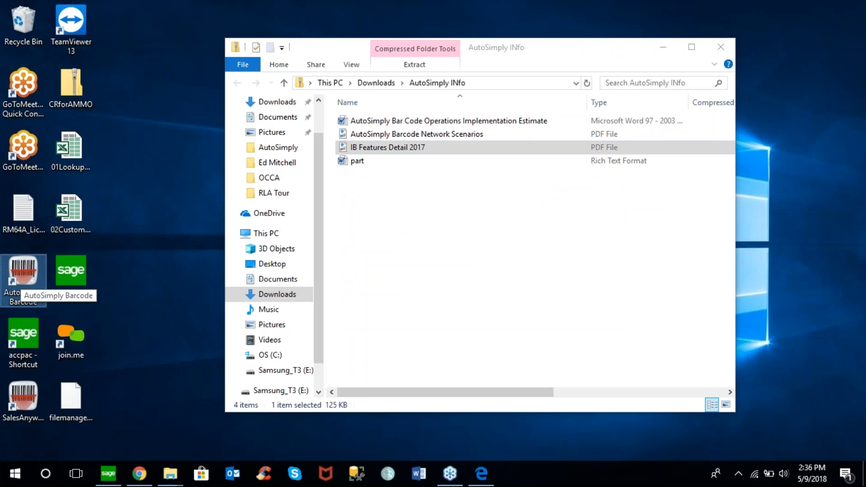
click(663, 47)
Log in to AutoSimply Barcode with the user ID and password, keeping Sample Company Limited as the company.
text(1)
key(Tab)
text(1)
key(Return)
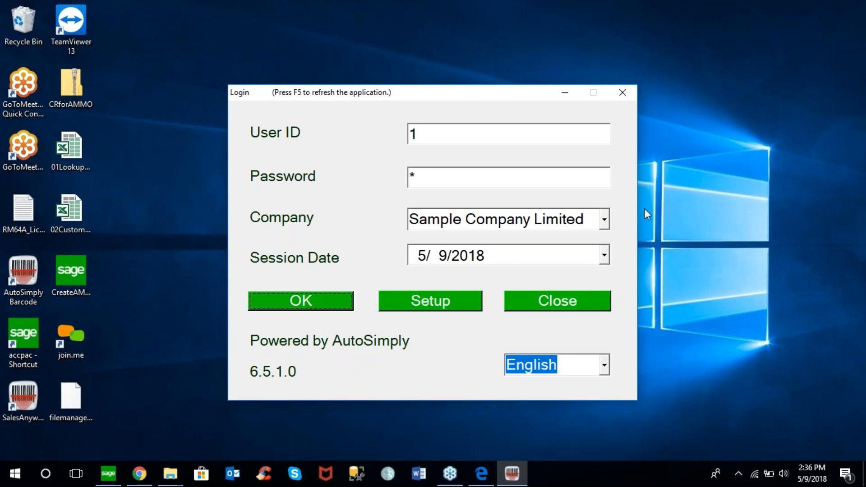
click(607, 219)
click(607, 220)
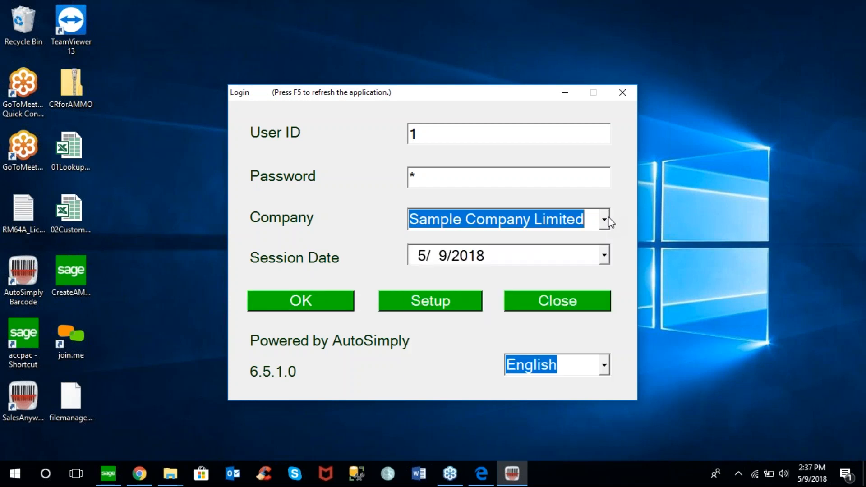
click(340, 306)
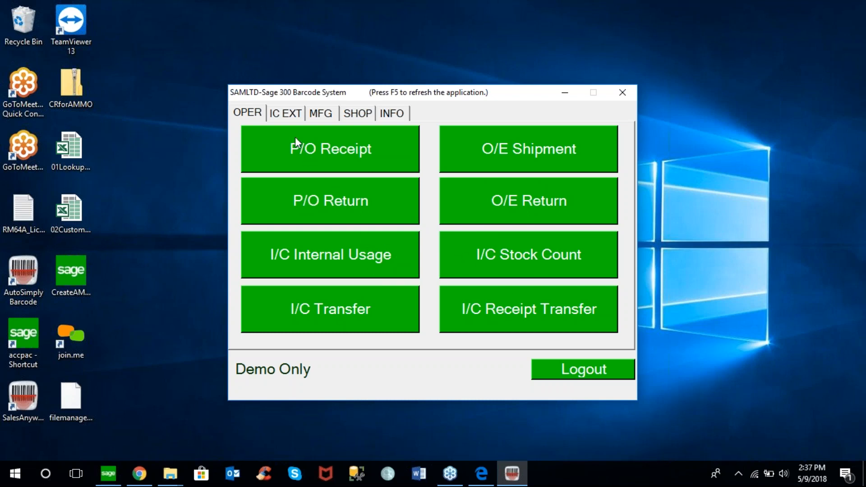
Review the barcode functions under IC EXT, MFG, SHOP and INFO, and return to the OPER functions.
click(298, 120)
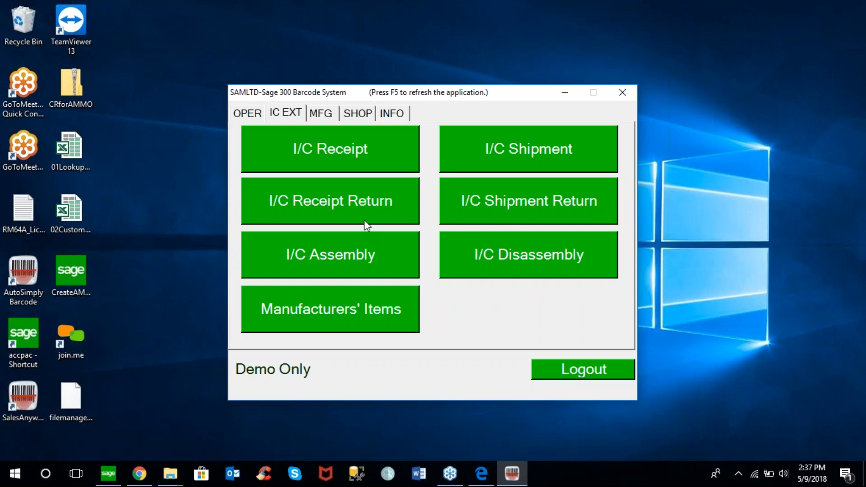
click(329, 115)
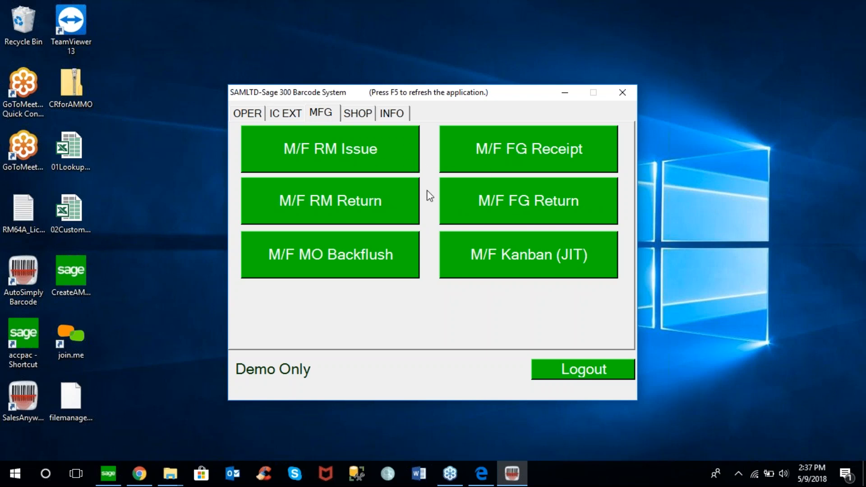
click(360, 118)
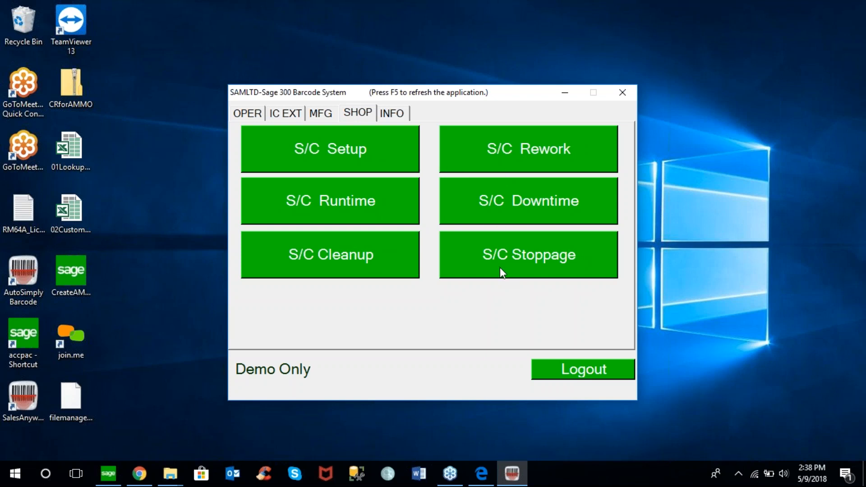
click(397, 118)
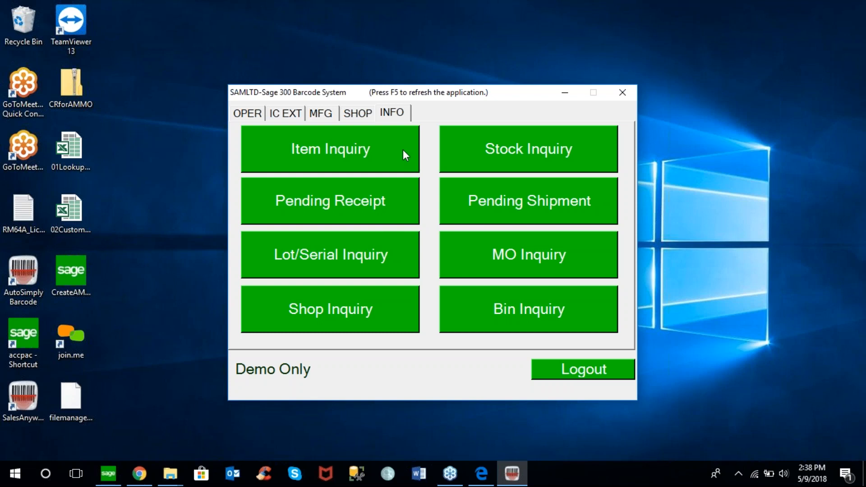
click(259, 115)
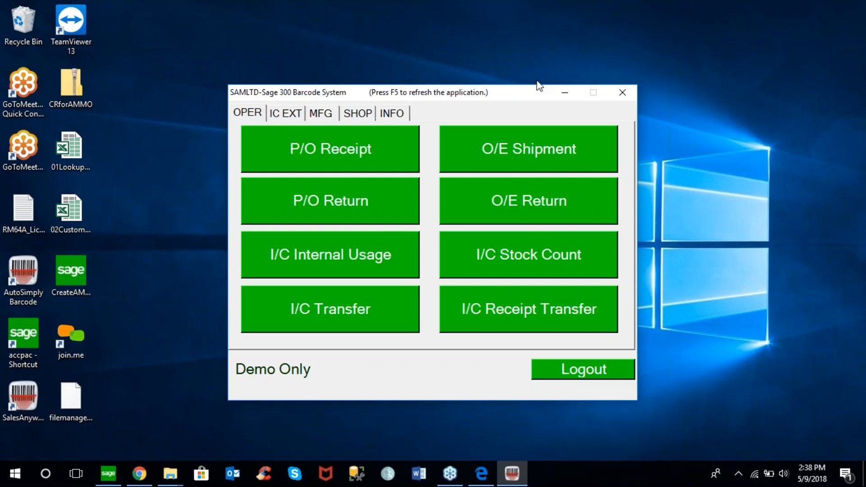
Minimize the barcode system, switch back to Sage 300, and open the Inventory Barcode User Security window.
click(569, 93)
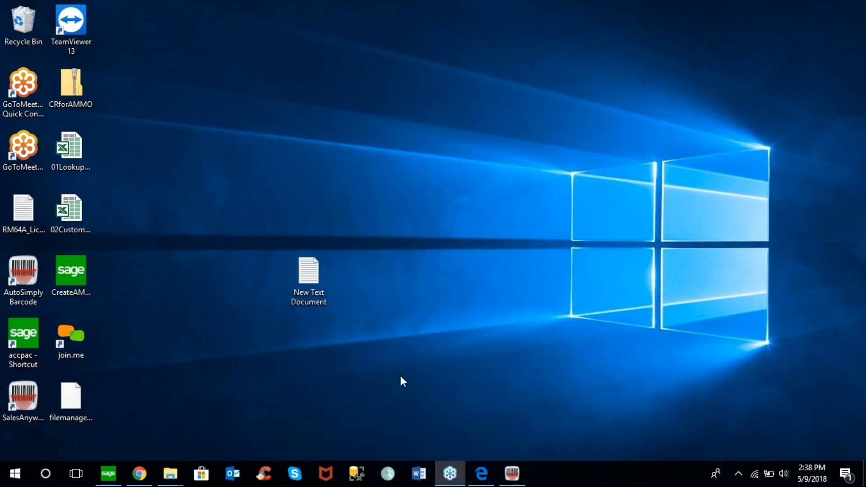
click(108, 474)
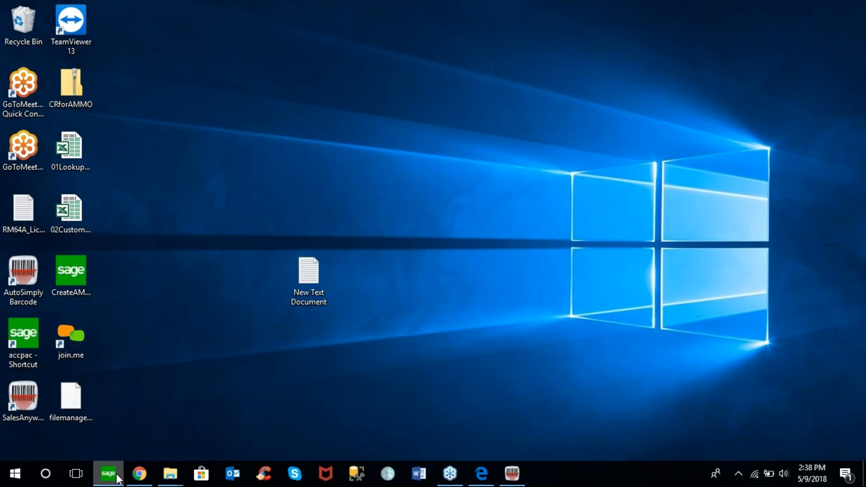
double_click(309, 198)
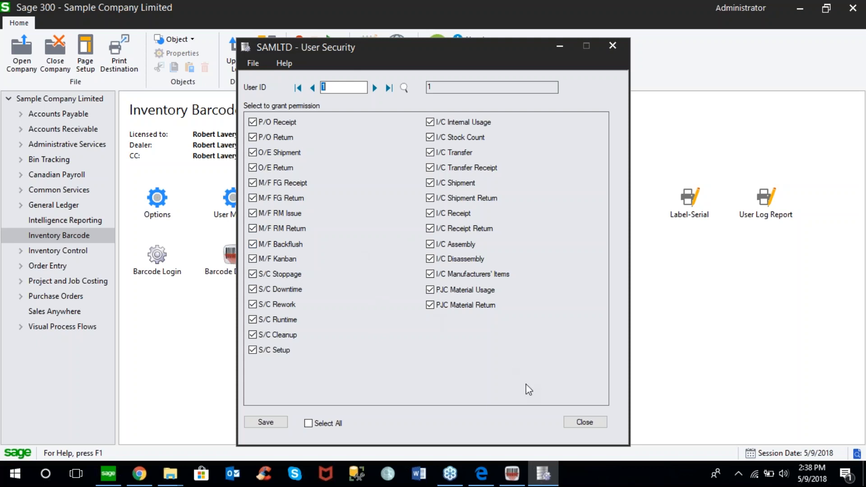
Close User Security, open Web Service Configuration, and review its SQL and Sage 300 server addresses and user ID fields.
click(581, 421)
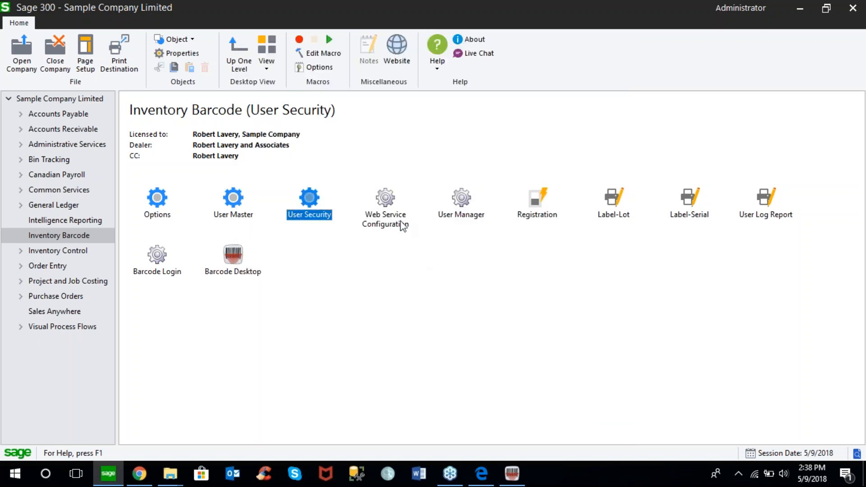
double_click(388, 203)
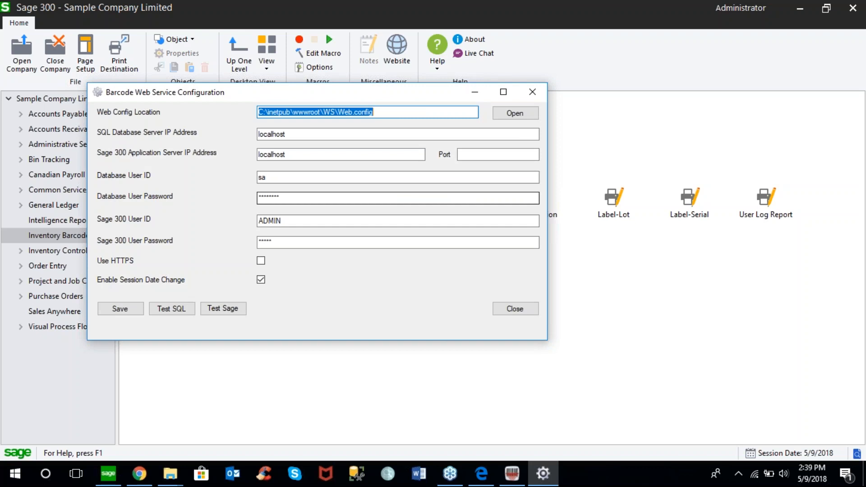
drag(285, 134, 244, 132)
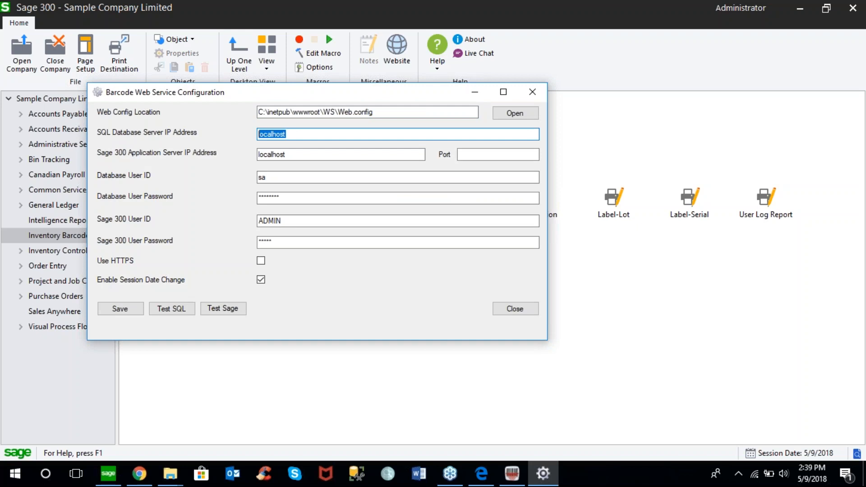
drag(293, 154, 226, 151)
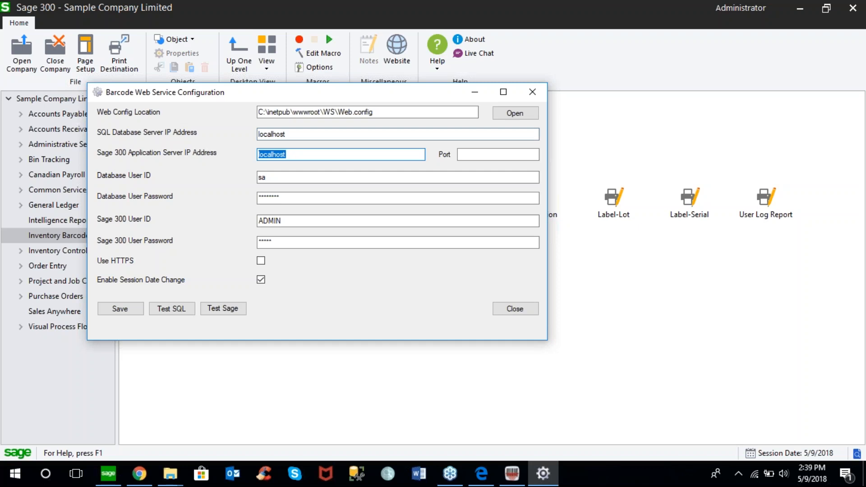
click(284, 178)
click(289, 200)
drag(288, 199, 218, 222)
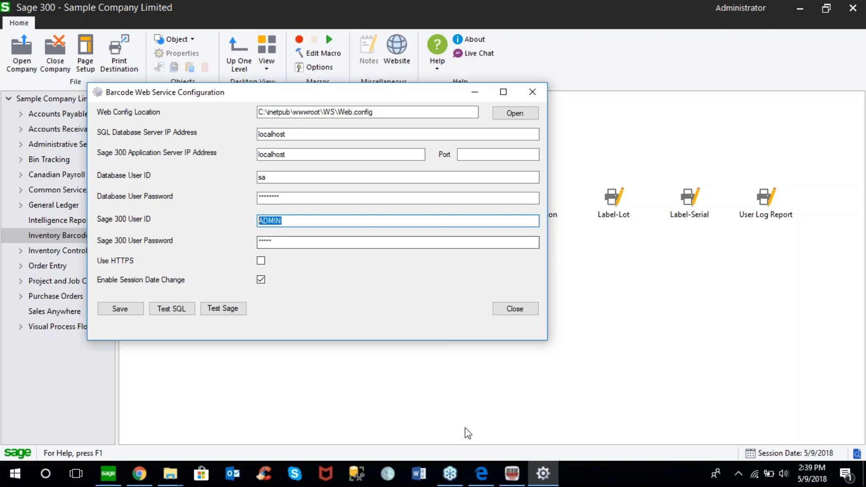
Switch to Microsoft Edge and review the AutoSimply Barcode Network Scenarios PDF from Case 1 through the VPN connection scenario, including the web service Lanpak note.
click(483, 475)
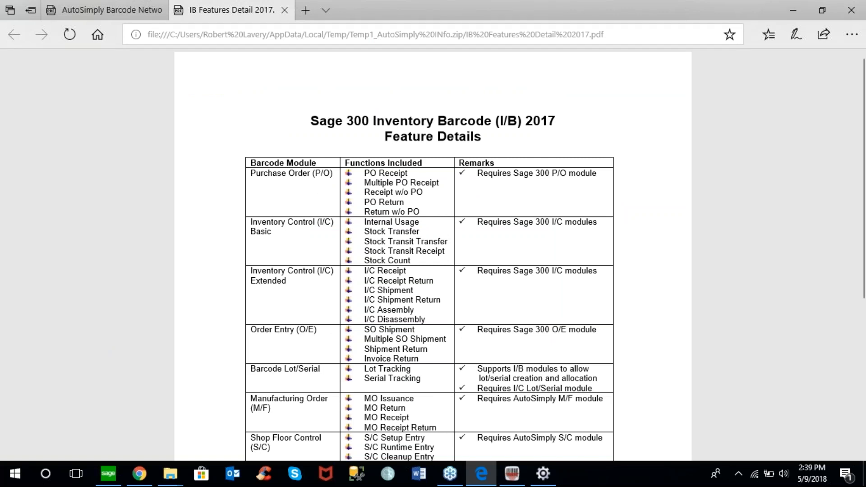
click(126, 12)
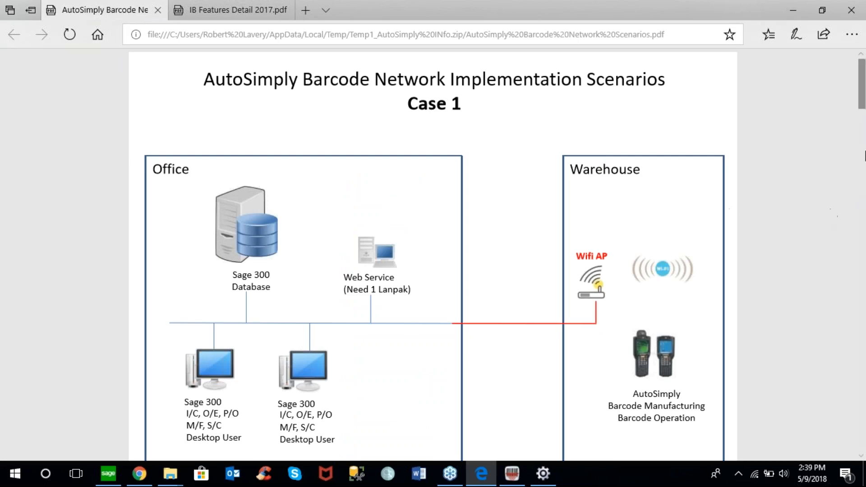
drag(861, 103, 862, 106)
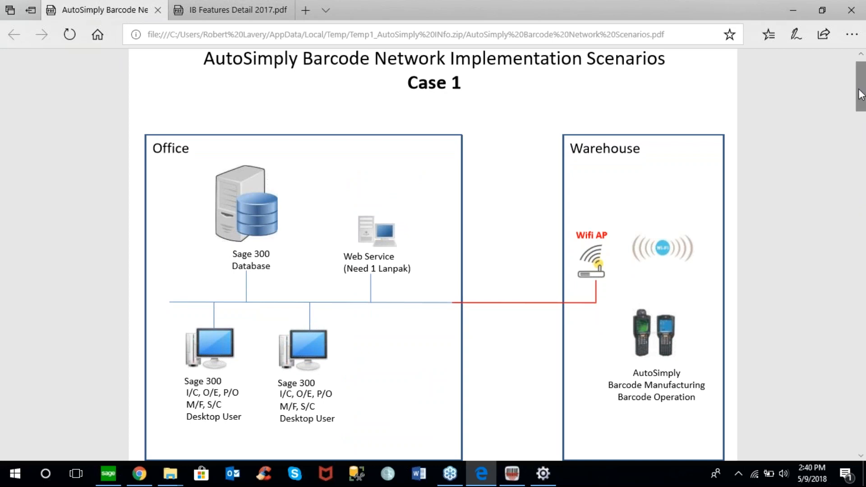
scroll(812, 129, down, 1)
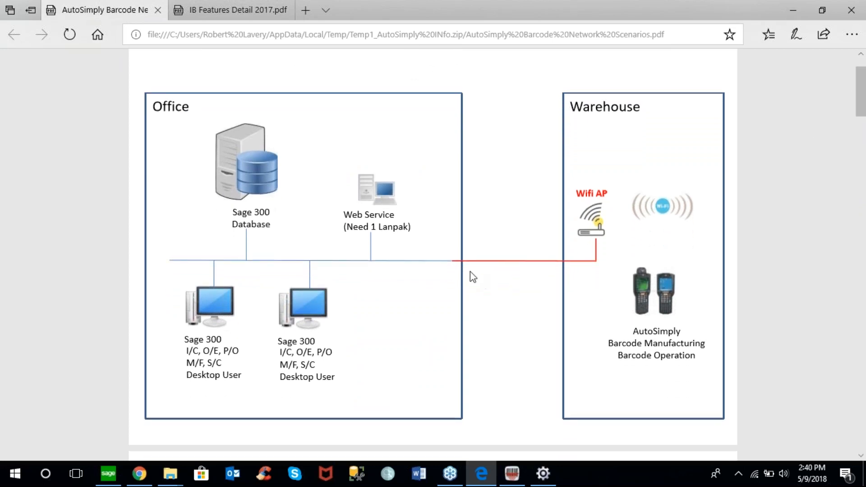
drag(347, 226, 401, 226)
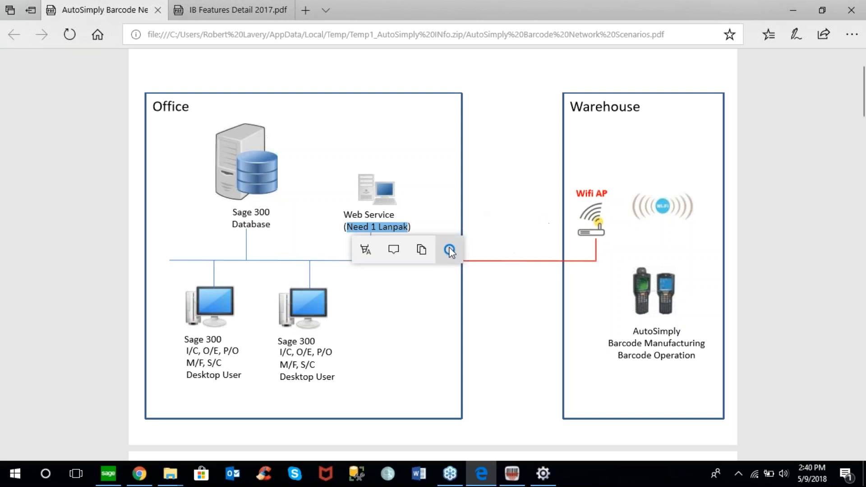
scroll(861, 135, down, 7)
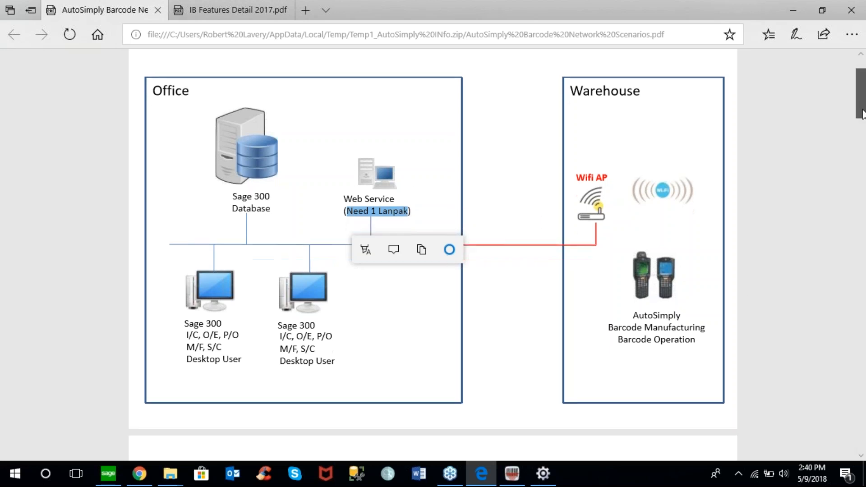
drag(863, 149, 863, 225)
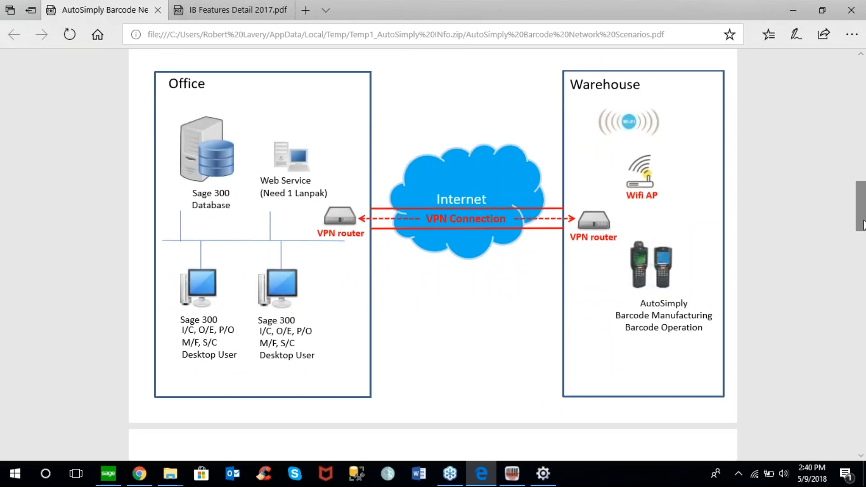
drag(863, 224, 864, 94)
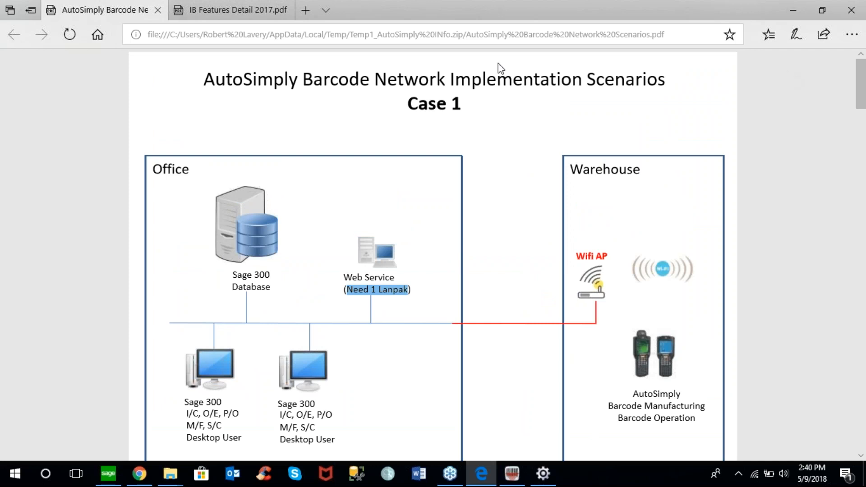
Check the Inventory Control Basic requirement in the IB Features Detail 2017 PDF, and bring up the barcode system's OPER functions.
click(255, 15)
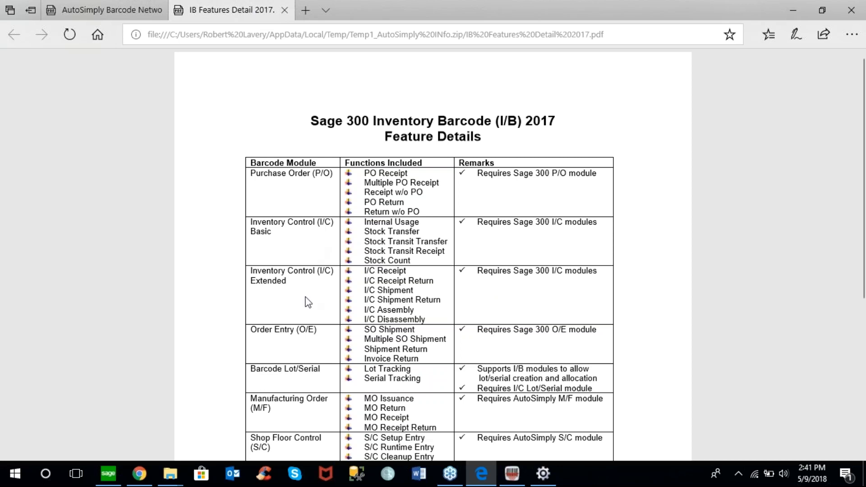
drag(478, 223, 591, 224)
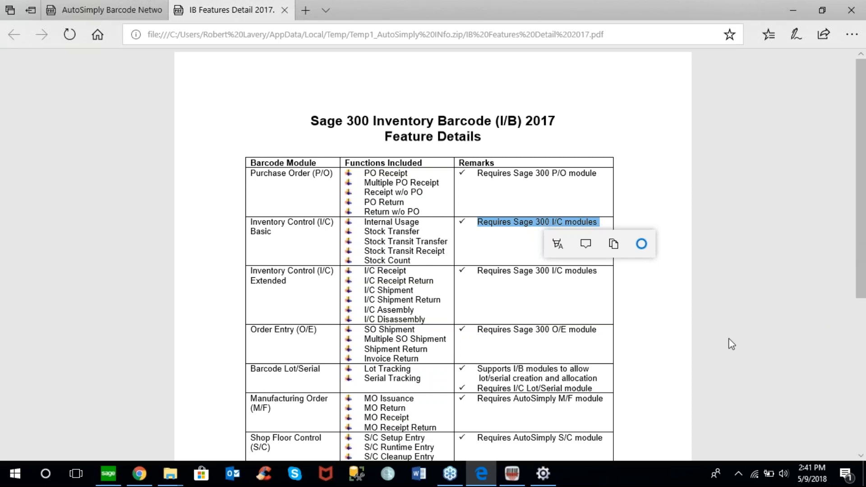
click(514, 479)
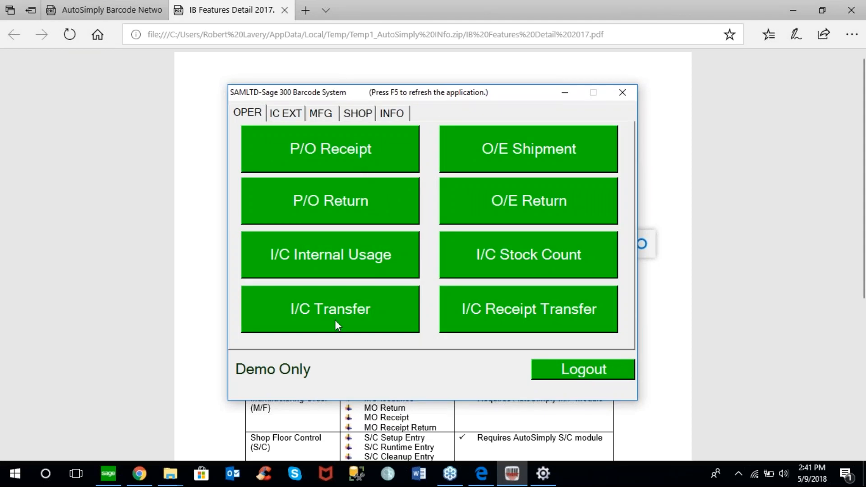
Switch back to Sage 300 and start a new purchase order in P/O Purchase Order Entry for vendor 1400.
click(108, 474)
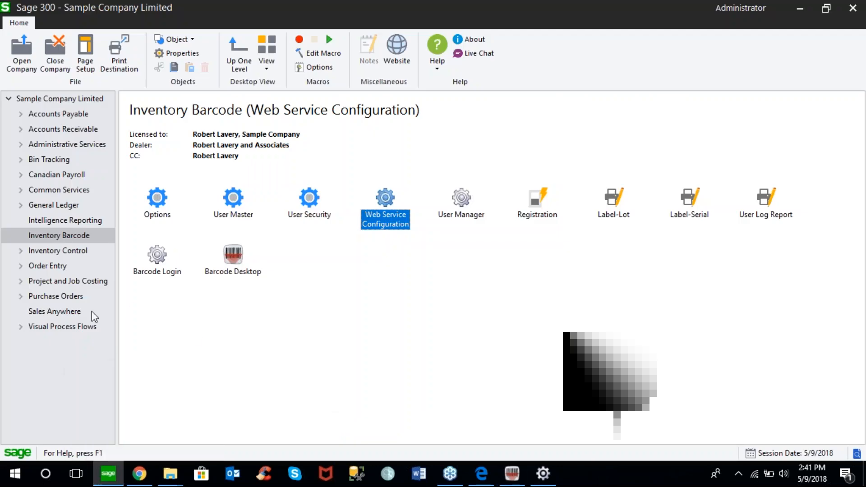
click(21, 297)
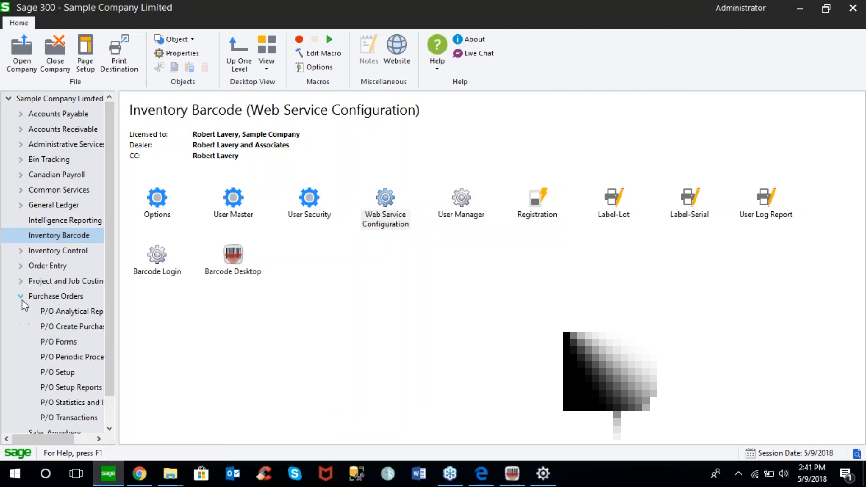
click(73, 419)
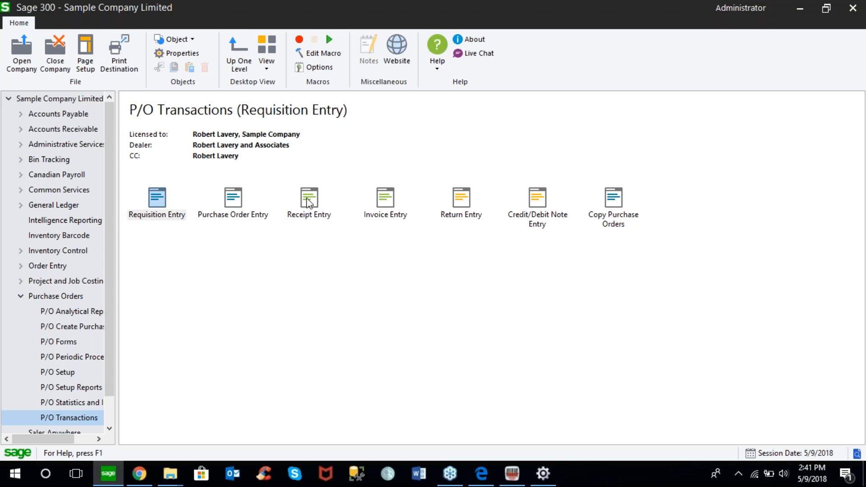
double_click(241, 203)
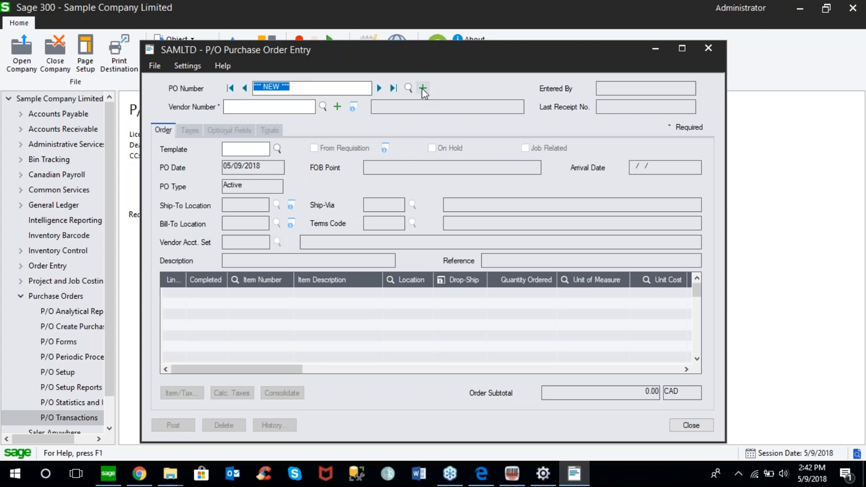
click(302, 107)
text(1400)
key(Tab)
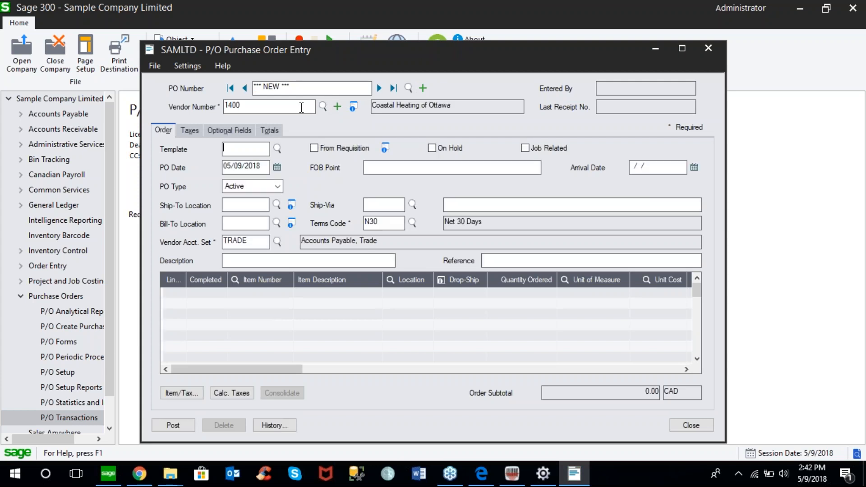
Add item A1-103/0 at location 1 with quantity ordered 25, and post the purchase order without printing it.
click(277, 293)
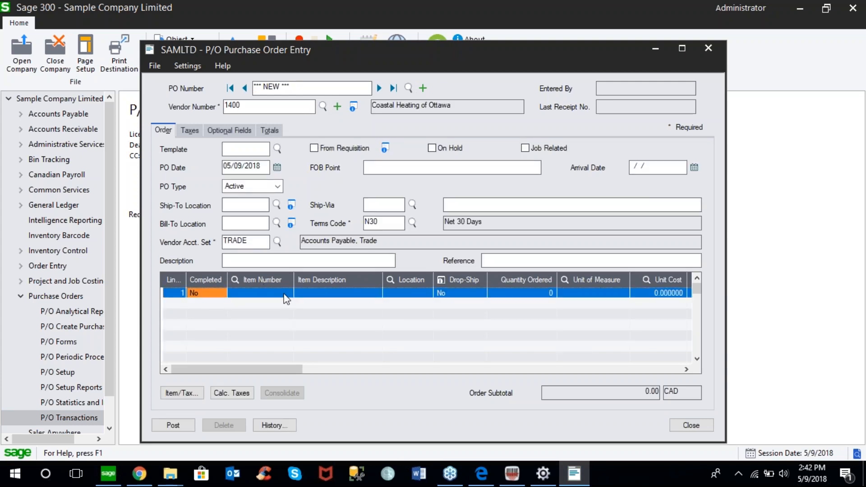
click(287, 293)
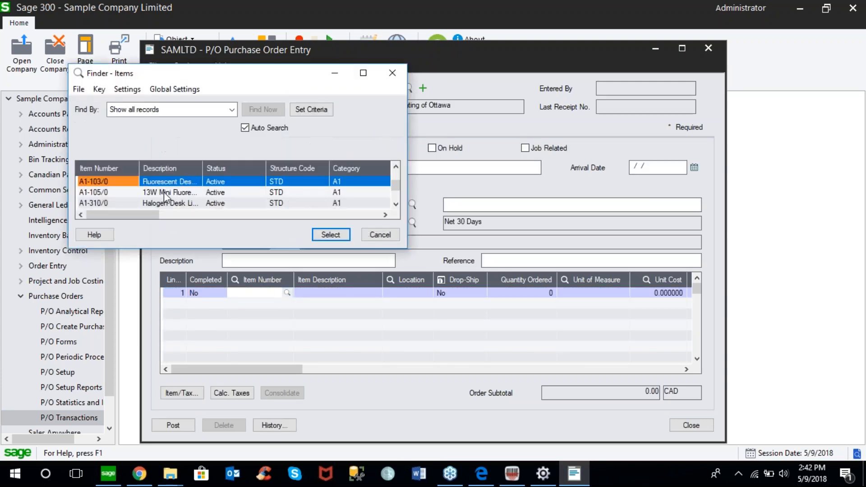
double_click(135, 182)
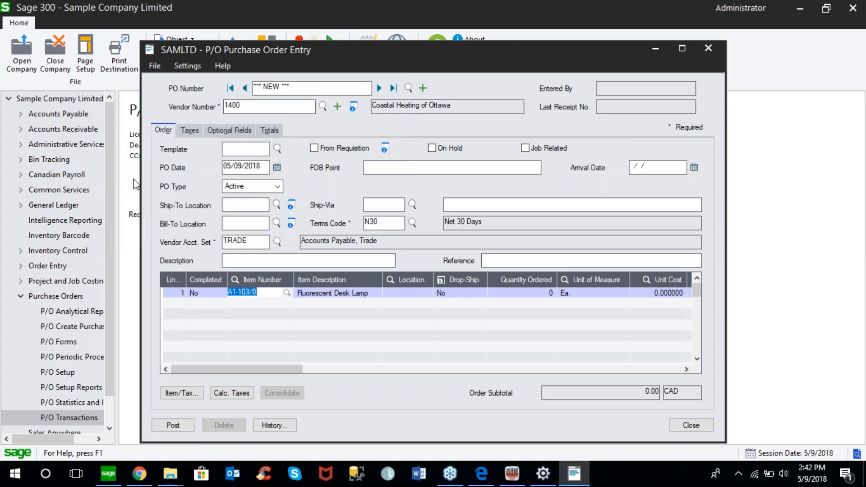
text(1)
key(Tab)
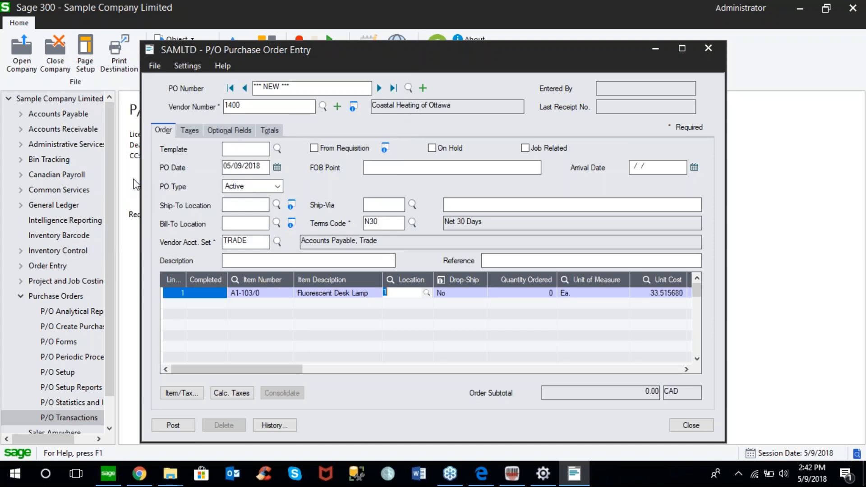
key(Tab)
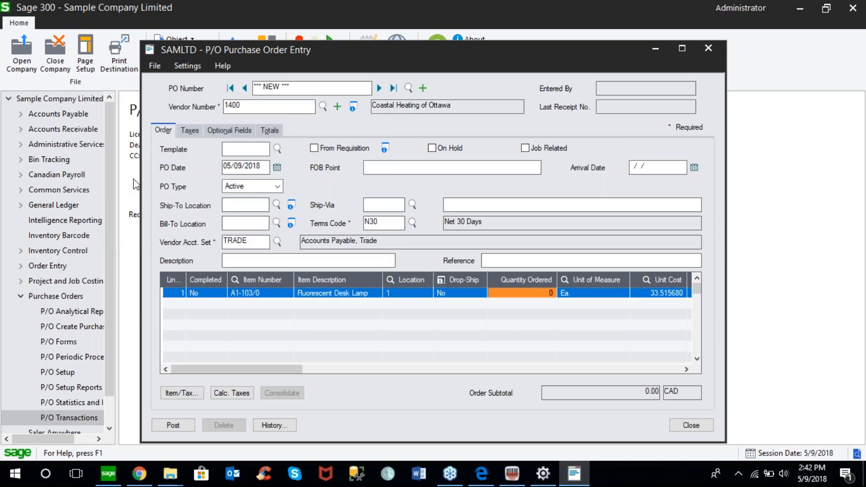
text(25)
key(Tab)
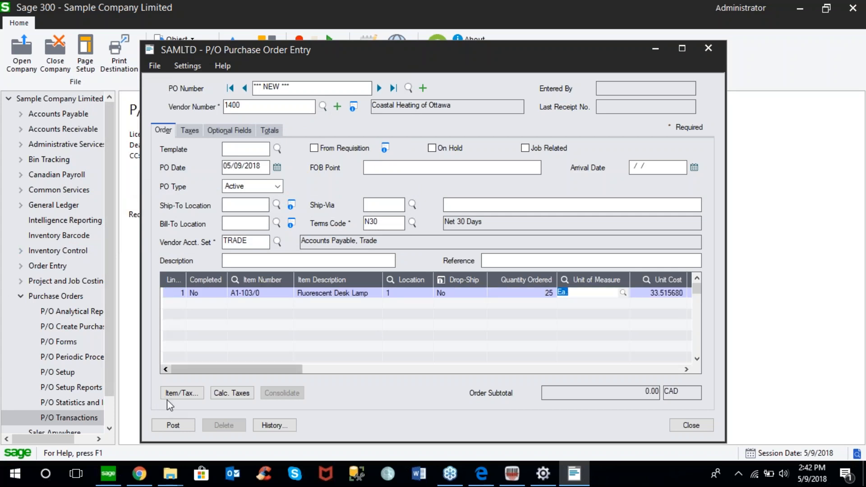
click(173, 425)
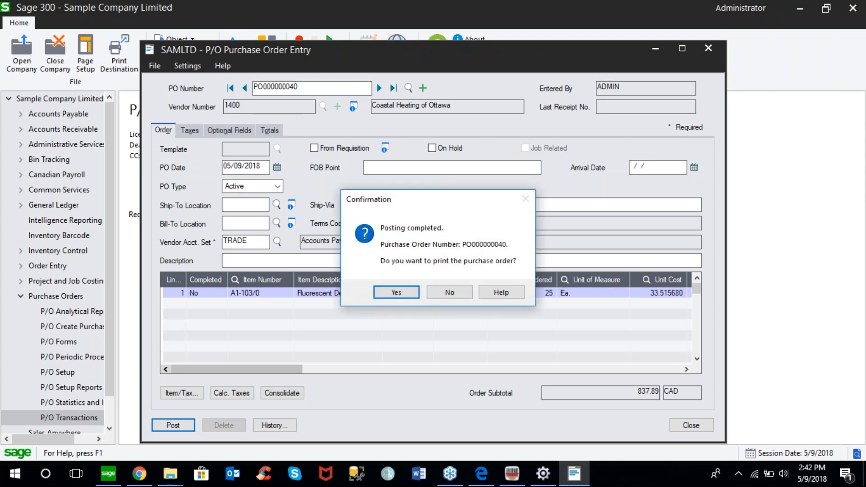
click(449, 291)
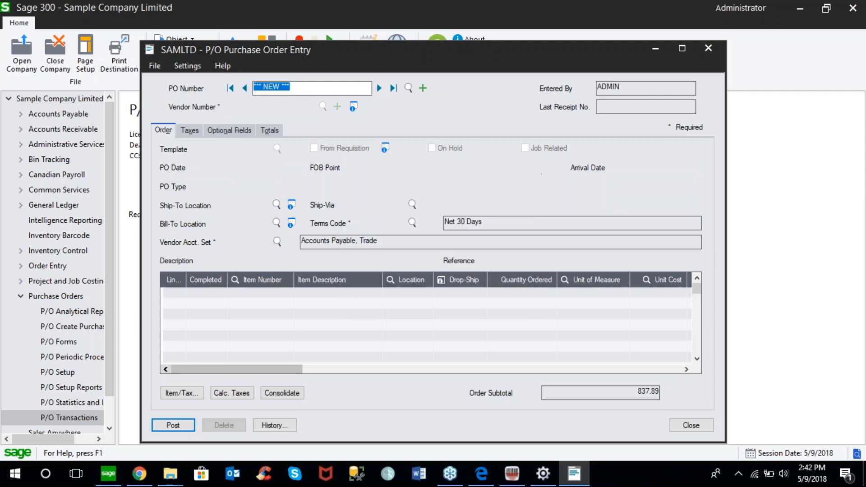
Open Bin Setup in Bin Tracking for location 1 and examine its bins and the item quantity, serial and lot columns.
click(23, 160)
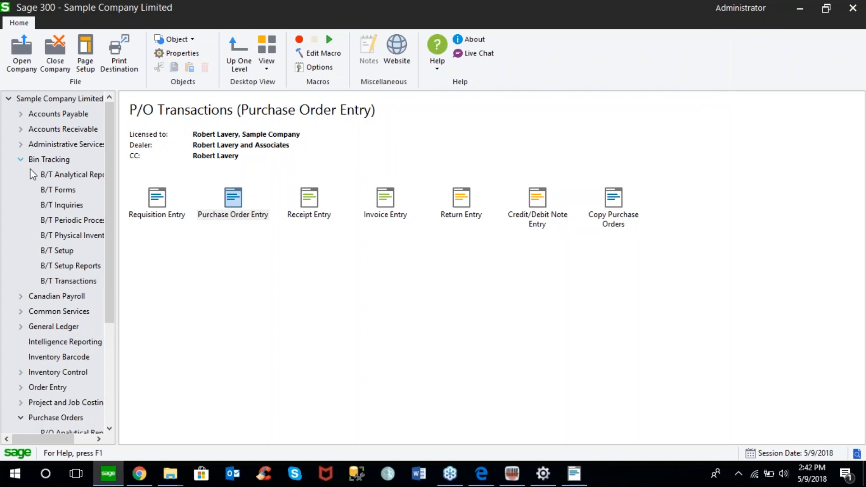
click(66, 252)
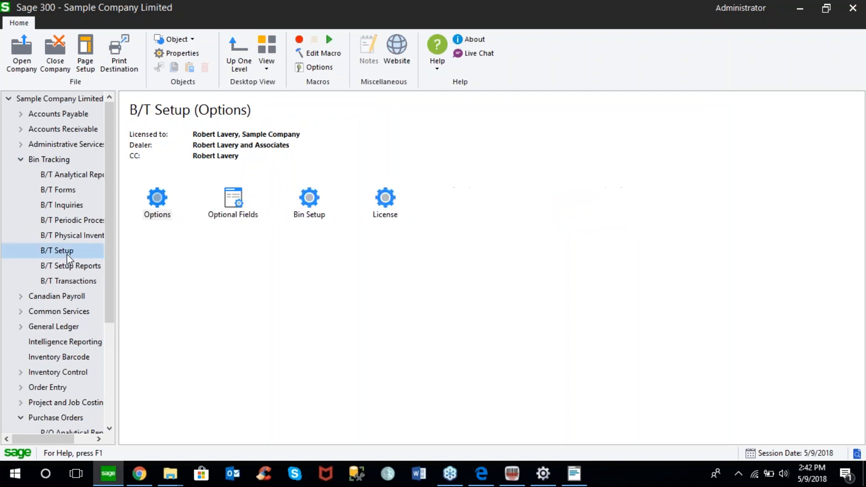
double_click(308, 199)
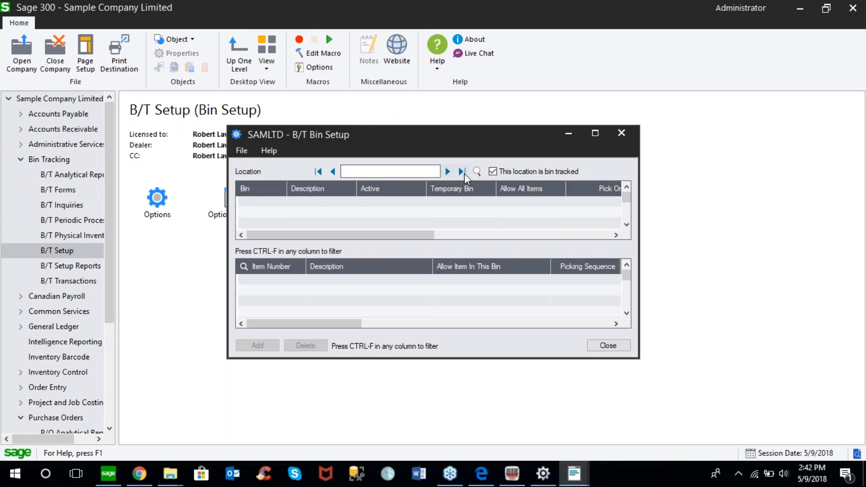
click(448, 171)
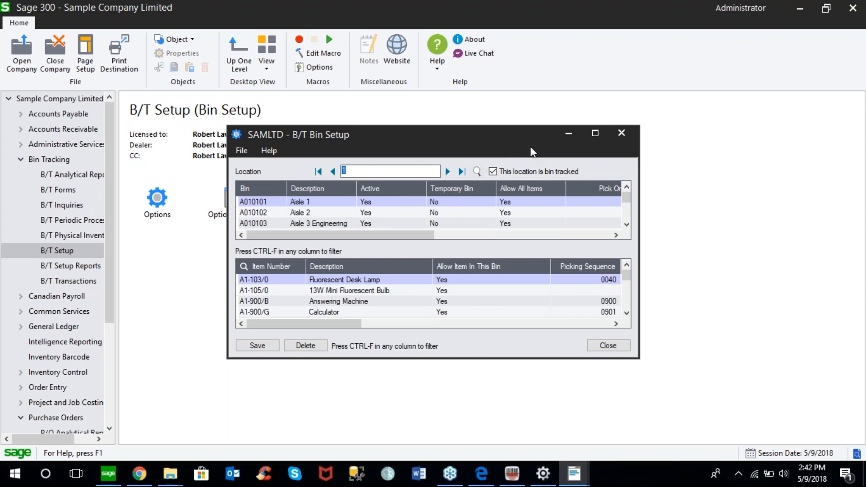
click(594, 134)
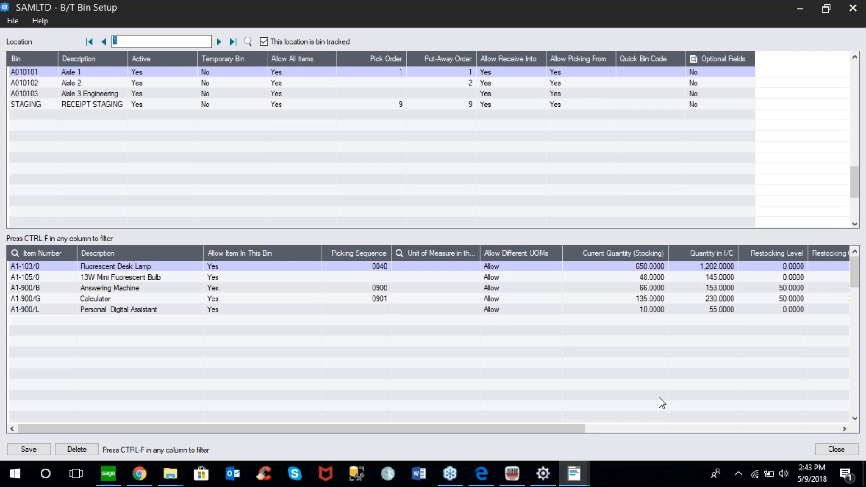
drag(580, 430, 769, 422)
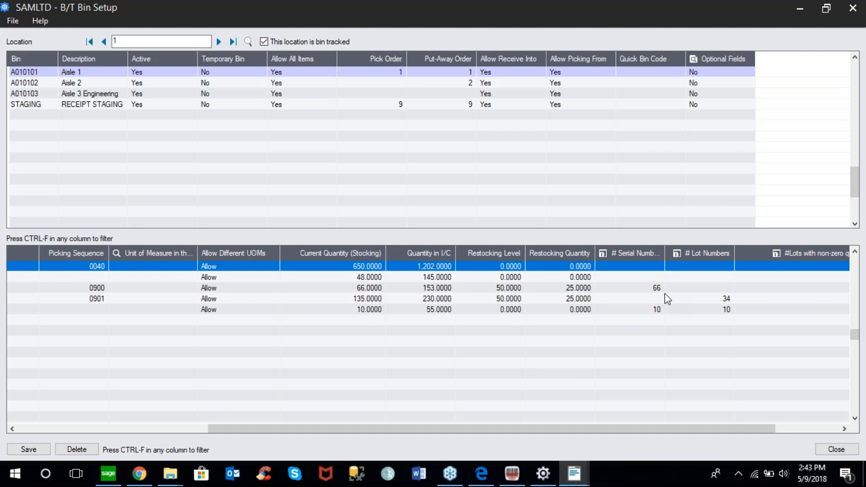
View the serial numbers of the Answering Machine and the lot numbers of the Calculator held in bin A010101.
click(653, 288)
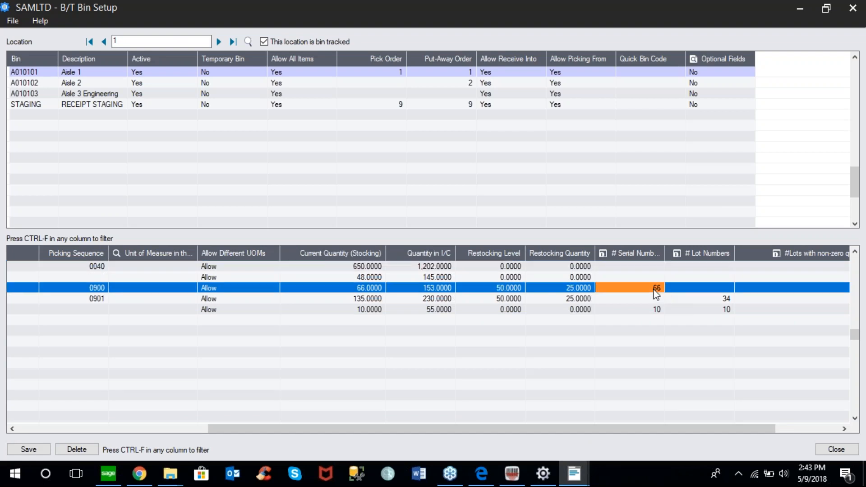
click(604, 253)
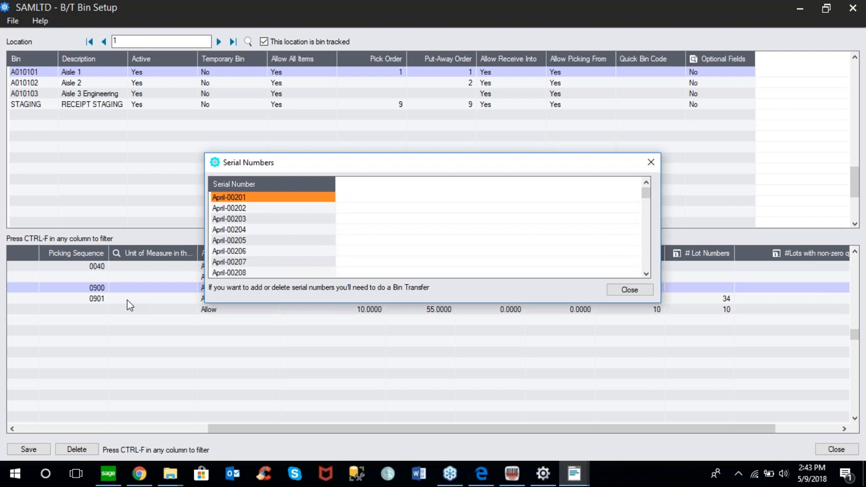
click(639, 288)
click(716, 299)
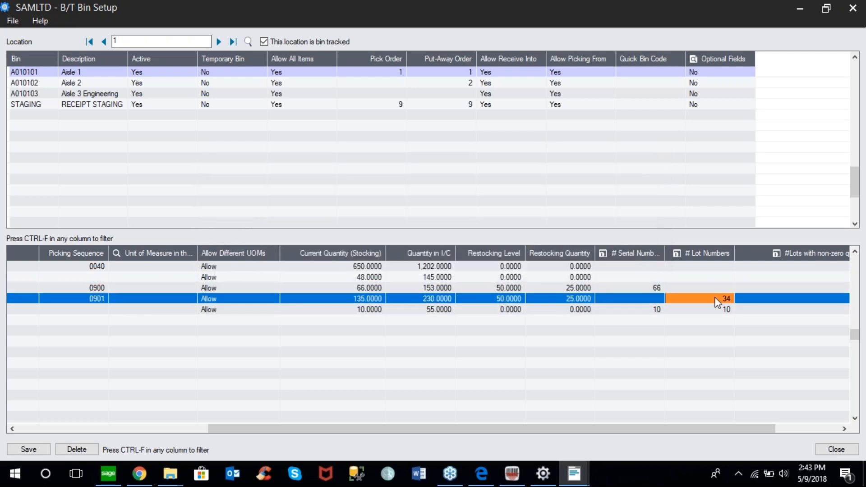
click(674, 252)
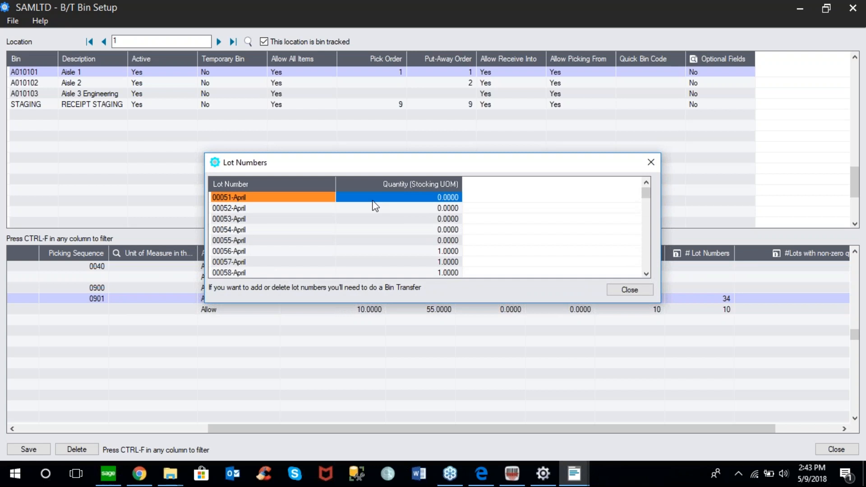
click(638, 293)
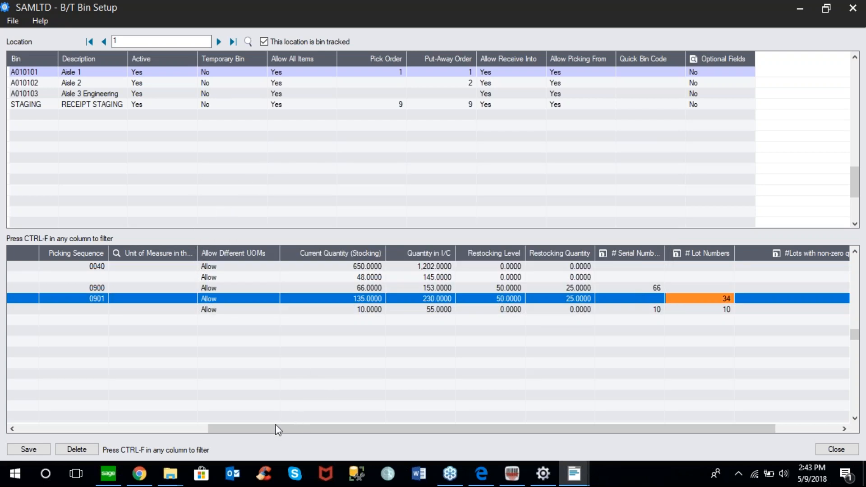
Compare the bin's current stocking quantity with the I/C quantity for item A1-103/0, and close Bin Setup.
drag(275, 426, 68, 429)
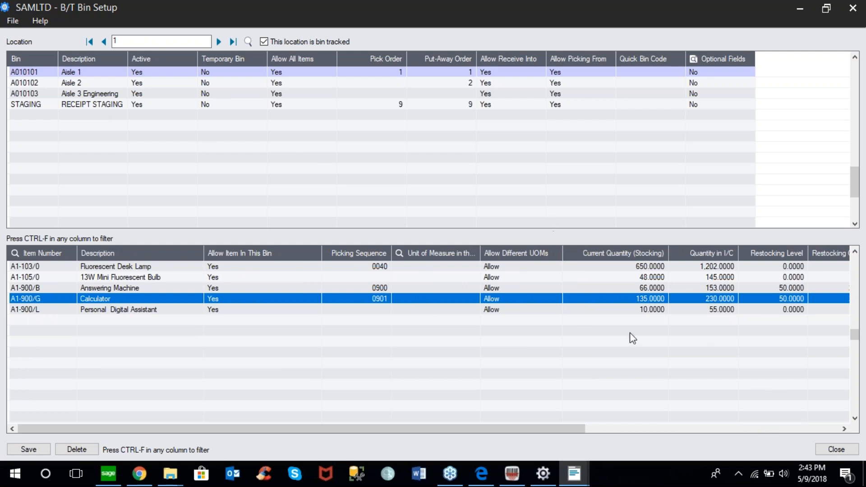
click(65, 265)
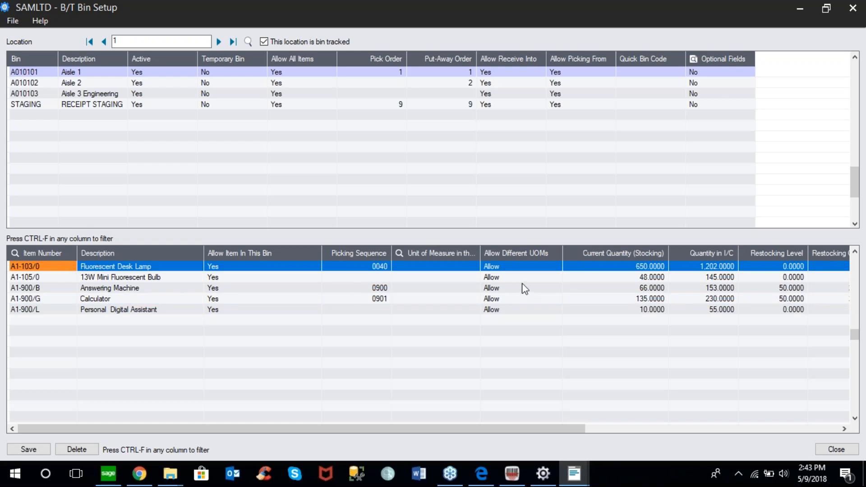
click(643, 268)
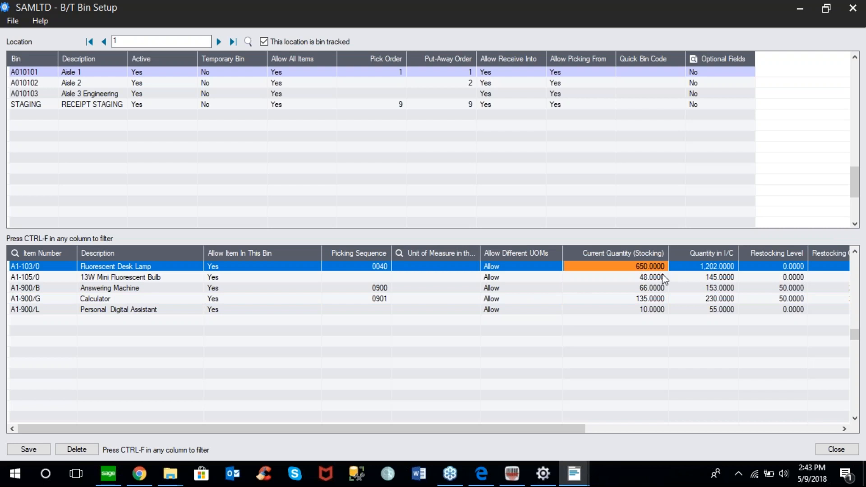
click(698, 271)
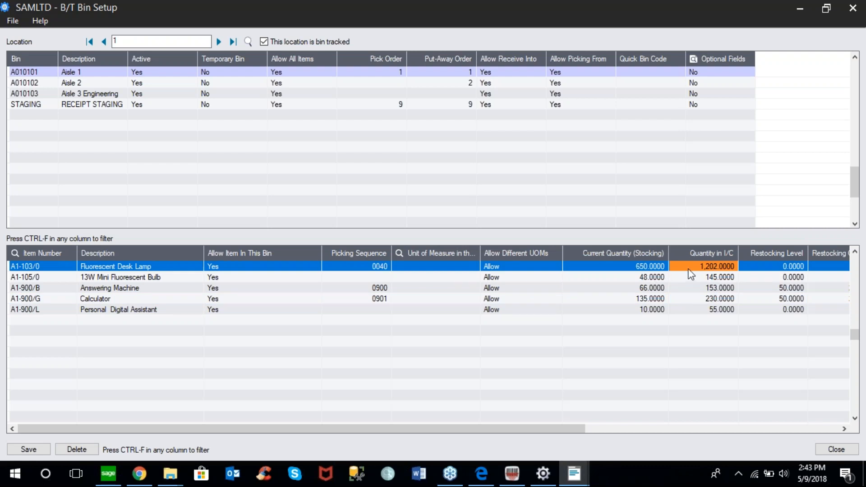
click(651, 269)
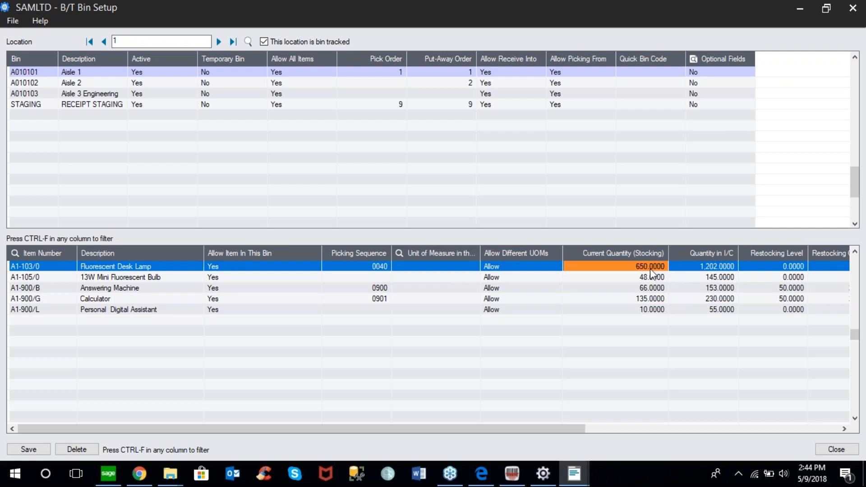
click(704, 266)
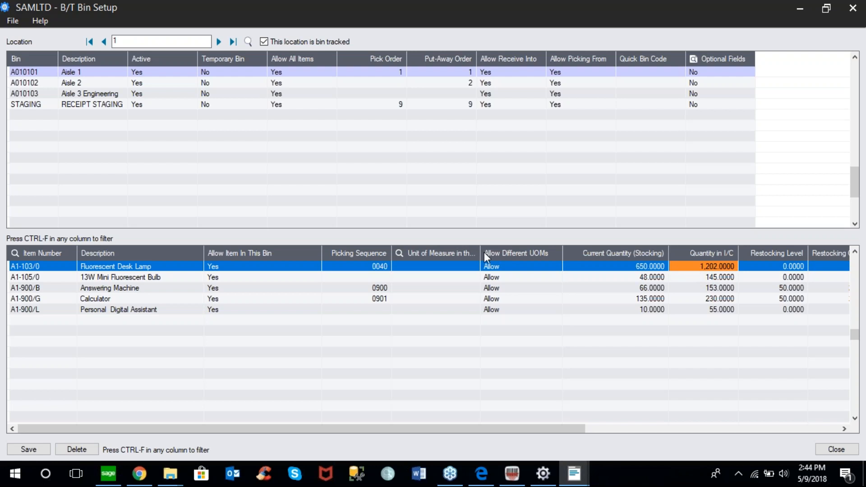
click(837, 449)
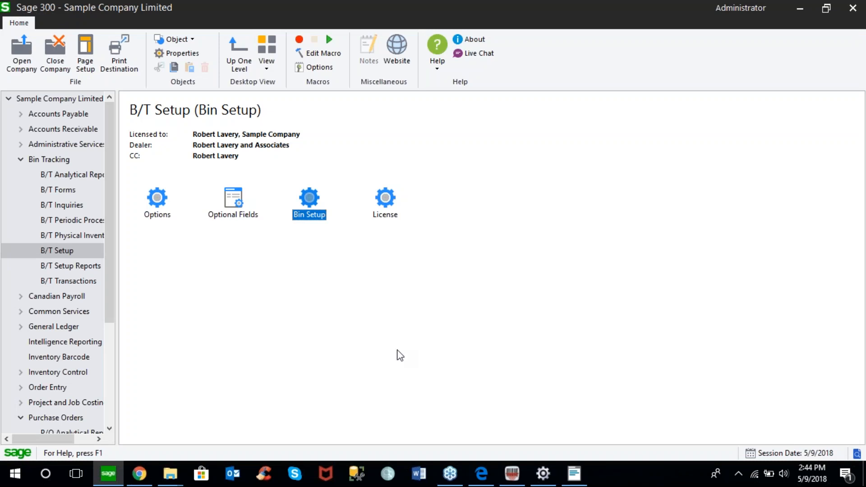
Return to P/O Purchase Order Entry, review the item line of the most recent purchase order, and close the window.
click(573, 474)
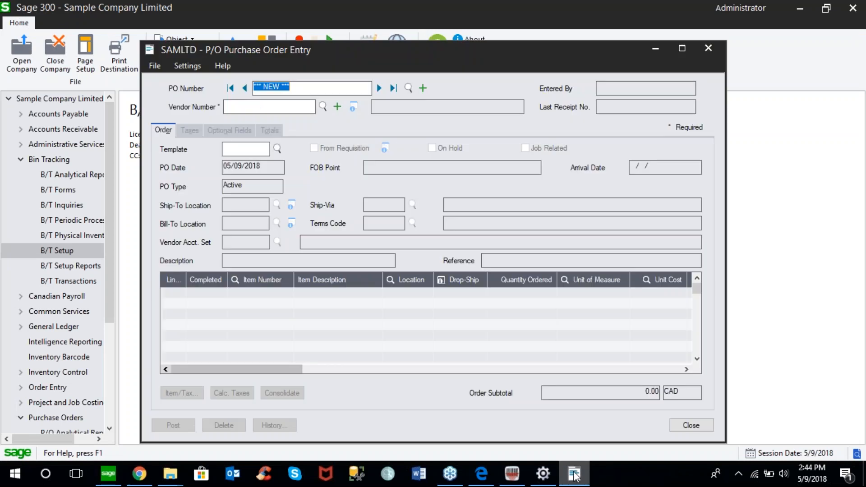
click(393, 87)
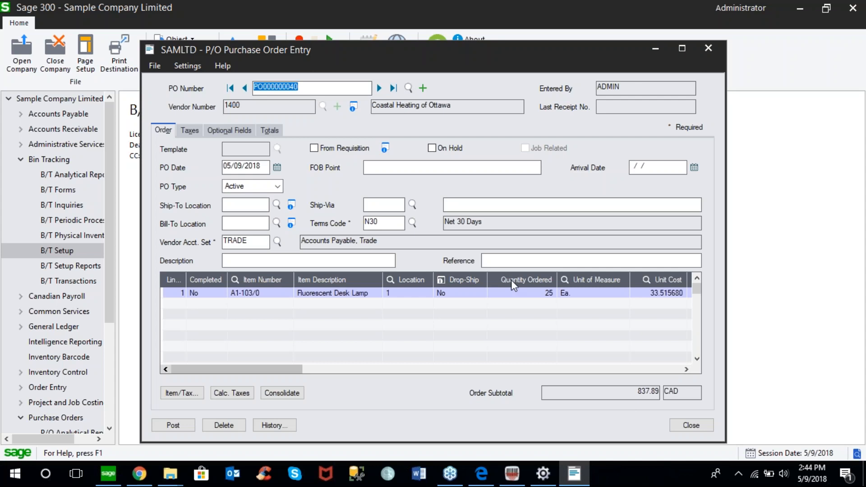
click(518, 293)
click(273, 295)
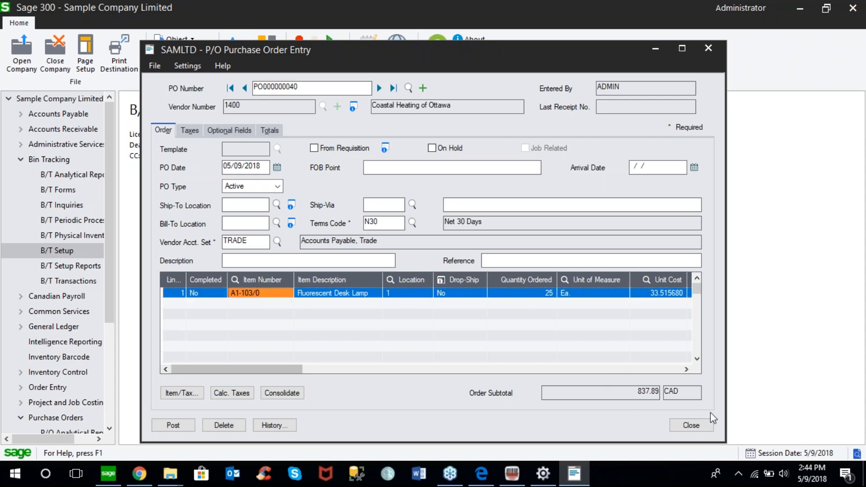
click(692, 426)
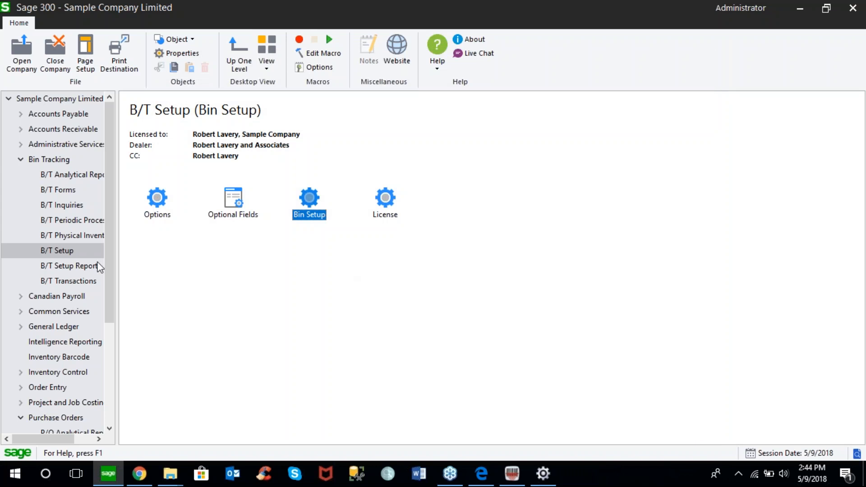
Open P/O Receipt Entry, check the last receipt and the most recent entries in the receipts finder, and close it.
click(20, 159)
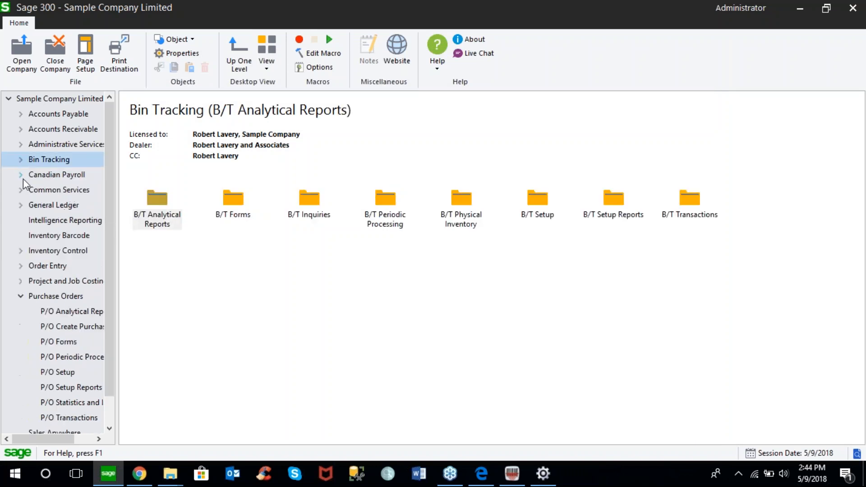
click(55, 417)
double_click(301, 202)
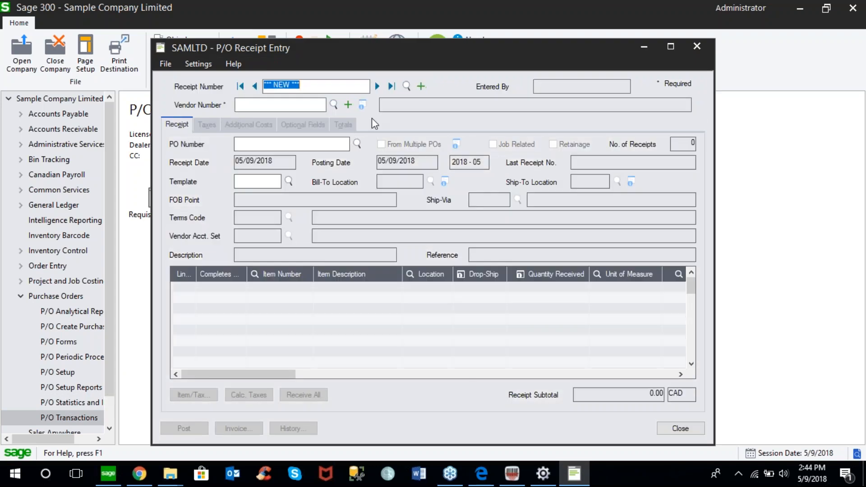
click(392, 86)
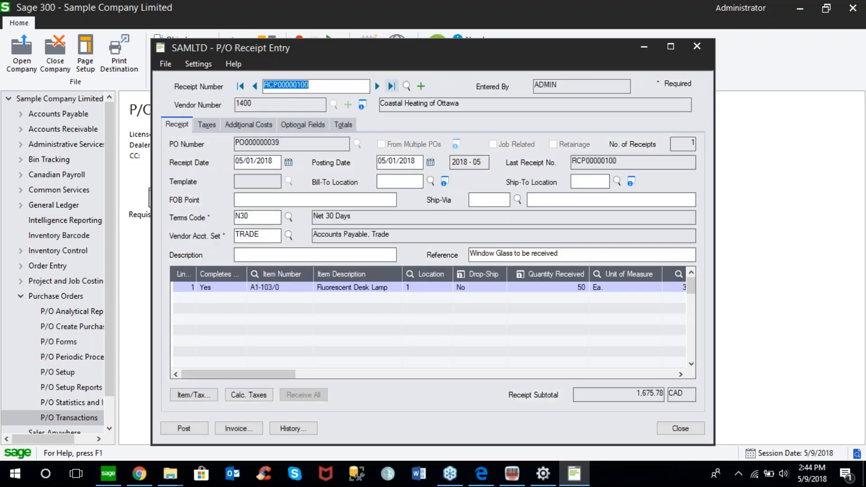
click(407, 86)
click(395, 205)
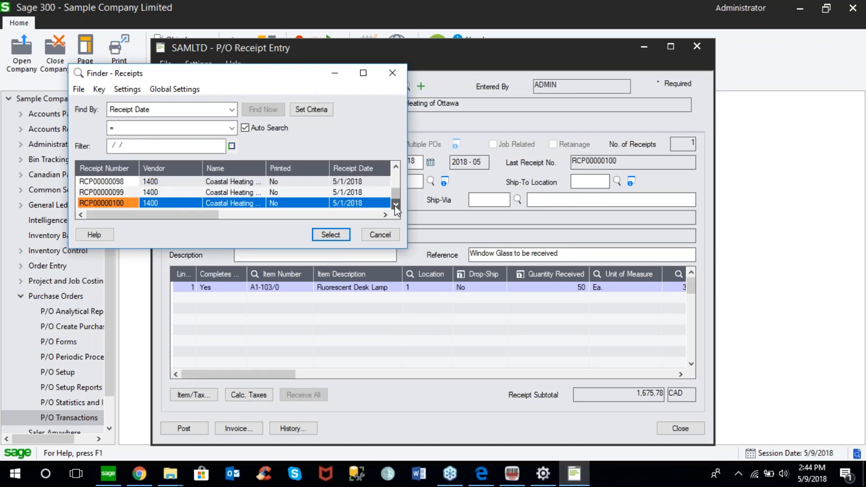
click(372, 234)
click(682, 428)
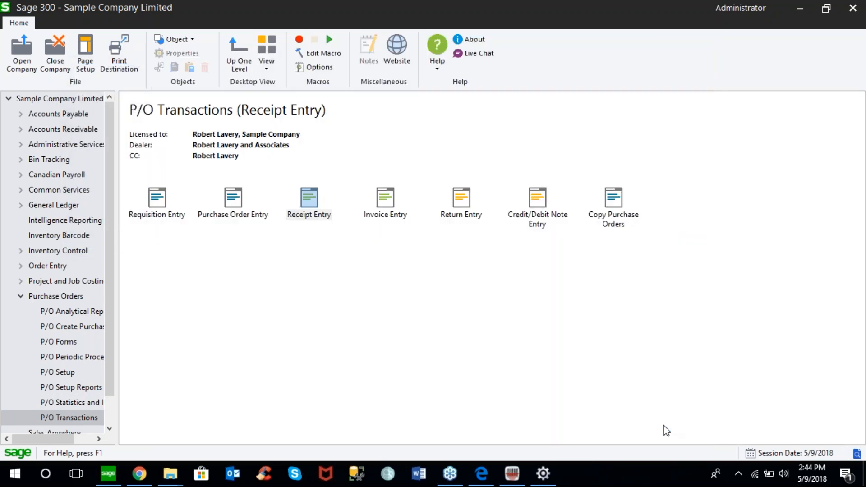
Switch to the Sage 300 Barcode System, start a Single PO Receipt, and look up the newest purchase order for vendor 1400.
click(512, 472)
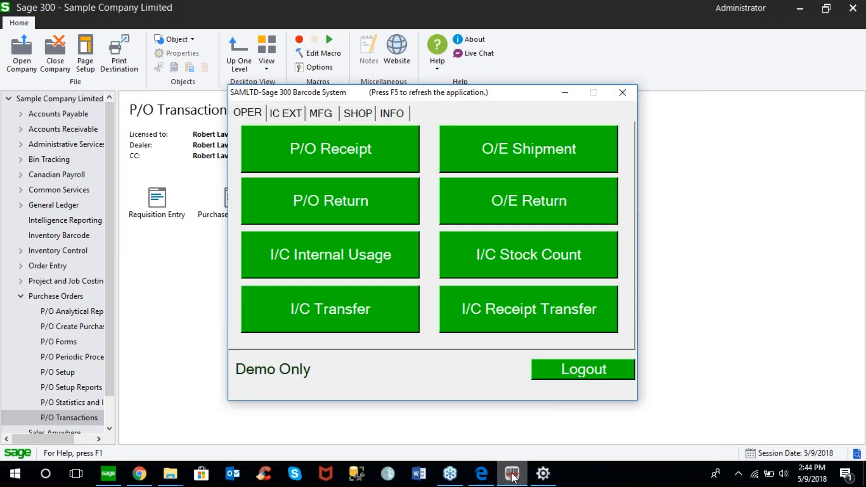
click(348, 156)
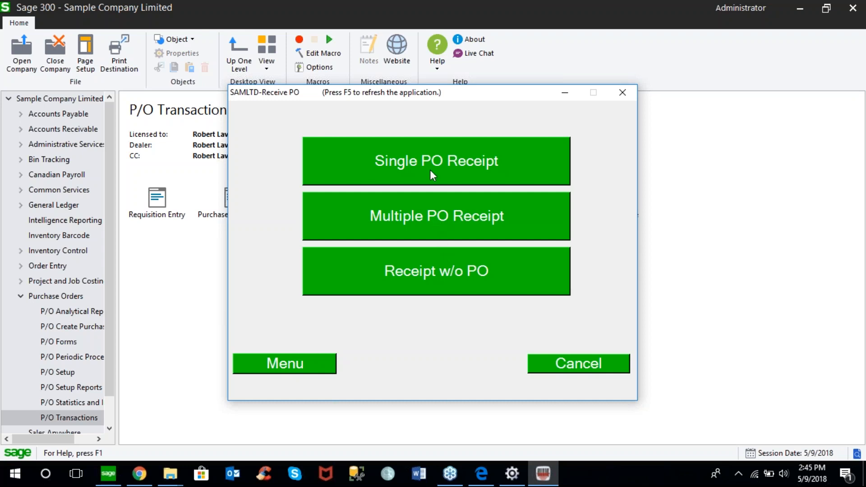
click(422, 157)
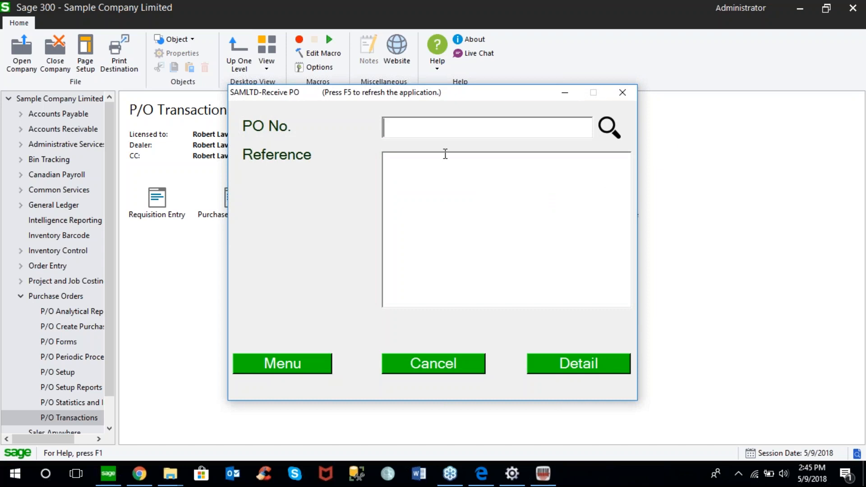
click(611, 130)
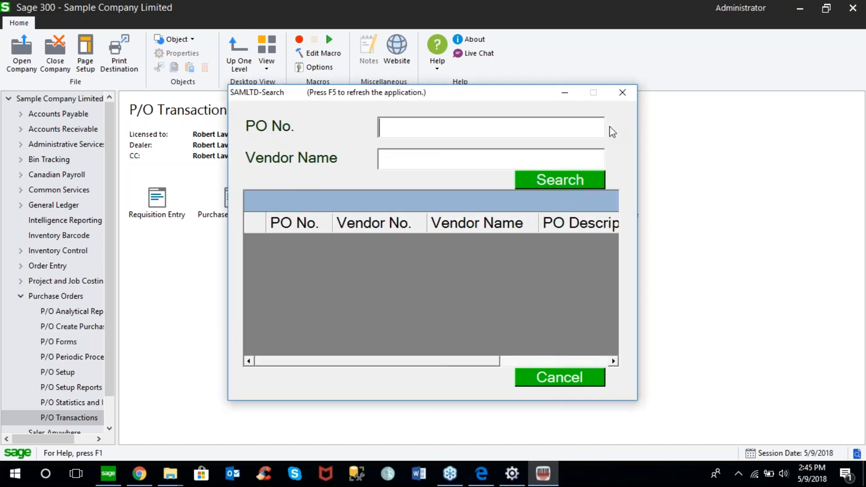
click(553, 179)
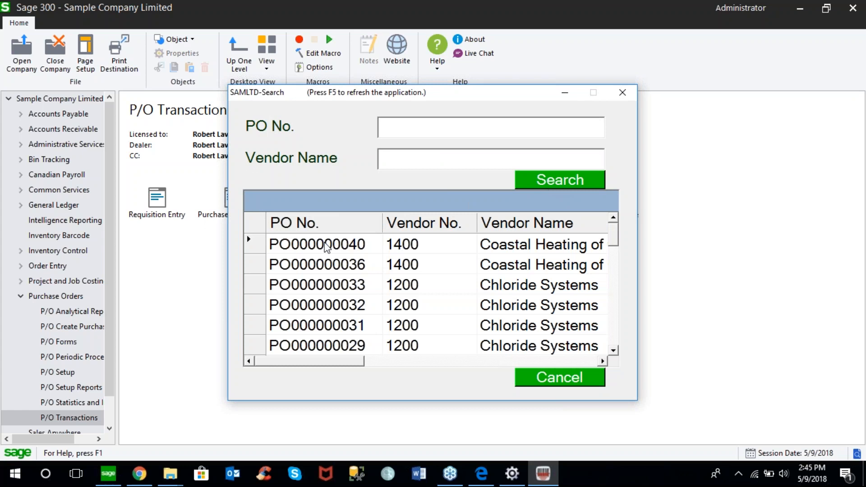
click(266, 245)
click(265, 242)
double_click(266, 244)
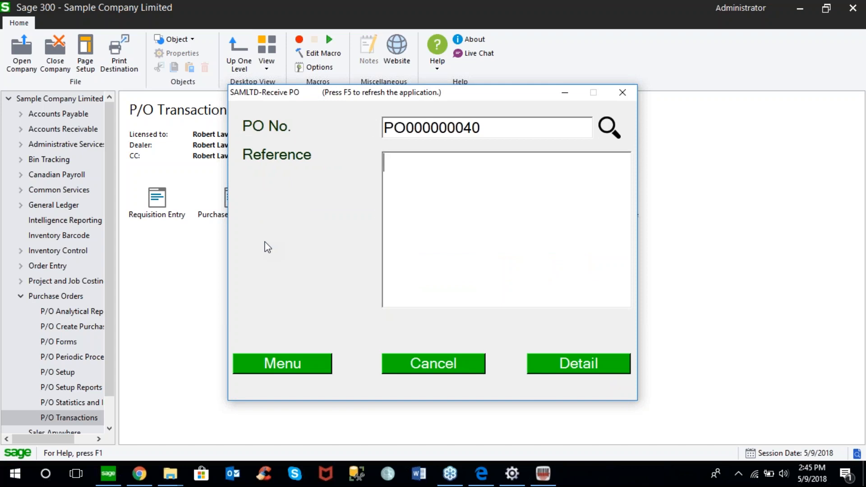
key(Return)
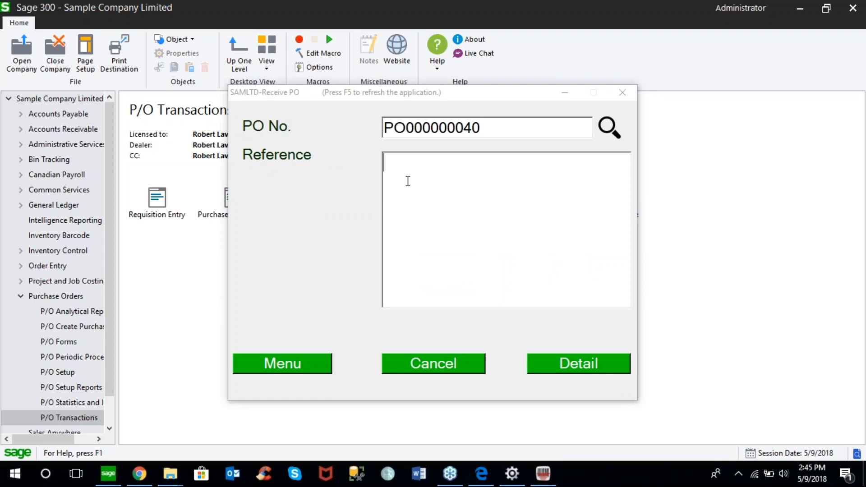
Enter the receipt reference "Test for Webinar Purposes" and bring up the purchase order's item list.
click(398, 168)
text(Tes)
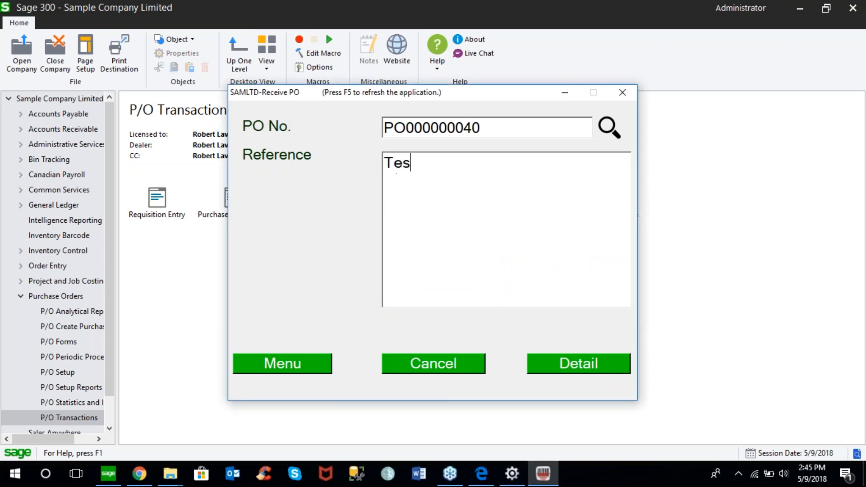
text(t for Webinar Purposes)
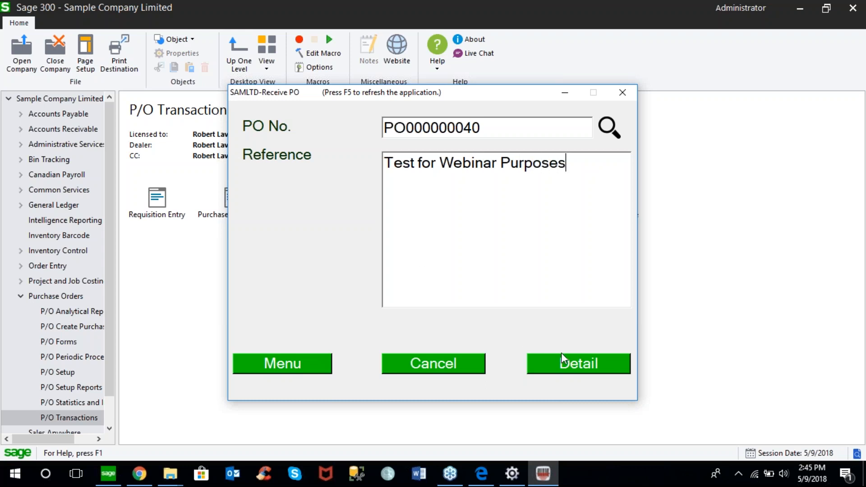
click(575, 363)
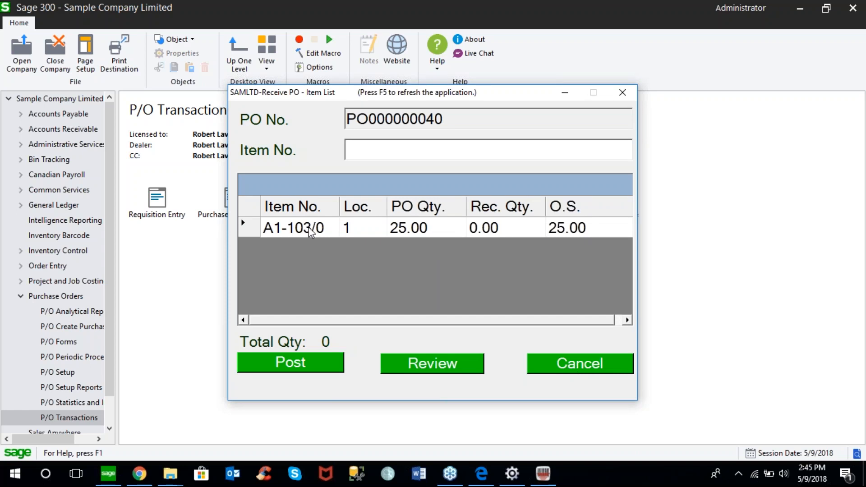
Open the receiving detail for item A1-103/0, and switch the received-quantity mode from E to S and back to E.
click(293, 229)
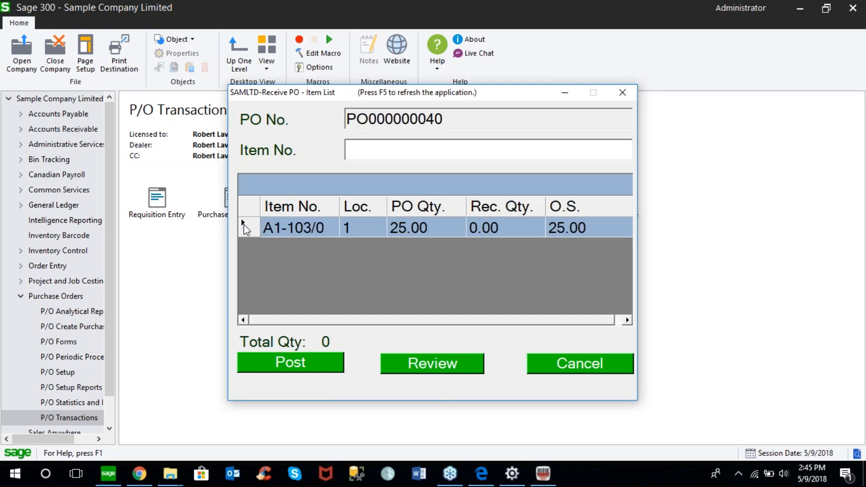
double_click(243, 224)
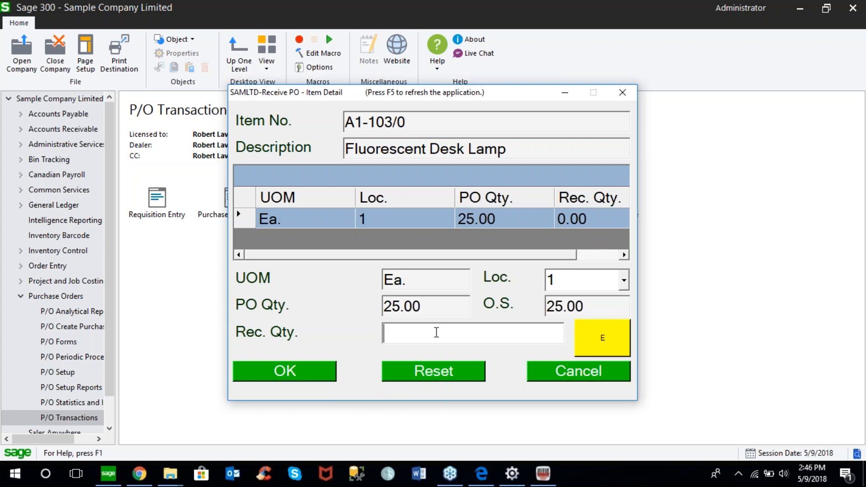
click(606, 345)
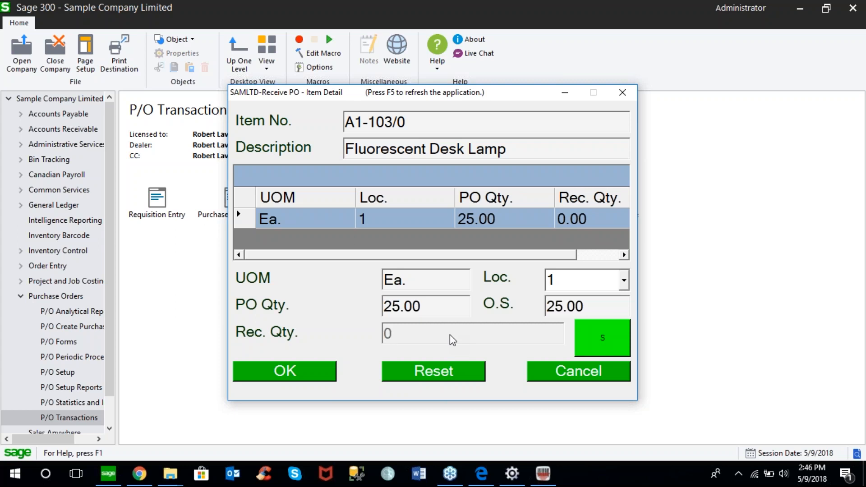
click(596, 337)
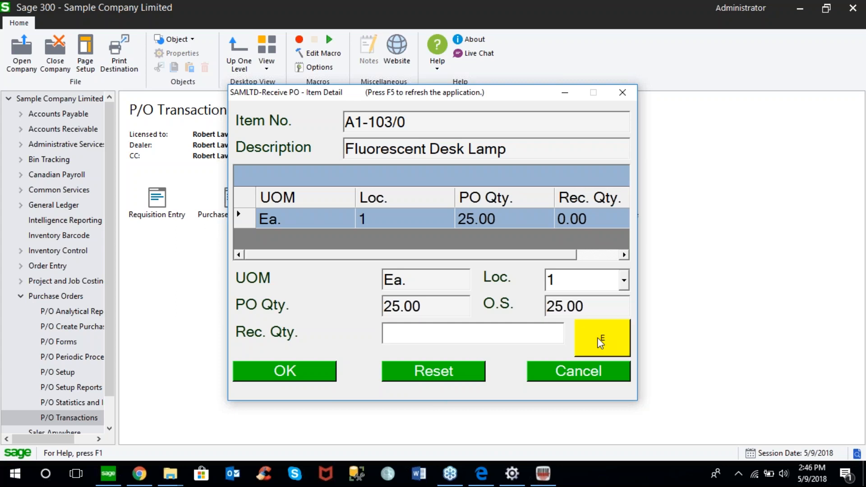
Receive 25 of item A1-103/0 at location 1.
click(623, 280)
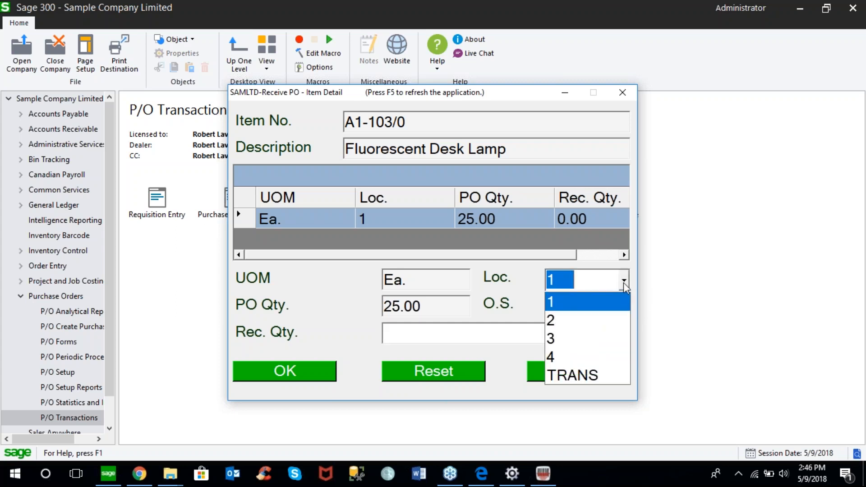
click(612, 304)
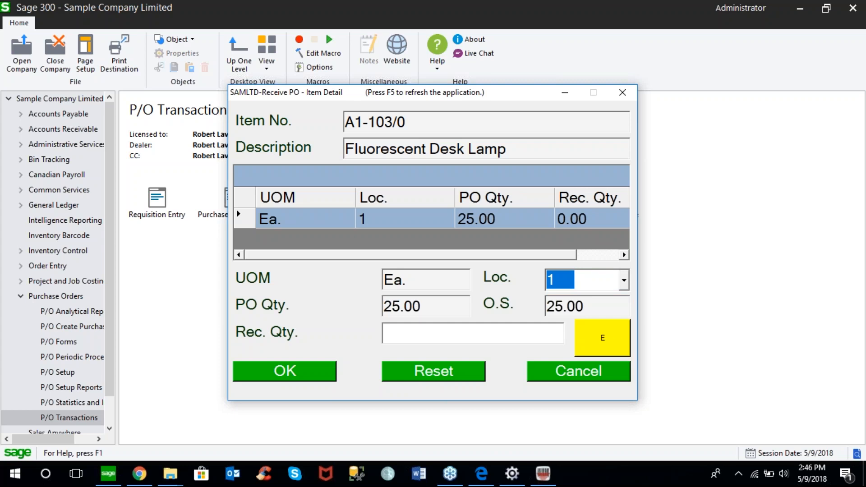
click(395, 331)
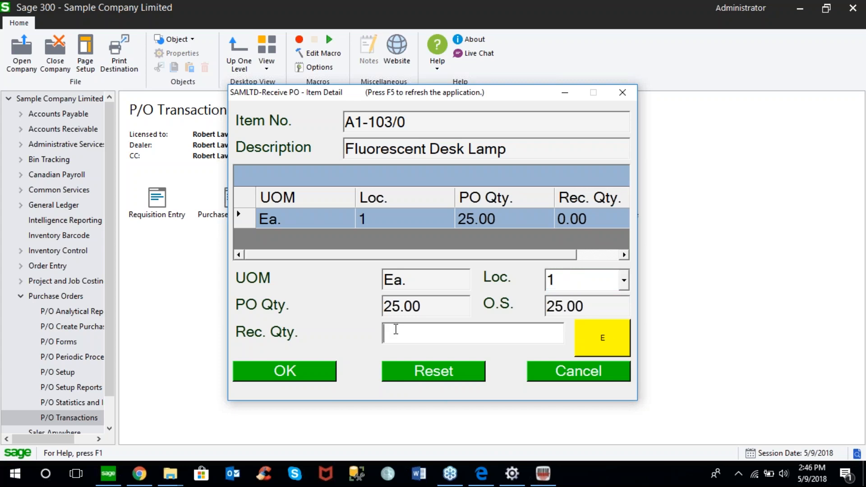
text(25)
key(Return)
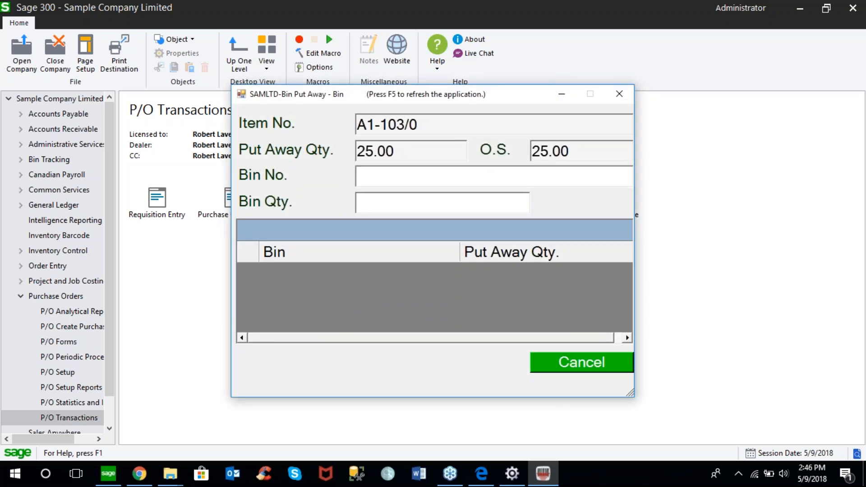
Put away the full quantity of 25 in bin A010101 and add it to the receipt.
text(A010101)
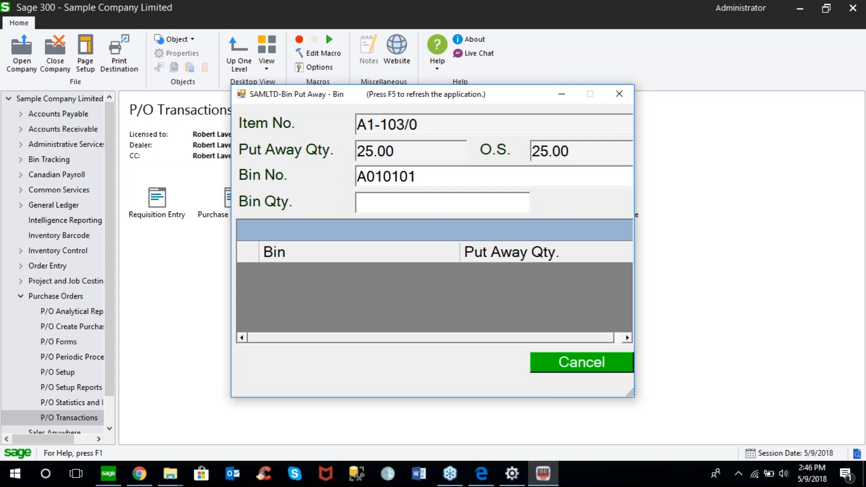
key(Tab)
text(25)
key(Return)
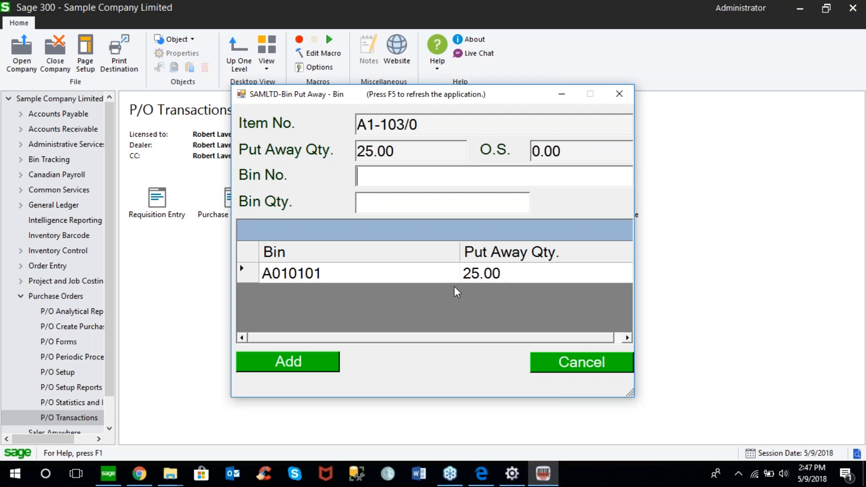
click(304, 359)
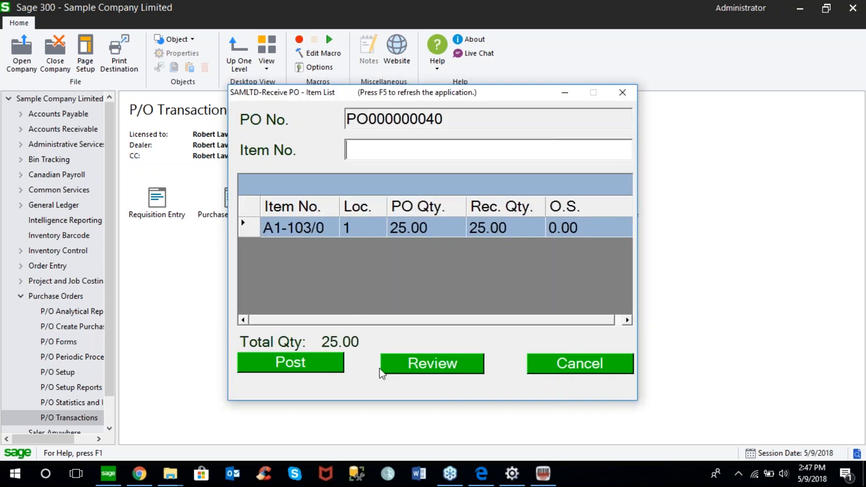
Review the loaded item and bin quantities, and post the PO receipt.
click(426, 369)
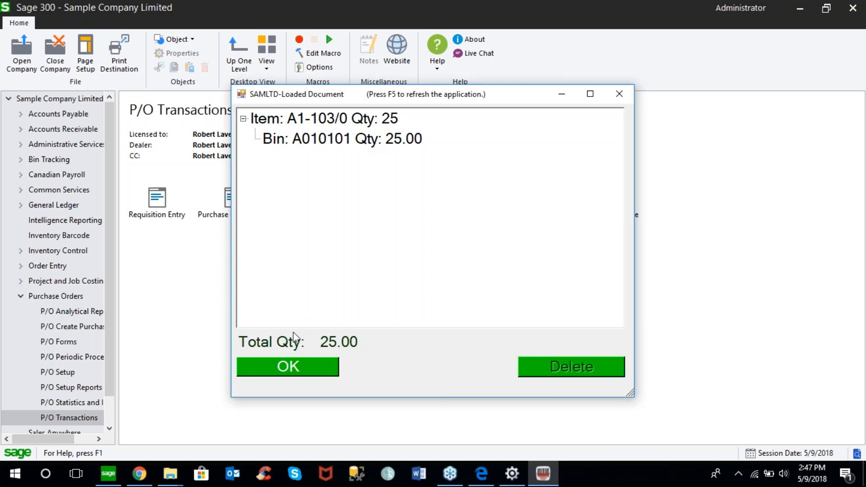
click(294, 368)
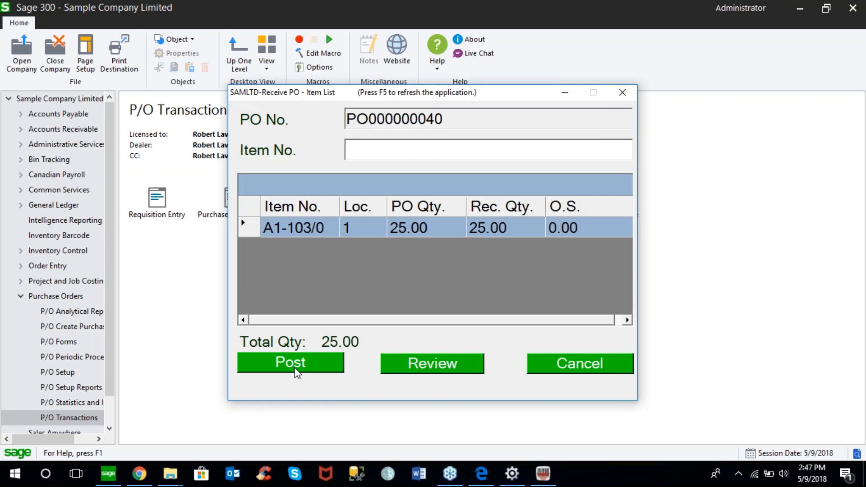
click(302, 363)
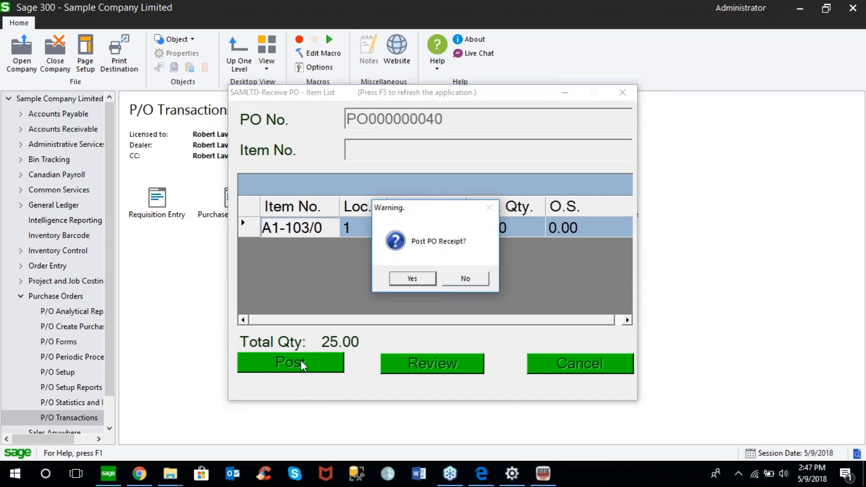
click(412, 279)
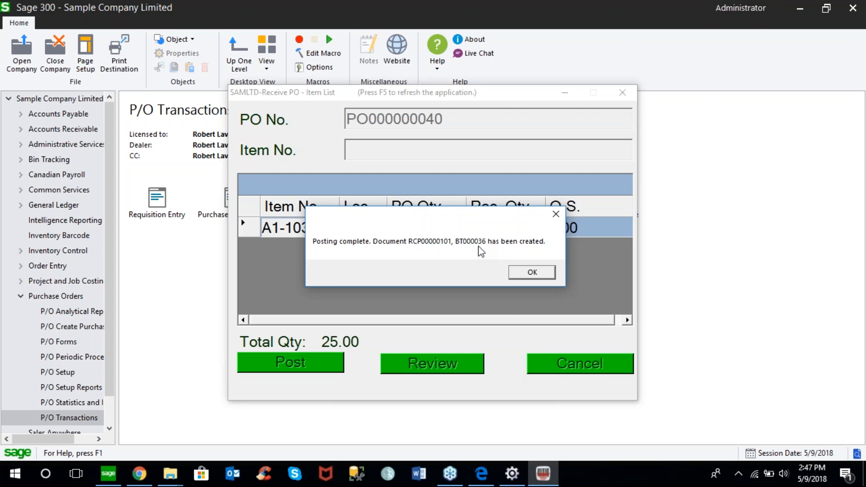
click(527, 271)
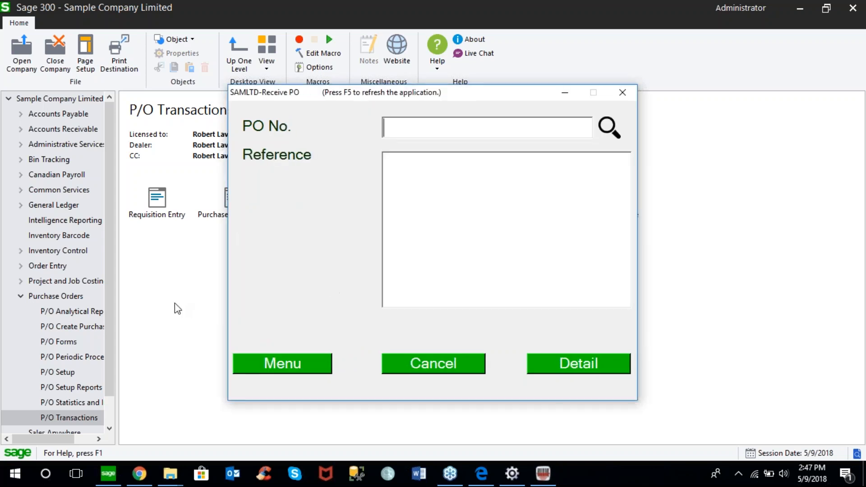
Open the last receipt in Sage 300's P/O Receipt Entry, check its received quantity, reference and receipt number, and close it.
click(186, 306)
double_click(310, 201)
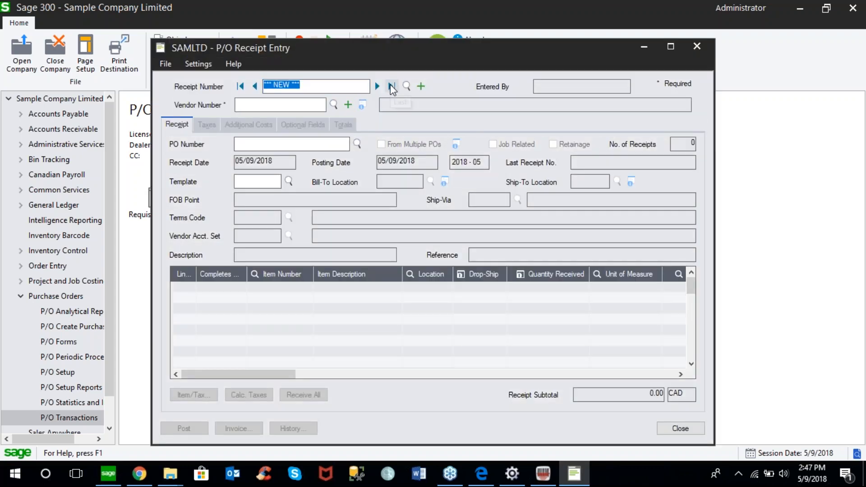
click(392, 86)
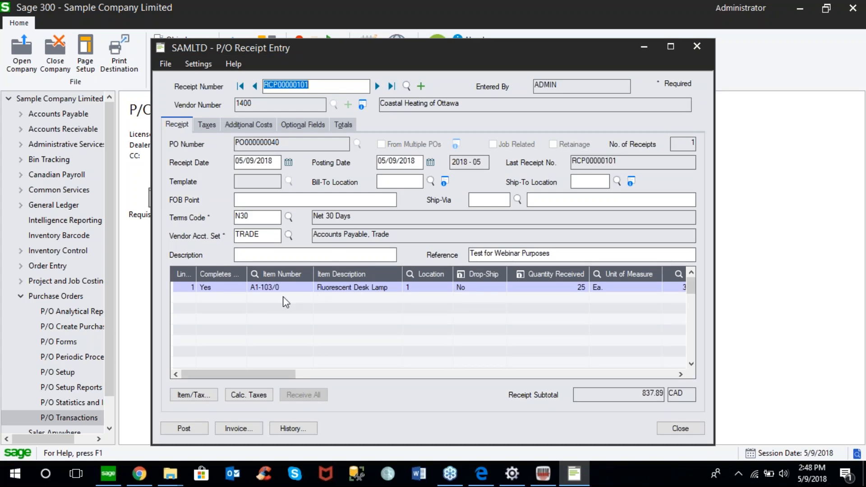
click(522, 274)
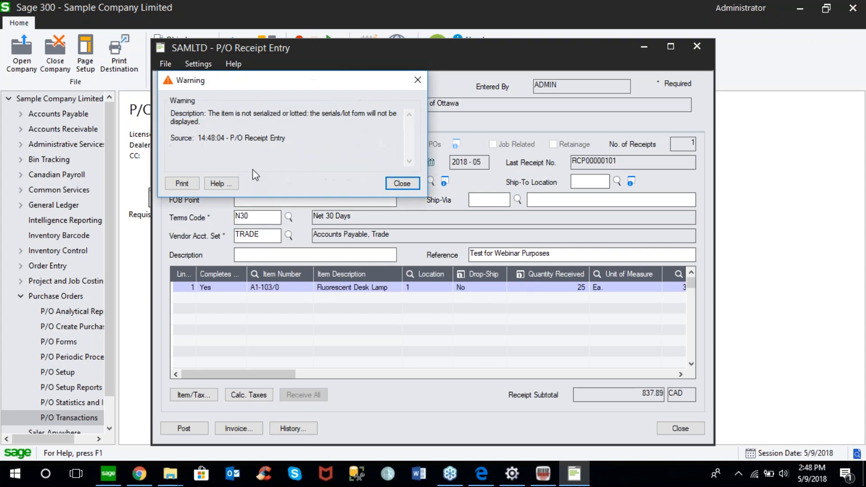
click(406, 183)
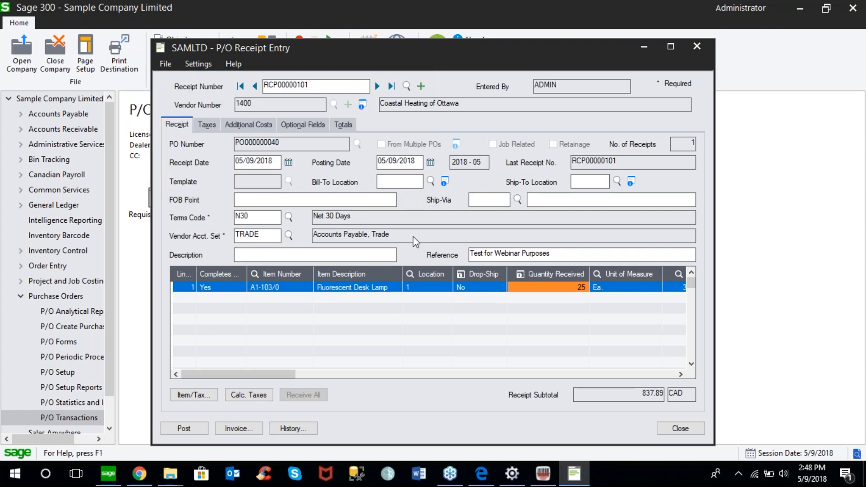
click(563, 255)
drag(531, 256, 451, 255)
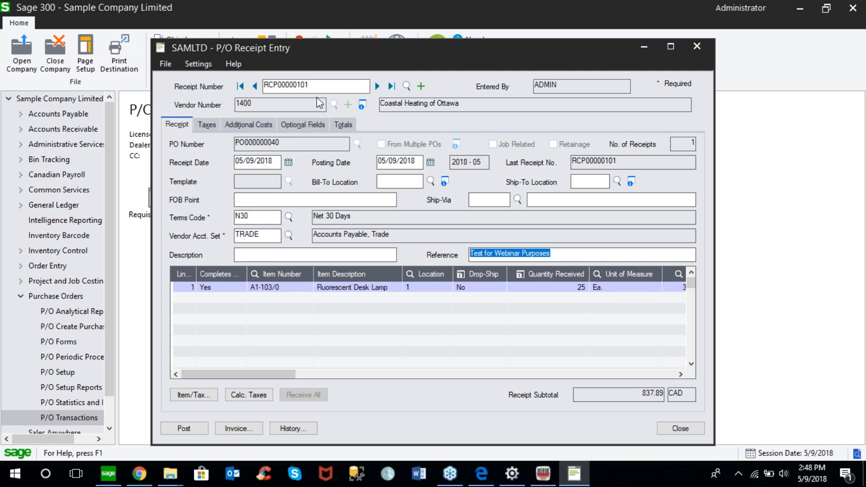
click(270, 86)
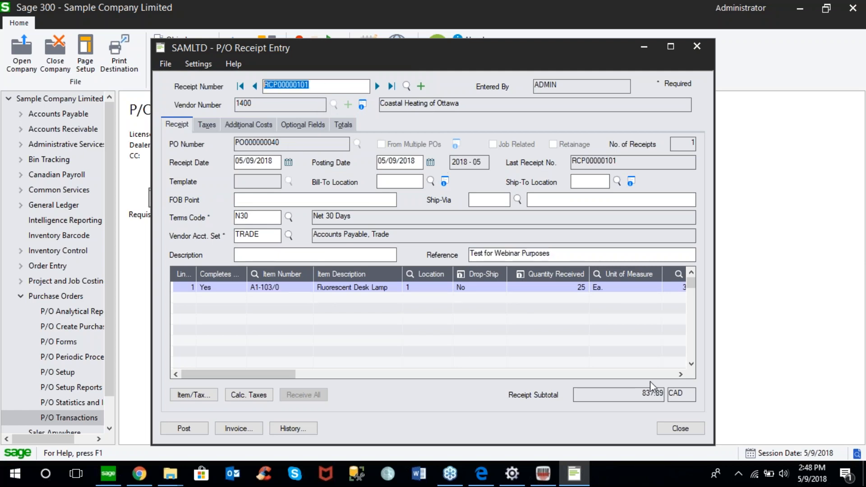
click(669, 432)
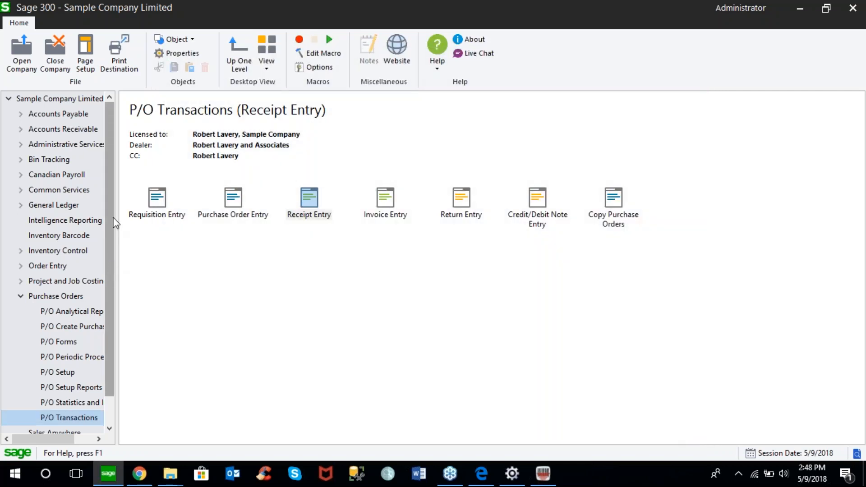
Open Bin Transfer in the Bin Tracking transactions and bring up the last document.
click(21, 159)
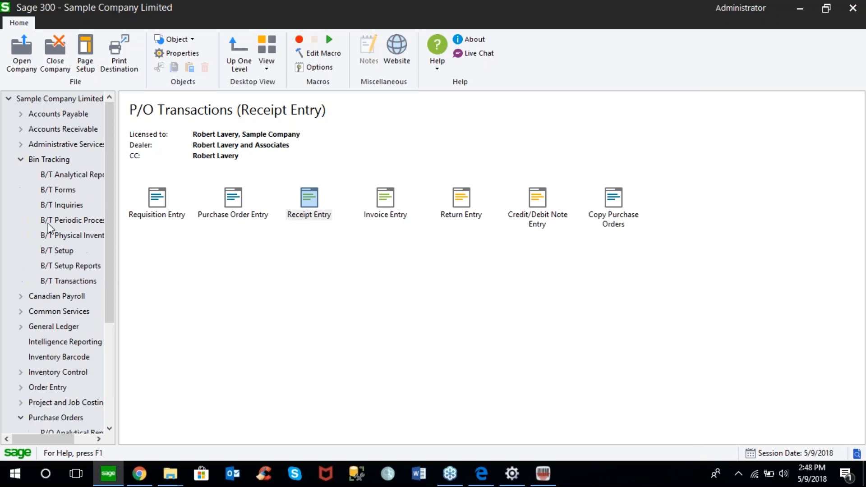
click(80, 279)
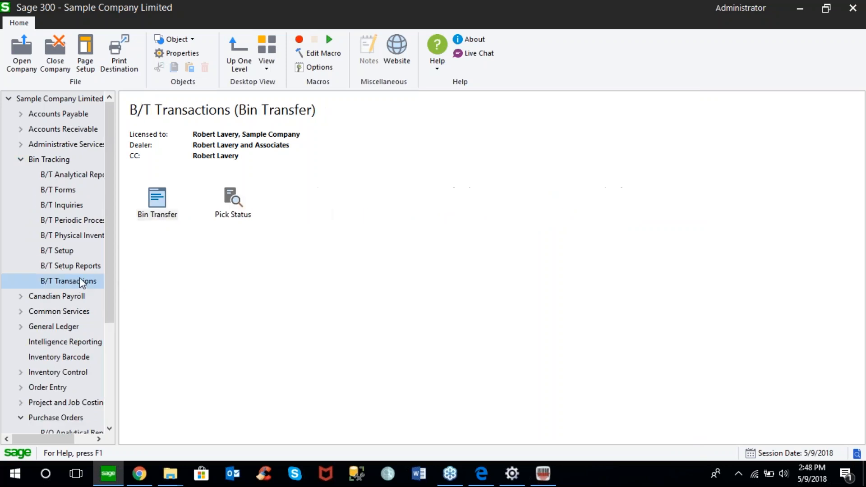
double_click(156, 210)
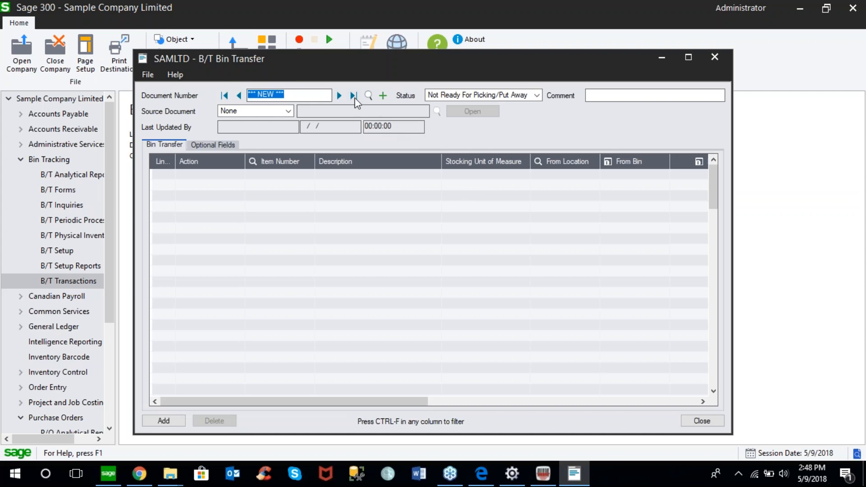
click(354, 95)
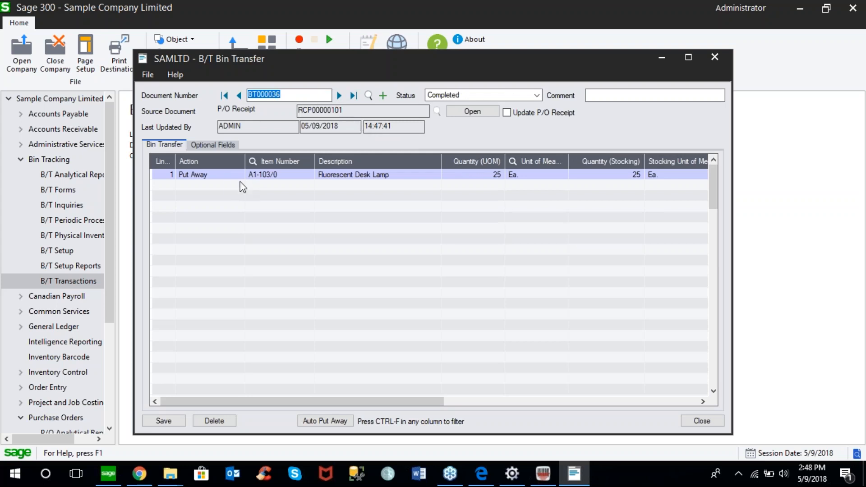
Examine the put-away line for item A1-103/0, including its location, bin and bin quantities detail.
click(229, 176)
click(286, 178)
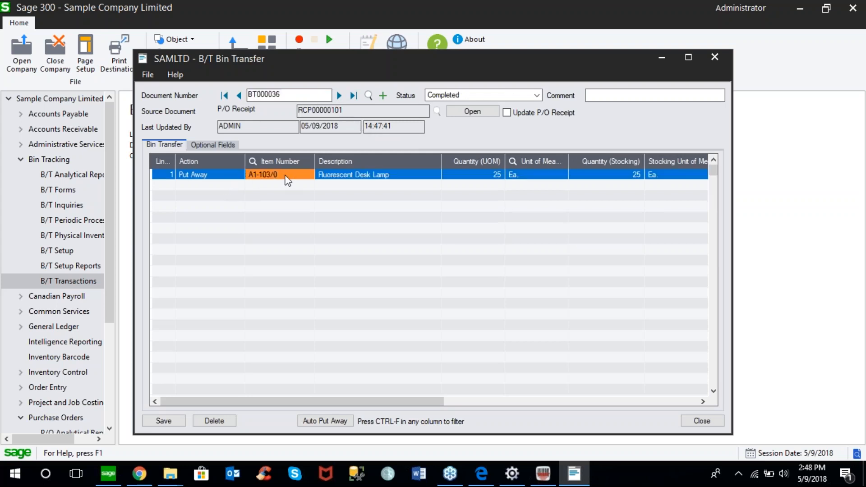
click(468, 180)
drag(403, 399, 575, 366)
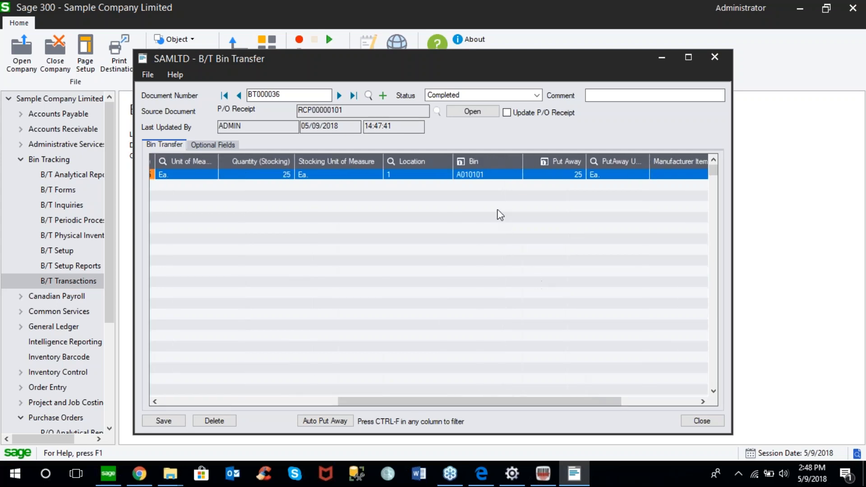
click(490, 175)
click(467, 164)
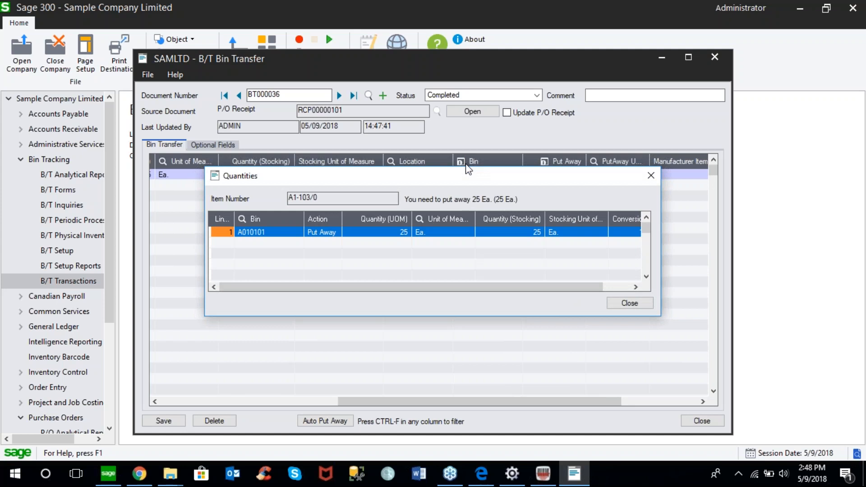
click(635, 305)
drag(393, 402, 215, 402)
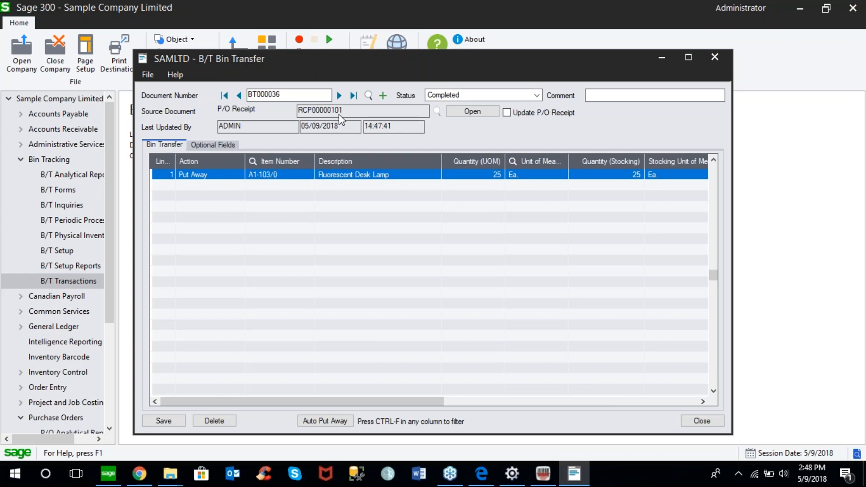
Save and close the bin transfer document, and collapse the Bin Tracking module.
click(175, 421)
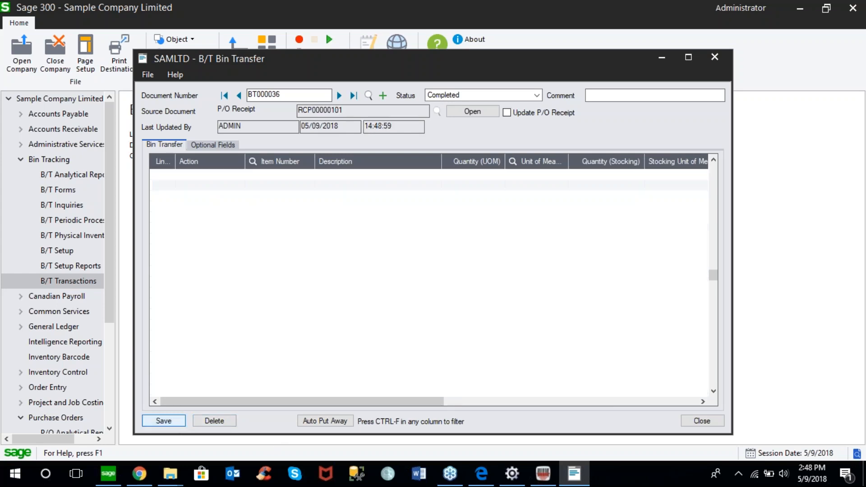
click(690, 421)
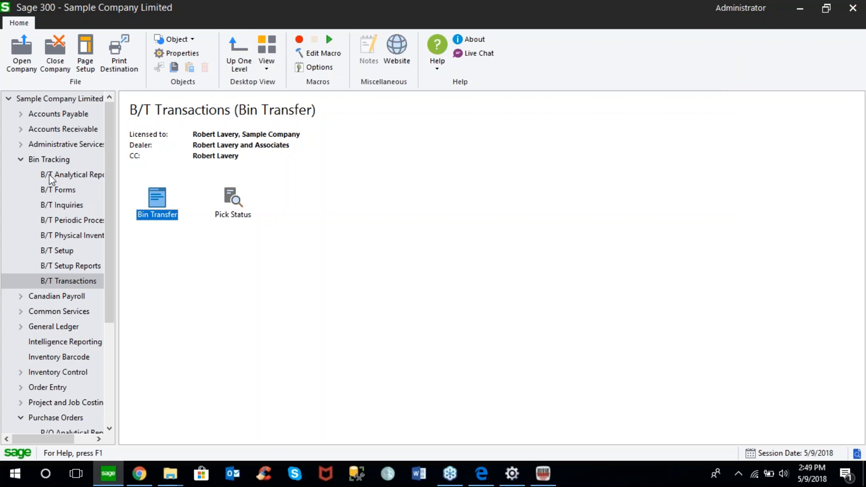
click(22, 159)
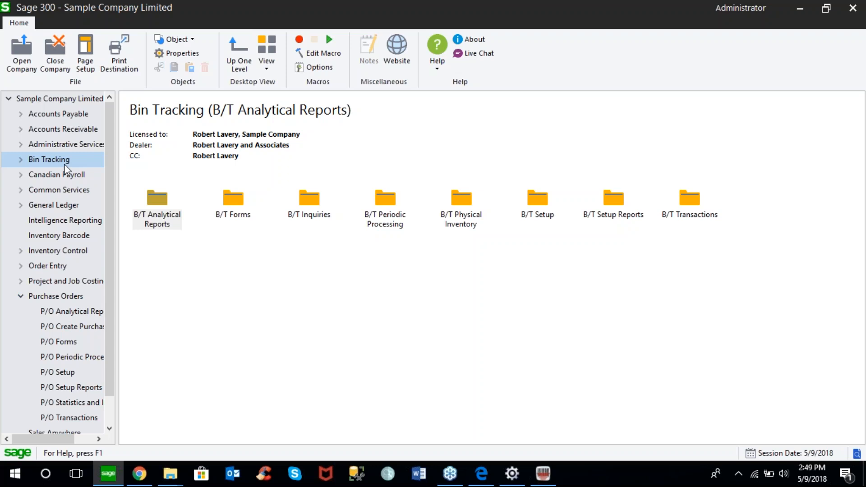
Switch to the barcode application, leave PO receiving, and open the I/C Stock Count item list for location 1.
click(541, 474)
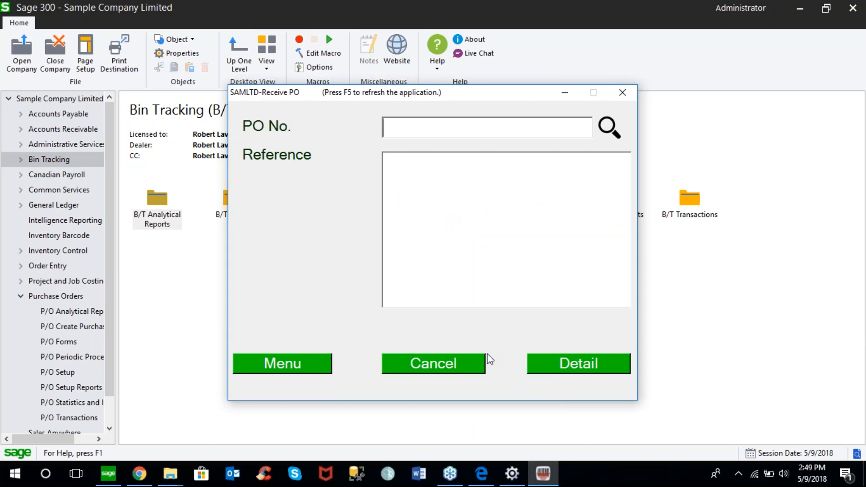
click(309, 360)
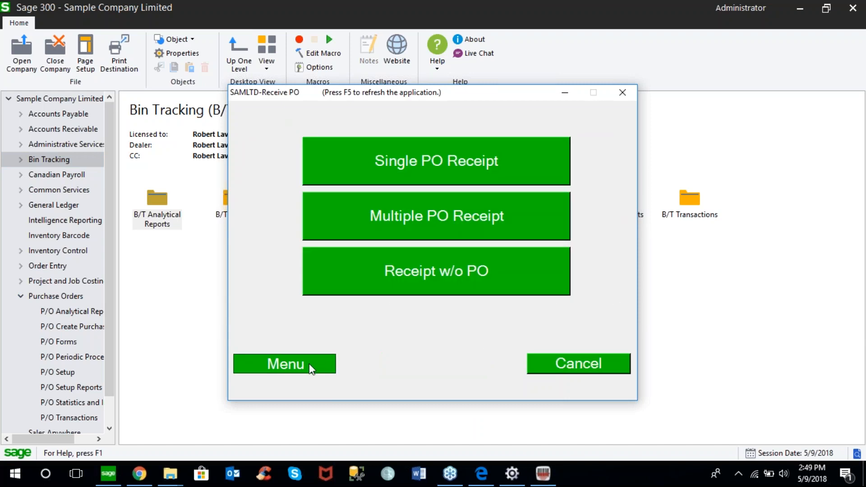
click(309, 363)
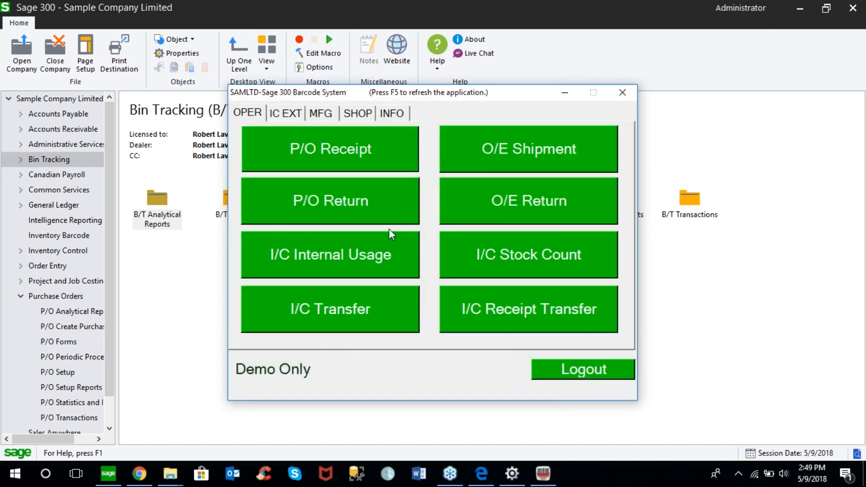
click(519, 257)
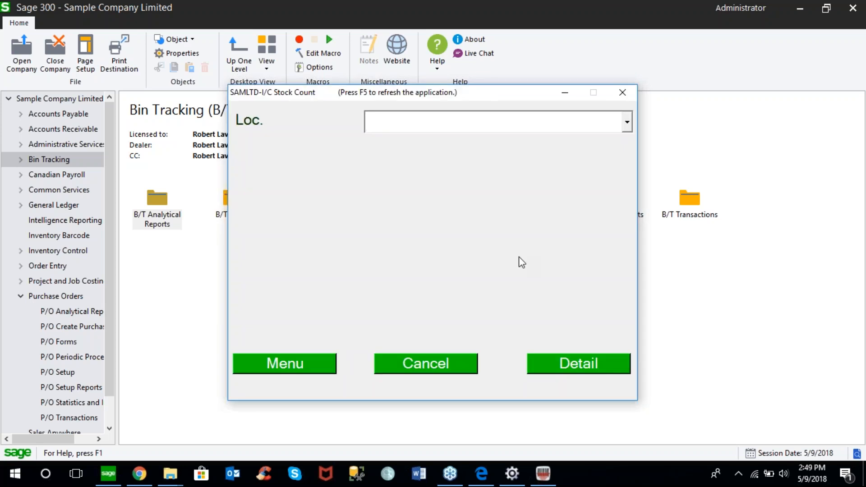
click(627, 121)
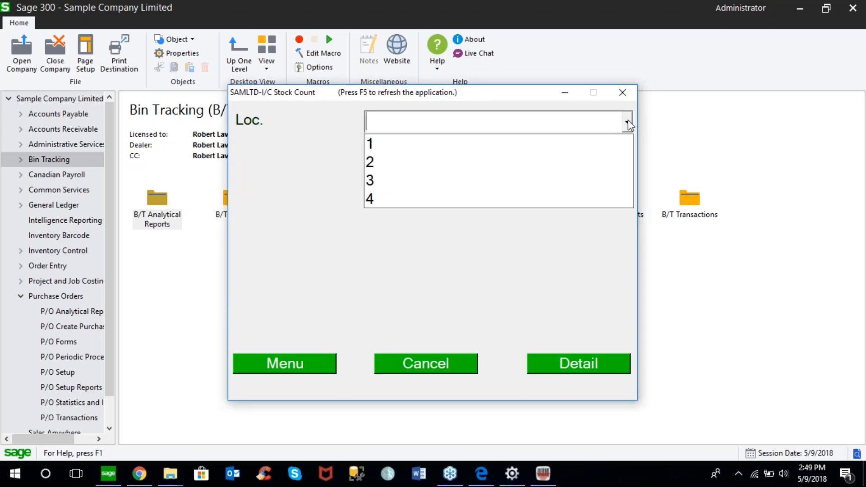
click(598, 141)
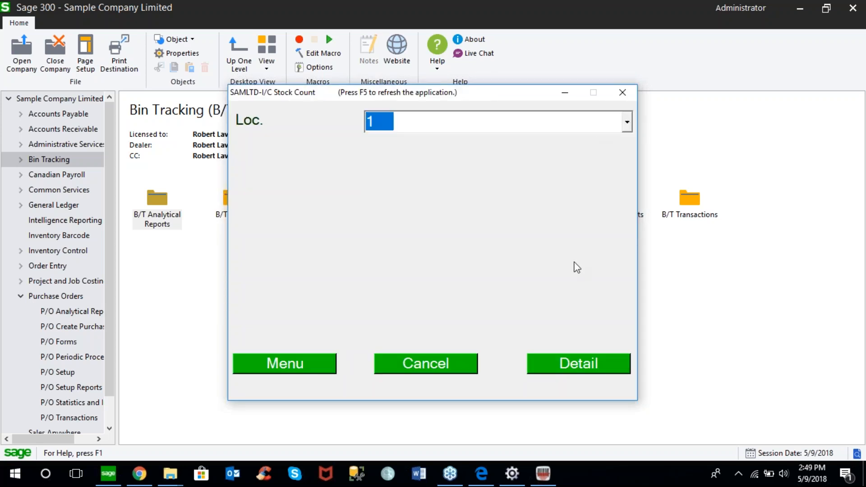
click(571, 357)
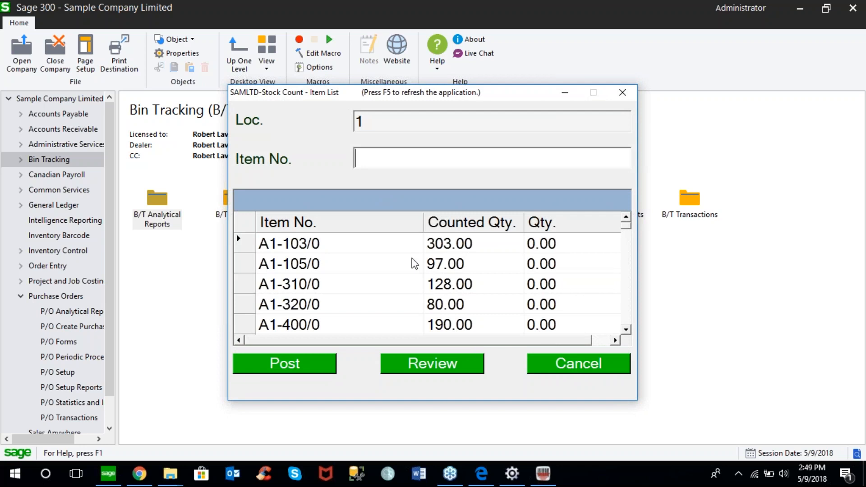
Enter a count quantity of 308 for item A1-103/0 and compare it with the previously counted quantity.
double_click(249, 247)
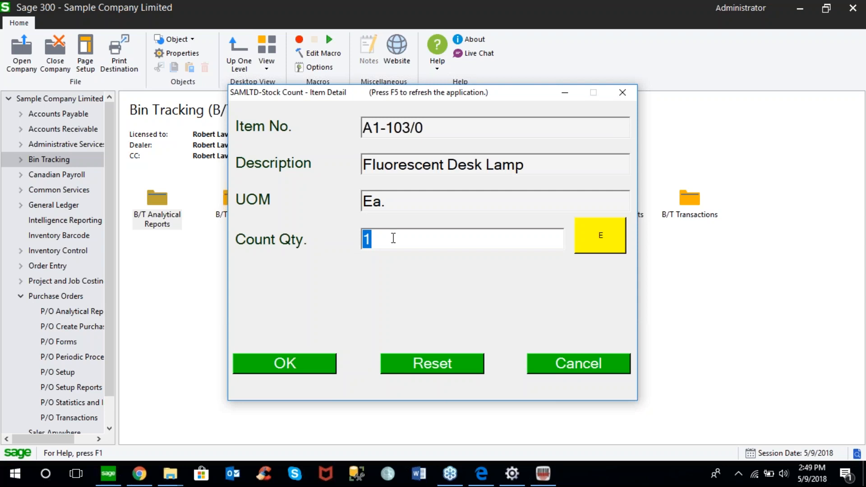
text(308)
key(Return)
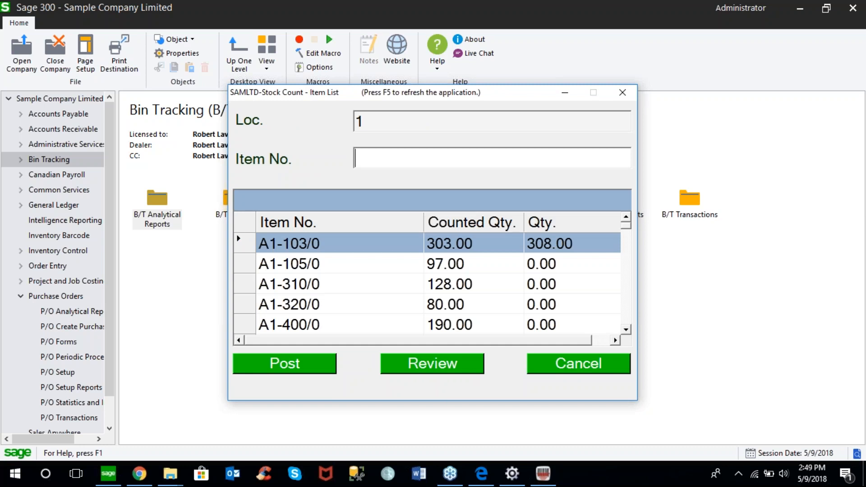
double_click(474, 244)
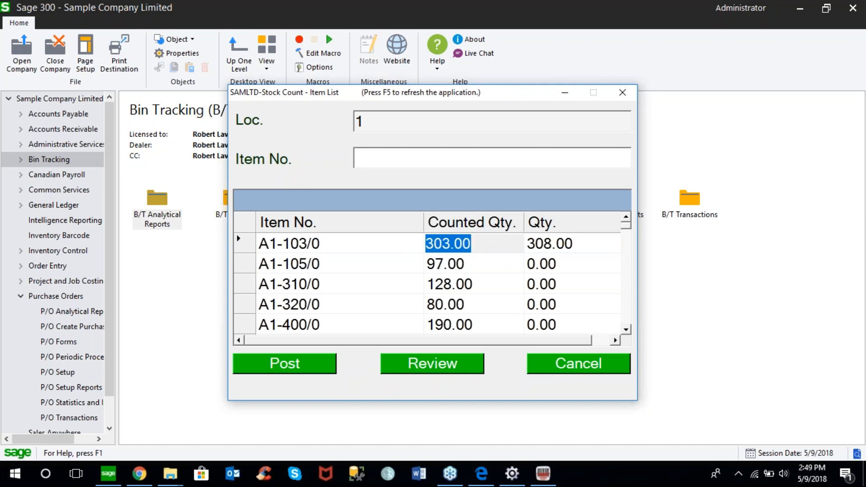
click(582, 246)
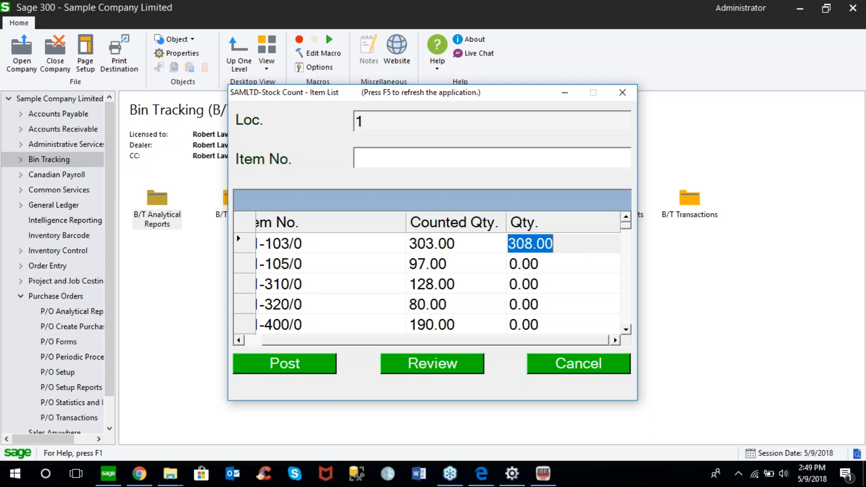
drag(407, 339, 381, 341)
Review the loaded stock count, then post it, overriding the previously counted quantity.
click(420, 365)
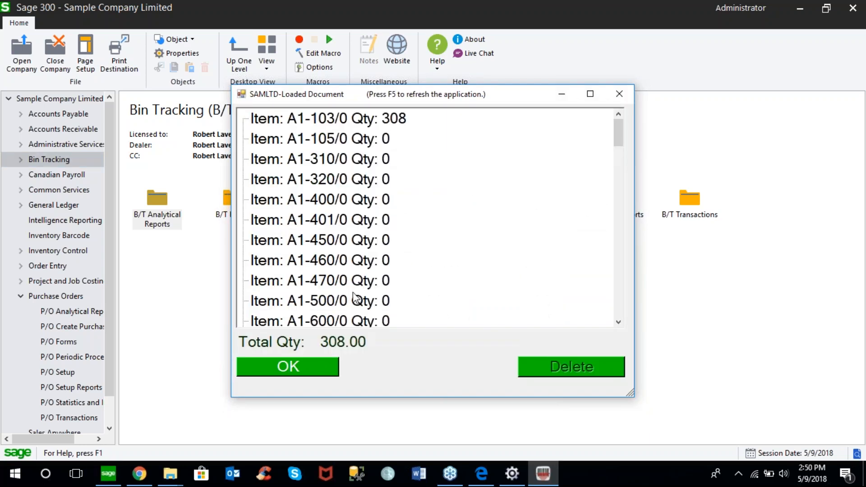
click(326, 363)
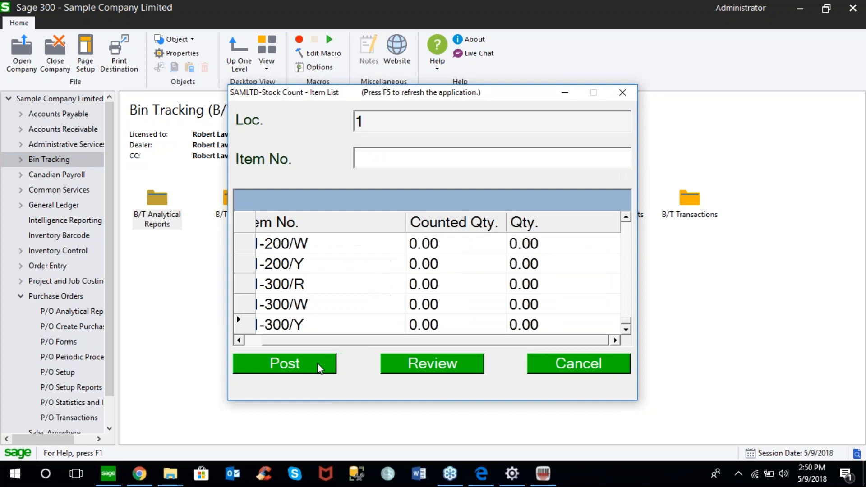
click(318, 363)
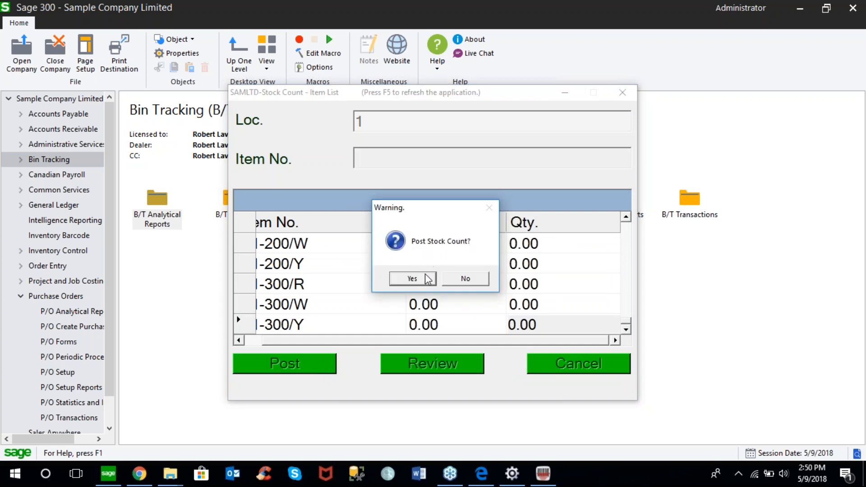
click(412, 280)
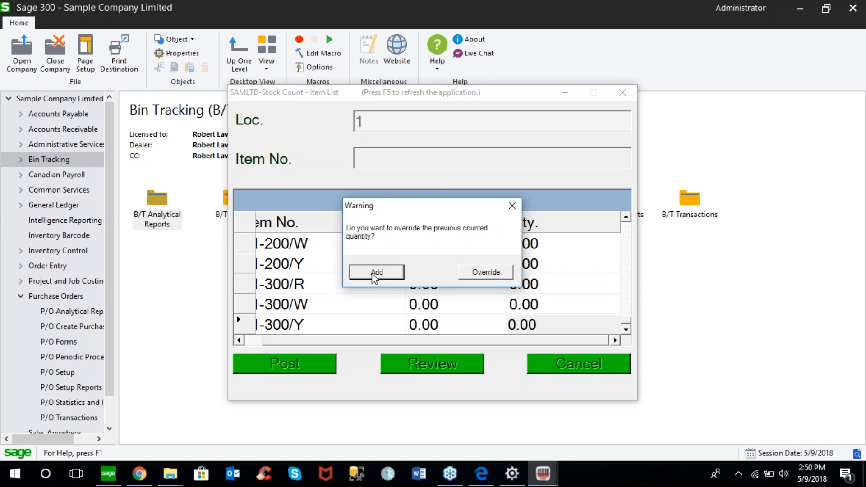
click(492, 272)
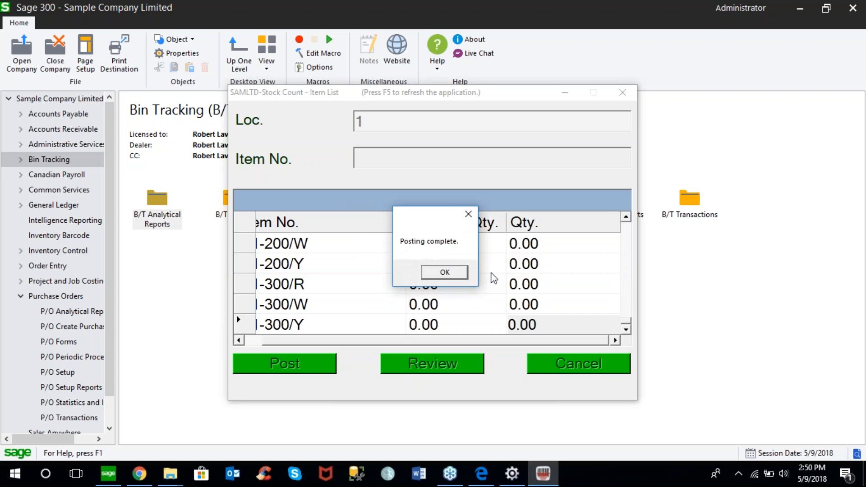
click(448, 273)
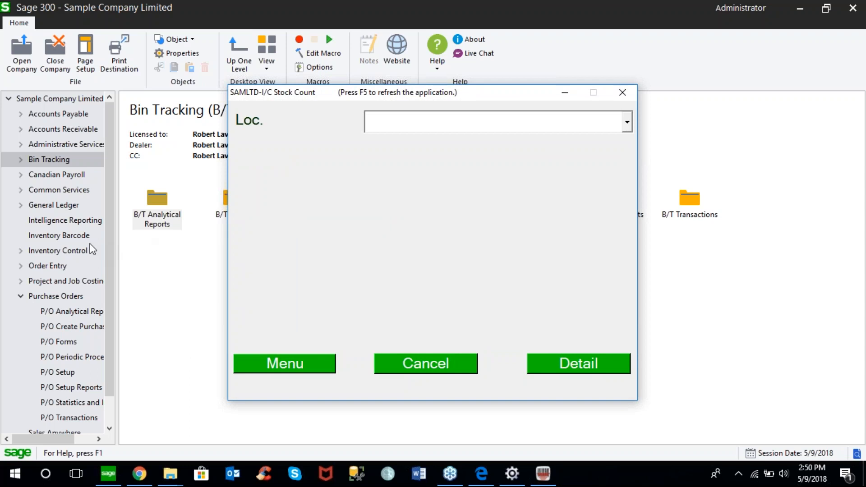
Check location 1's item counts in Sage 300's I/C Physical Inventory Quantities, then close it.
click(26, 252)
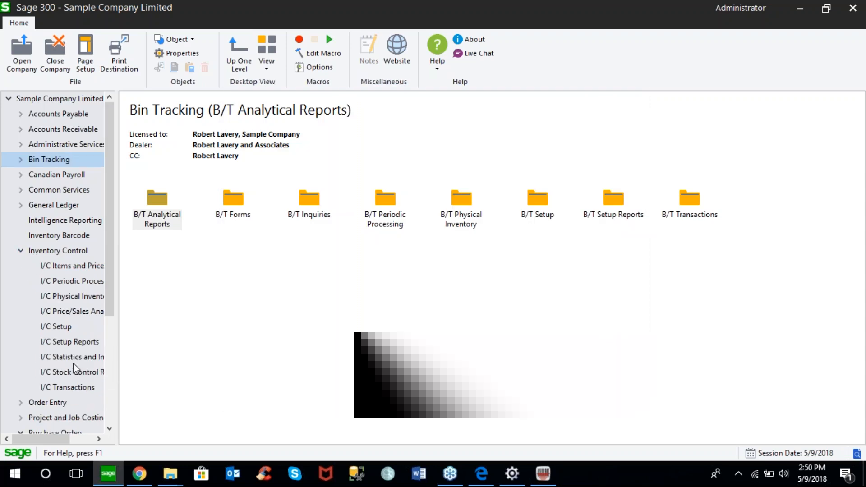
click(91, 297)
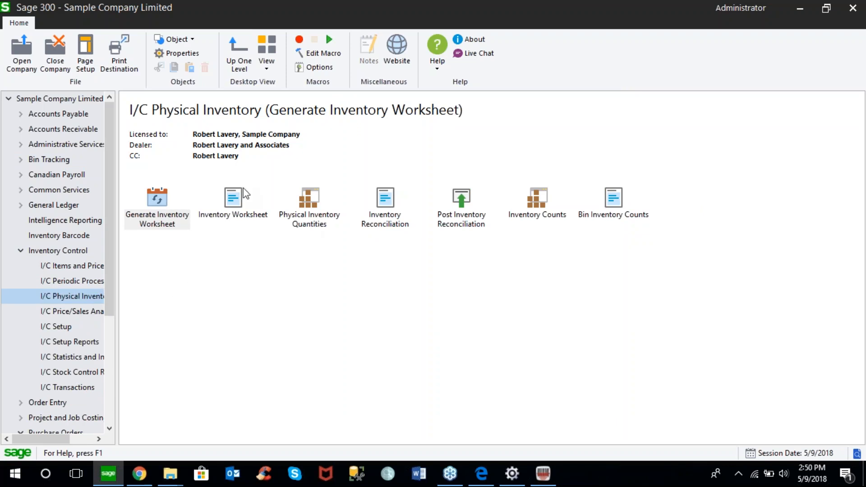
double_click(315, 198)
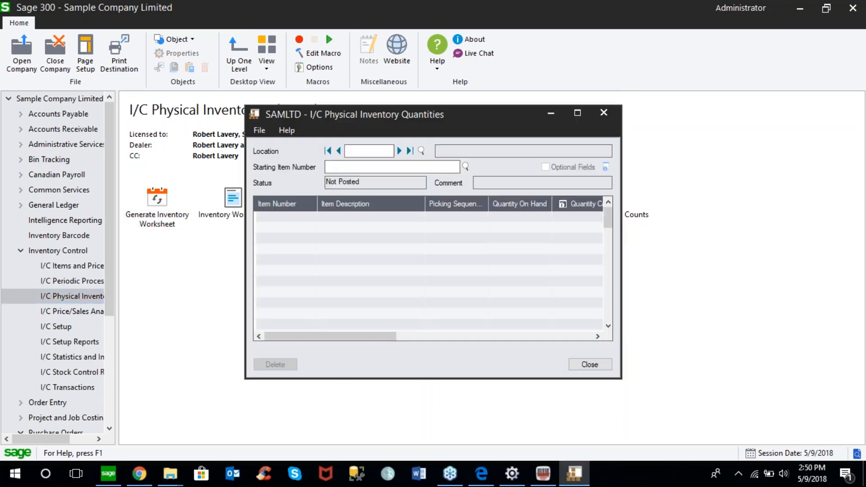
click(399, 151)
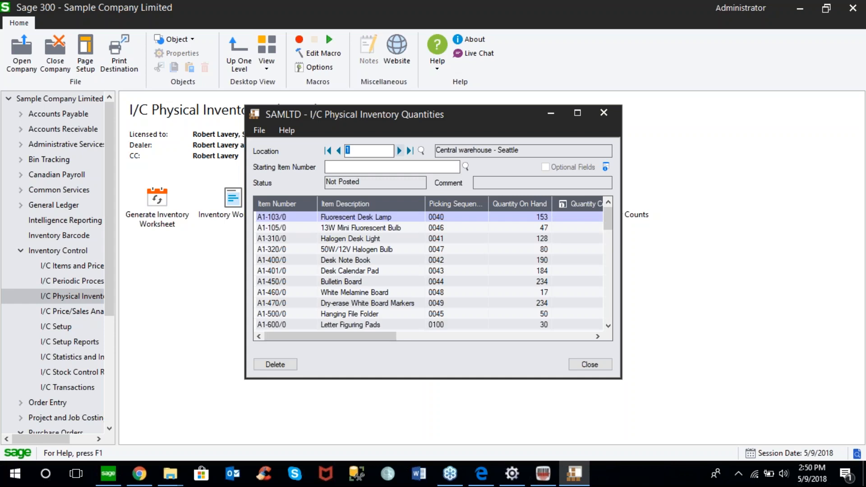
drag(377, 336, 345, 334)
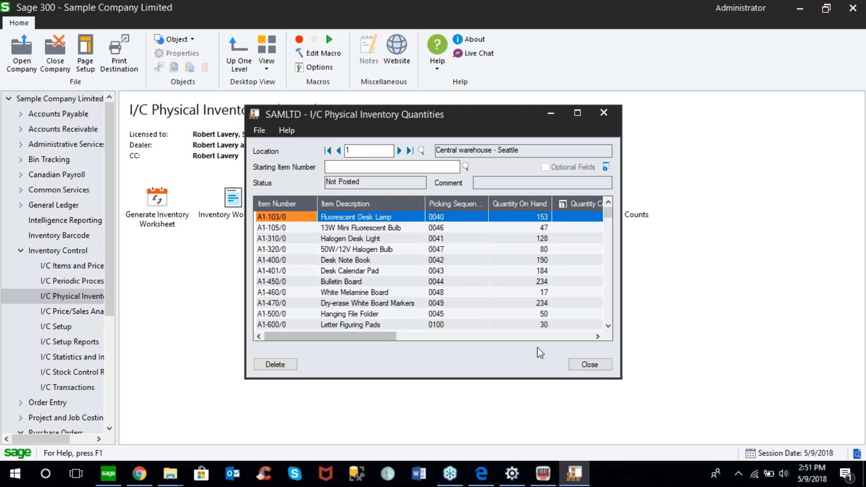
click(586, 364)
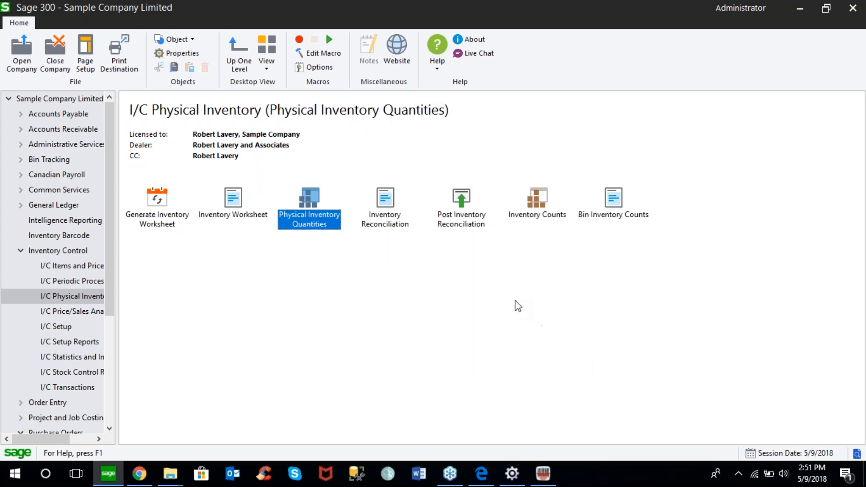
Preview the I/C Inventory Worksheet for all locations, close it, and collapse the Inventory Control module.
double_click(240, 206)
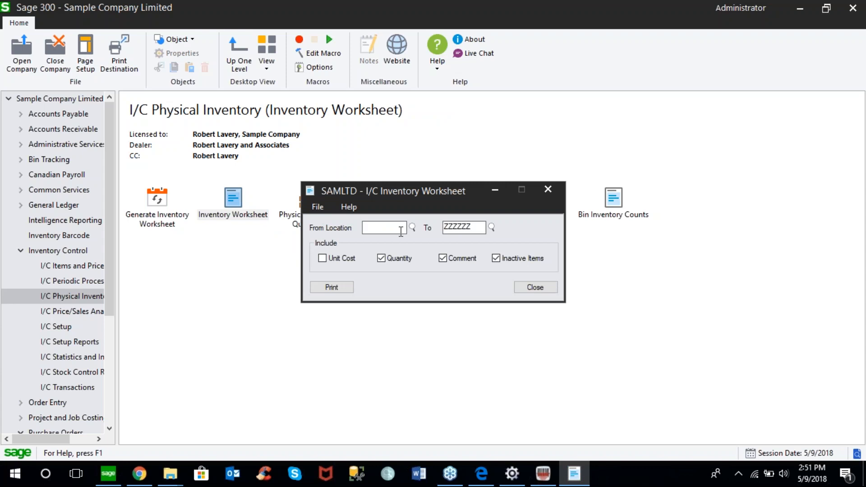
click(345, 287)
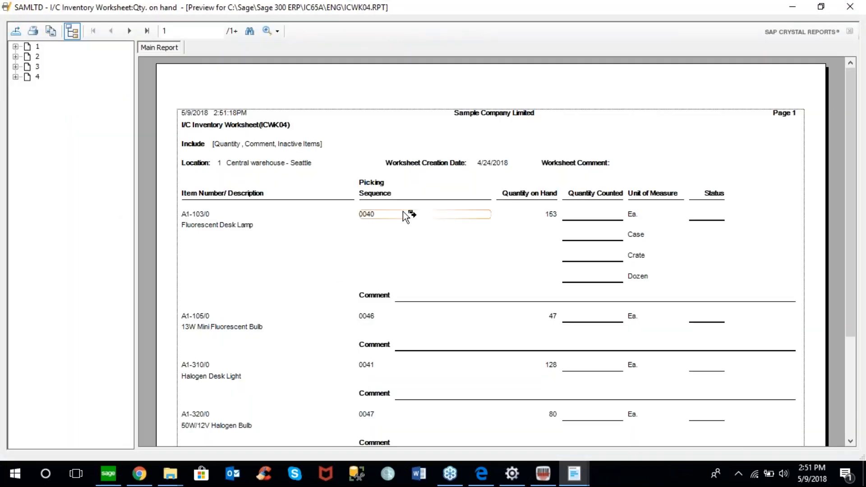
click(851, 9)
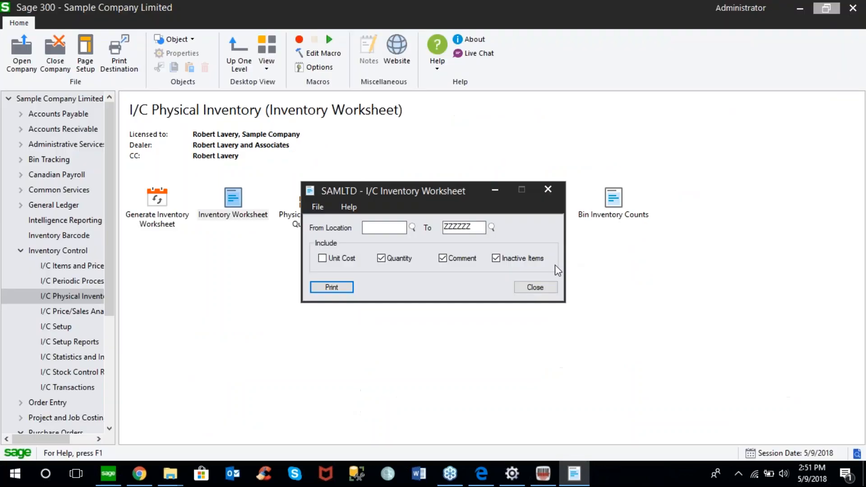
click(537, 286)
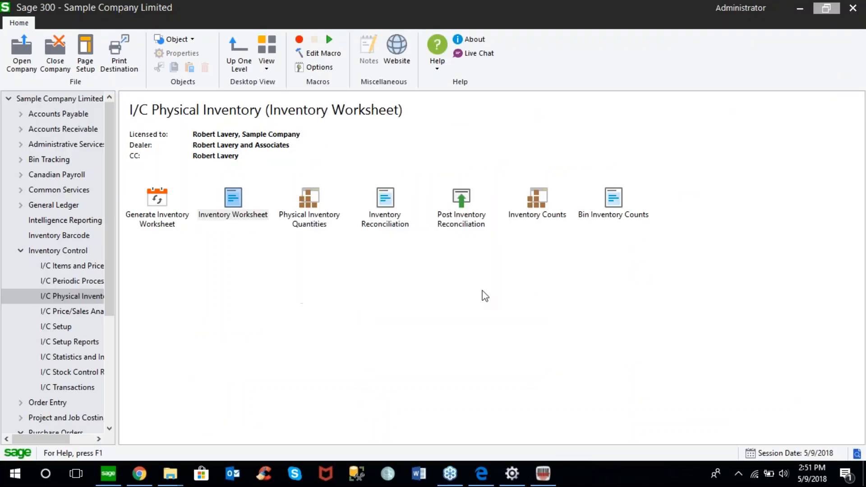
click(22, 254)
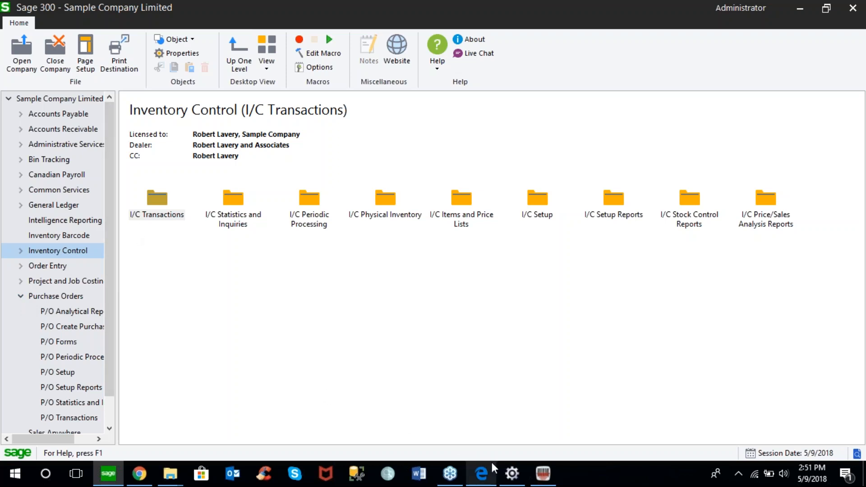
Switch to the Sage 300 Barcode System and query location 1's pending shipments for the Next 3 Days period.
click(543, 474)
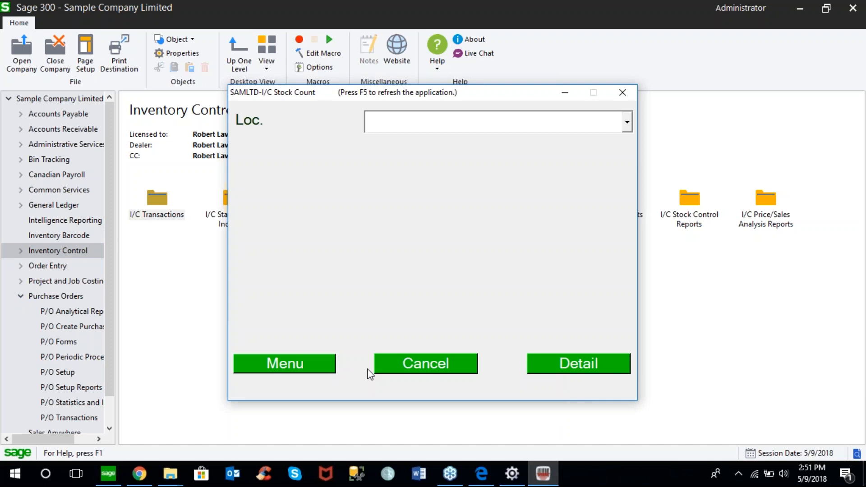
click(314, 363)
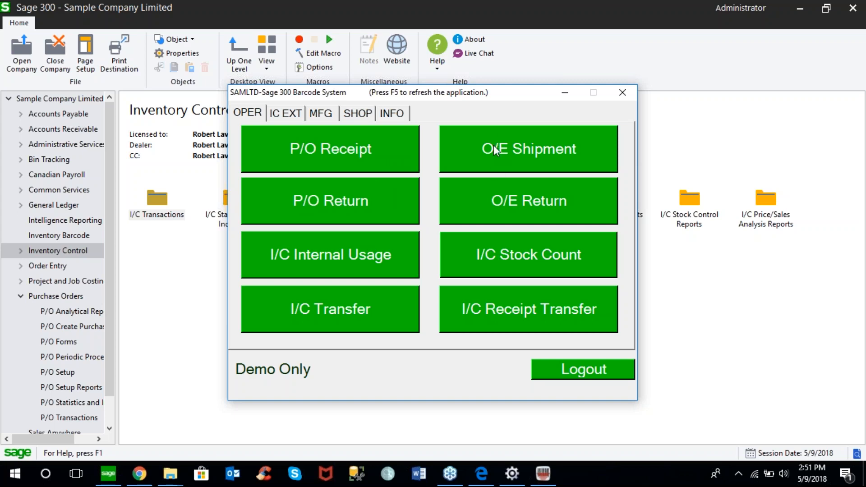
click(397, 117)
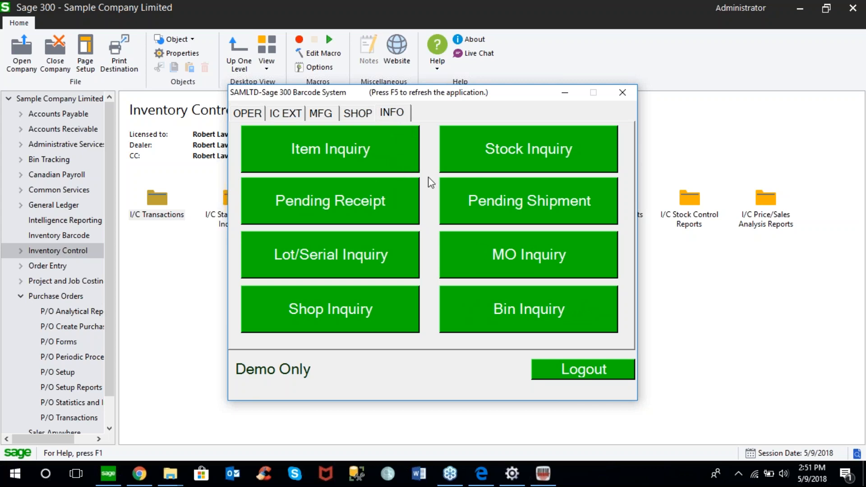
click(520, 208)
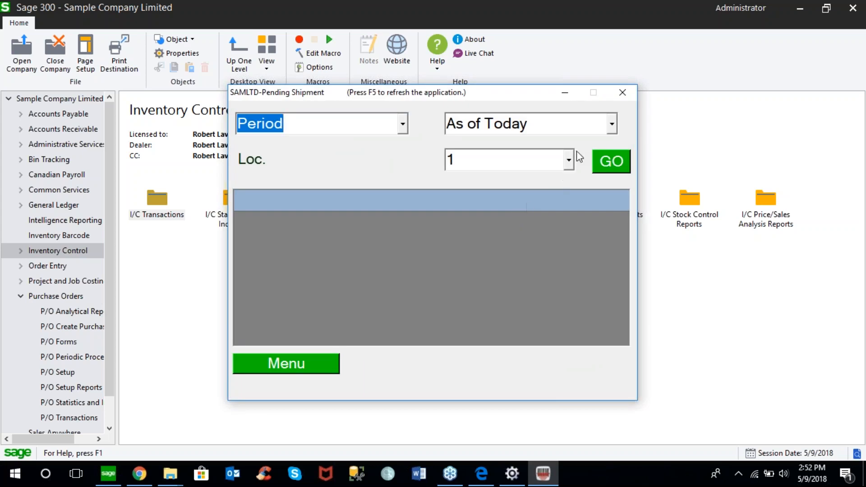
click(612, 125)
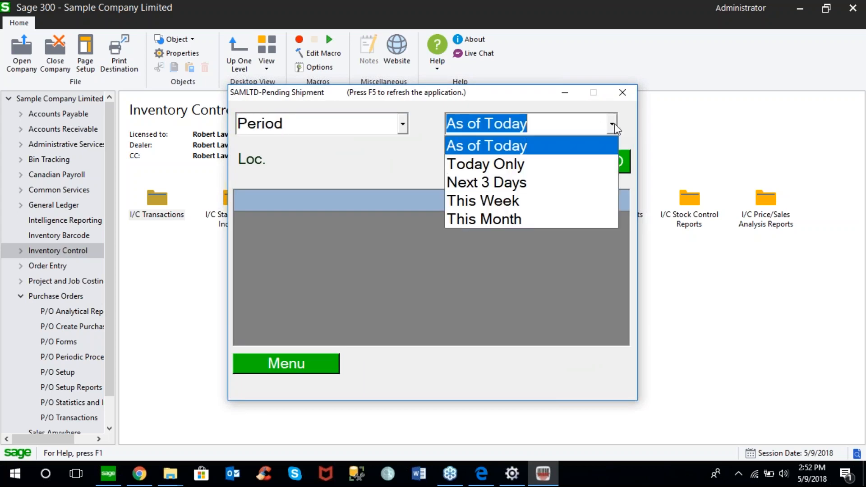
click(541, 182)
click(613, 160)
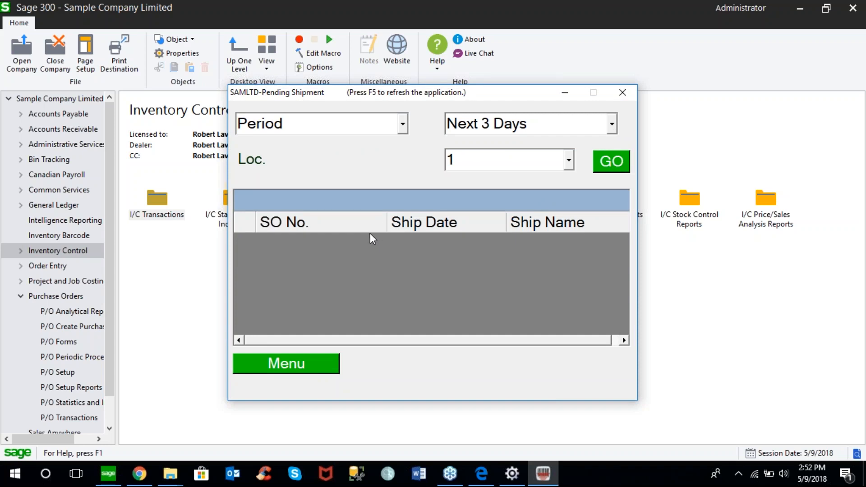
List location 1's pending shipments by customer number, entering the customer's number, and widen the SO No. column.
click(401, 126)
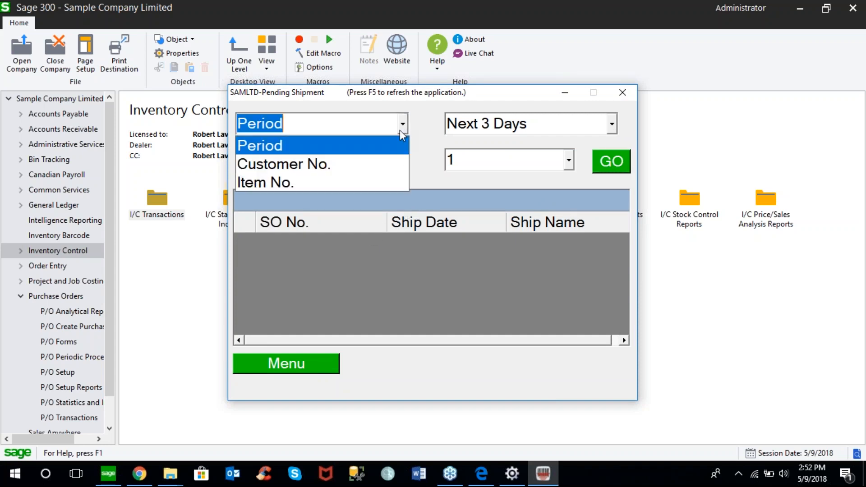
click(369, 163)
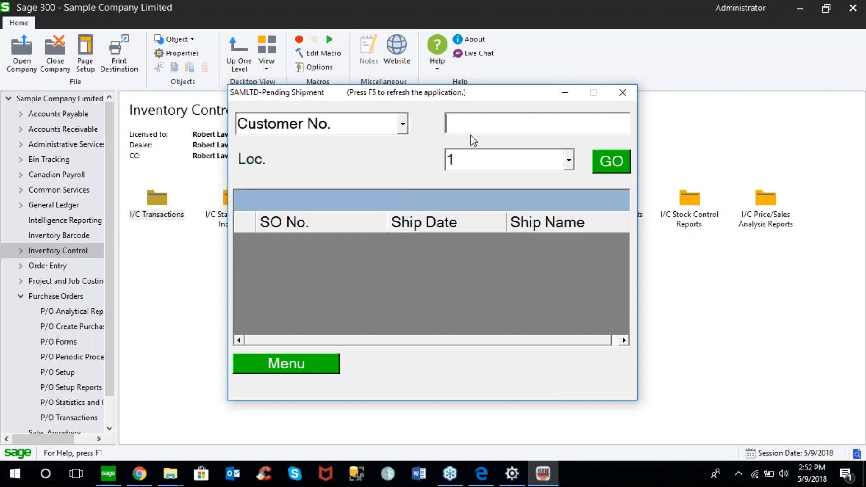
text(1200)
key(Return)
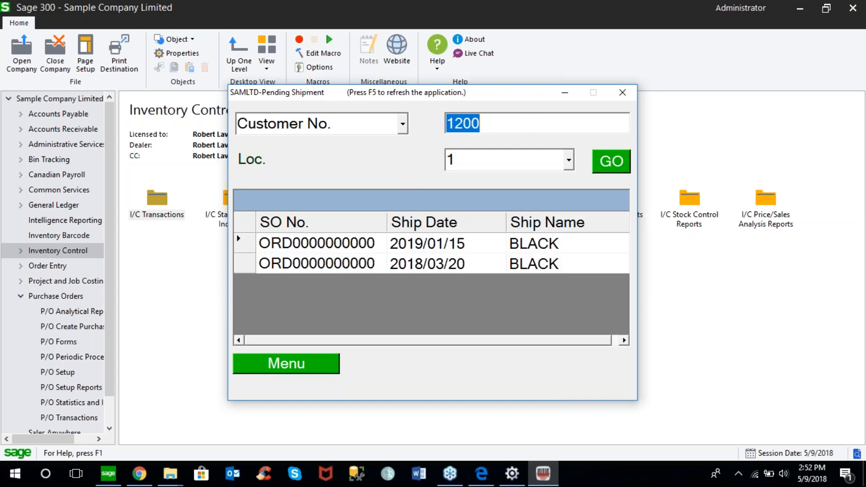
drag(386, 221, 419, 215)
Open the pending order with ship date 2018/03/20, view its item list, then cancel and return to the inquiry menu.
click(251, 264)
double_click(252, 263)
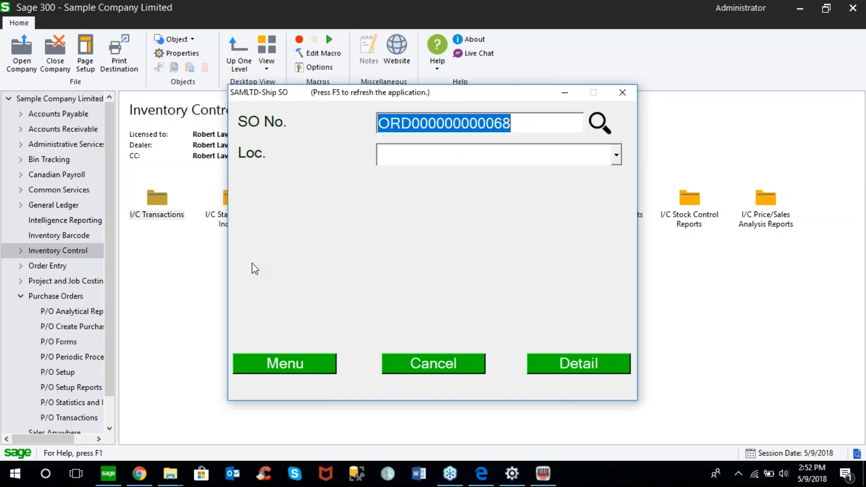
click(616, 157)
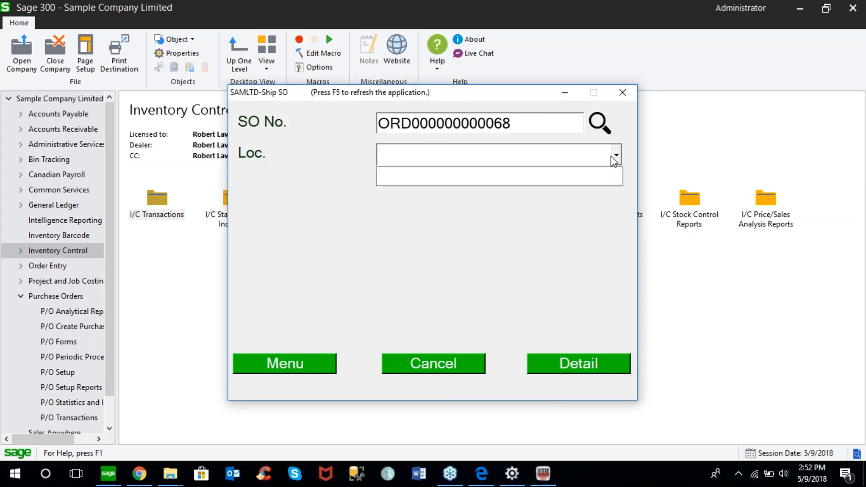
click(617, 156)
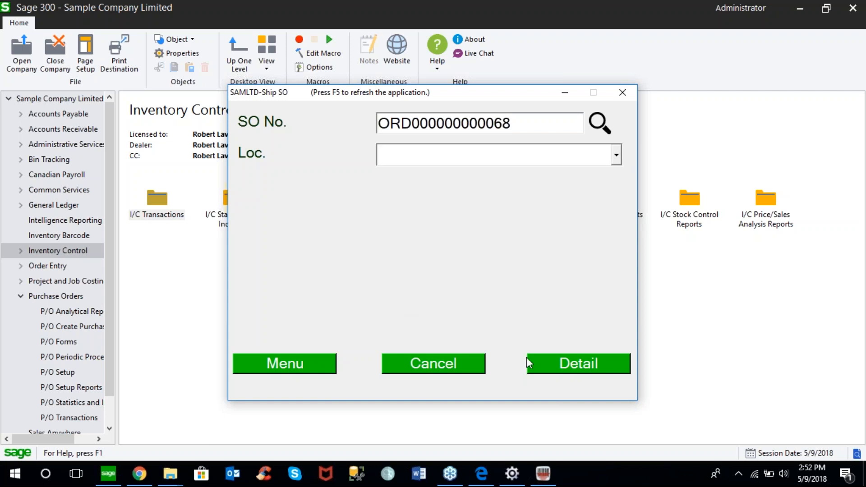
click(553, 369)
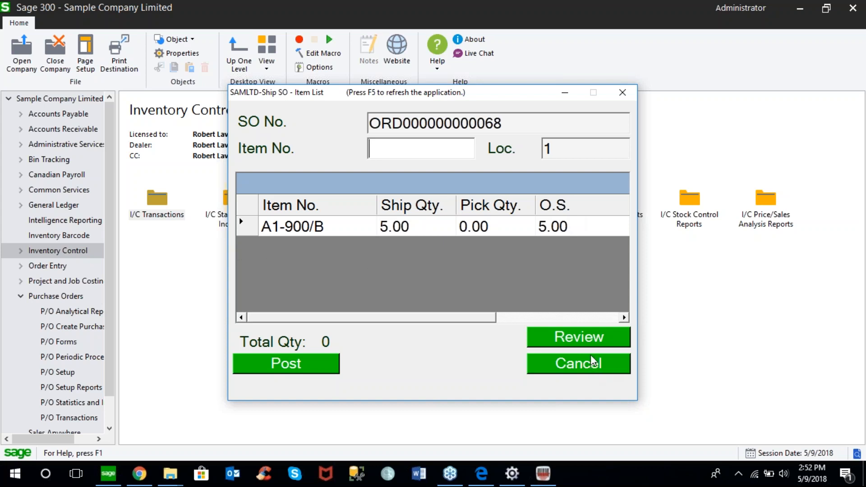
click(576, 366)
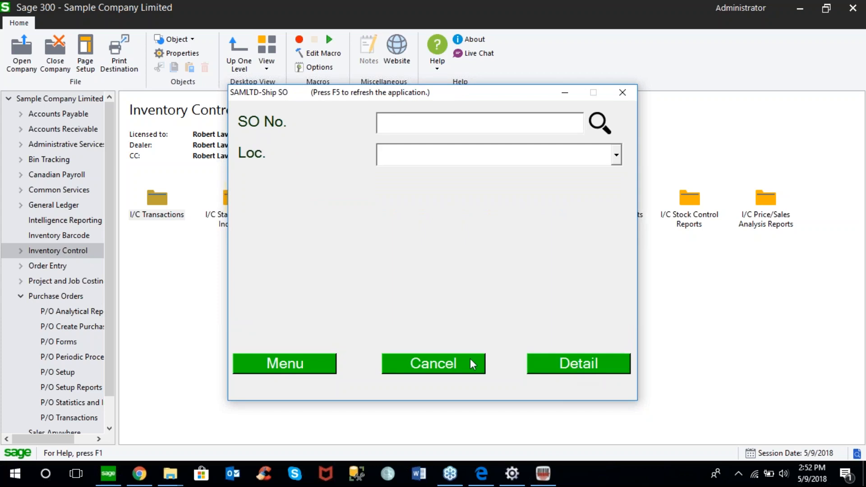
click(327, 363)
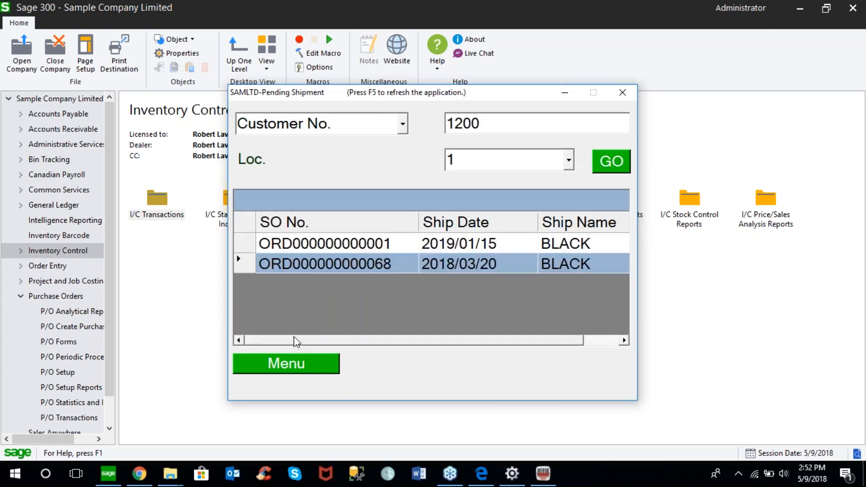
click(293, 363)
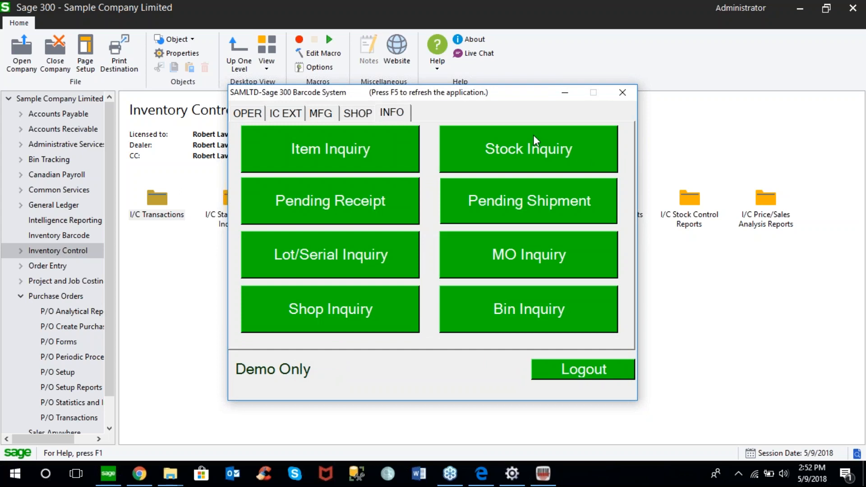
Look up item A1-103/0 in Stock Inquiry through an item search to view its quantities per location.
click(515, 151)
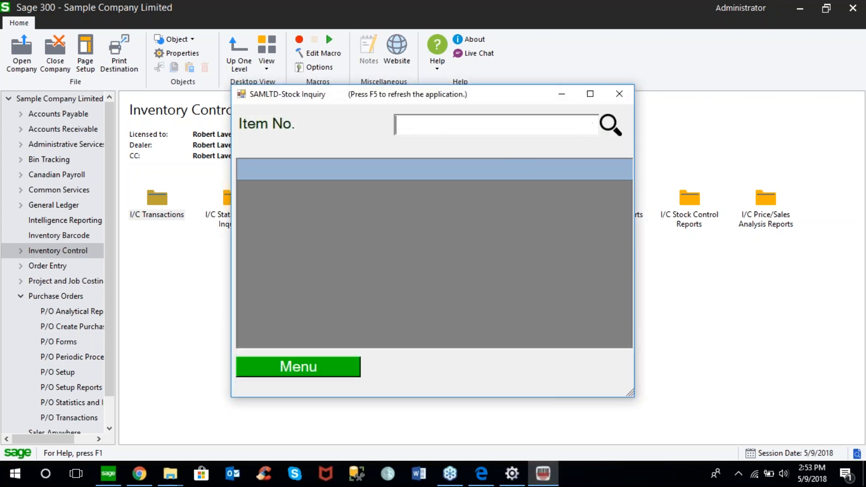
click(610, 126)
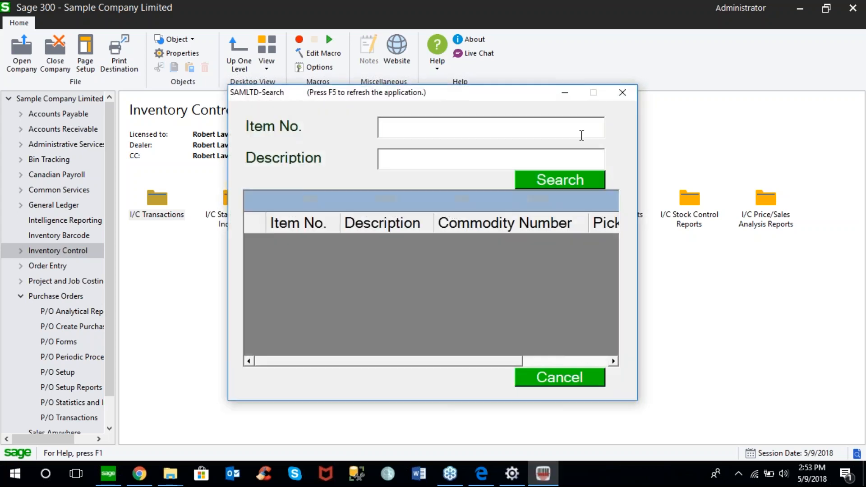
click(542, 180)
double_click(256, 242)
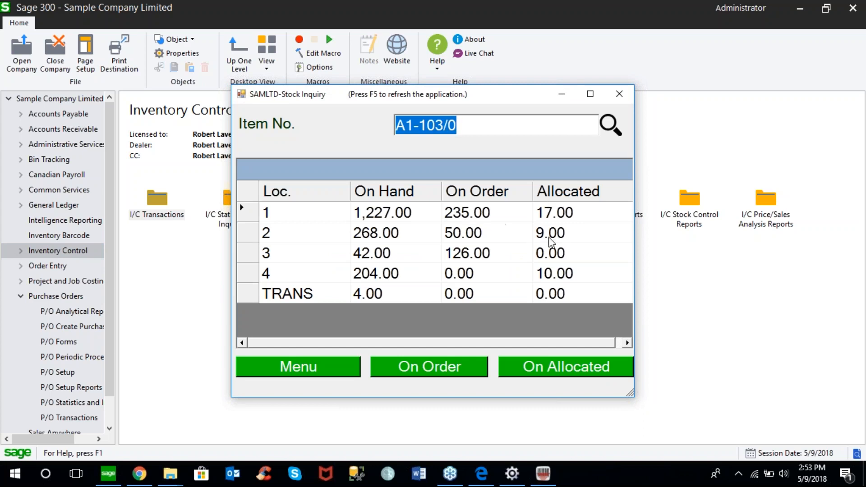
Examine the allocated and on-order details for item A1-103/0, widening the order number columns, then return to the menu.
click(548, 365)
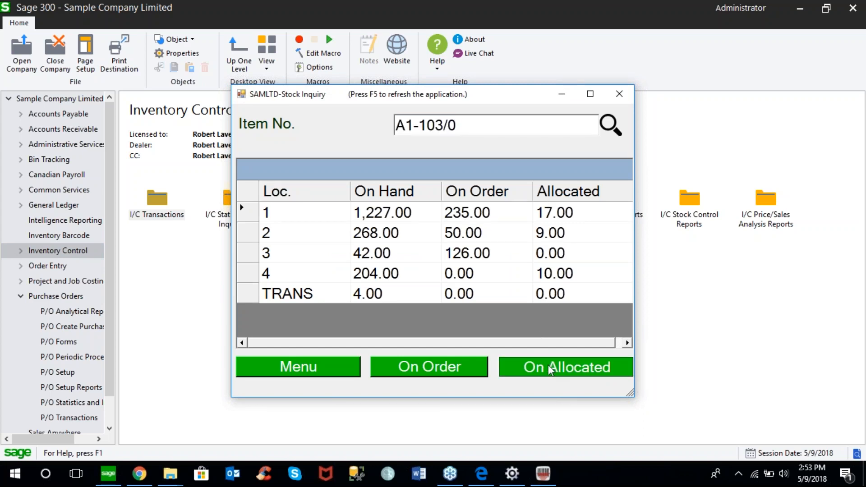
drag(349, 220, 400, 220)
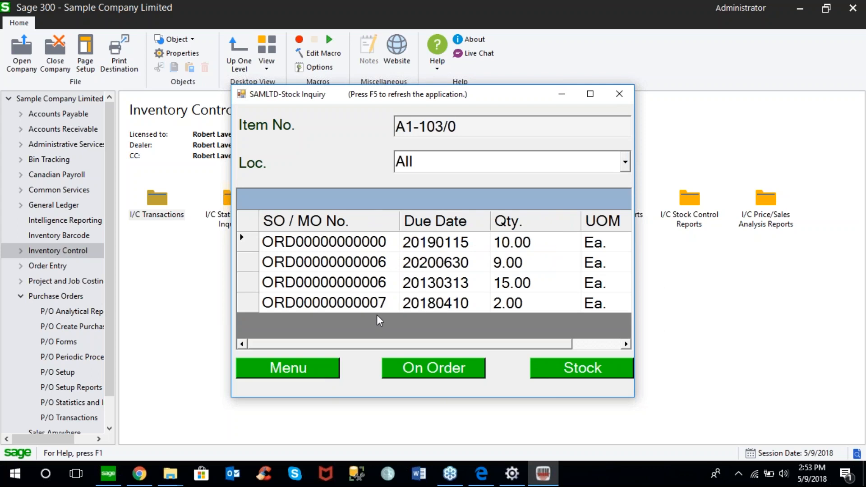
click(569, 368)
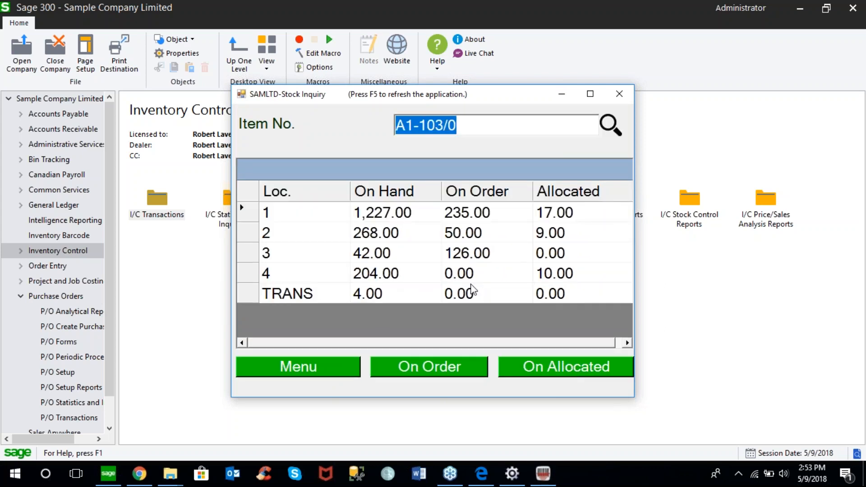
click(429, 373)
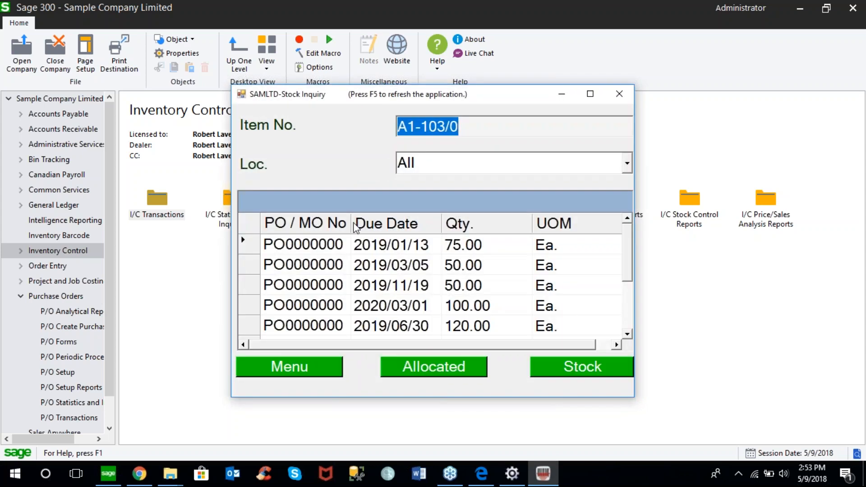
drag(351, 225, 391, 225)
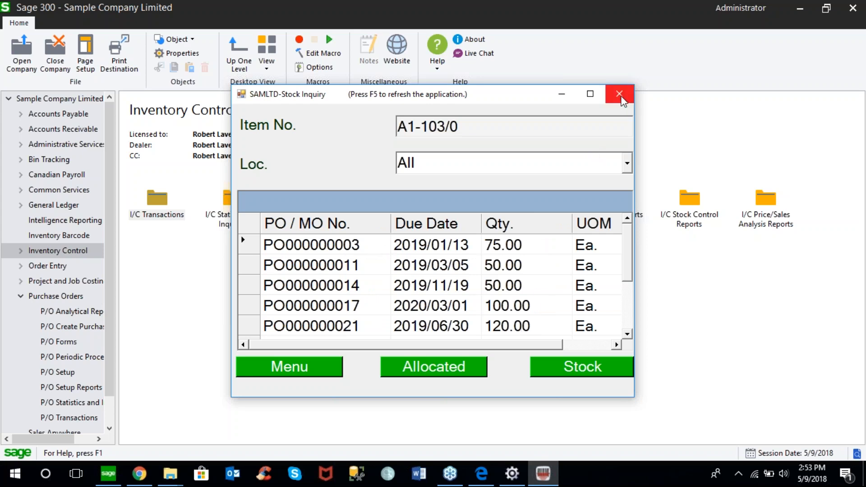
click(321, 369)
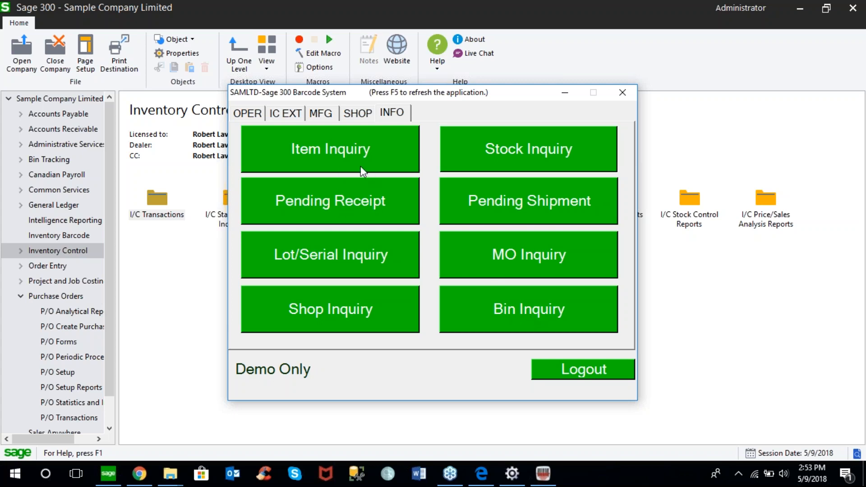
Look up item A1-103/0 in Item Inquiry, view its additional item information, and return to the menu.
click(350, 150)
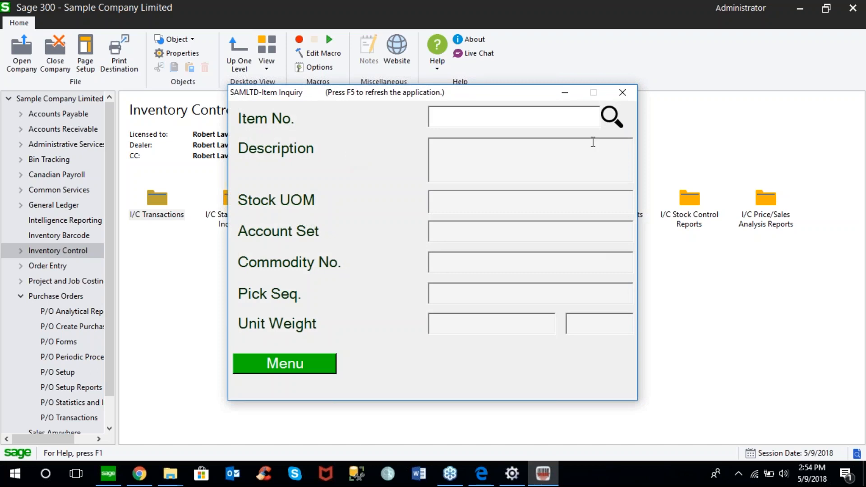
click(612, 119)
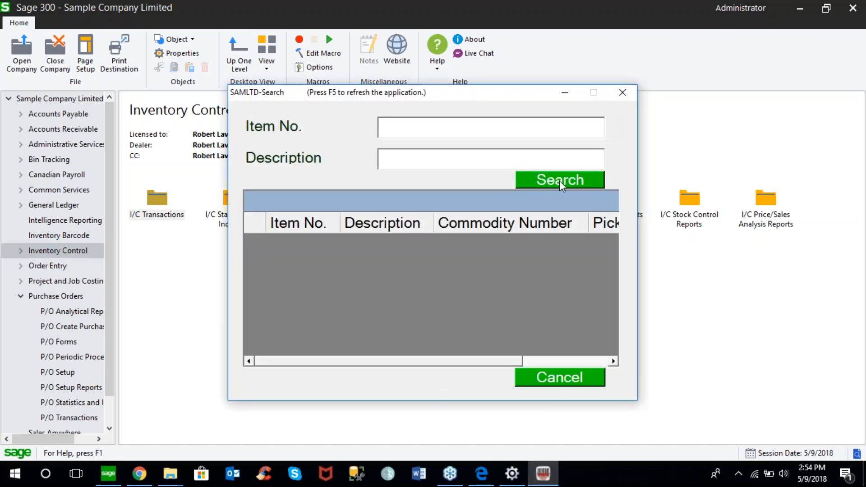
click(560, 181)
double_click(258, 242)
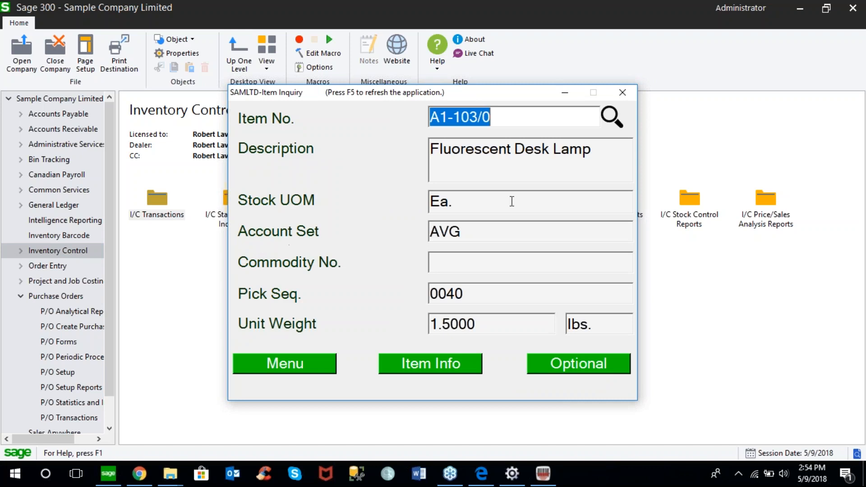
click(433, 369)
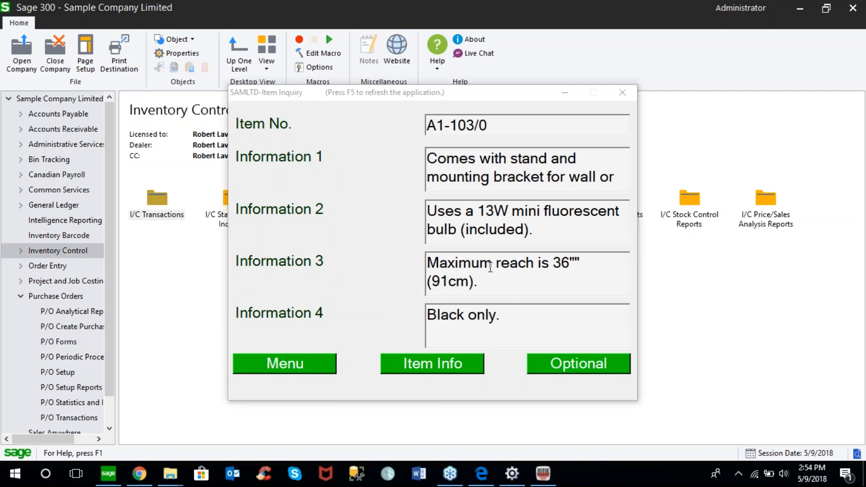
click(314, 363)
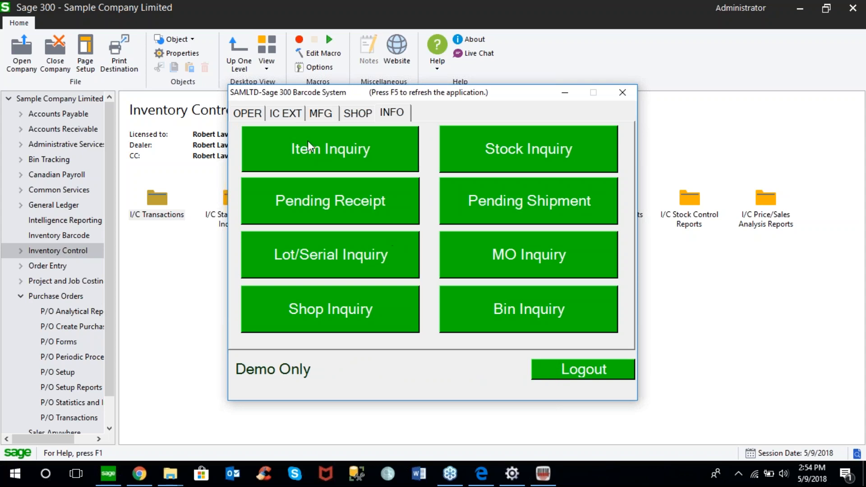
Minimize Sage 300 and the feature details PDF, then launch SalesAnywhere from the desktop.
click(245, 115)
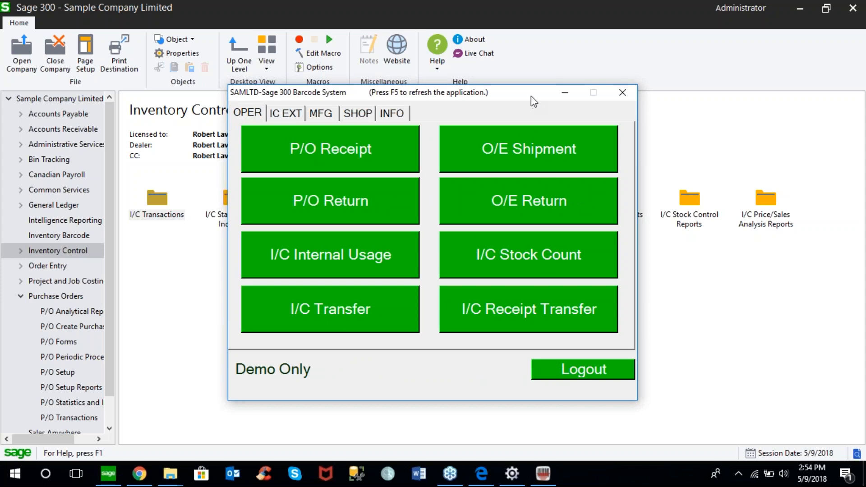
drag(533, 99, 642, 64)
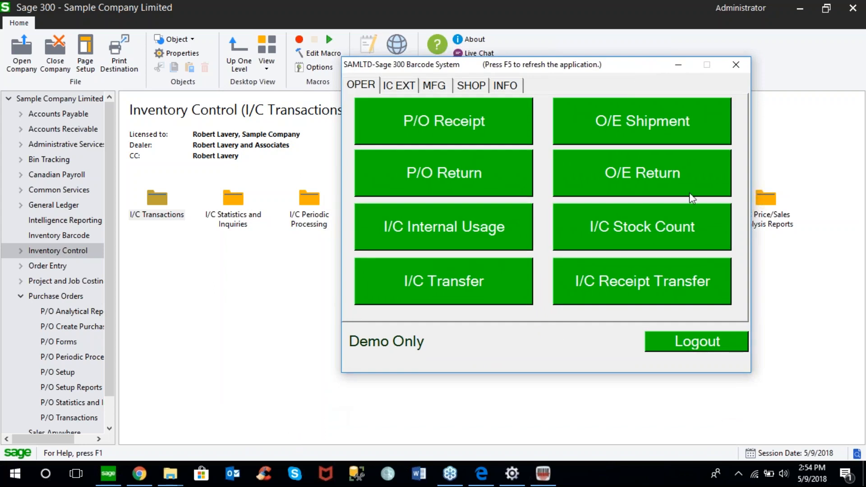
click(797, 10)
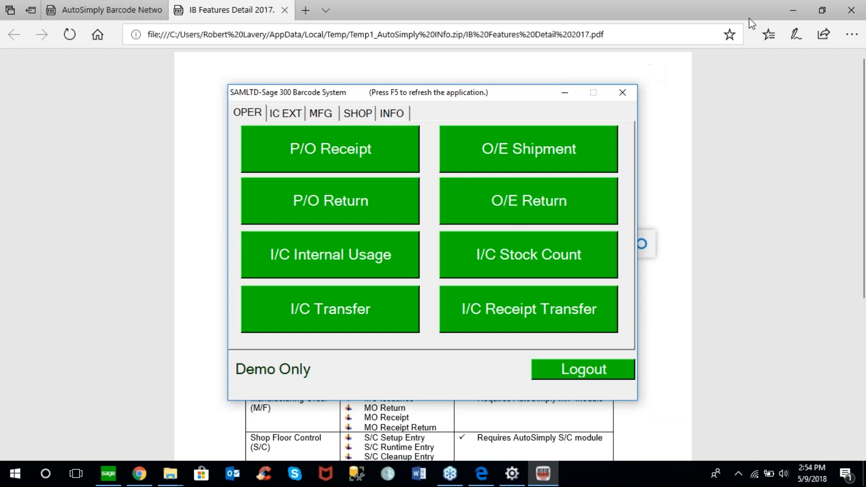
click(795, 9)
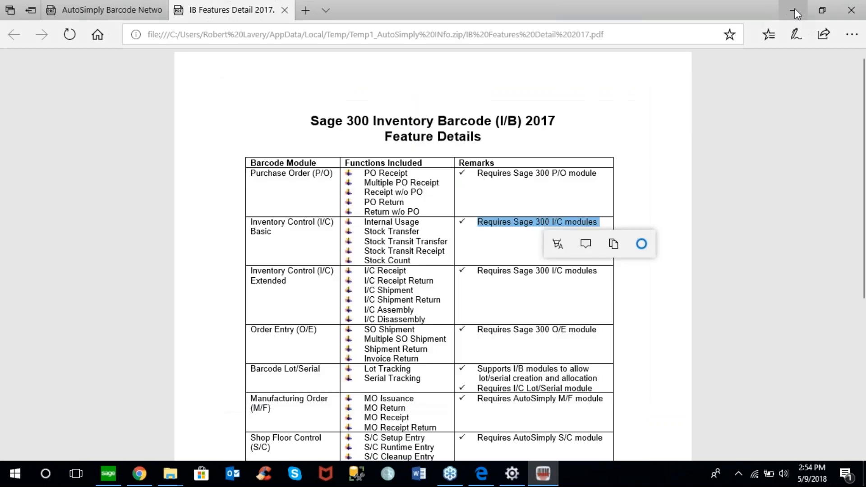
click(26, 392)
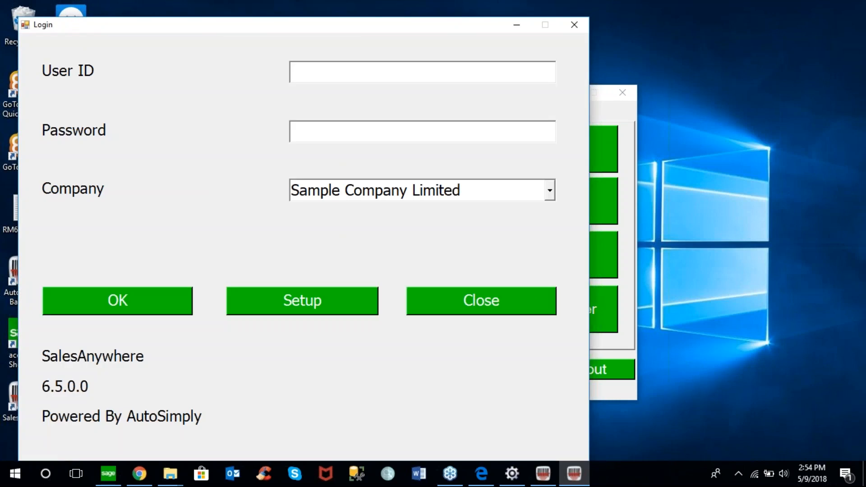
Log in to Sample Company Limited with the user ID and account password, and display the O/E functions.
text(1)
key(Tab)
text(1)
key(Tab)
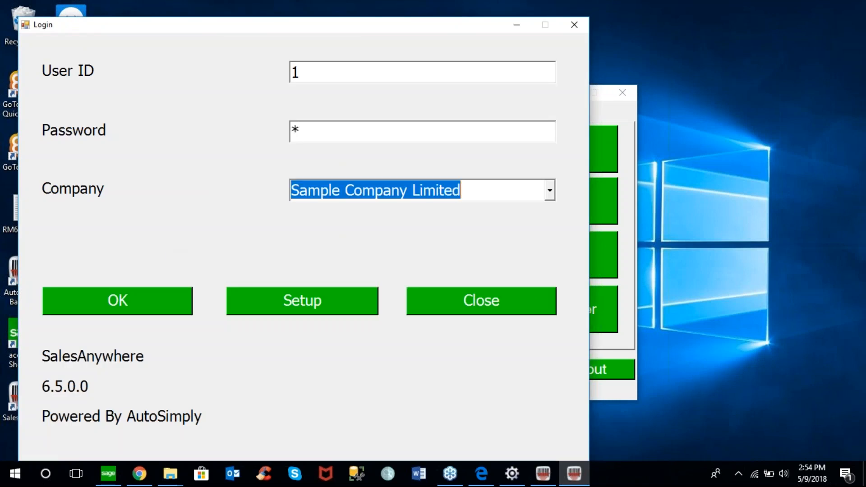
click(153, 296)
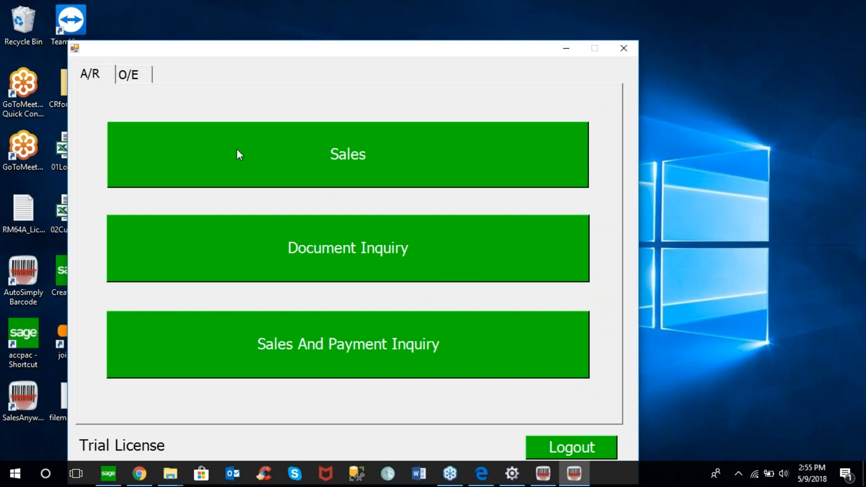
click(138, 76)
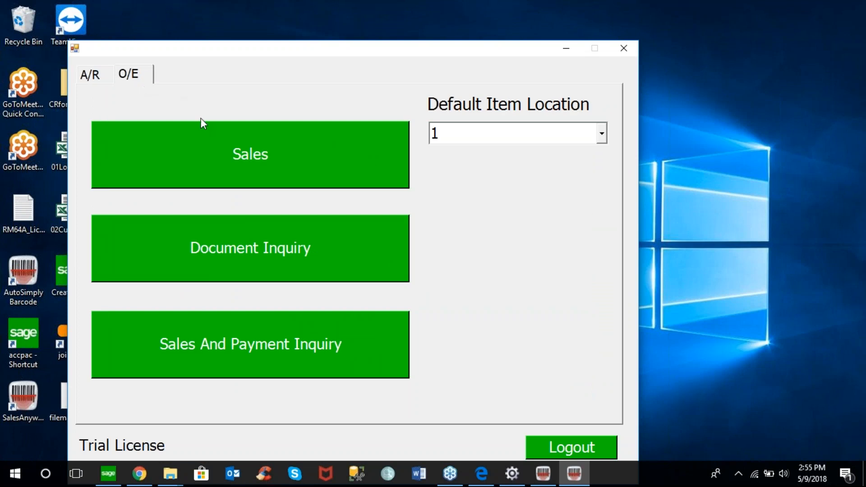
Start an O/E sale and select its customer through a search by customer number.
click(300, 161)
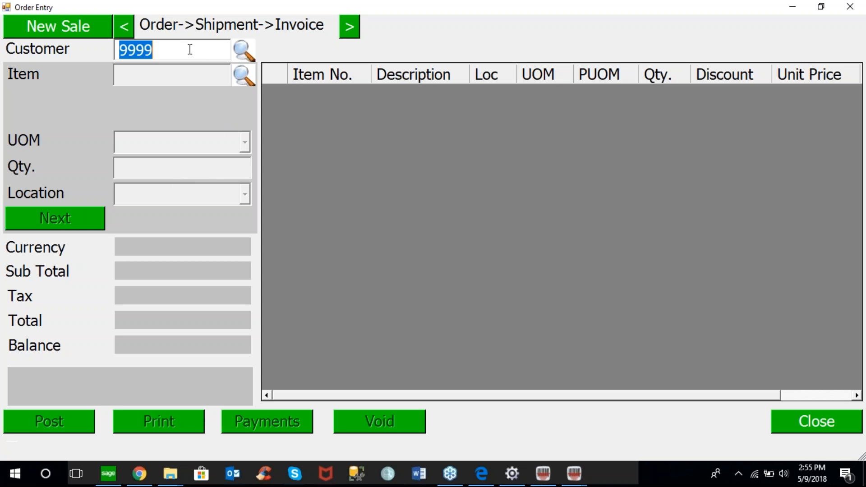
click(243, 50)
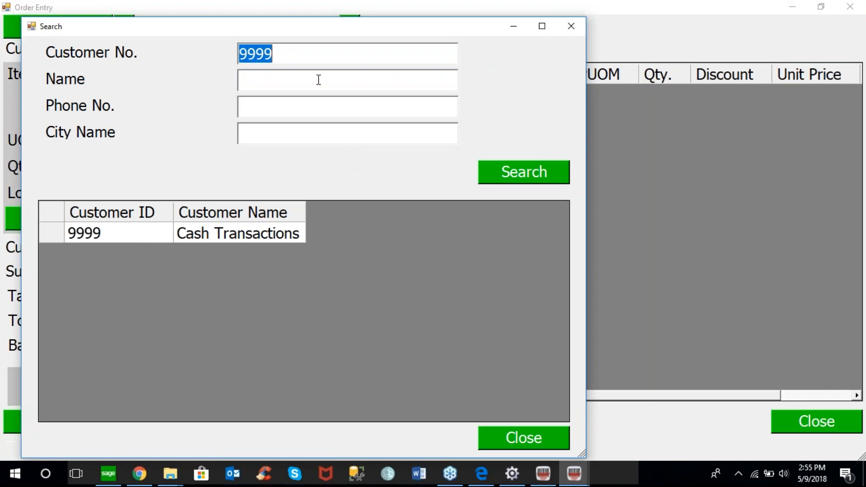
text(1200)
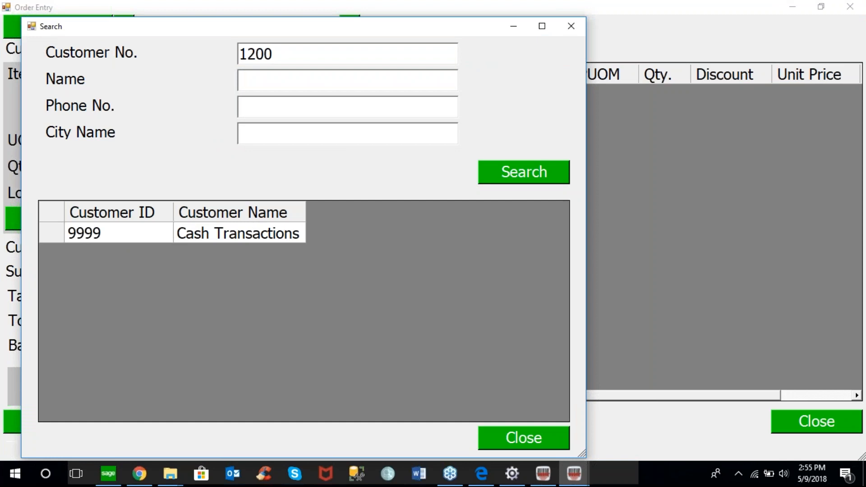
click(526, 172)
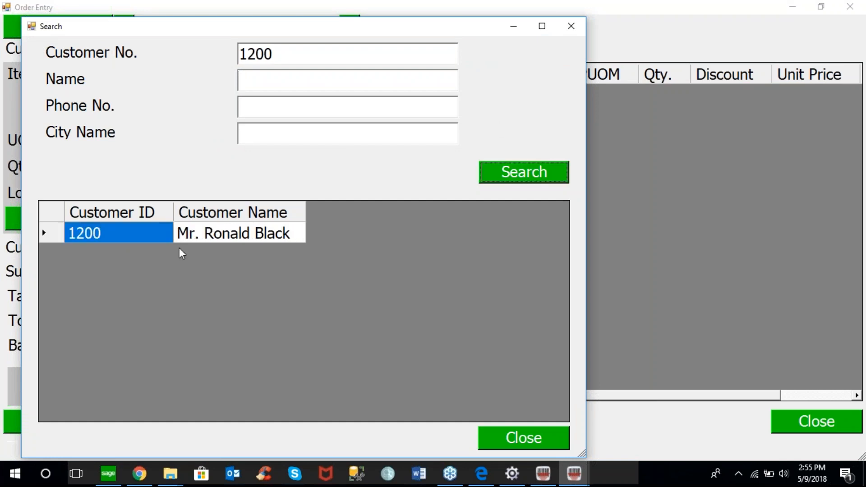
click(58, 233)
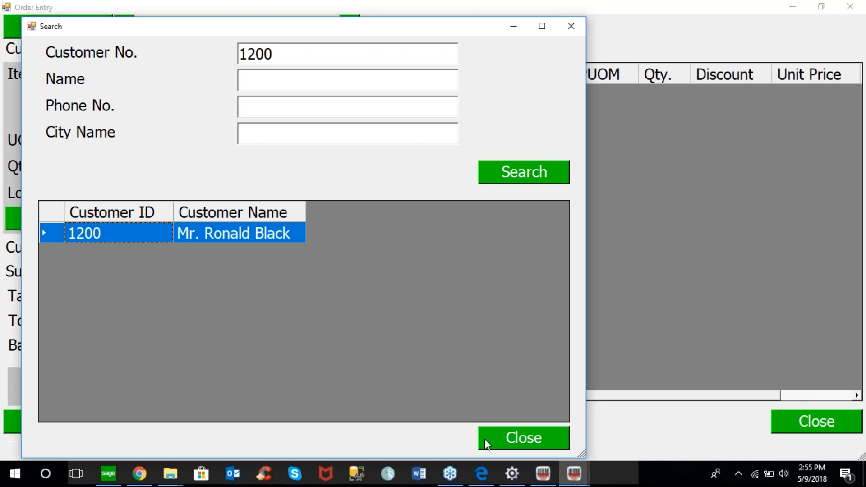
click(515, 437)
text(1200)
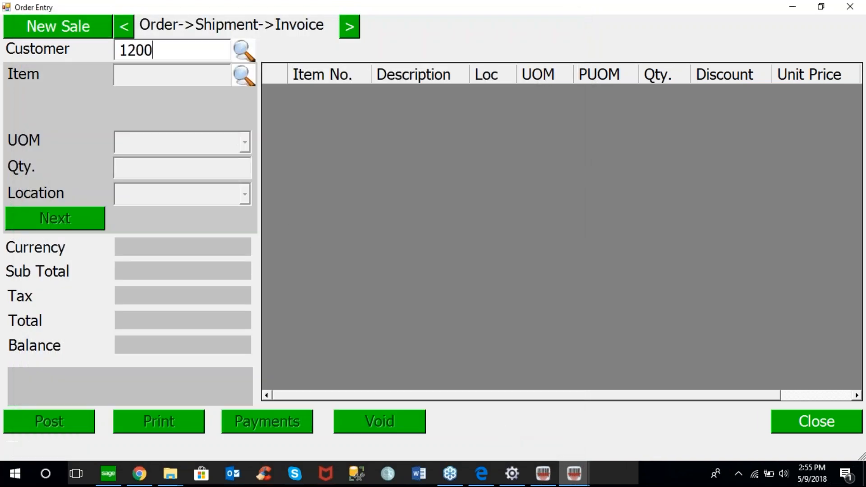
key(Return)
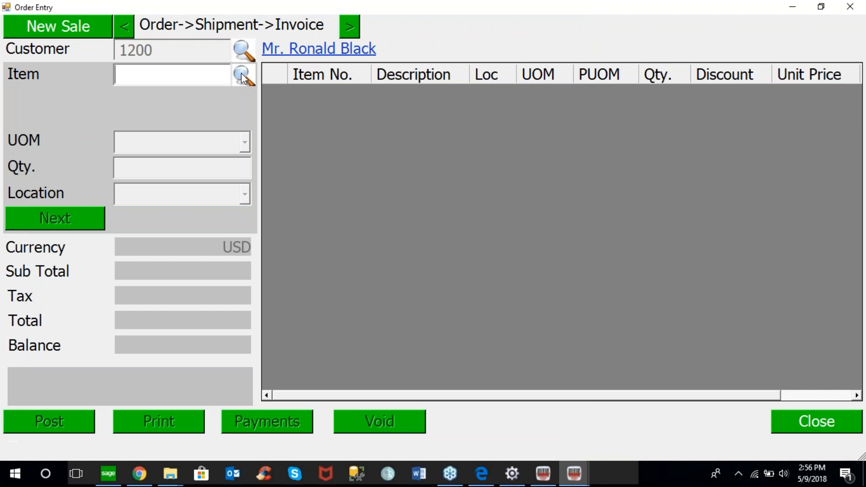
Add item A1-103/0 to the sale with quantity 10 and location 1.
click(242, 77)
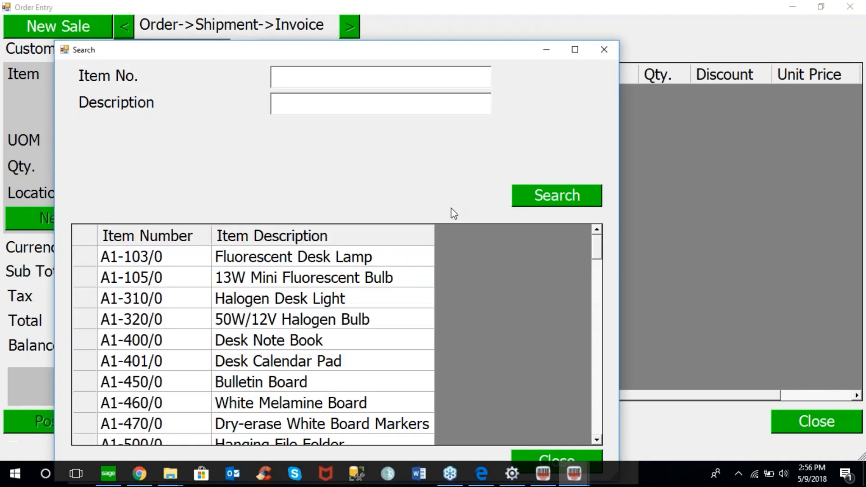
double_click(178, 256)
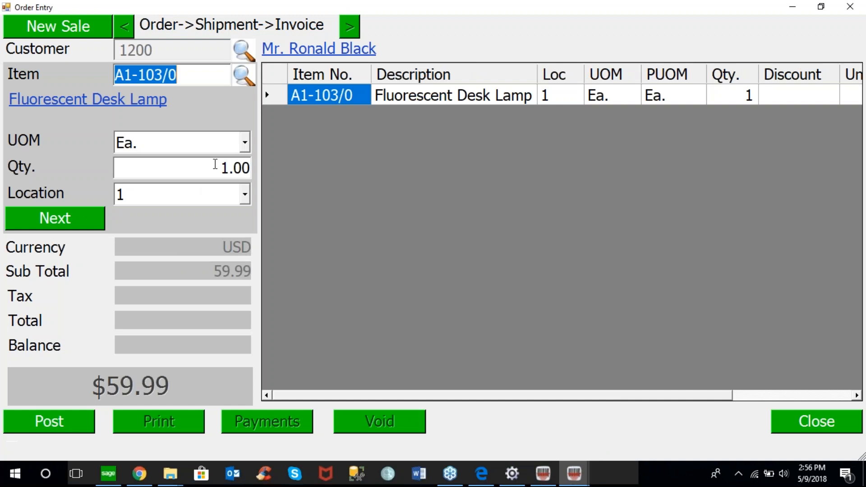
double_click(224, 167)
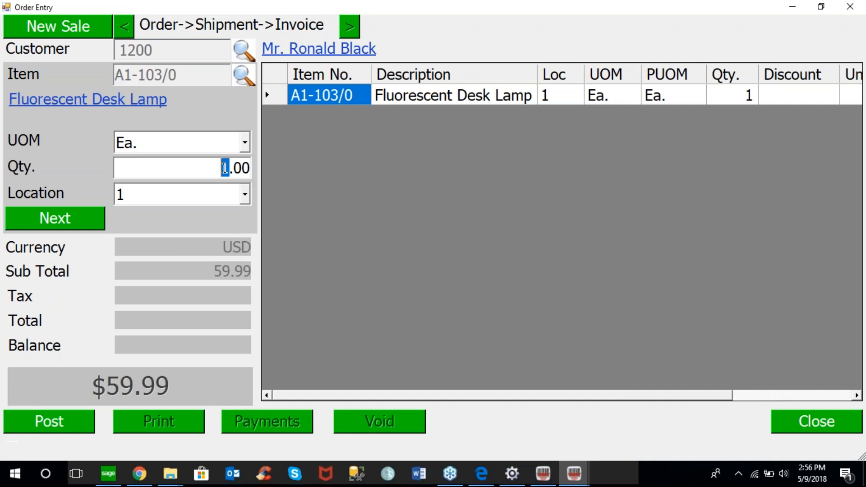
text(10)
key(Tab)
click(245, 199)
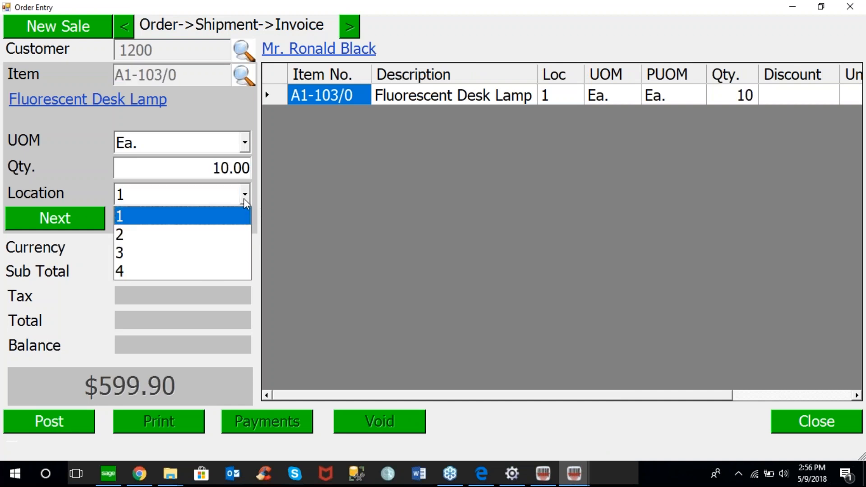
click(233, 214)
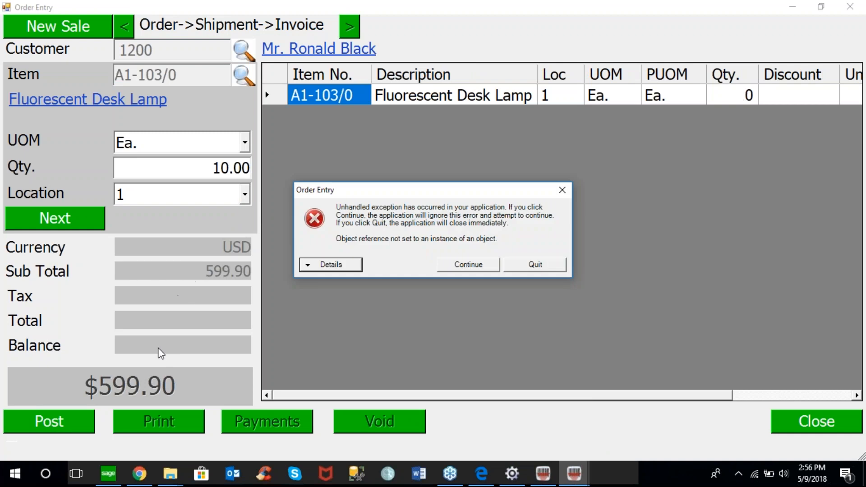
click(463, 269)
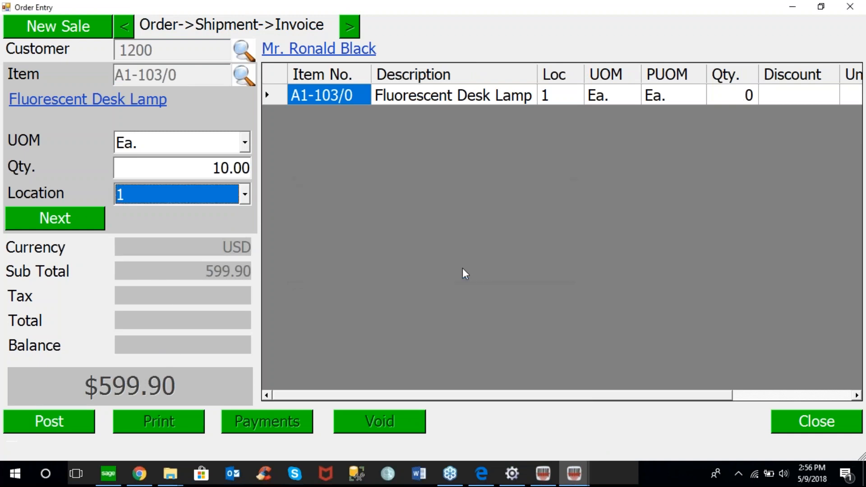
Try to post the desk lamp sale, and close order entry.
click(63, 419)
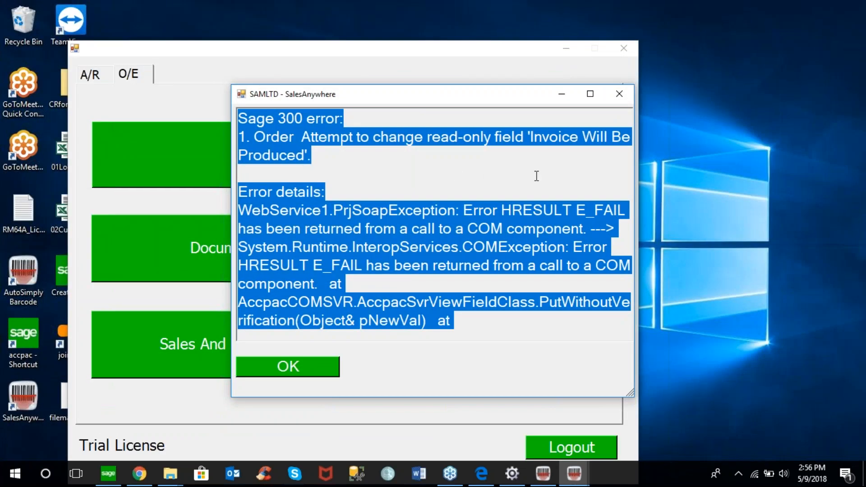
click(295, 369)
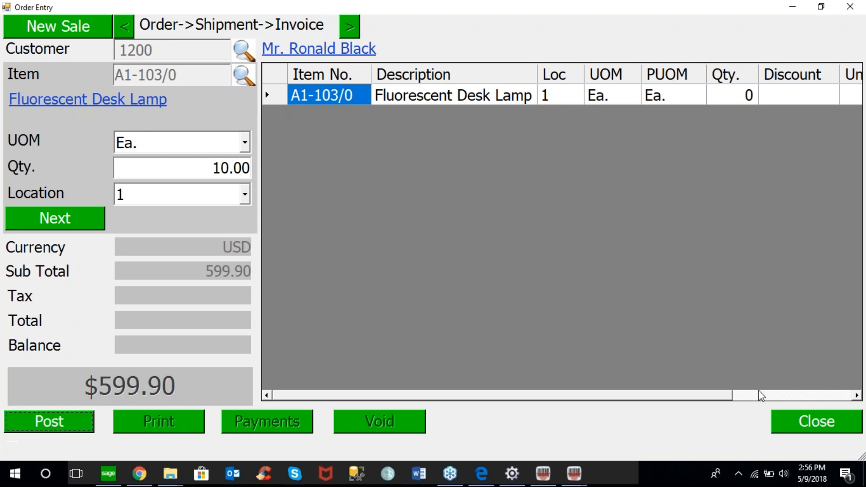
click(807, 423)
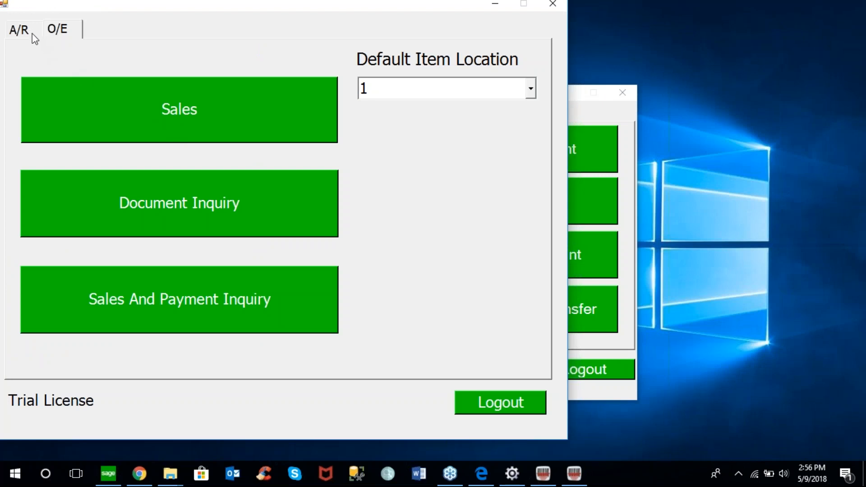
Open the O/E Document Inquiry, search orders by customer number, and load the sixth order in the results.
click(169, 201)
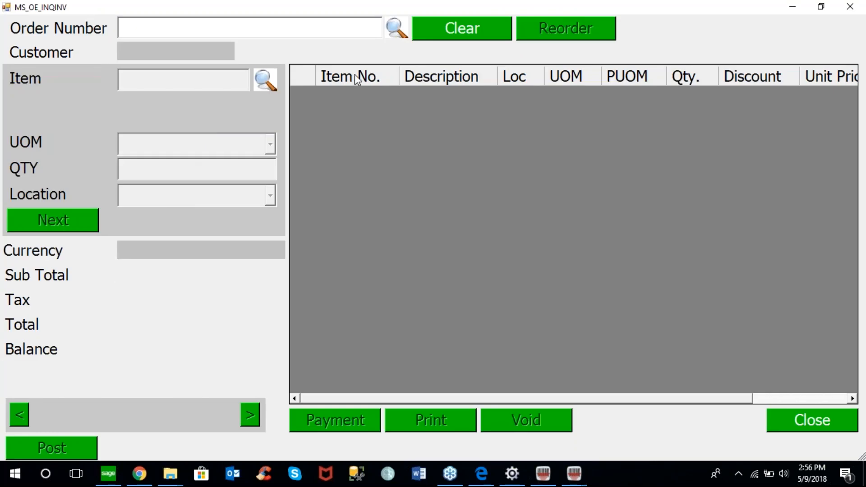
click(397, 31)
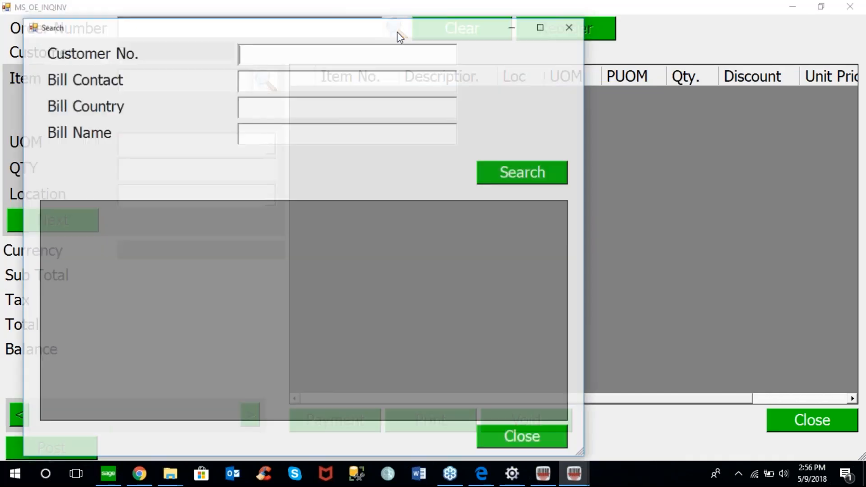
text(1200)
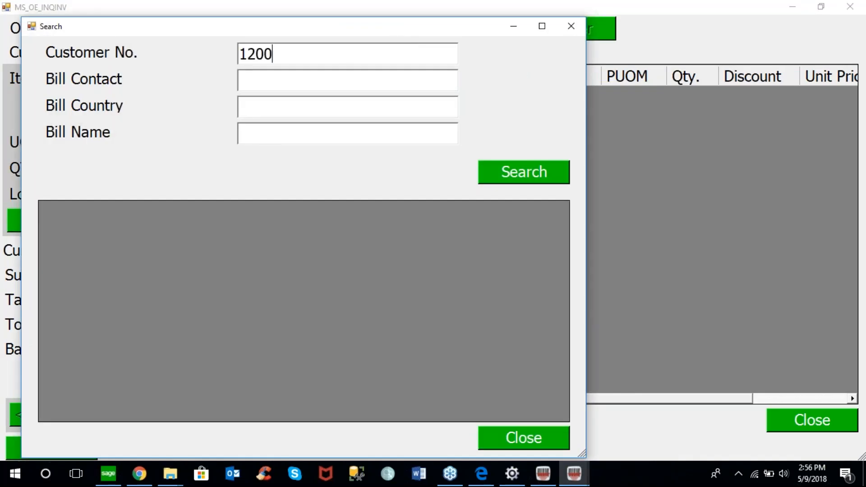
key(Tab)
click(522, 173)
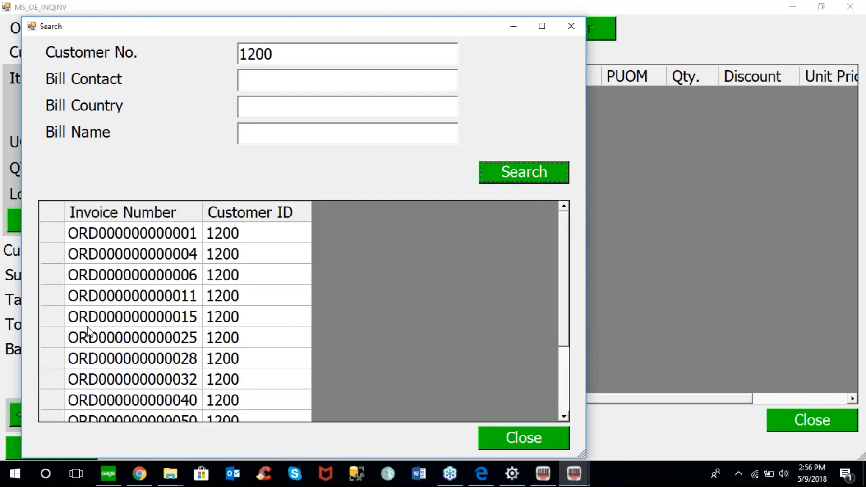
click(52, 334)
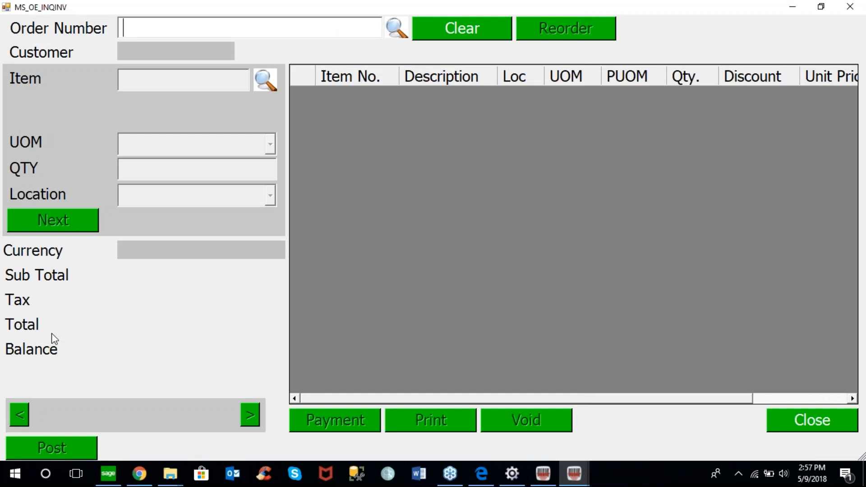
Search the same customer's orders again and load the fourth order in the results.
click(397, 35)
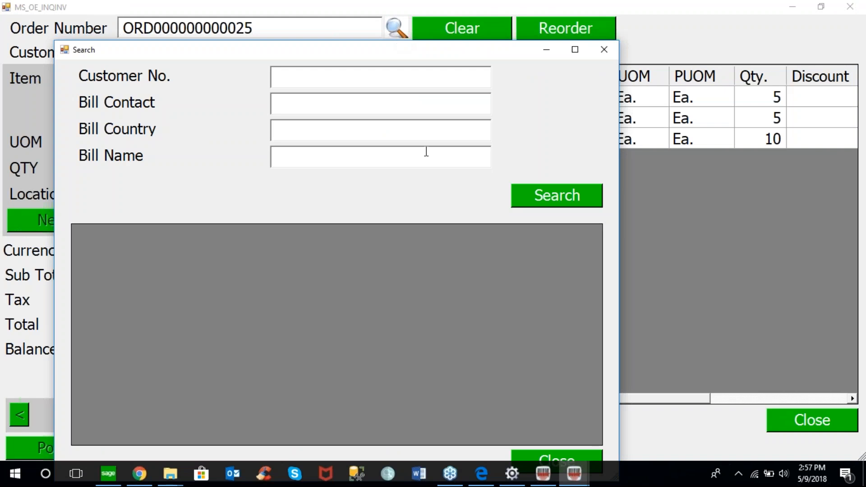
text(1200)
key(Tab)
click(564, 203)
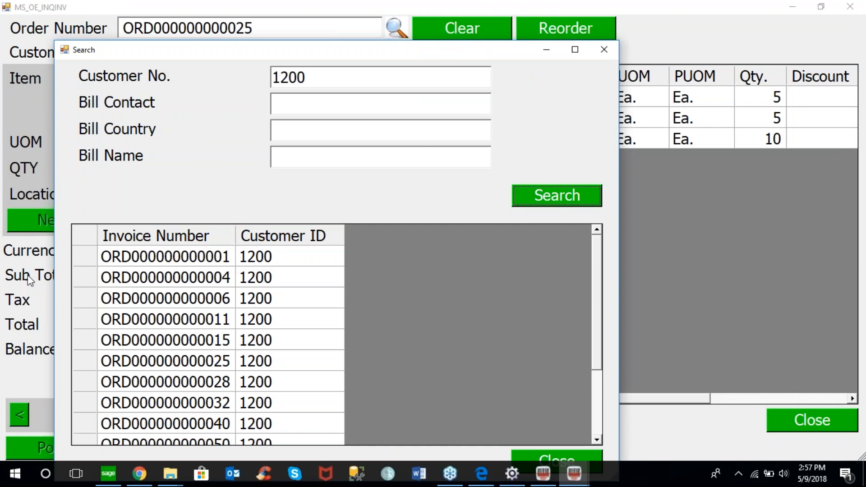
double_click(86, 319)
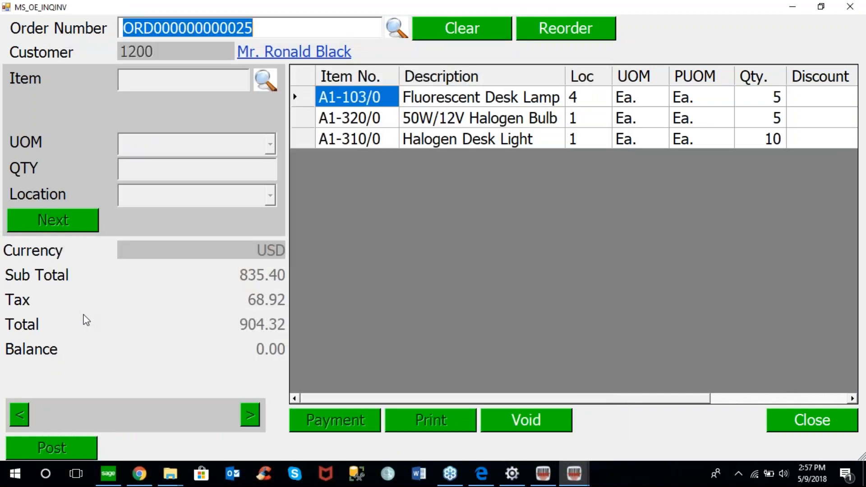
text(ORD000000000011)
key(Return)
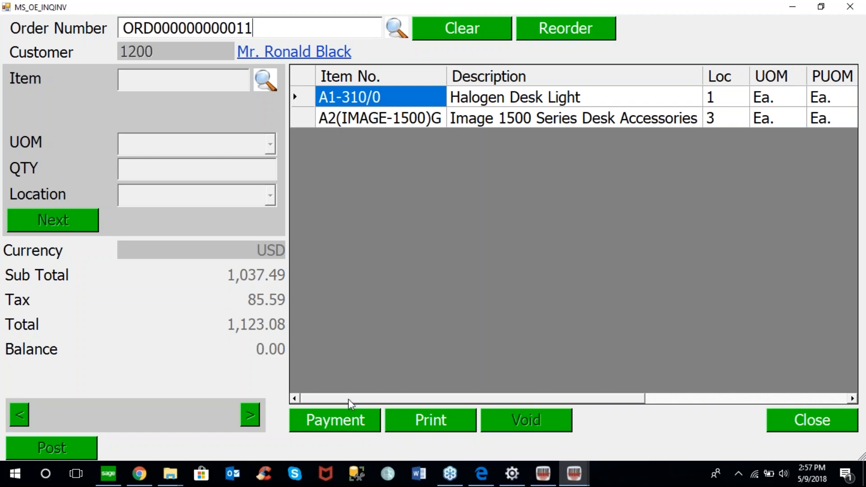
View the payments recorded against the loaded order, and close the document inquiry.
click(342, 416)
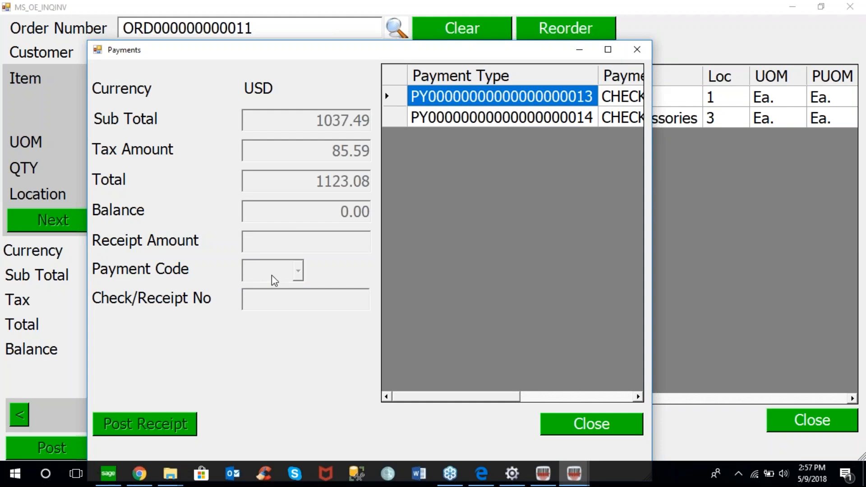
click(583, 426)
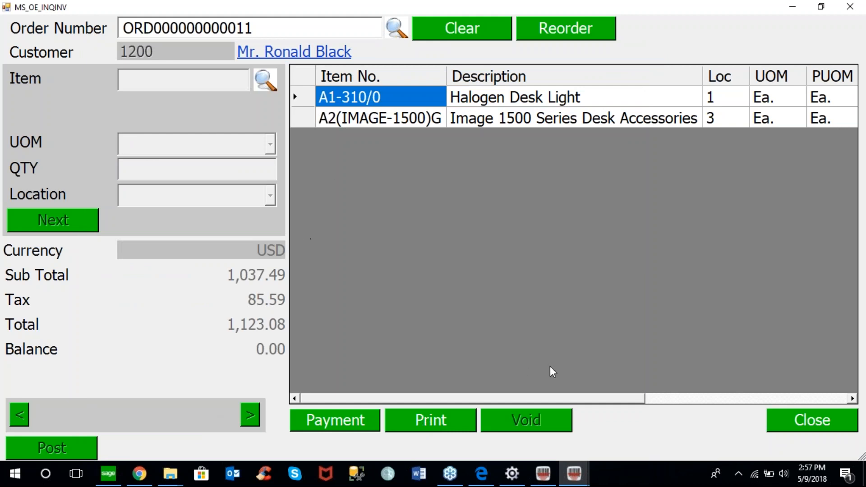
click(802, 417)
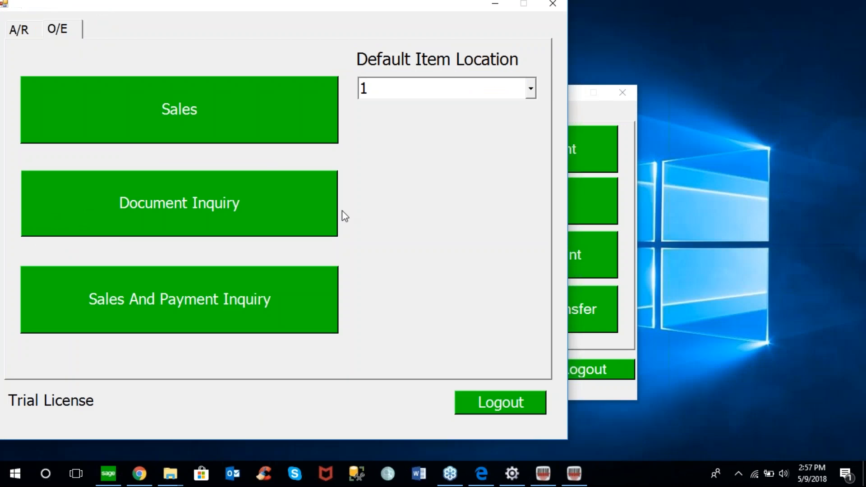
View the A/R functions, log out, and close SalesAnywhere.
click(17, 30)
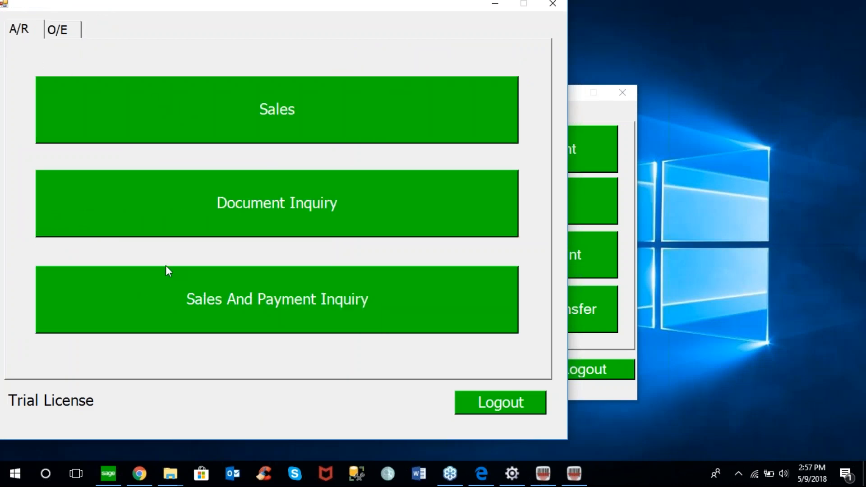
click(492, 400)
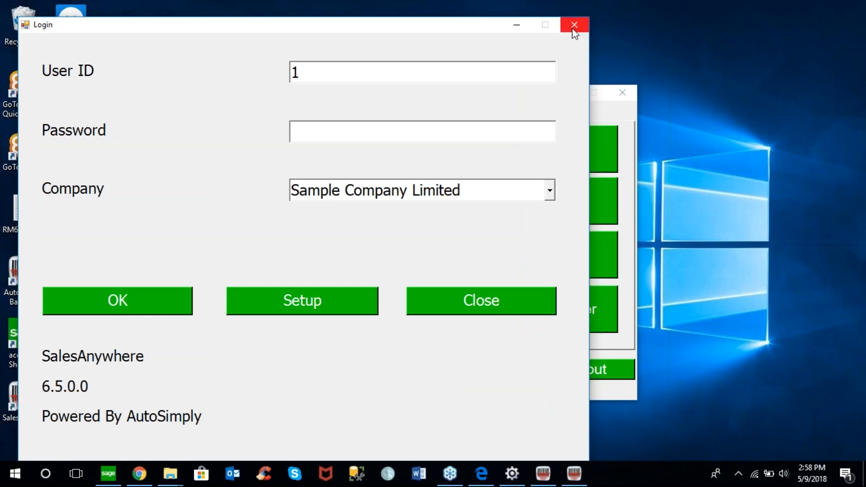
click(454, 300)
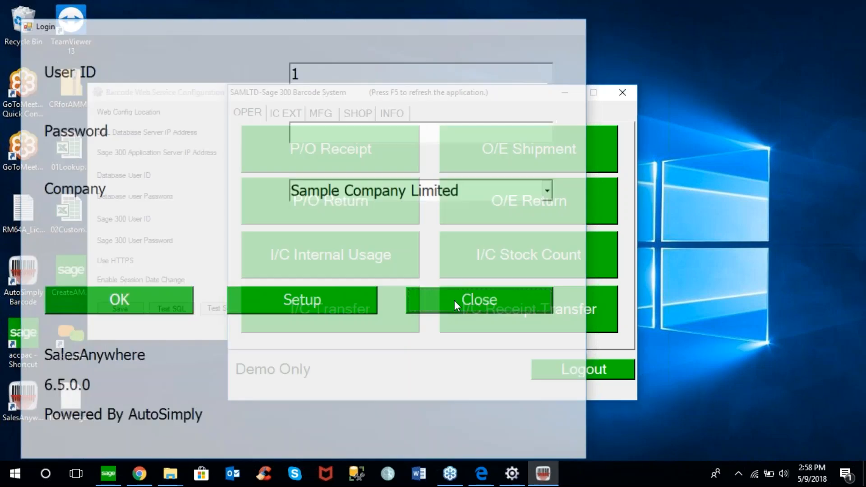
drag(506, 93, 602, 70)
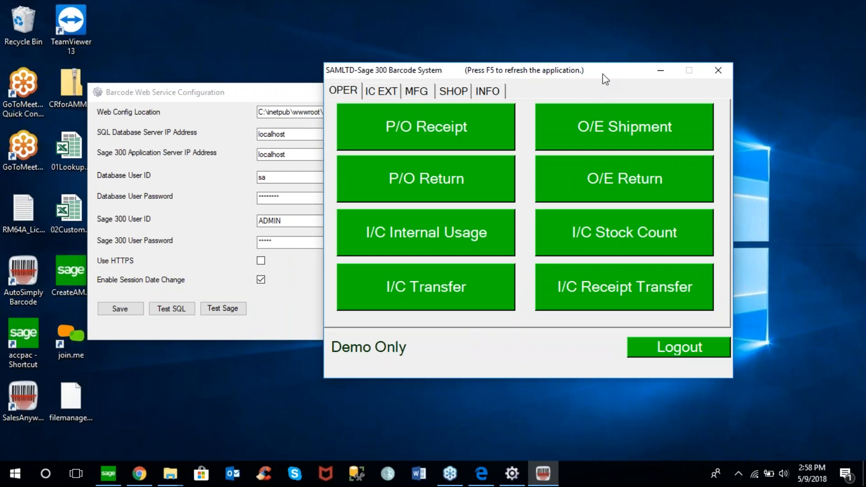
drag(599, 71, 510, 62)
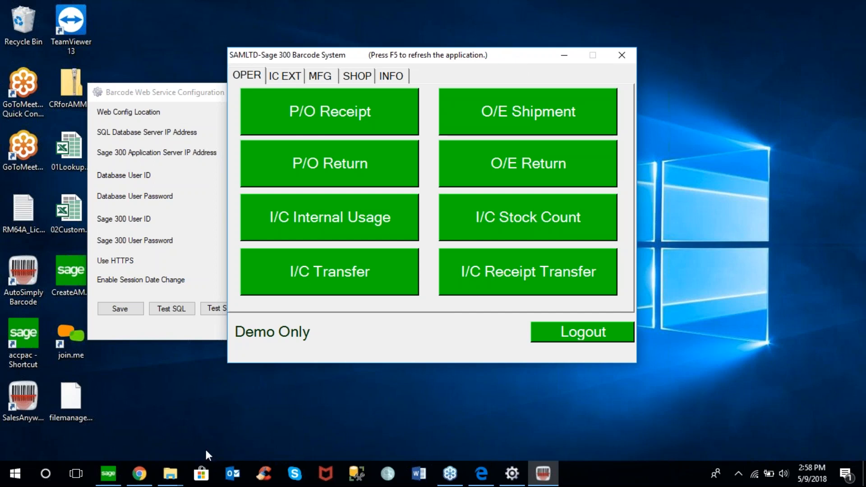
click(678, 25)
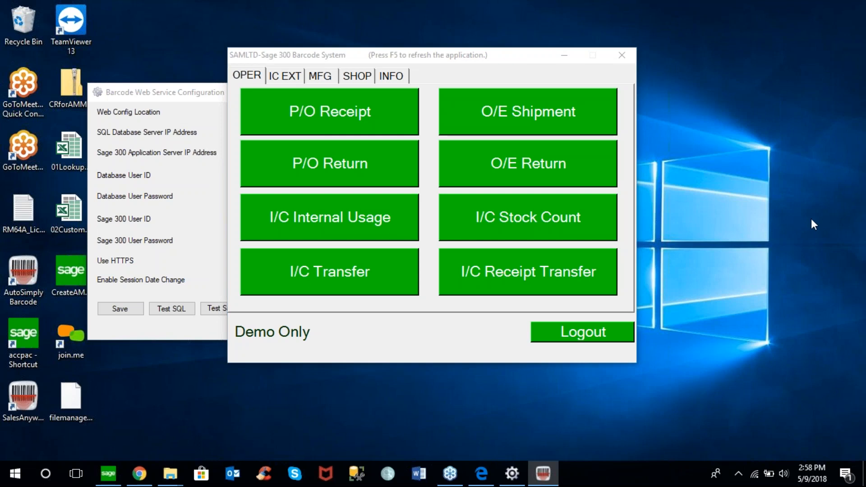